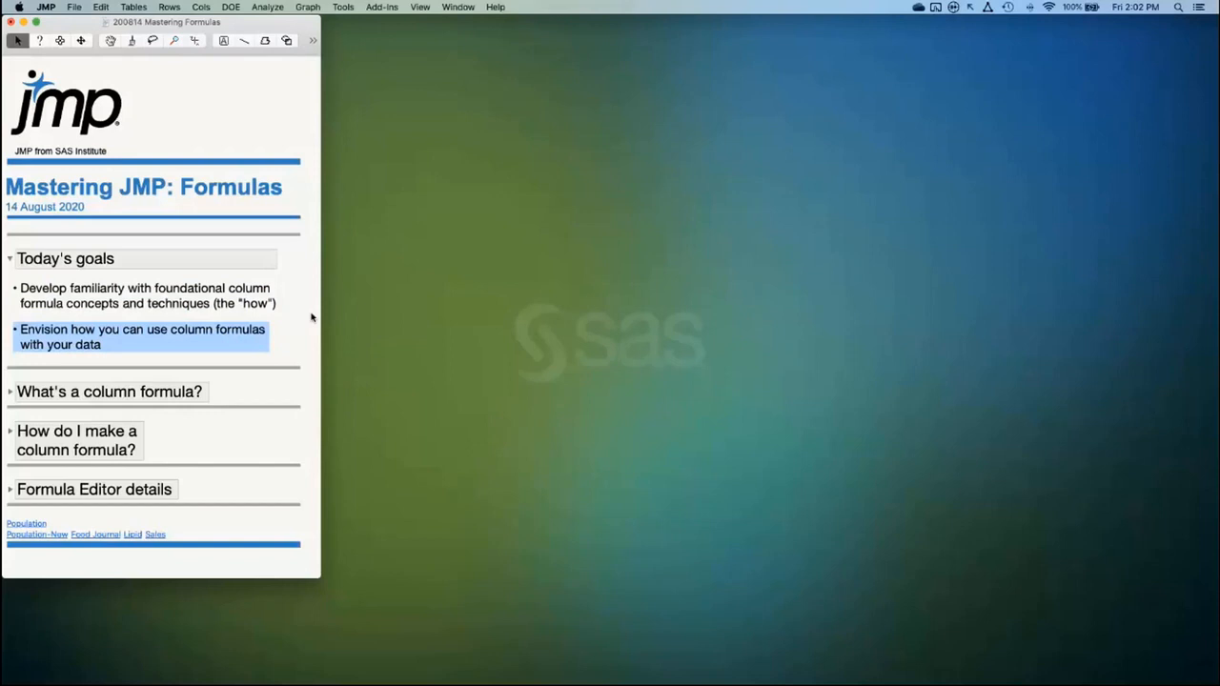
Collapse the journal's "Today's goals" section and open the linked Population data table
click(231, 340)
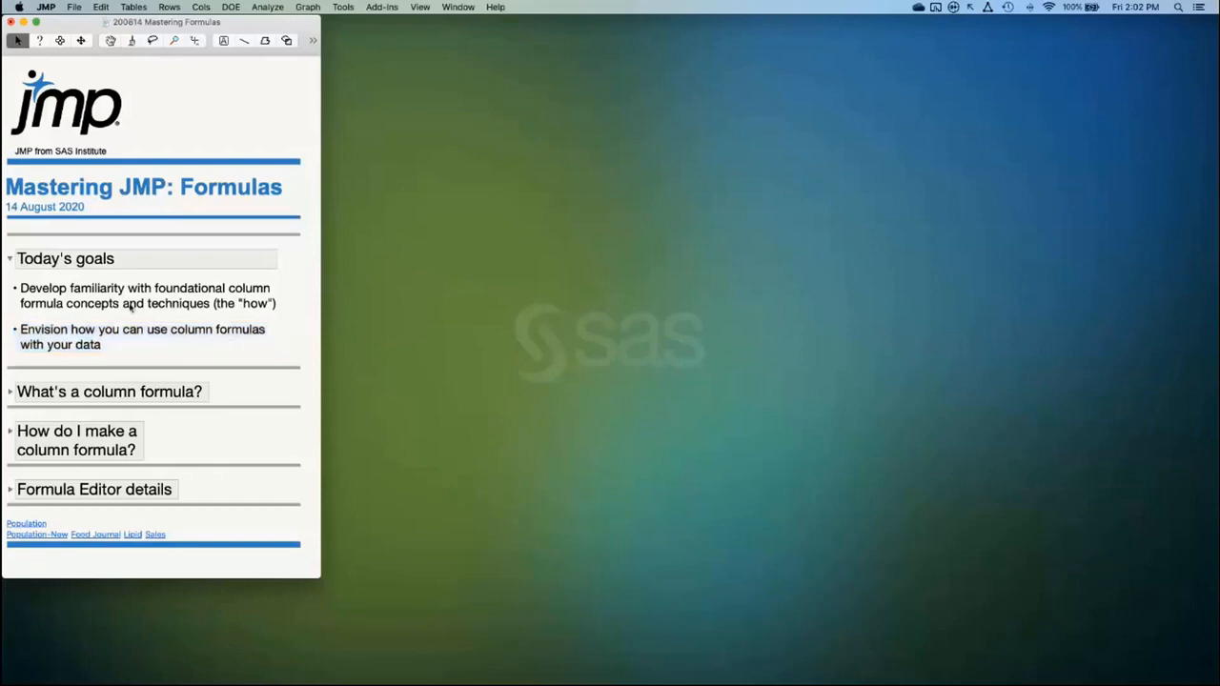
click(10, 259)
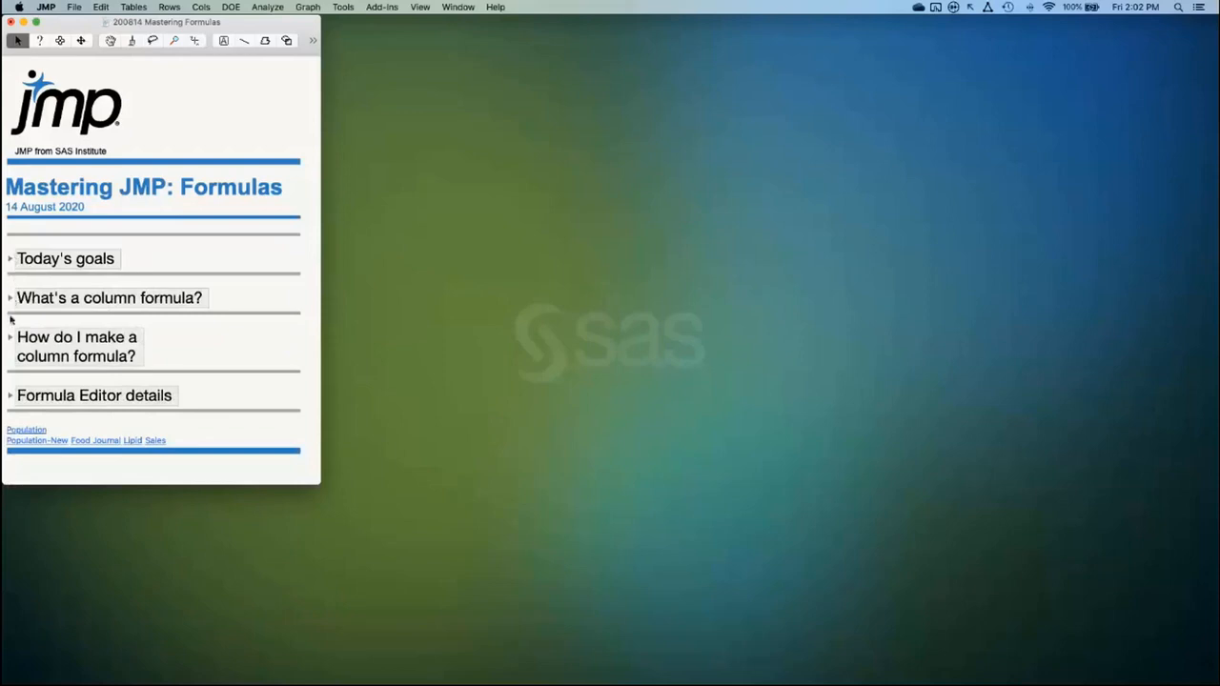
click(31, 431)
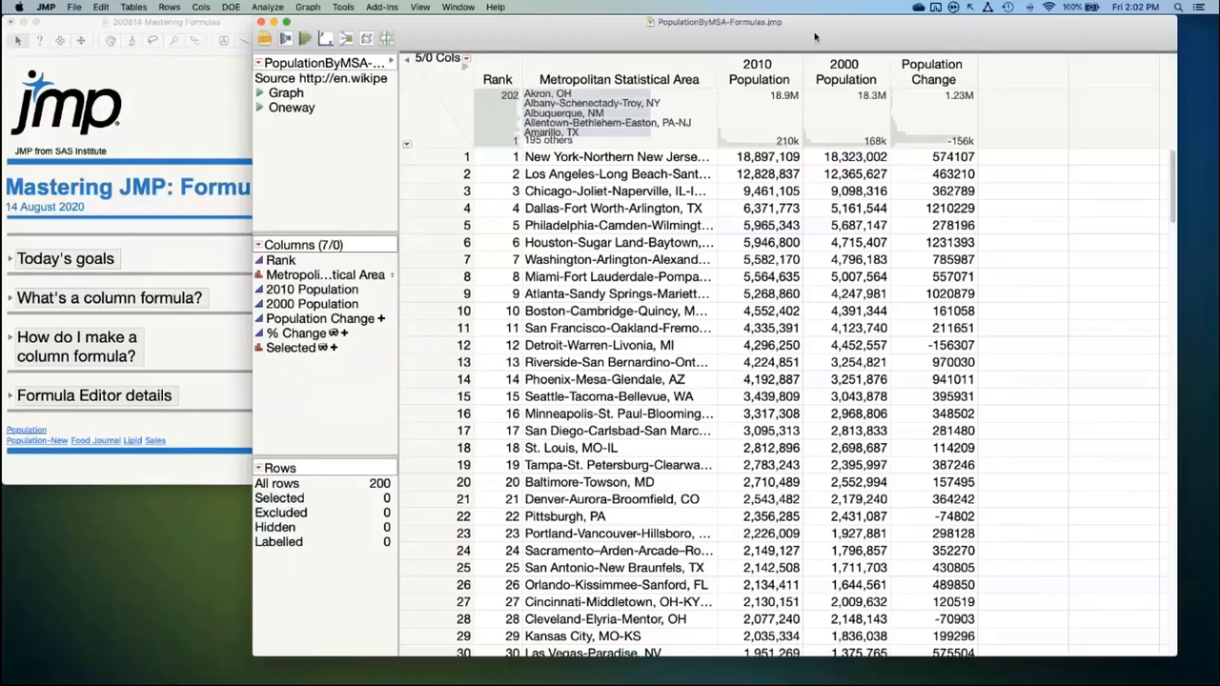
Examine the formula of the Population Change column and close it without changes
click(933, 68)
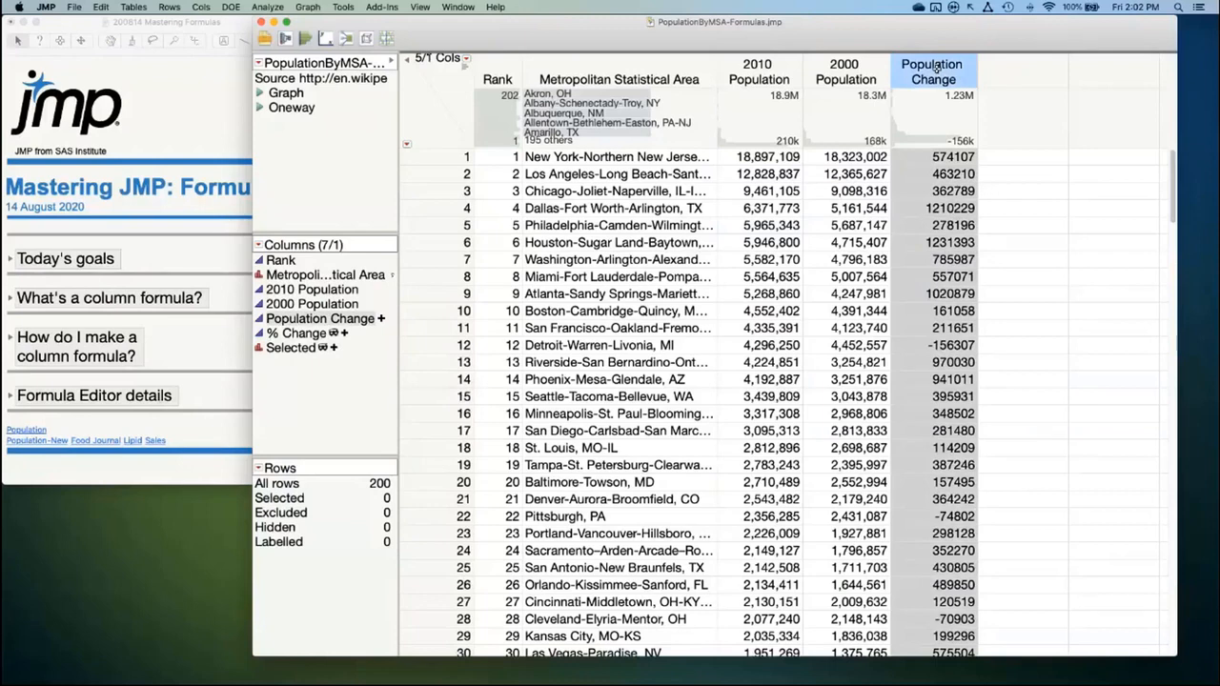
right_click(932, 68)
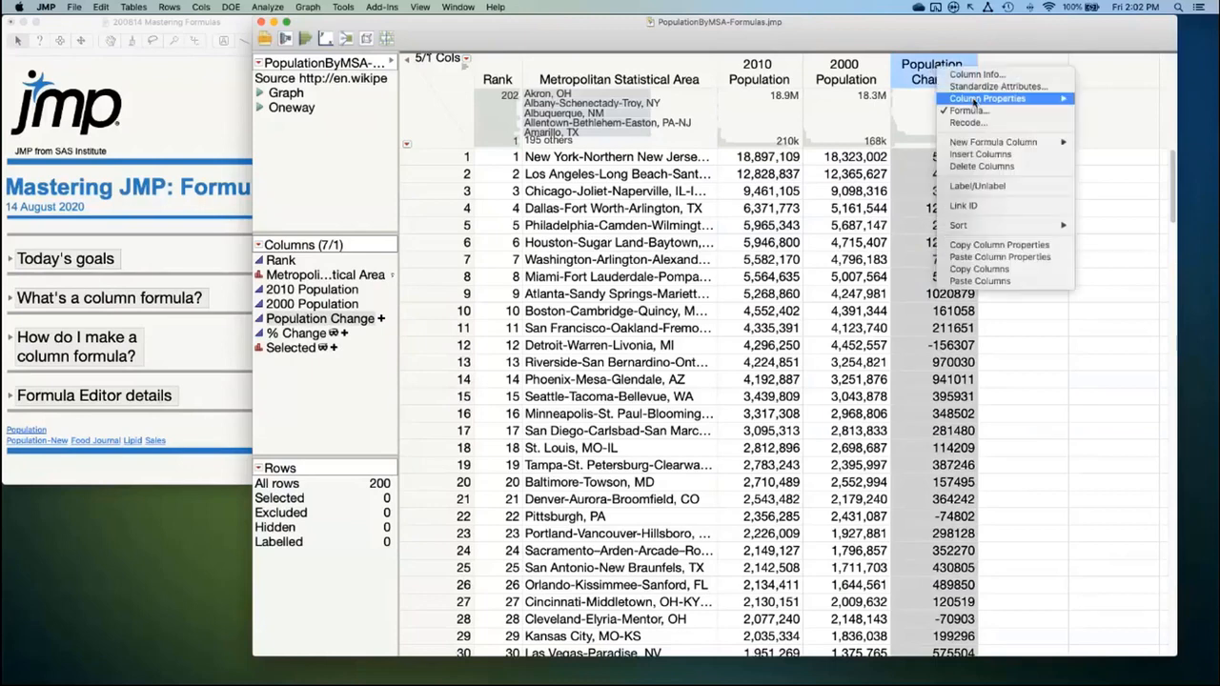
click(979, 113)
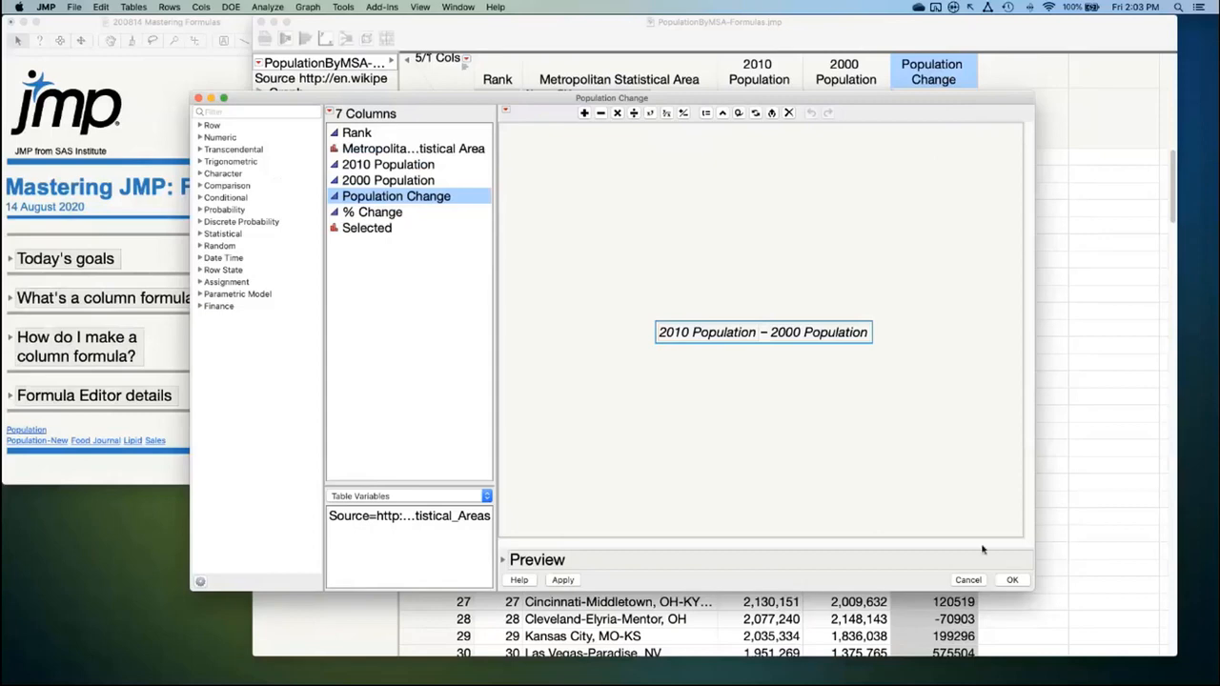
click(970, 582)
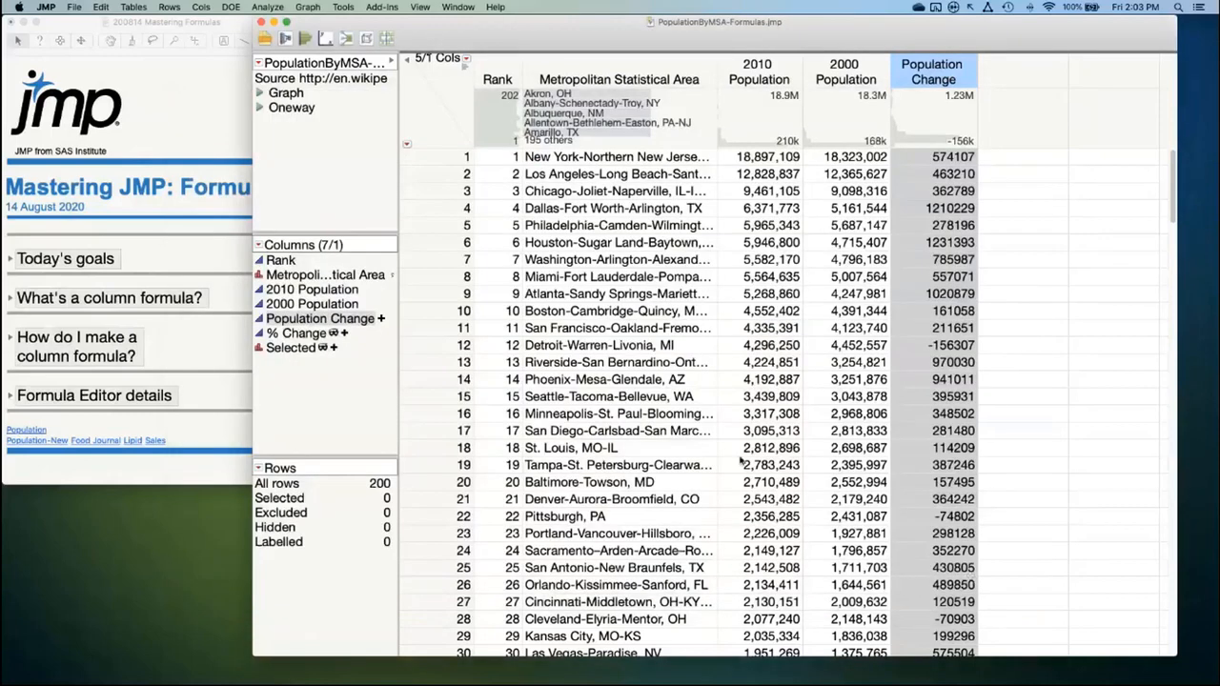
Return to the journal and open the linked Lipid data table
click(128, 445)
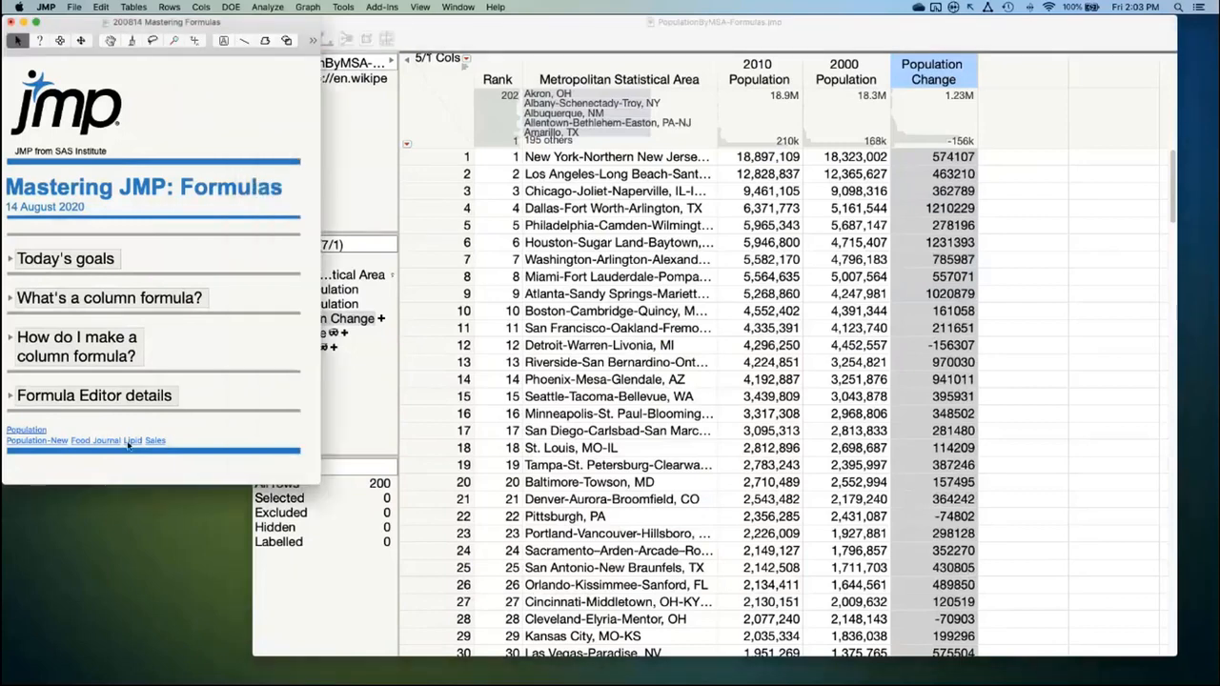
click(128, 444)
drag(804, 62, 829, 68)
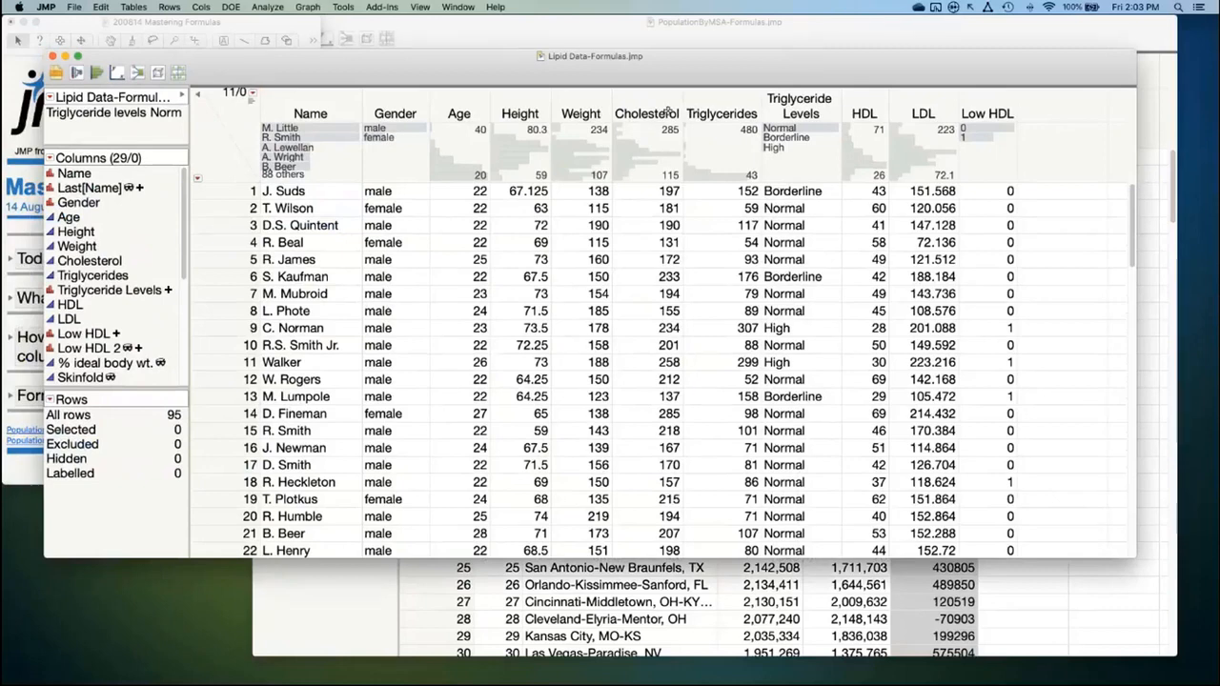
Examine the conditional formula of the Triglyceride Levels column and close the Lipid data table
click(787, 110)
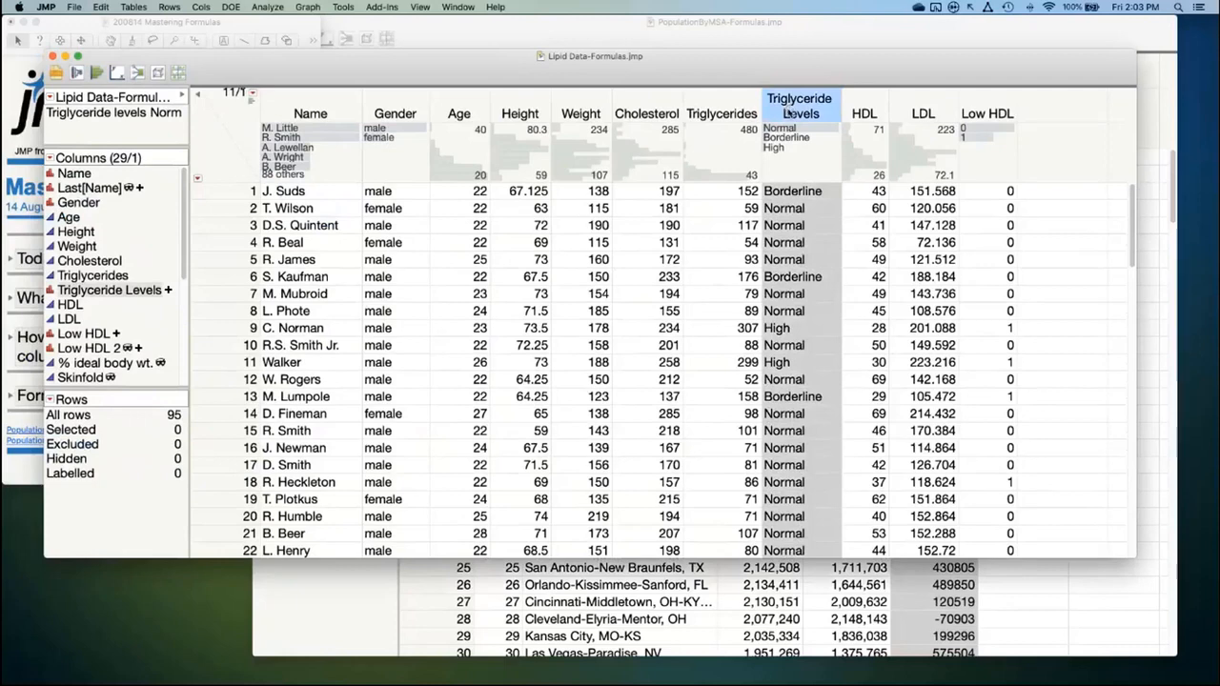
right_click(787, 112)
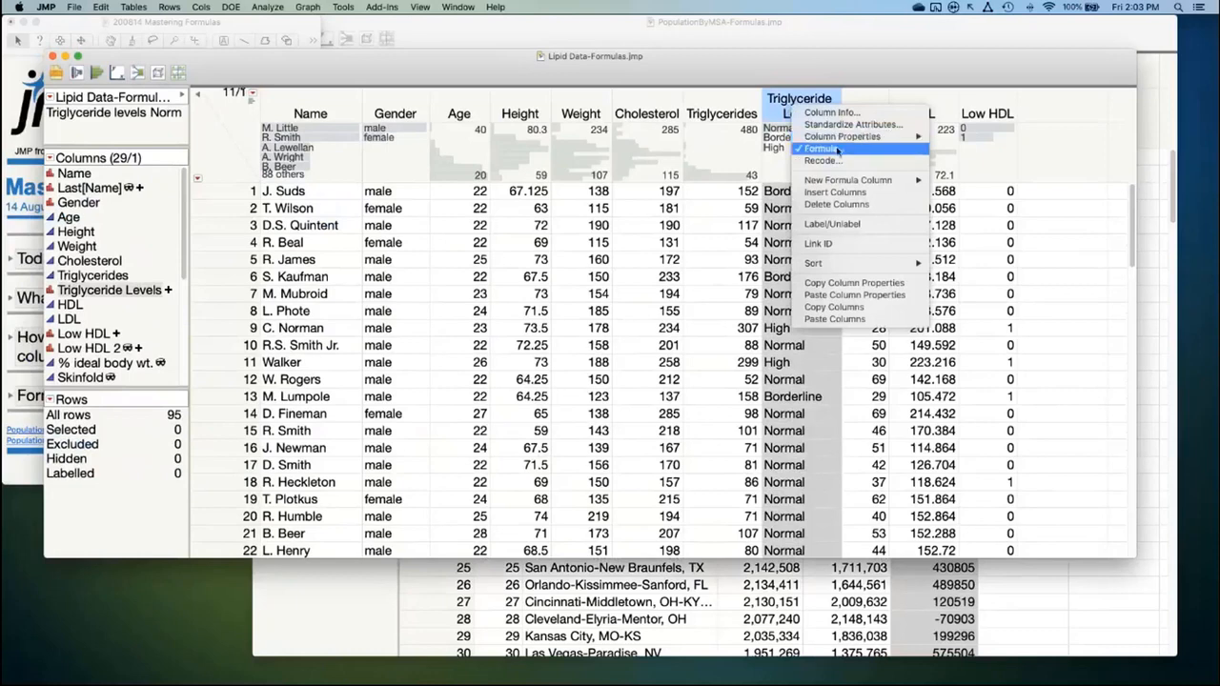
click(837, 150)
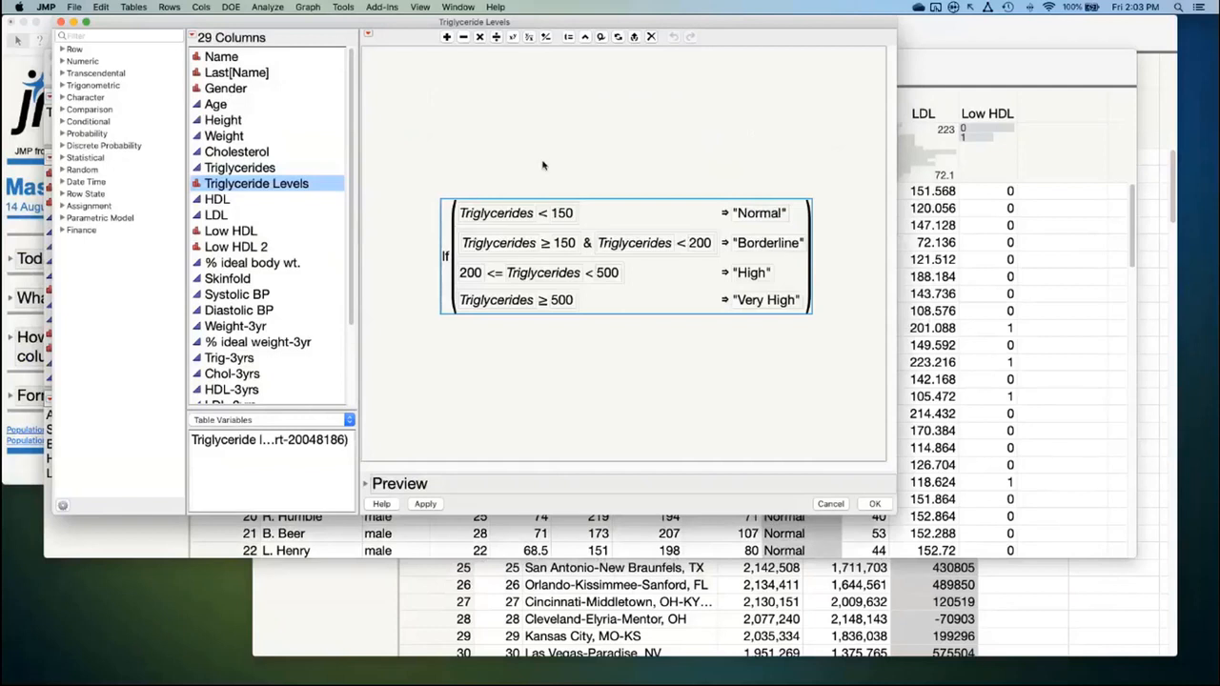
click(876, 506)
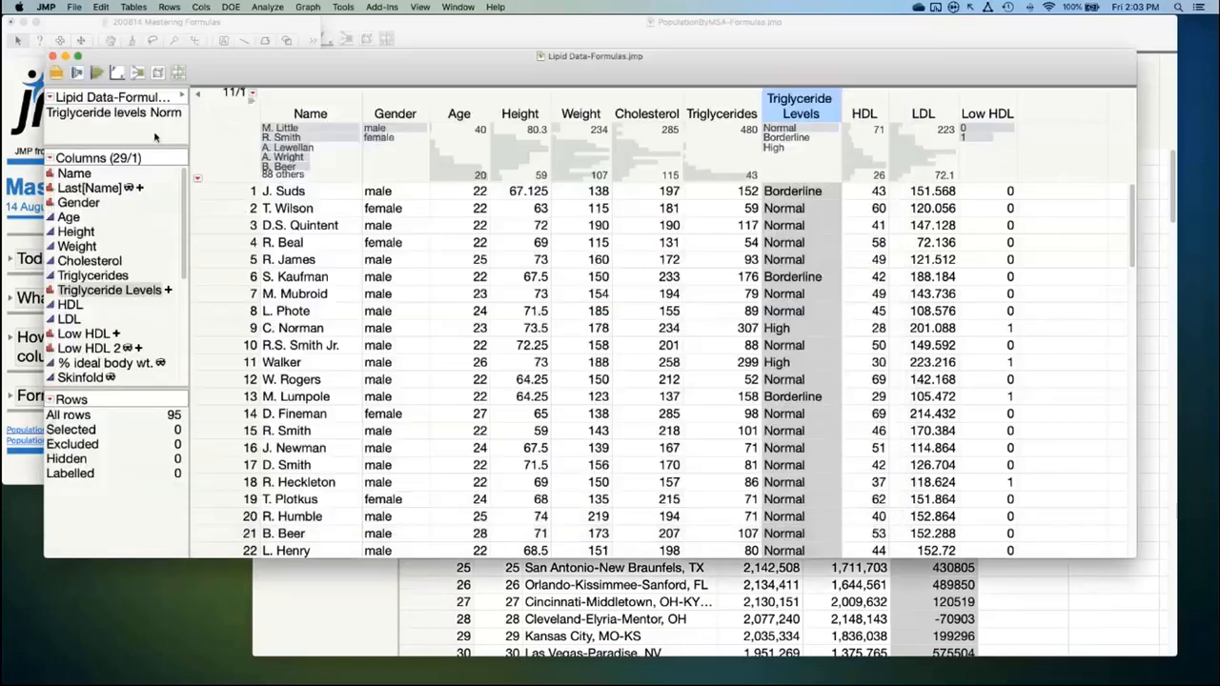
click(54, 58)
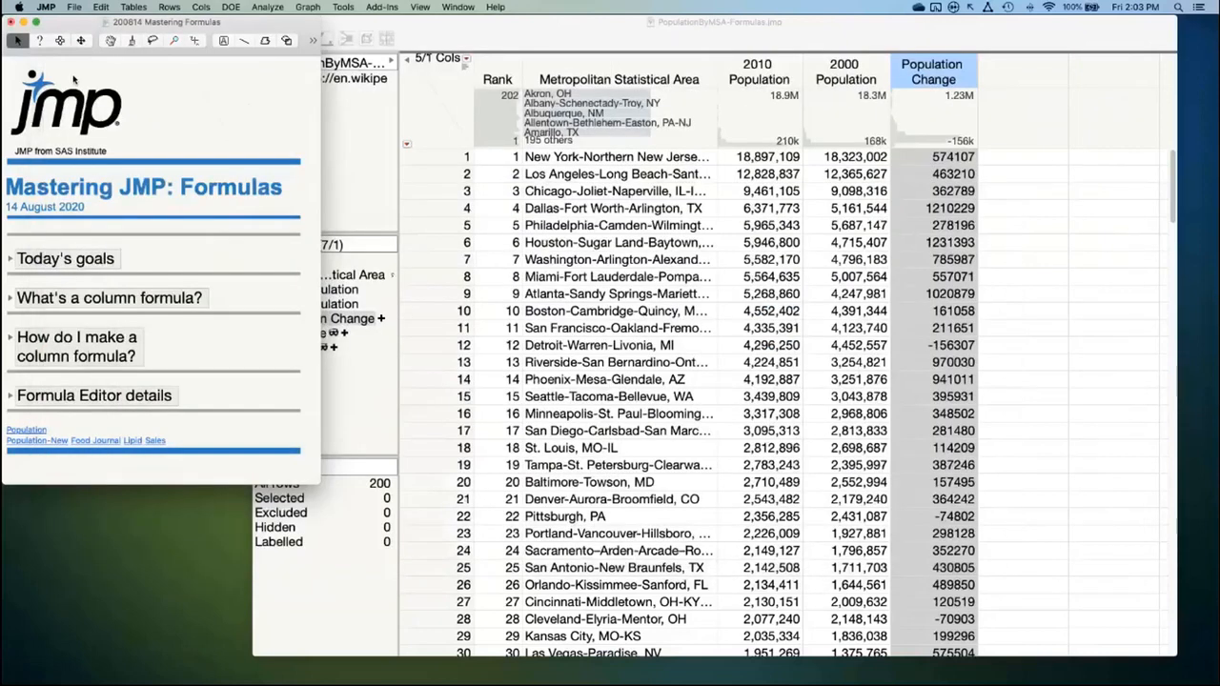
Open the linked Sales data table from the journal and view the Target Growth column's formula
click(158, 441)
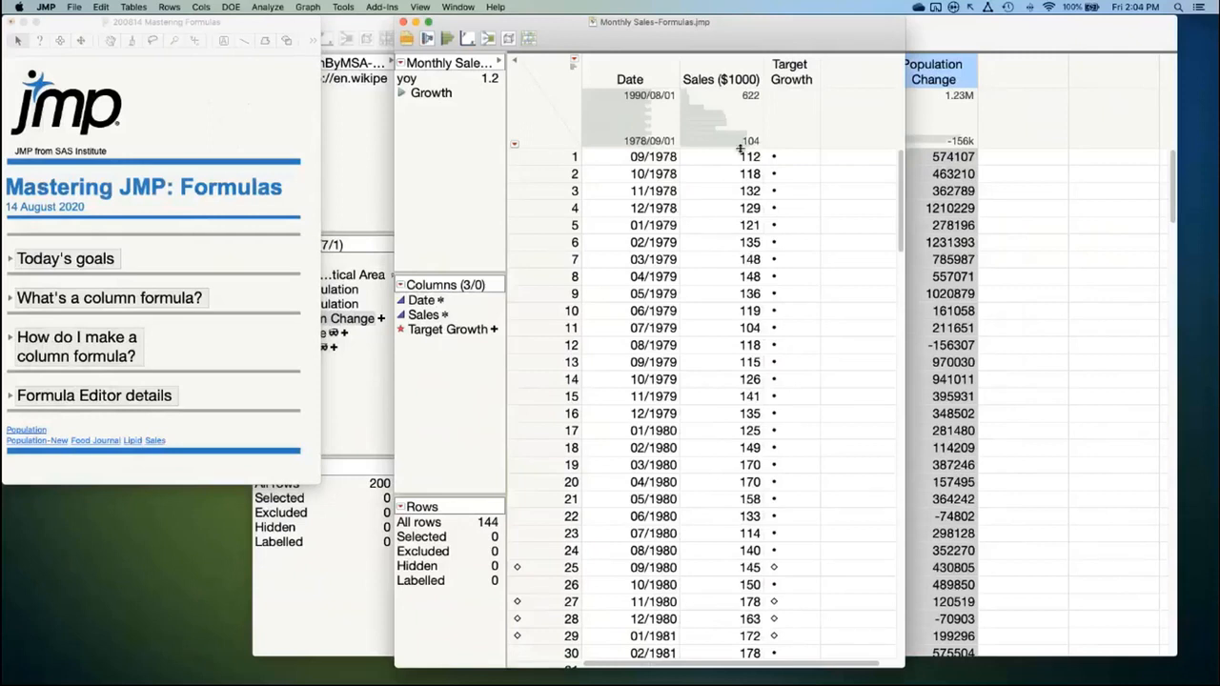
click(792, 73)
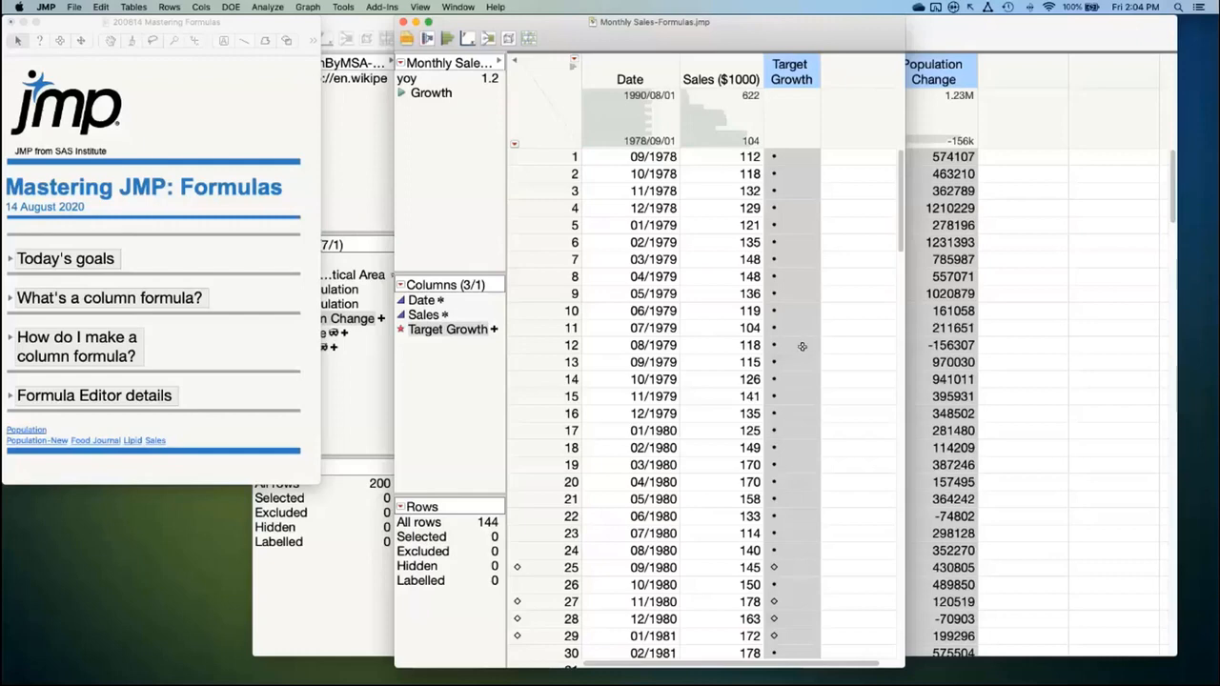
right_click(791, 85)
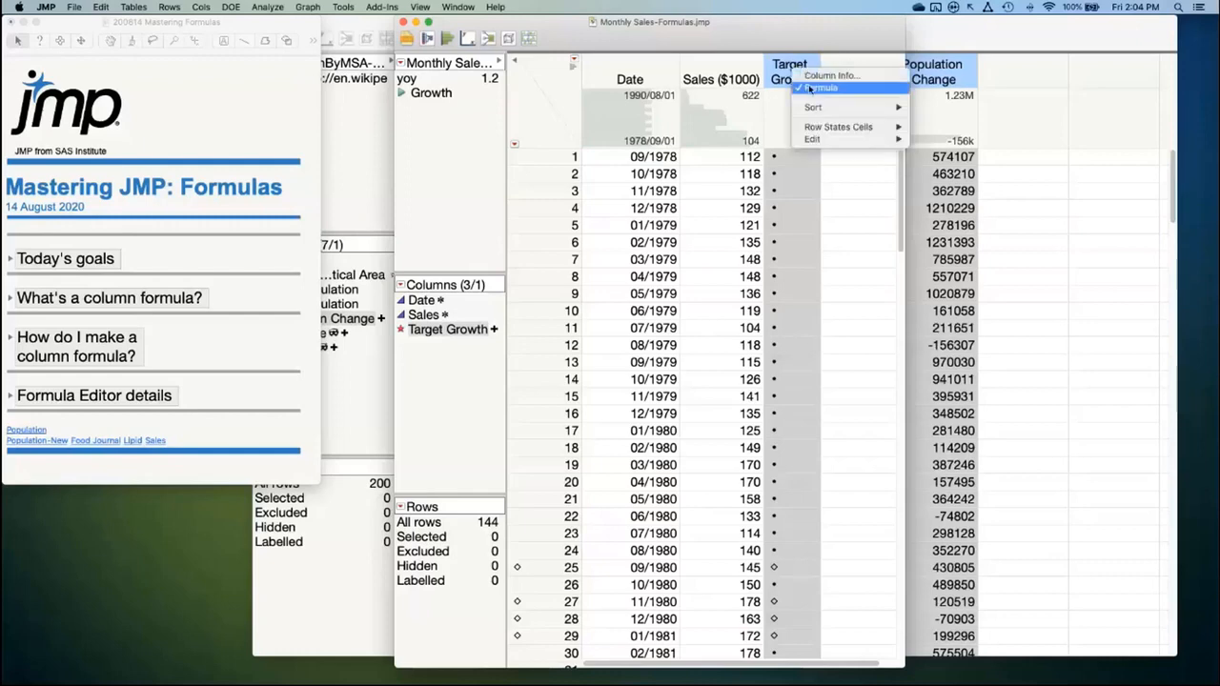
click(812, 87)
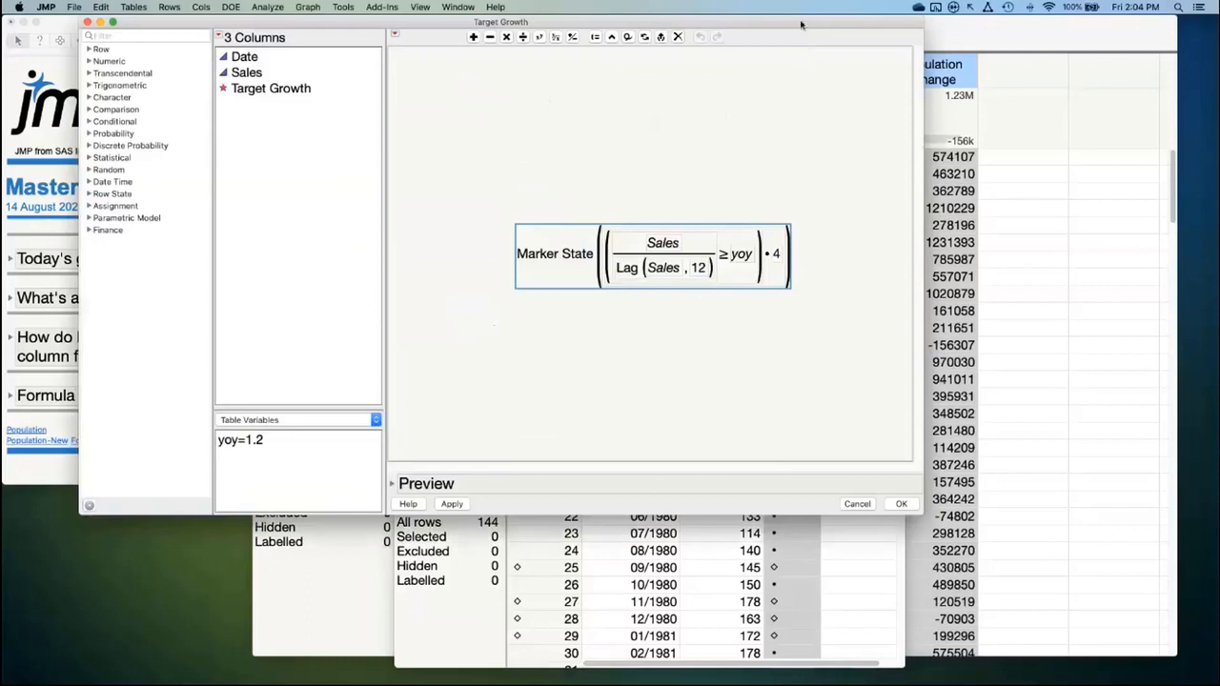
Move the Target Growth formula window down, and close both it and the Monthly Sales table
drag(800, 24, 917, 99)
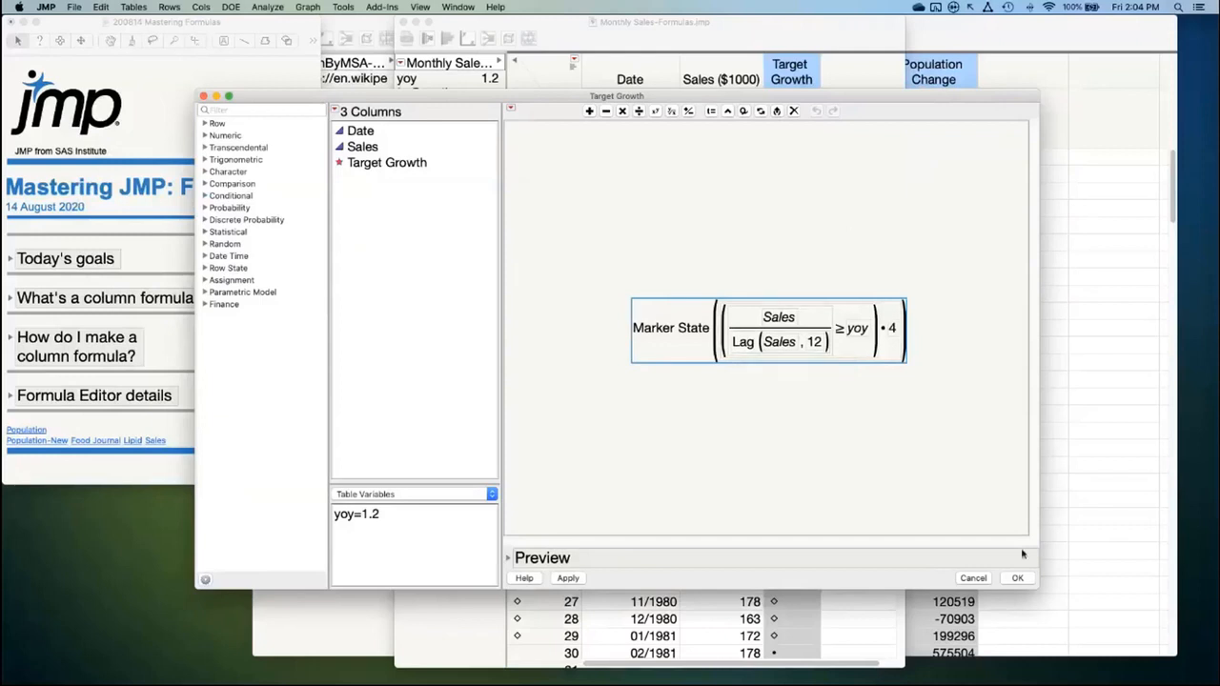
click(1020, 579)
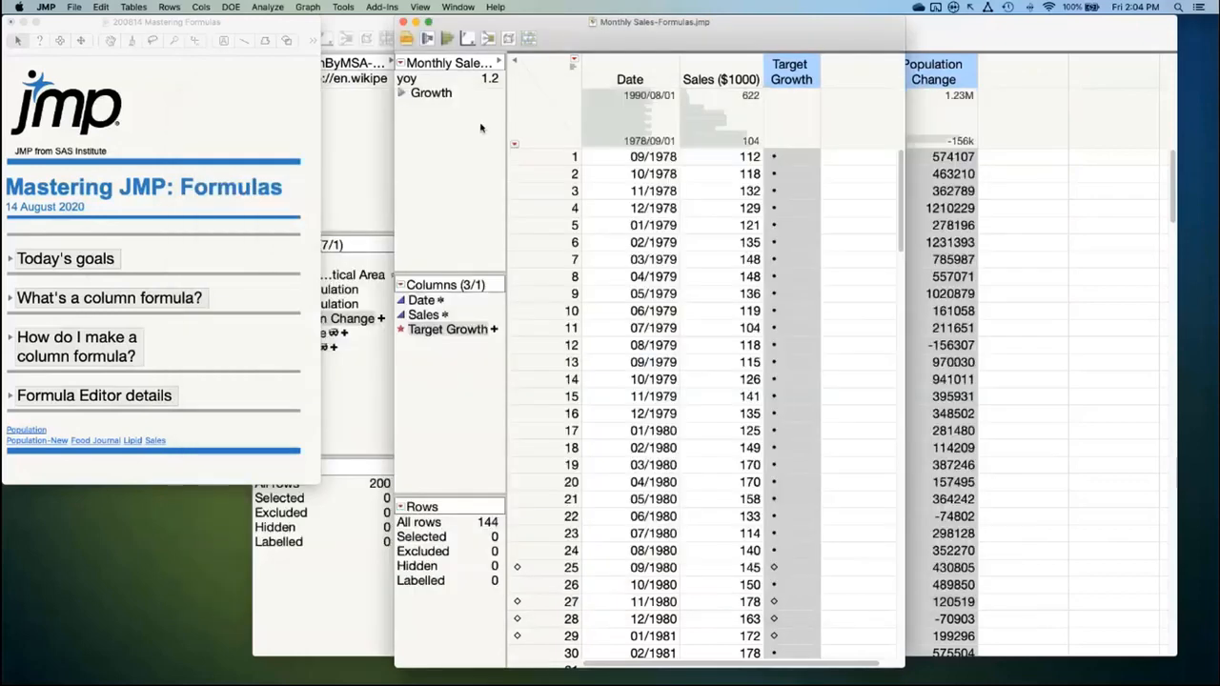
click(403, 22)
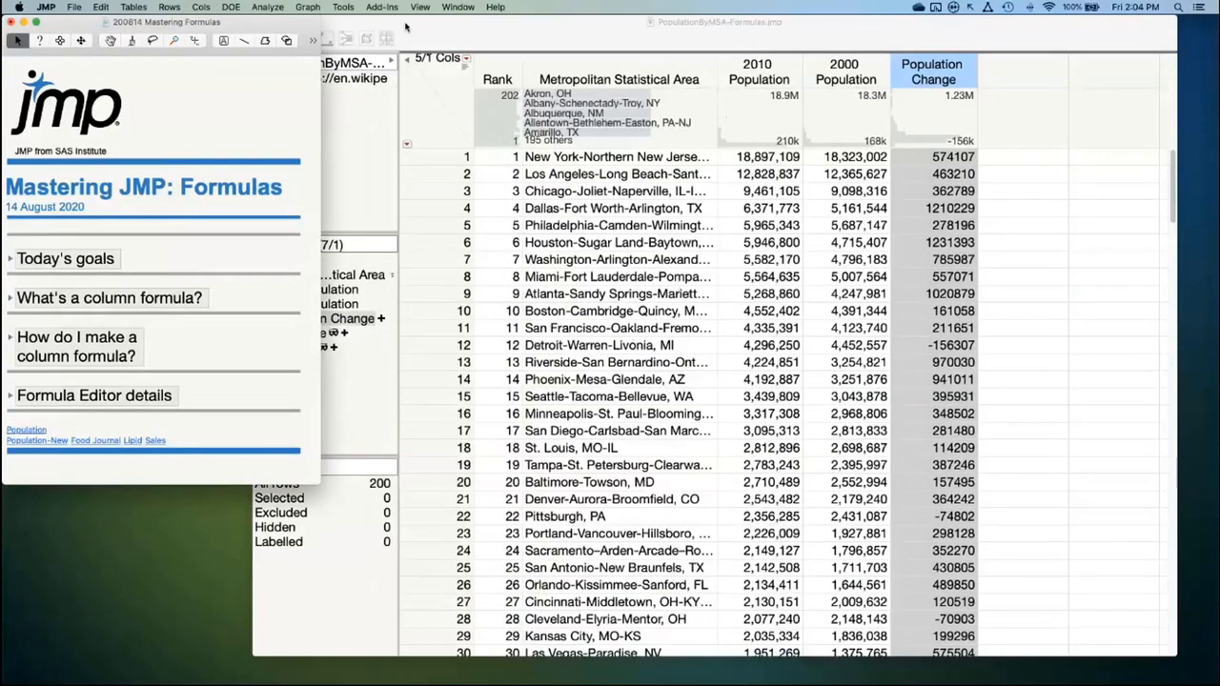
Expand the journal's "What's a column formula?" section and highlight its first bullet about dynamically computed values
click(405, 27)
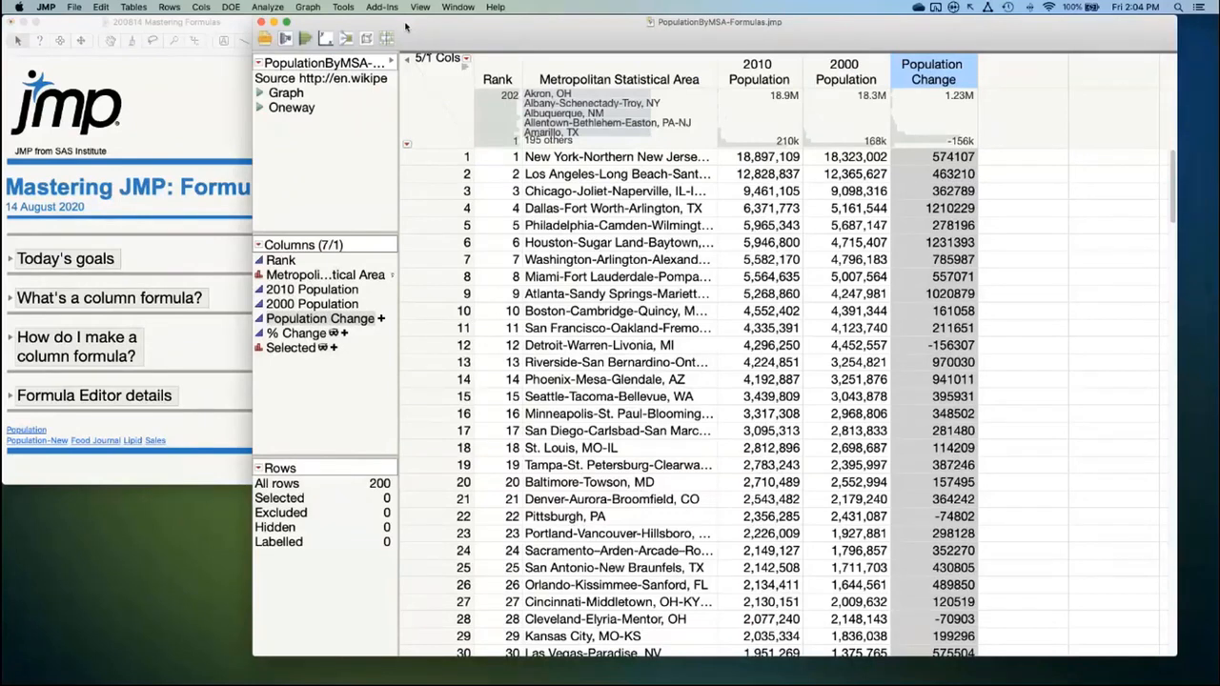
click(239, 245)
click(21, 298)
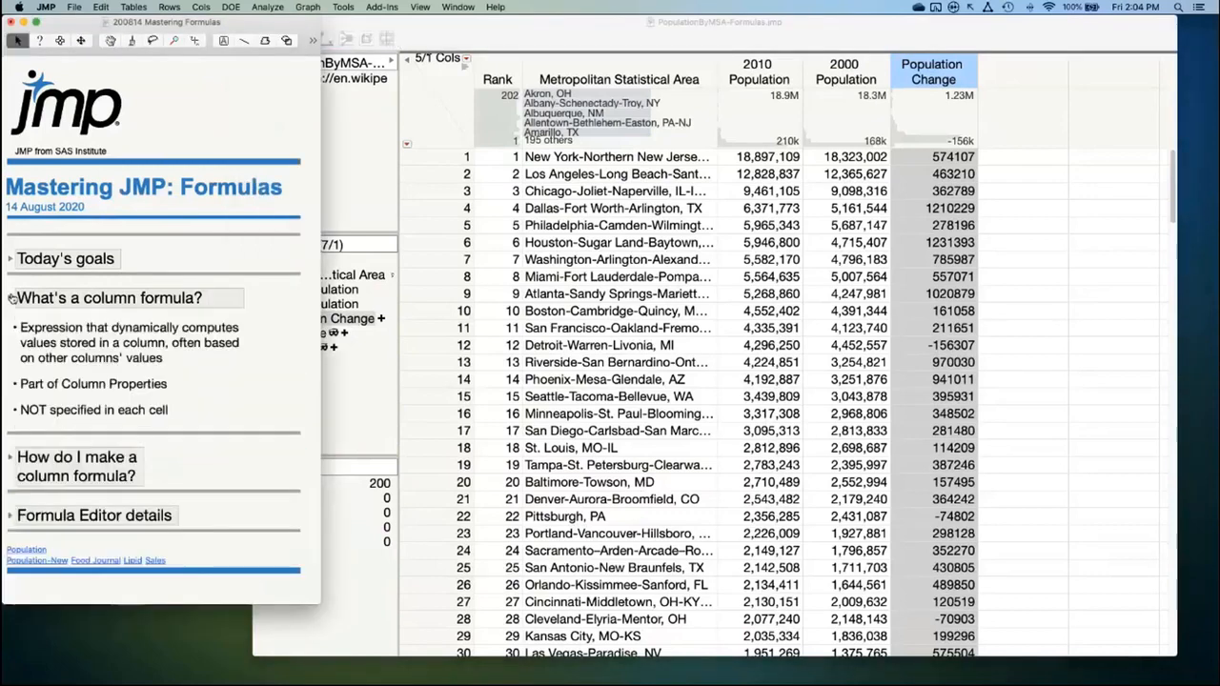
click(84, 334)
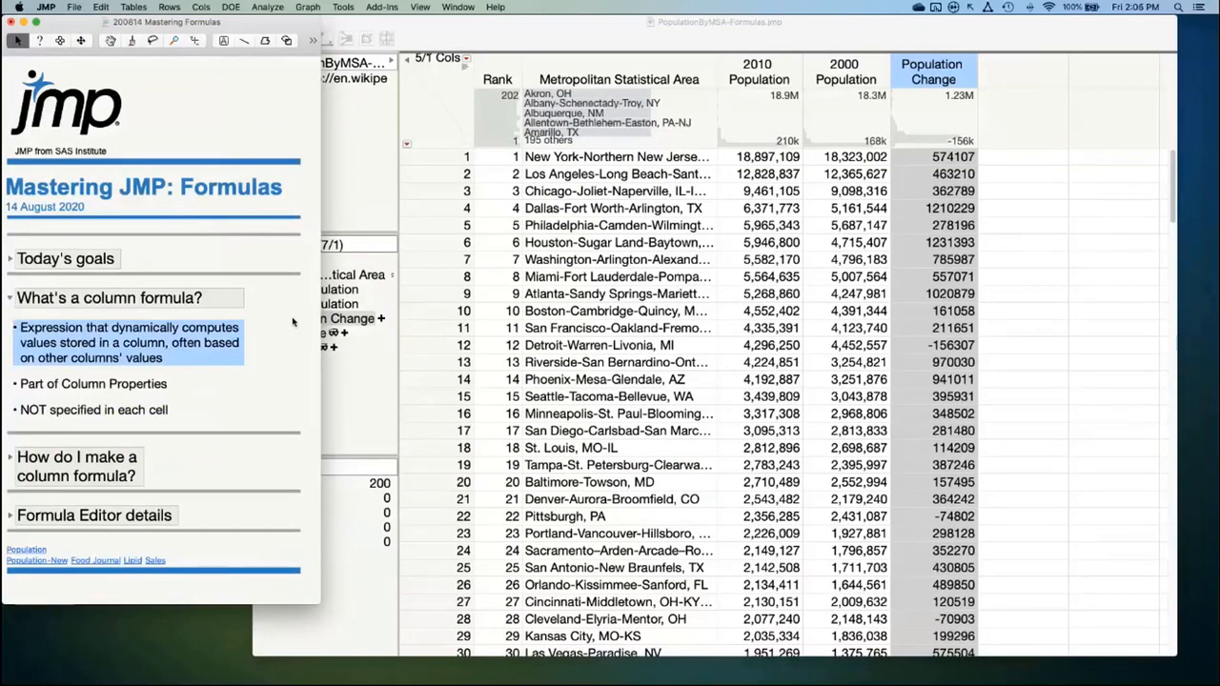
Set the 2010 Population in the New York row to 2,000,000 to test the Population Change formula, and undo the edit
click(944, 157)
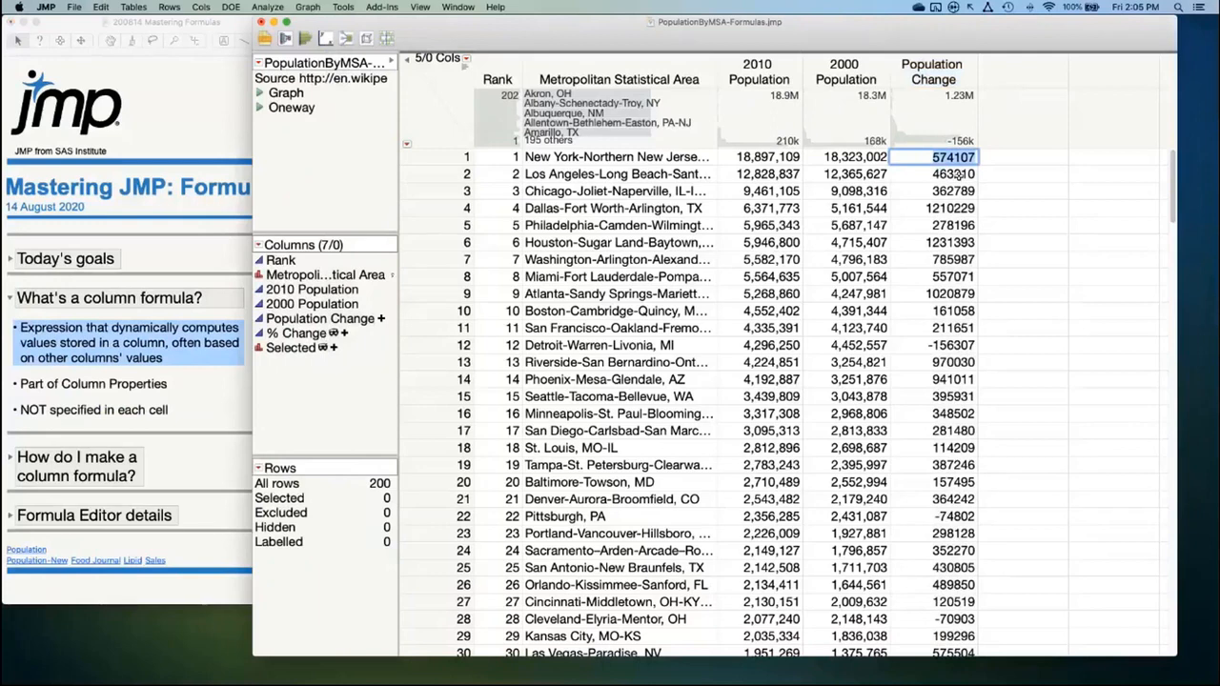
click(939, 71)
click(789, 162)
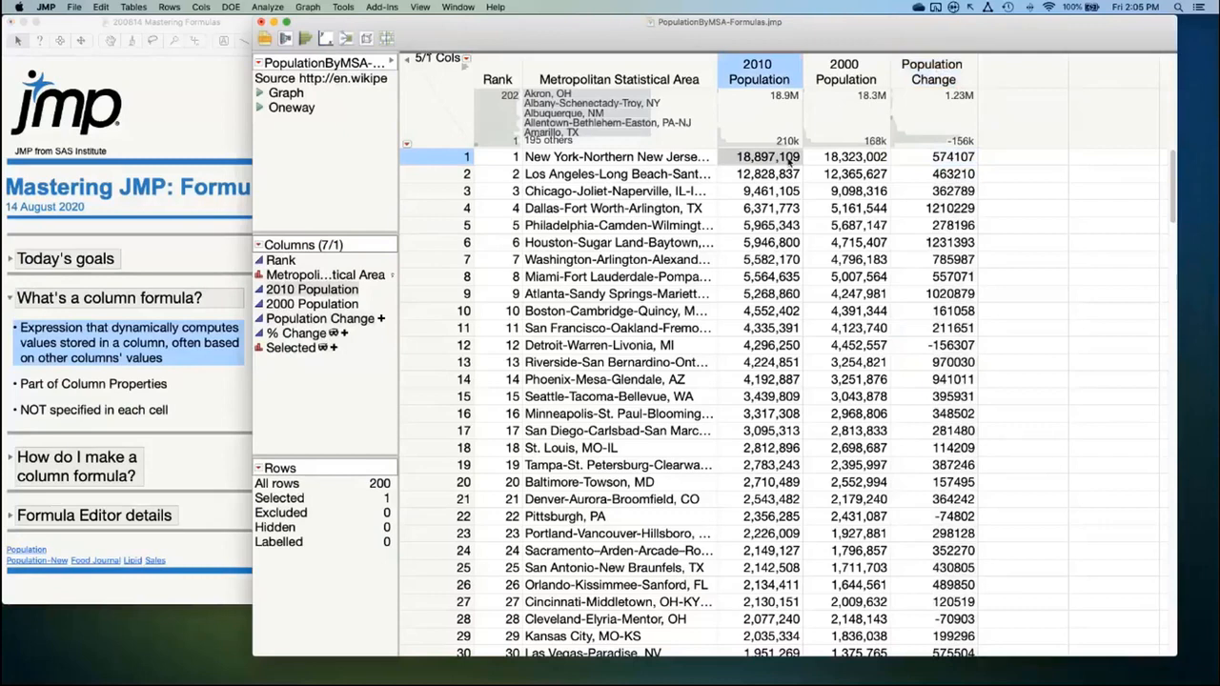
double_click(789, 159)
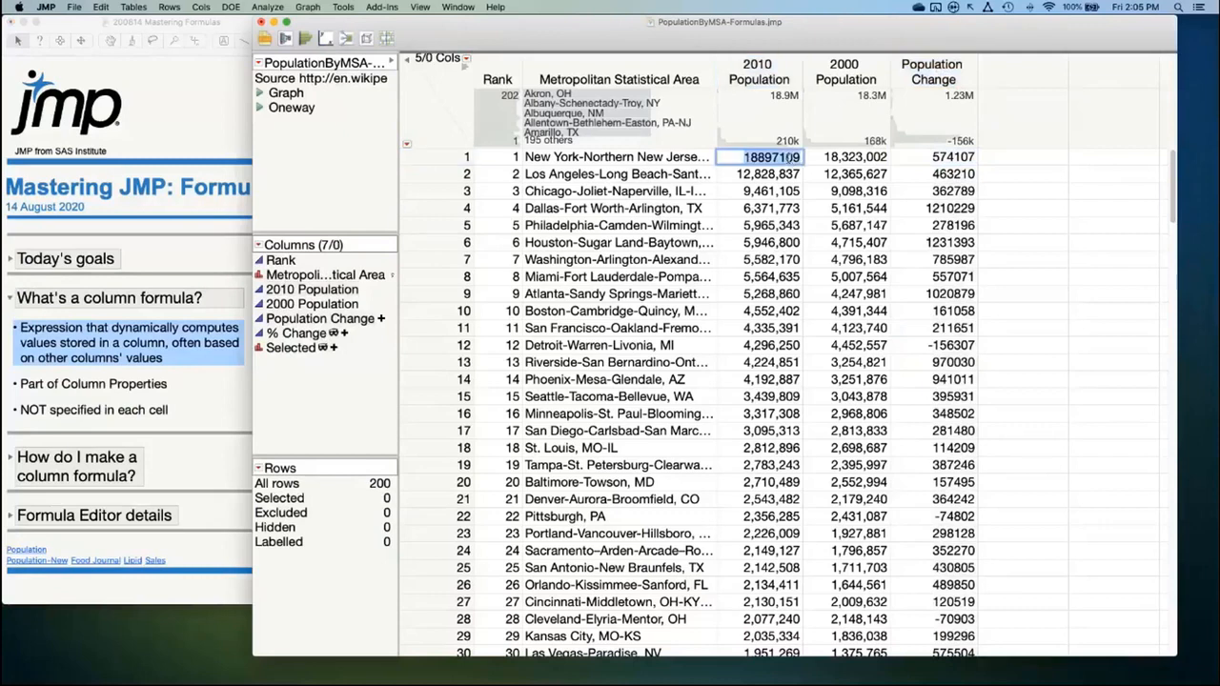
text(2,0)
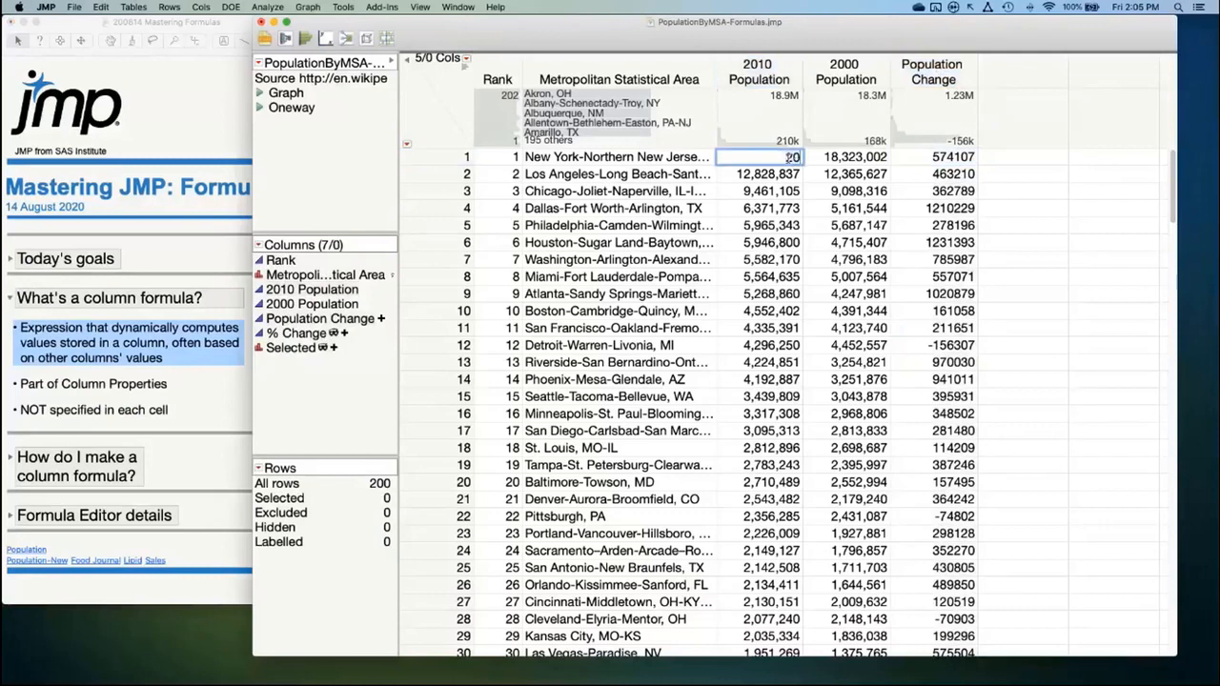
text(00,)
text(00000)
key(Return)
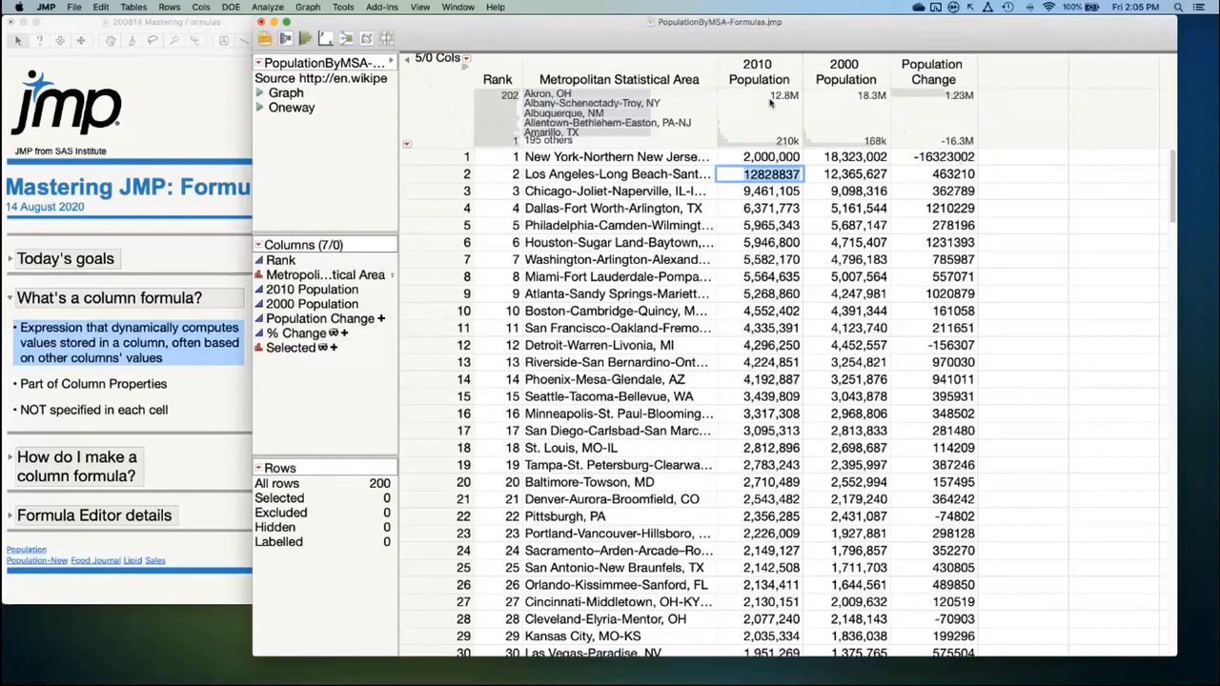
key(super+z)
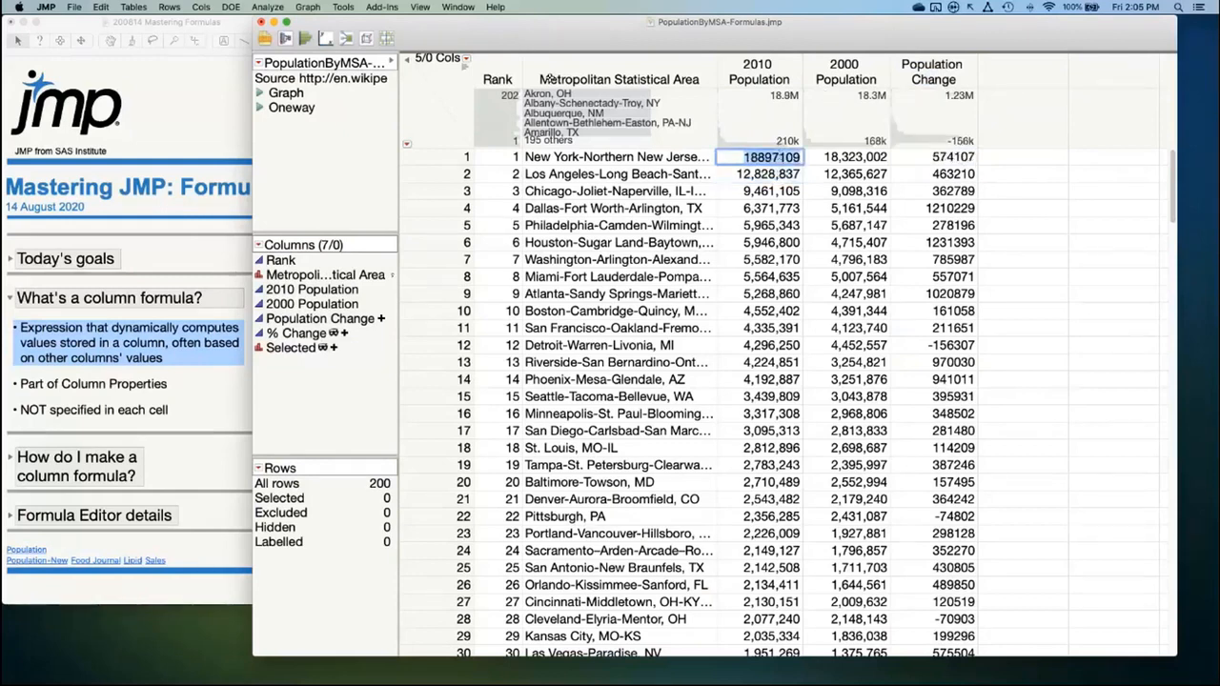
click(441, 108)
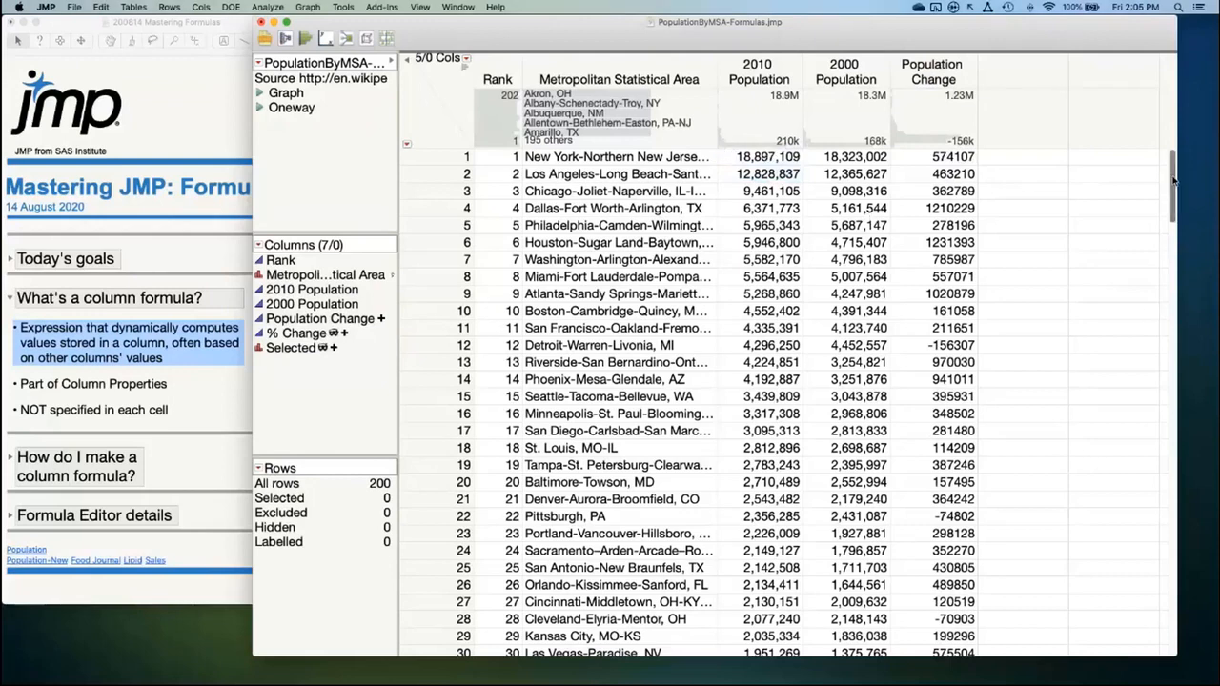
Select the last row (Tyler, TX) of the population table, and open the Population-New table clear of the journal
drag(1174, 179, 1161, 621)
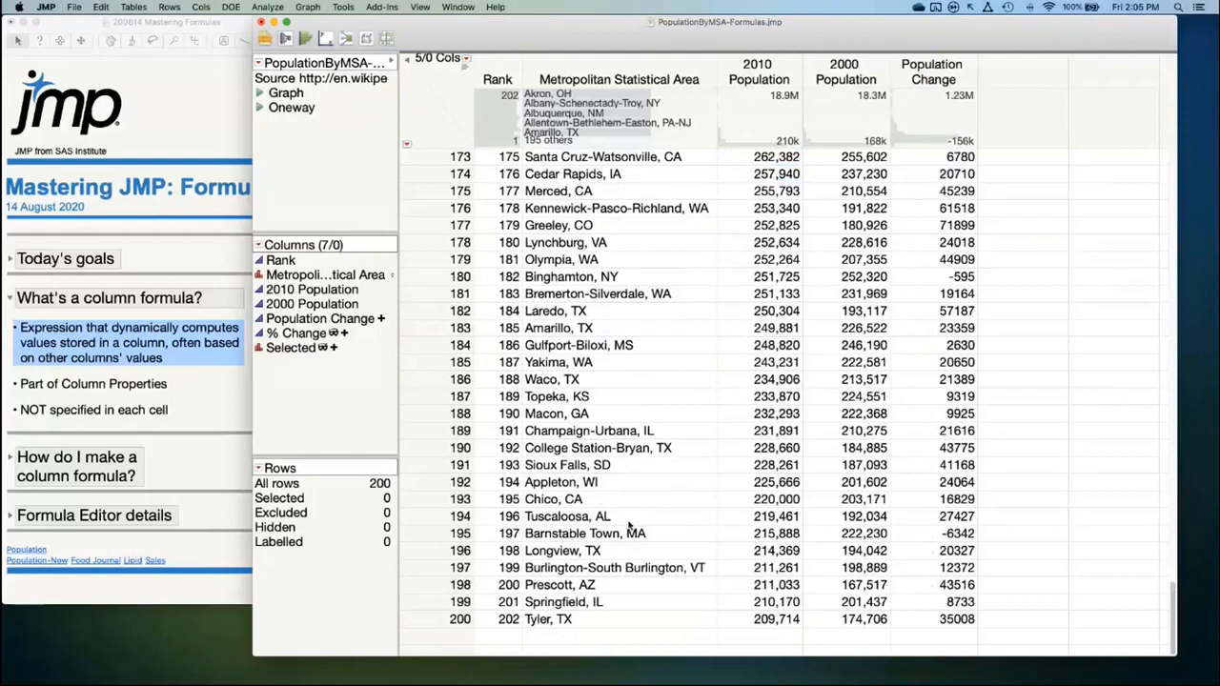
click(418, 622)
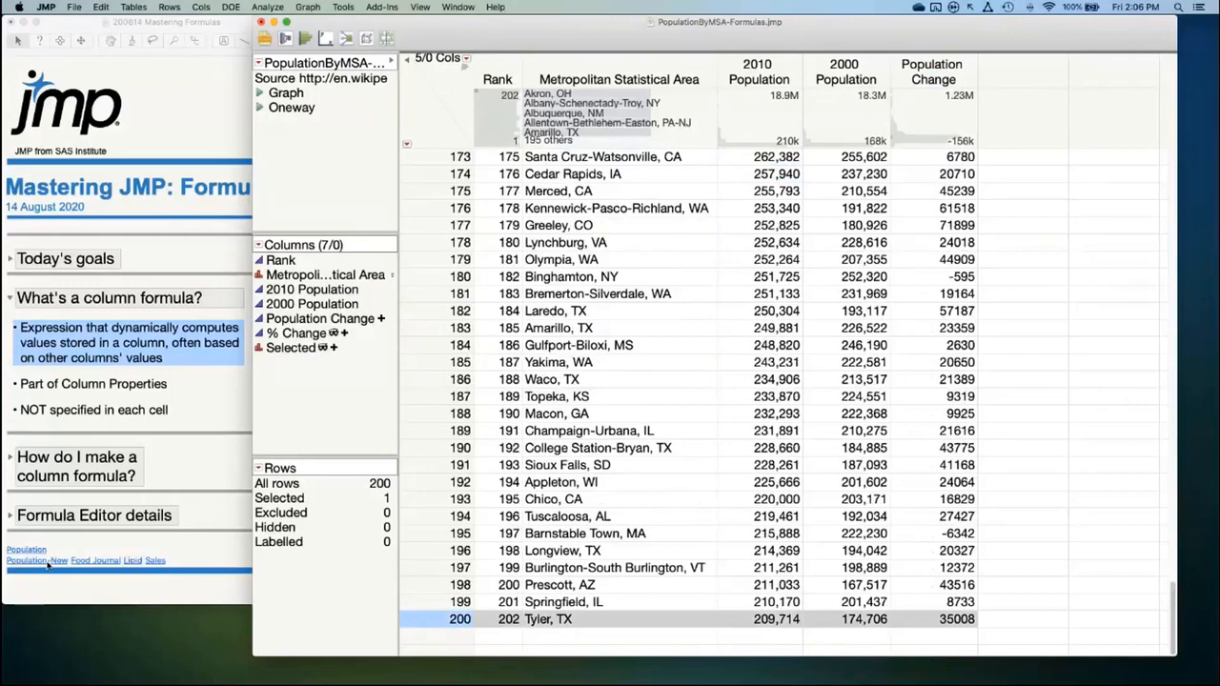
click(48, 565)
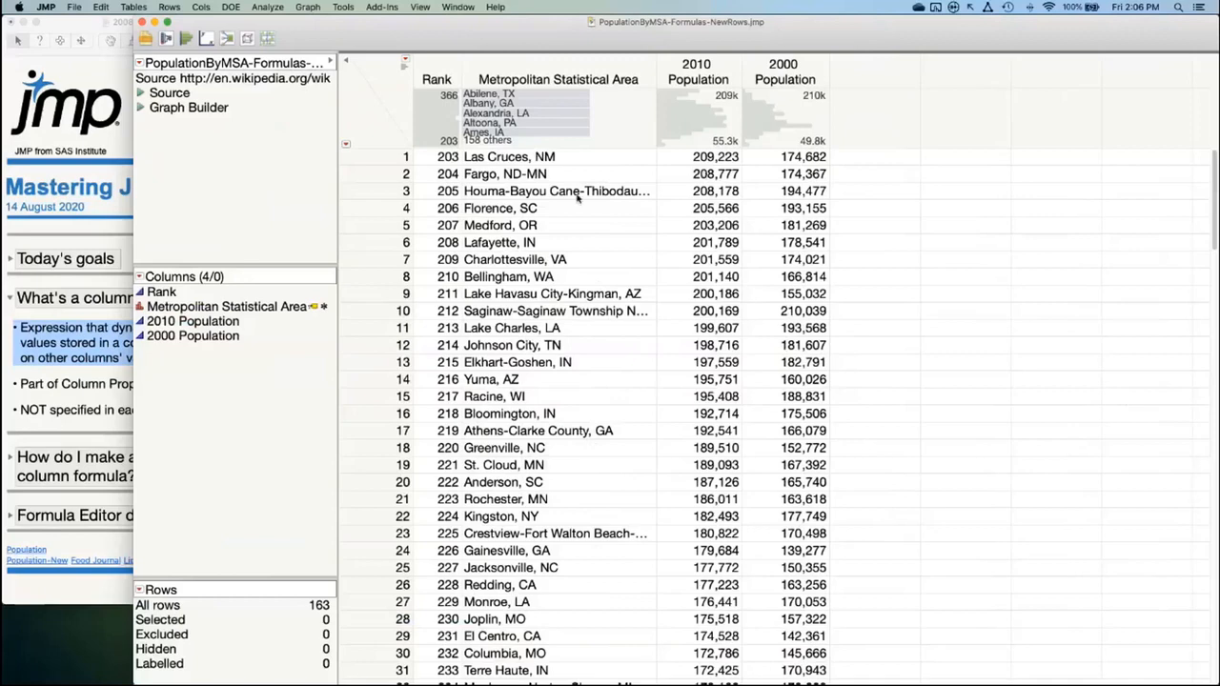
drag(760, 37, 1027, 37)
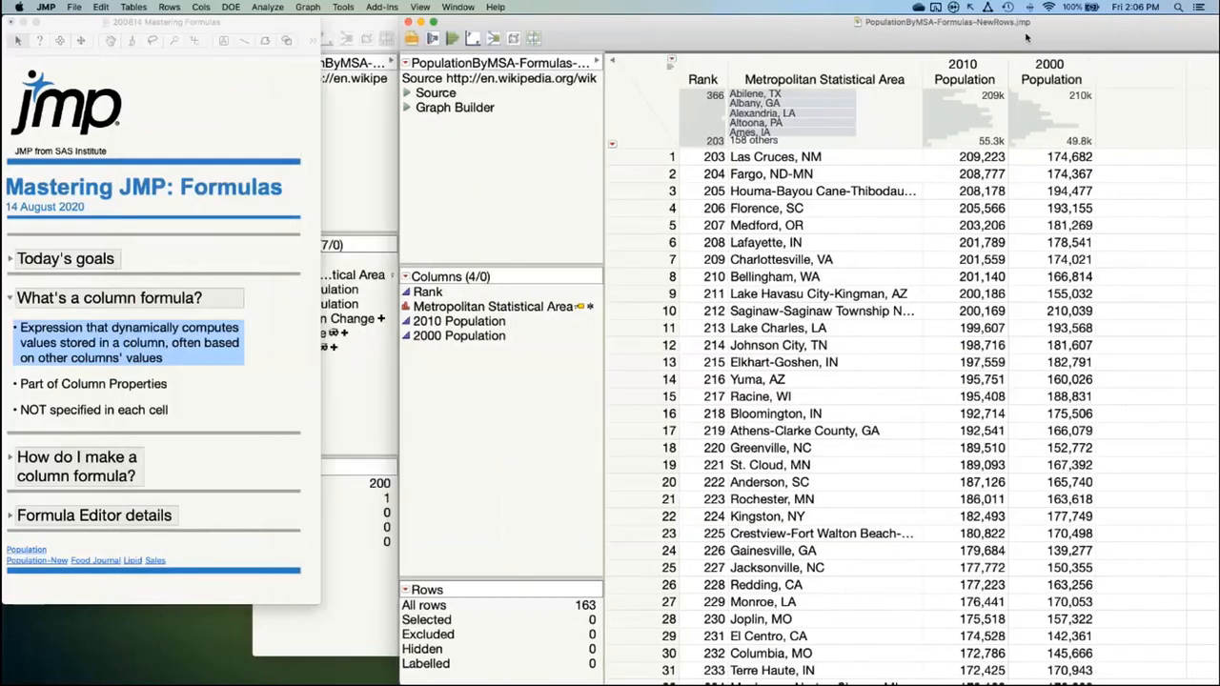
Concatenate the PopulationByMSA-Formulas-NewRows table onto PopulationByMSA-Formulas, appending to the first table, and review the Population Change values in the added rows
click(395, 160)
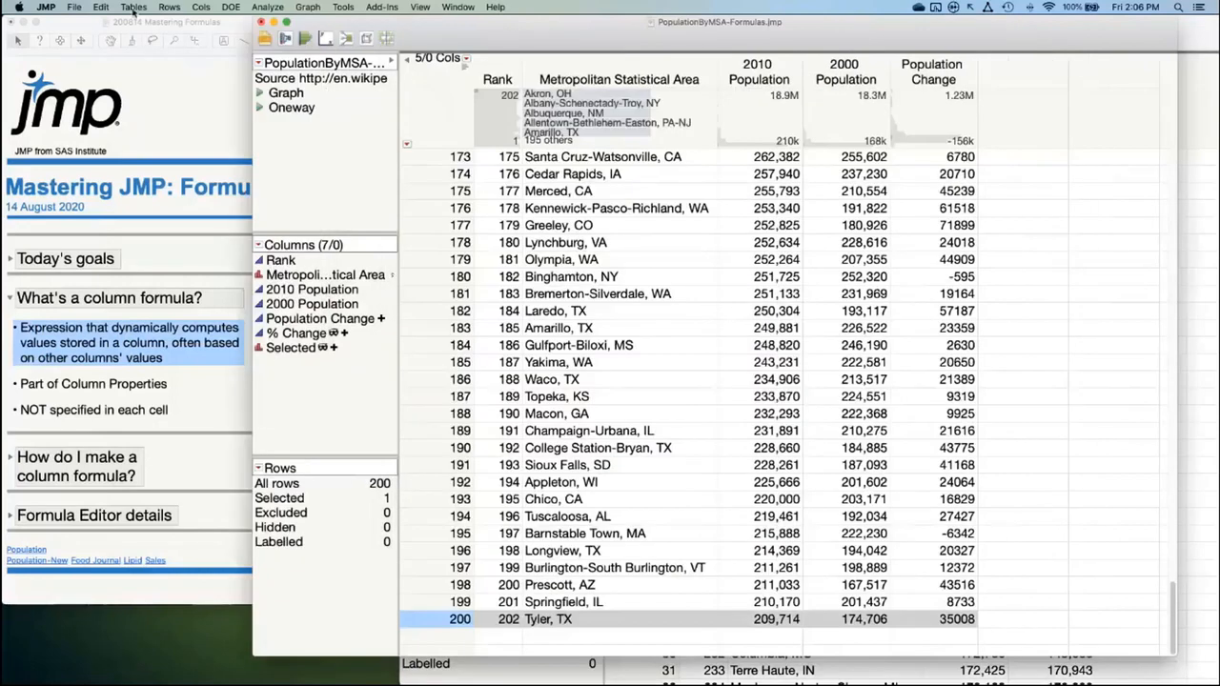
click(133, 7)
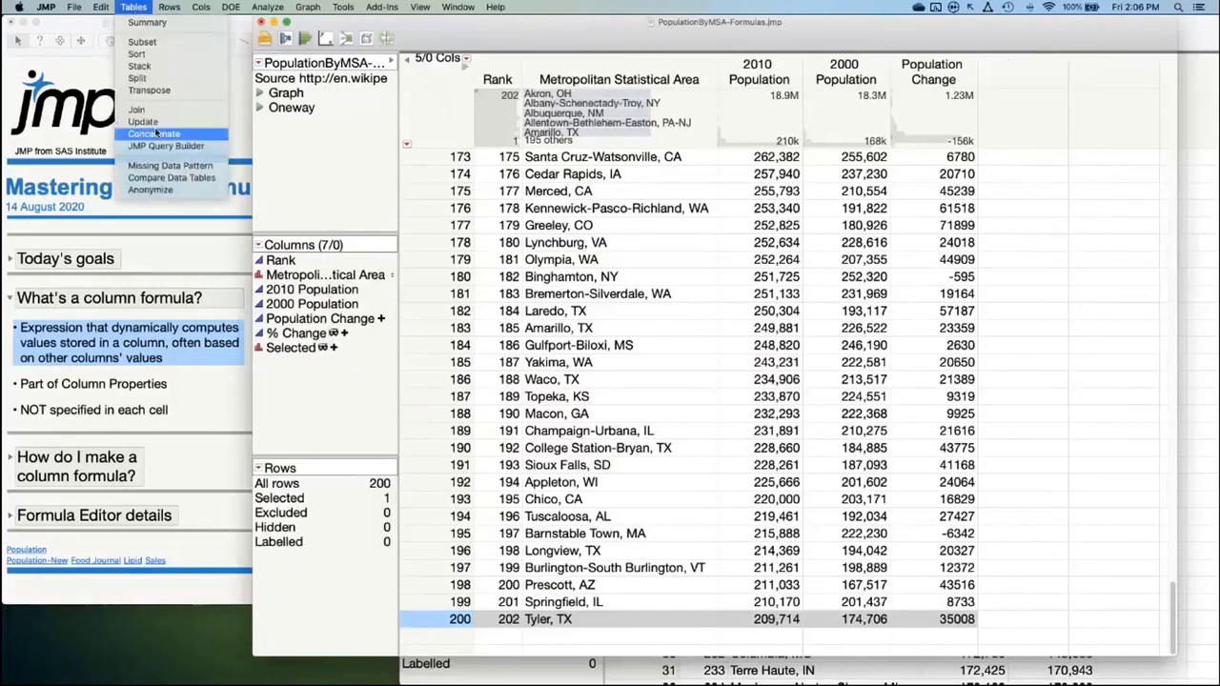
click(154, 134)
click(190, 114)
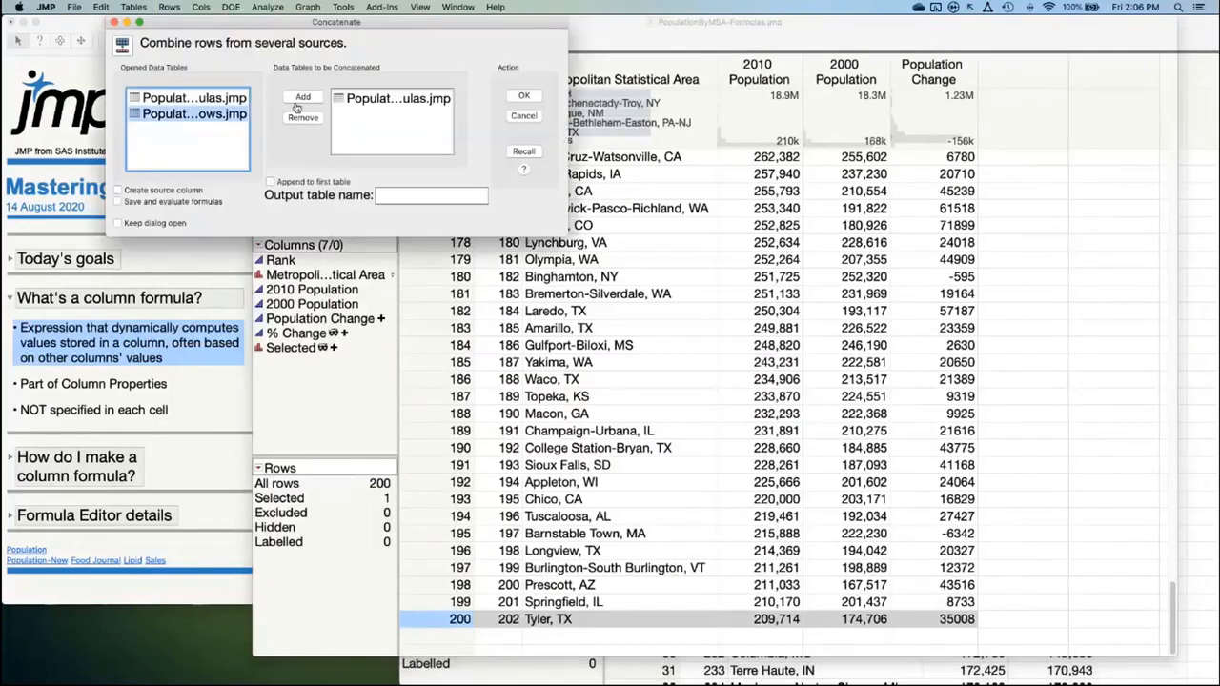
click(302, 98)
click(286, 182)
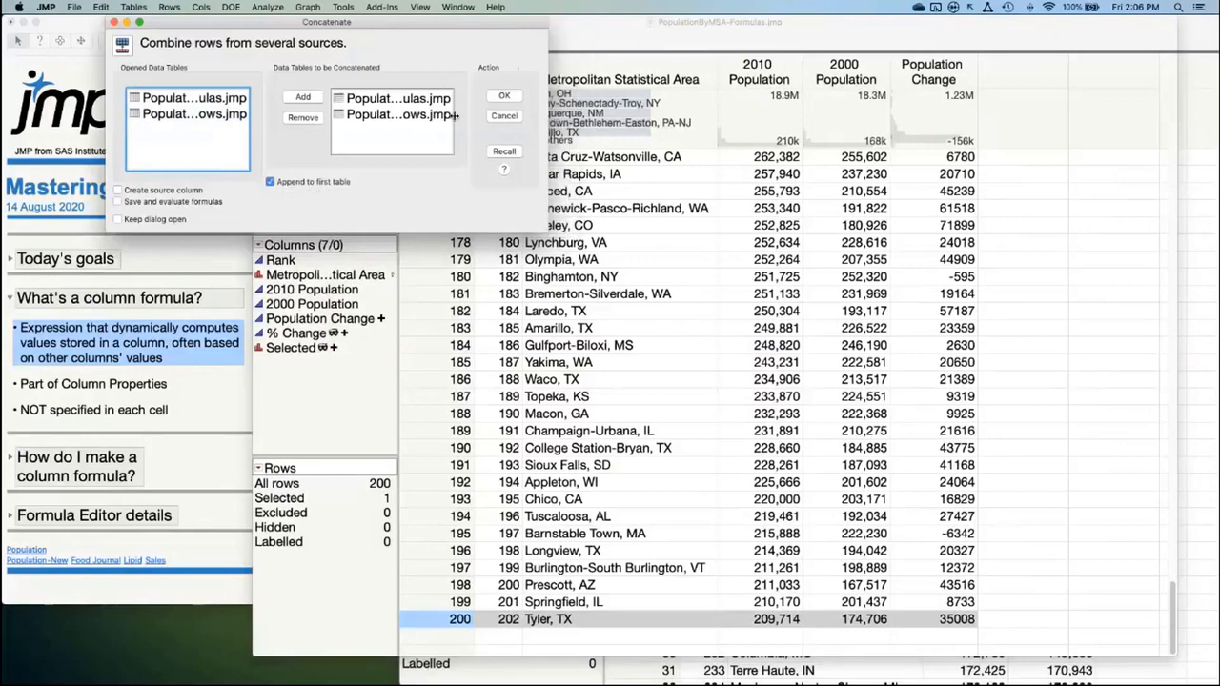
click(505, 98)
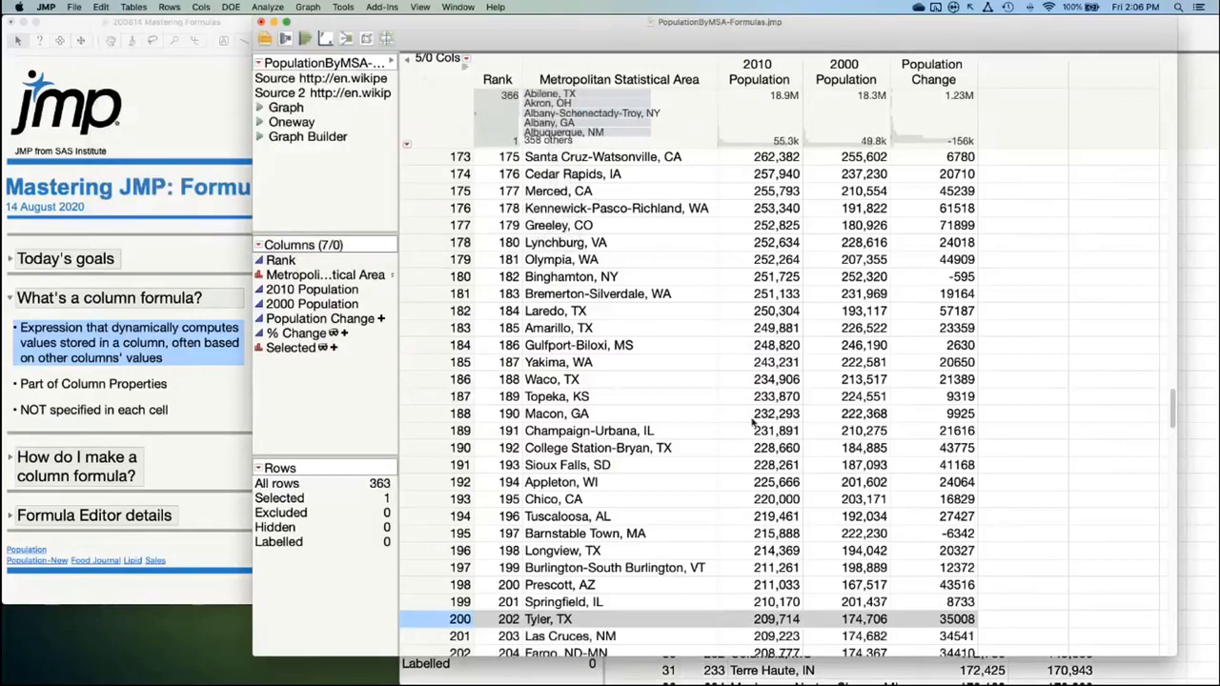
scroll(753, 422, down, 10)
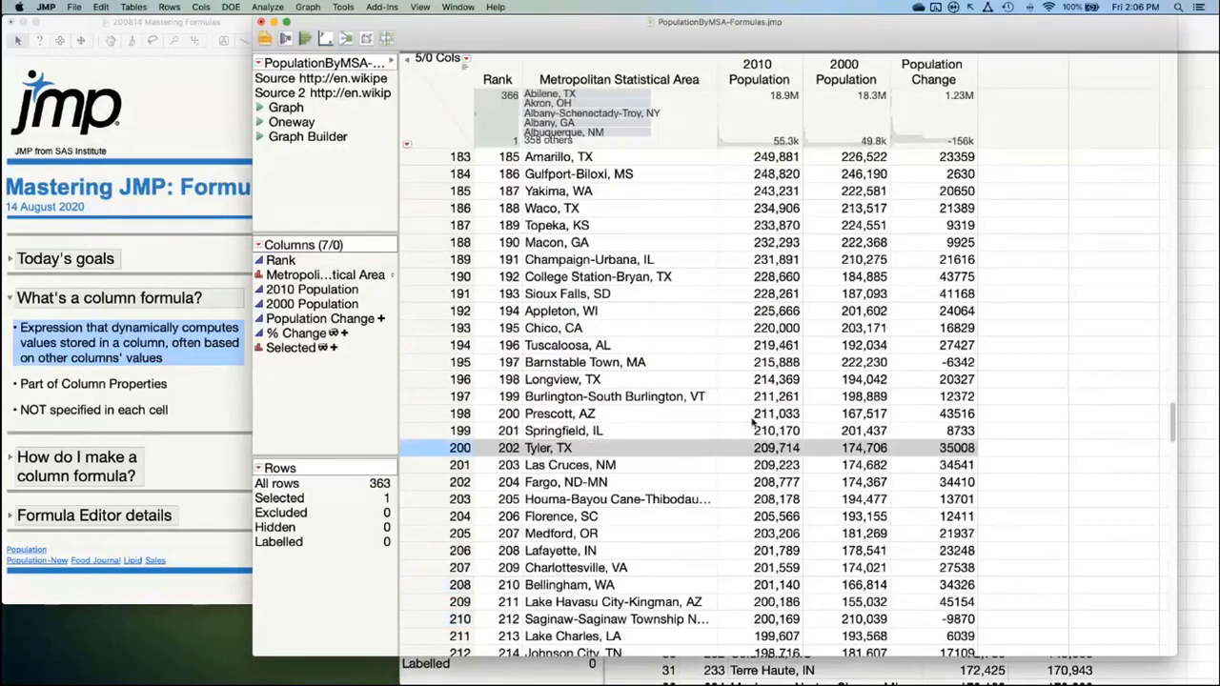
scroll(753, 422, down, 1)
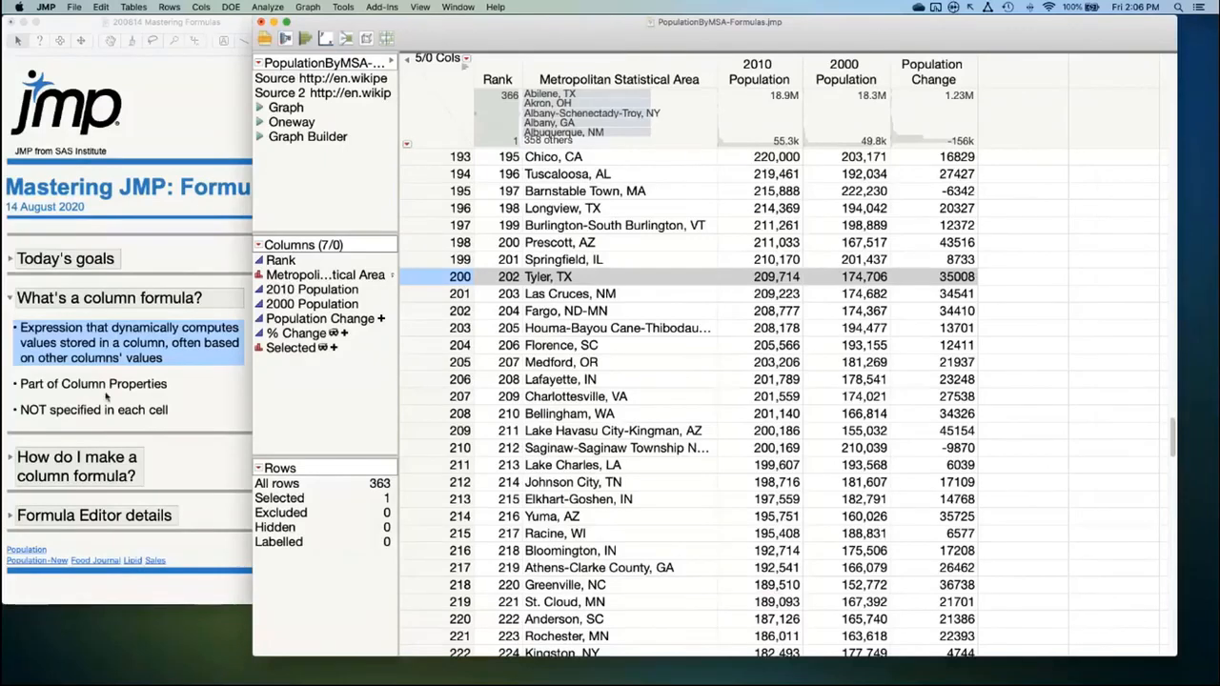
Highlight the journal's "Part of Column Properties" bullet, and list the column properties available for Population Change
click(143, 385)
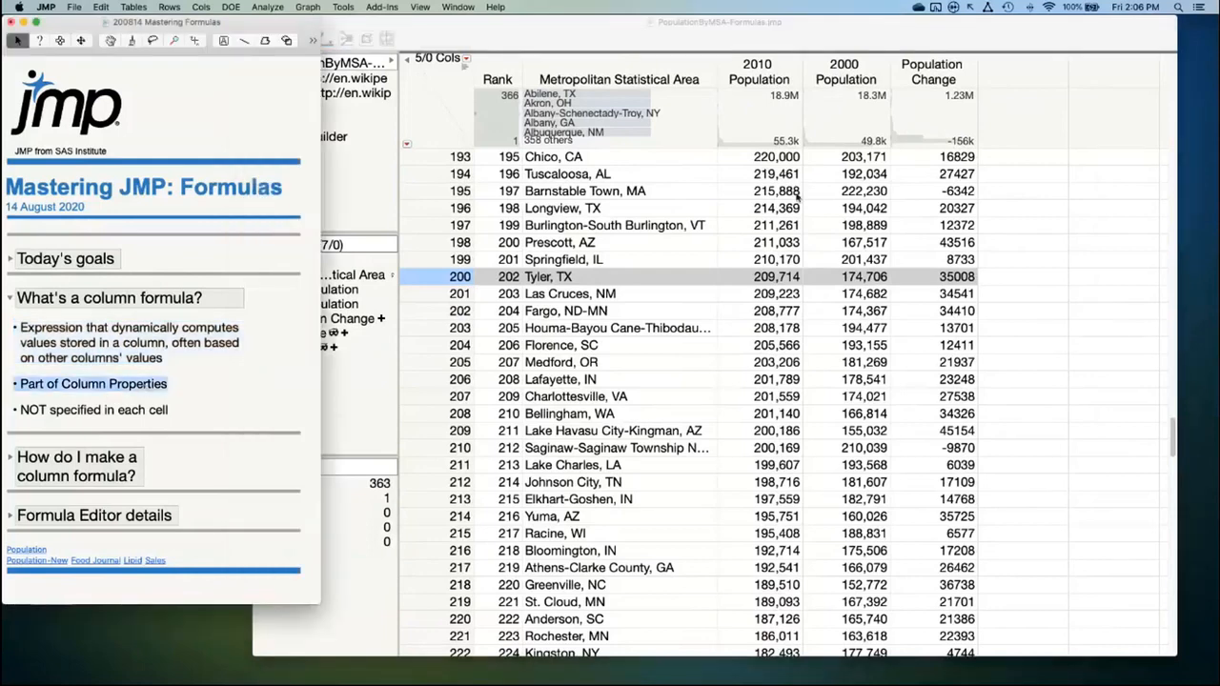
click(900, 43)
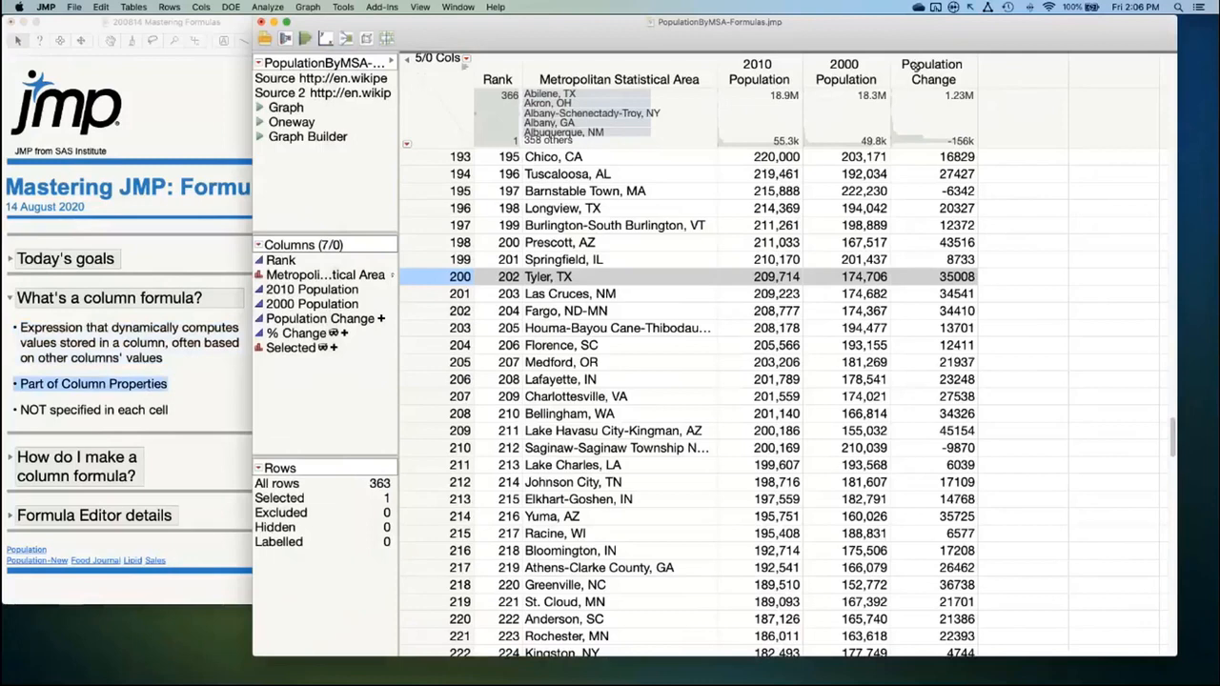
right_click(914, 65)
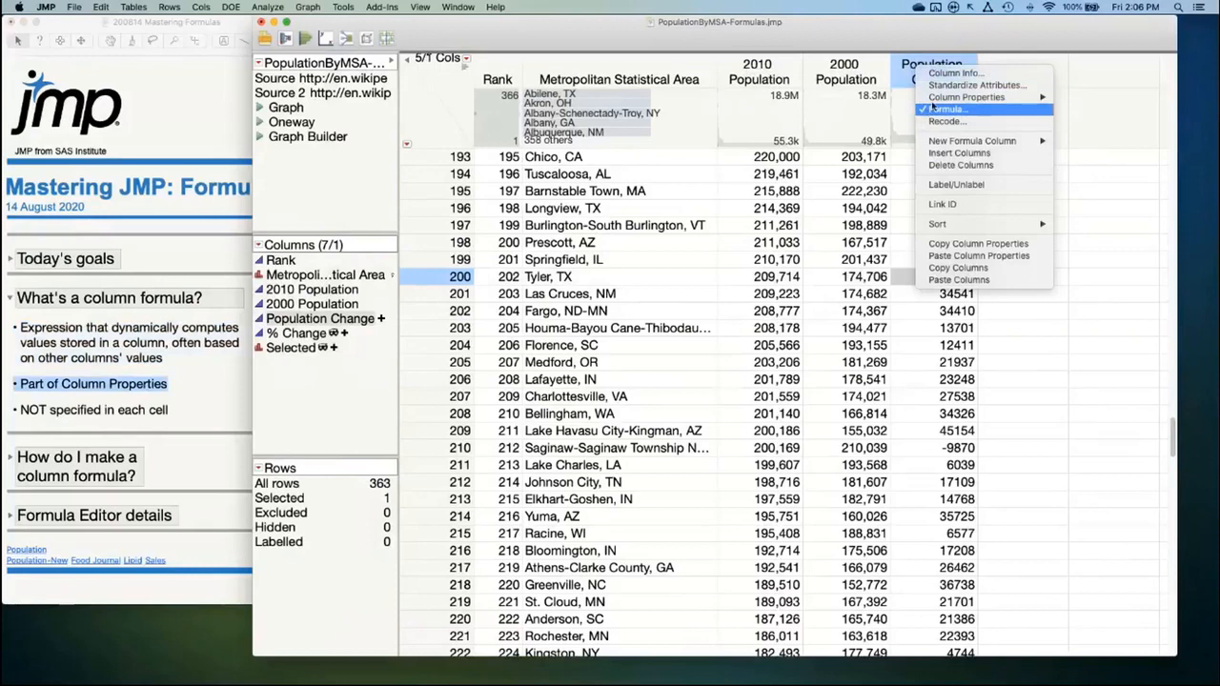
mouse_move(926, 101)
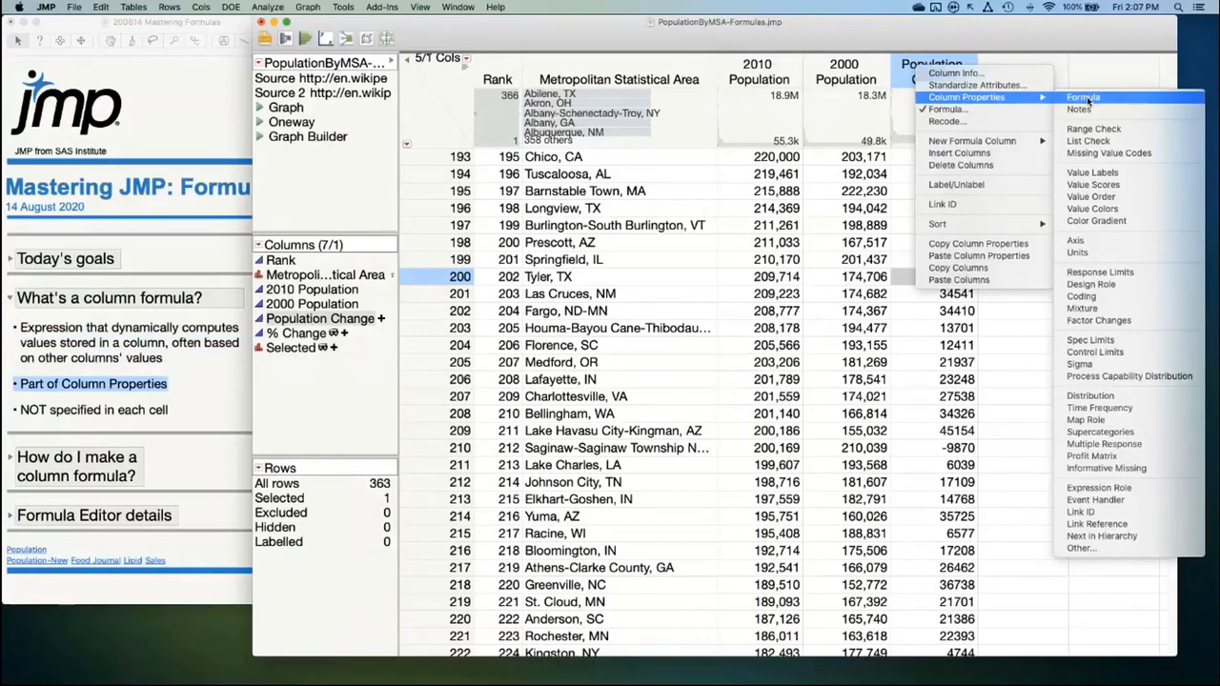
Open the column info for Population Change clear of the journal, review its Formula property, and close the dialog
click(987, 73)
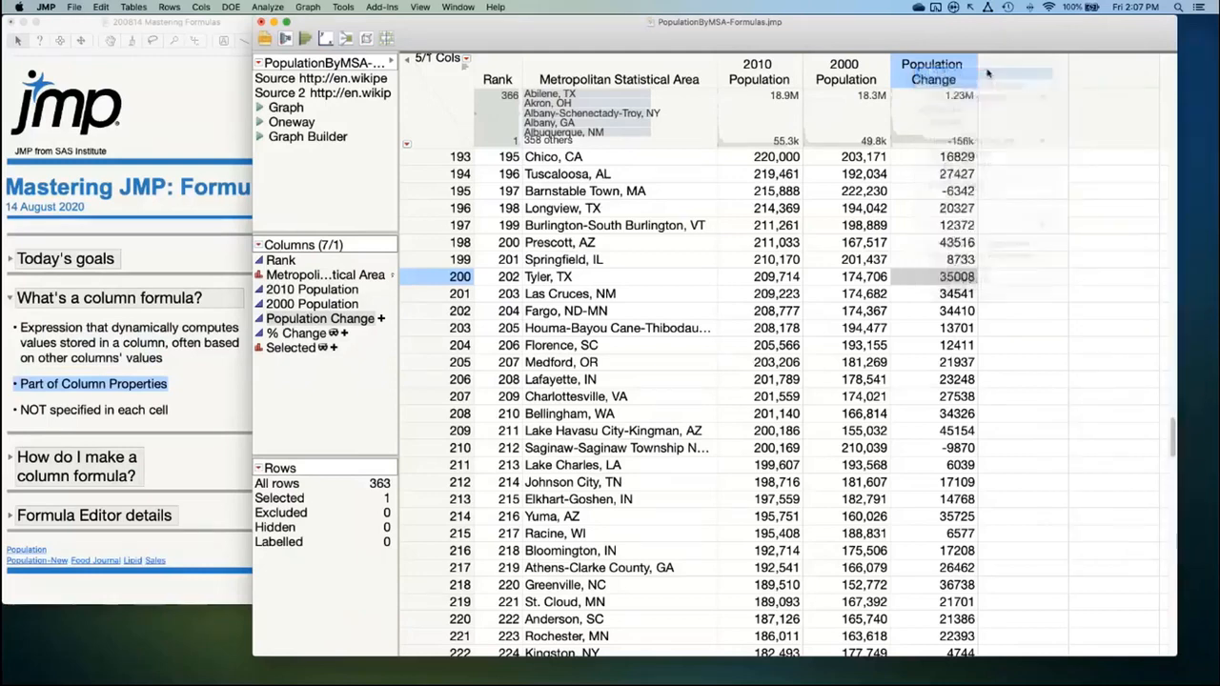
drag(437, 20, 654, 85)
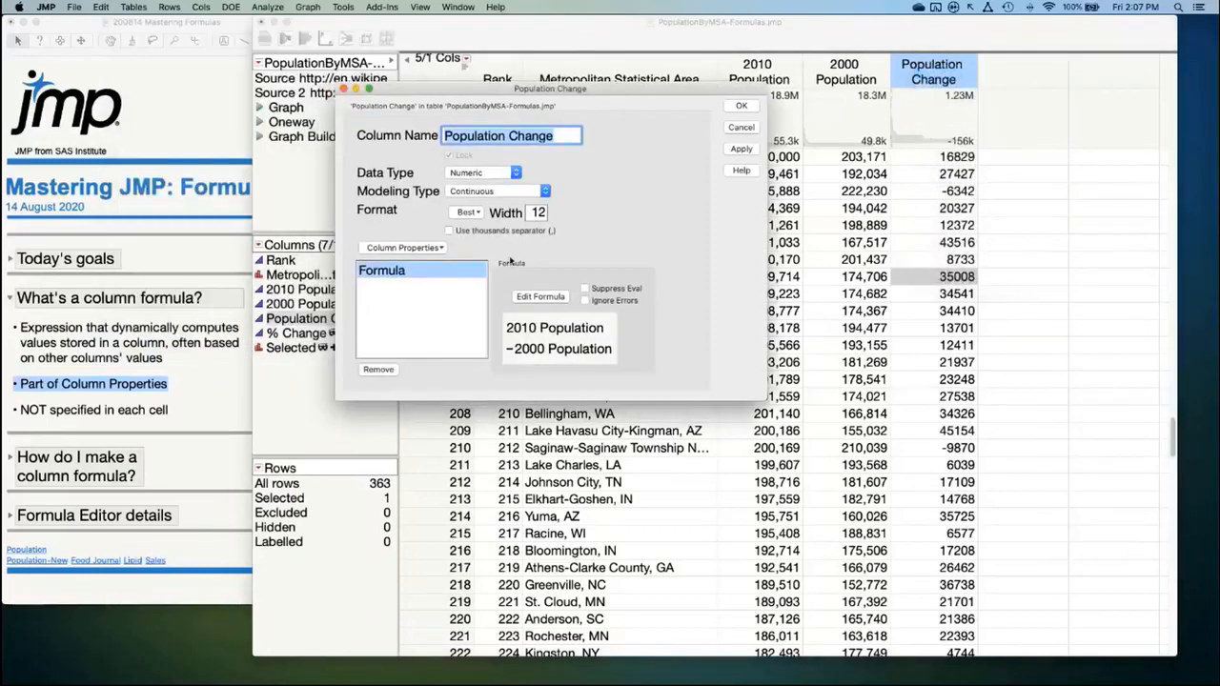
click(438, 249)
click(607, 247)
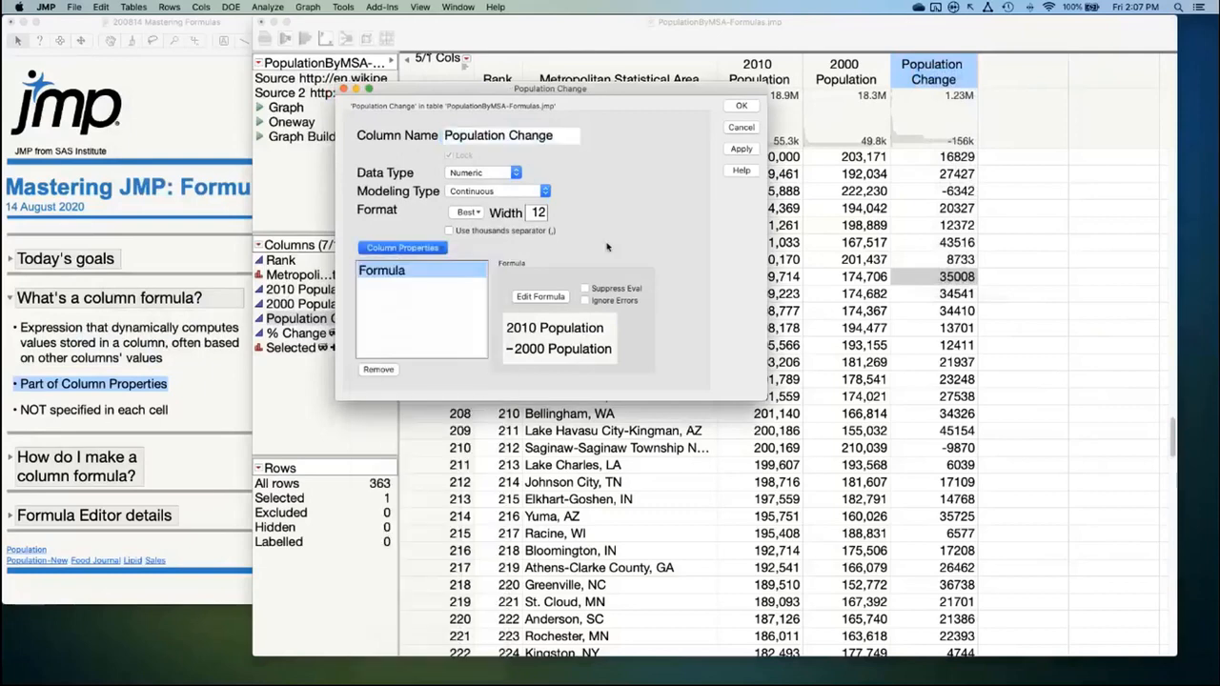
click(481, 309)
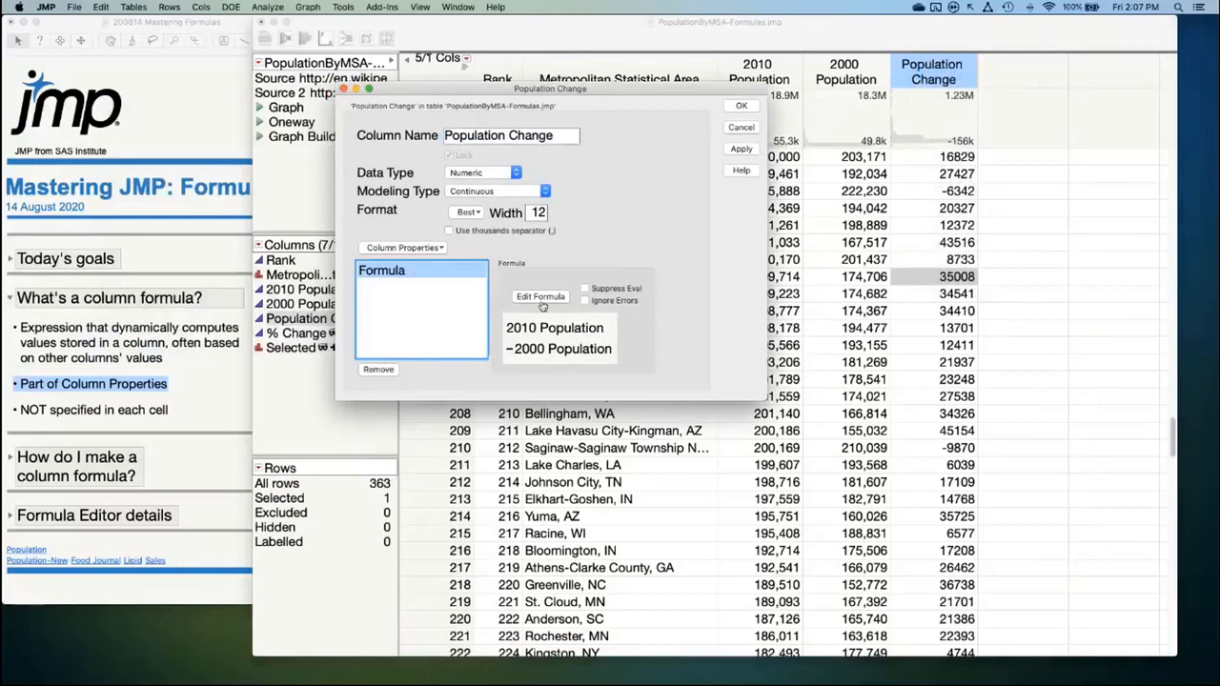
click(742, 110)
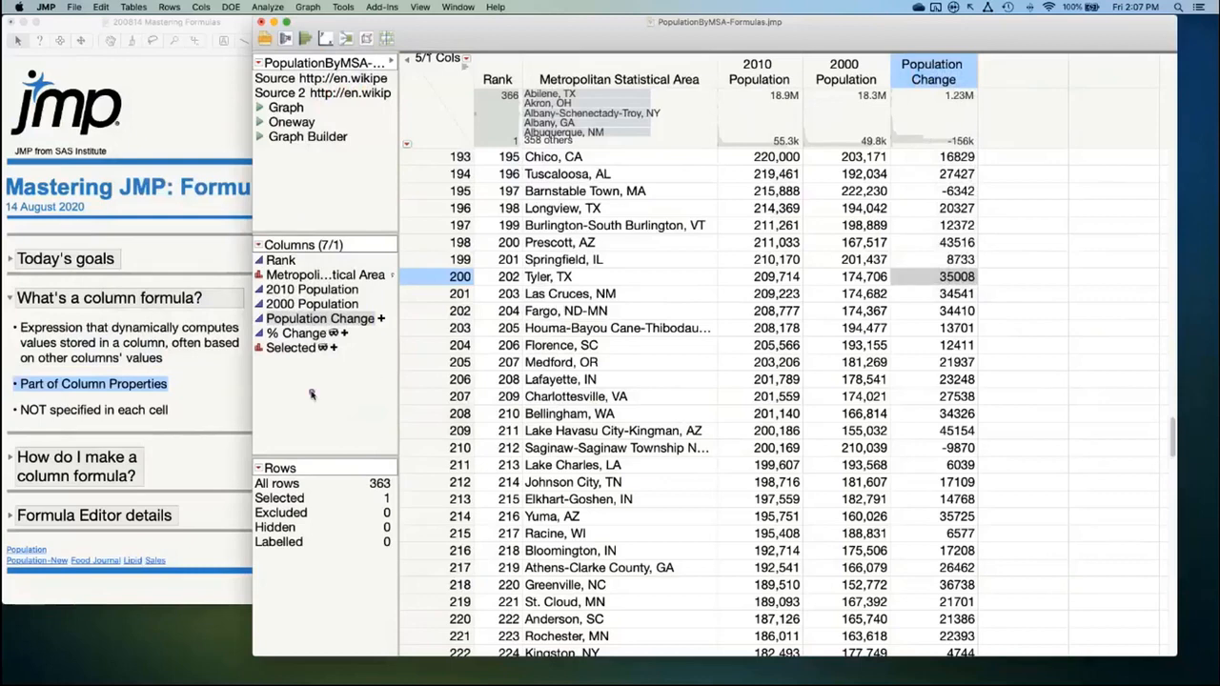
Open the Population Change formula directly from the column list, and close the formula editor without changes
mouse_move(311, 394)
mouse_down()
mouse_move(344, 282)
mouse_move(257, 345)
mouse_move(340, 399)
mouse_up()
click(380, 320)
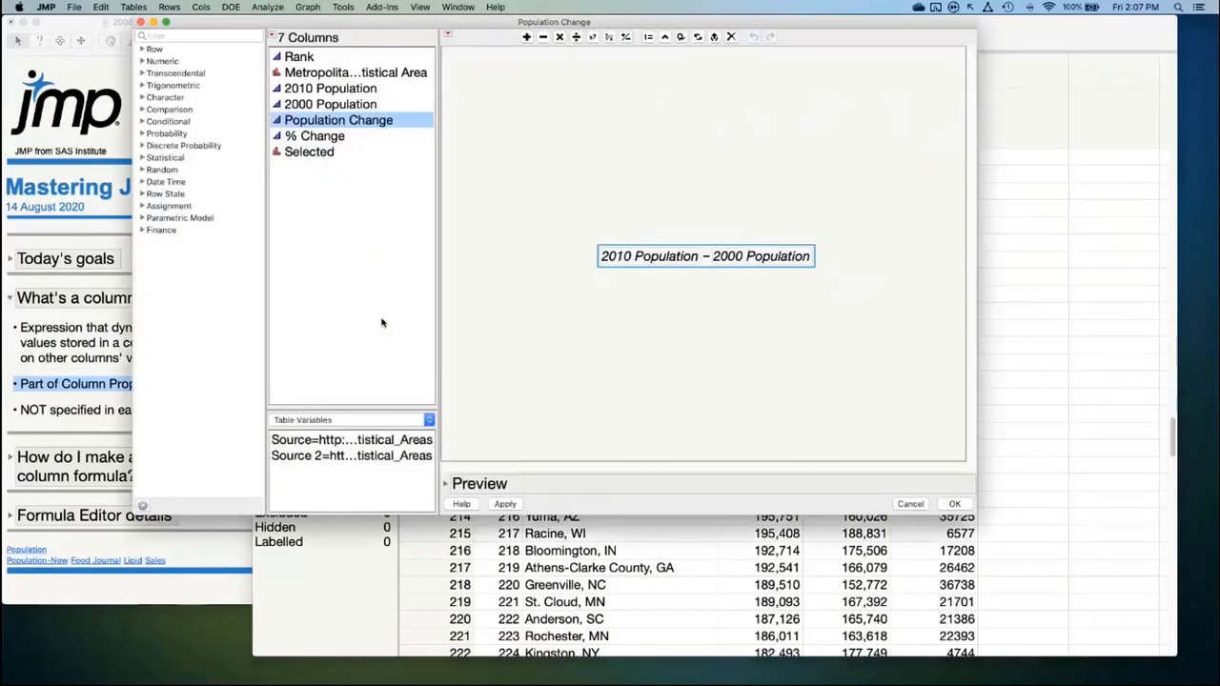
click(913, 504)
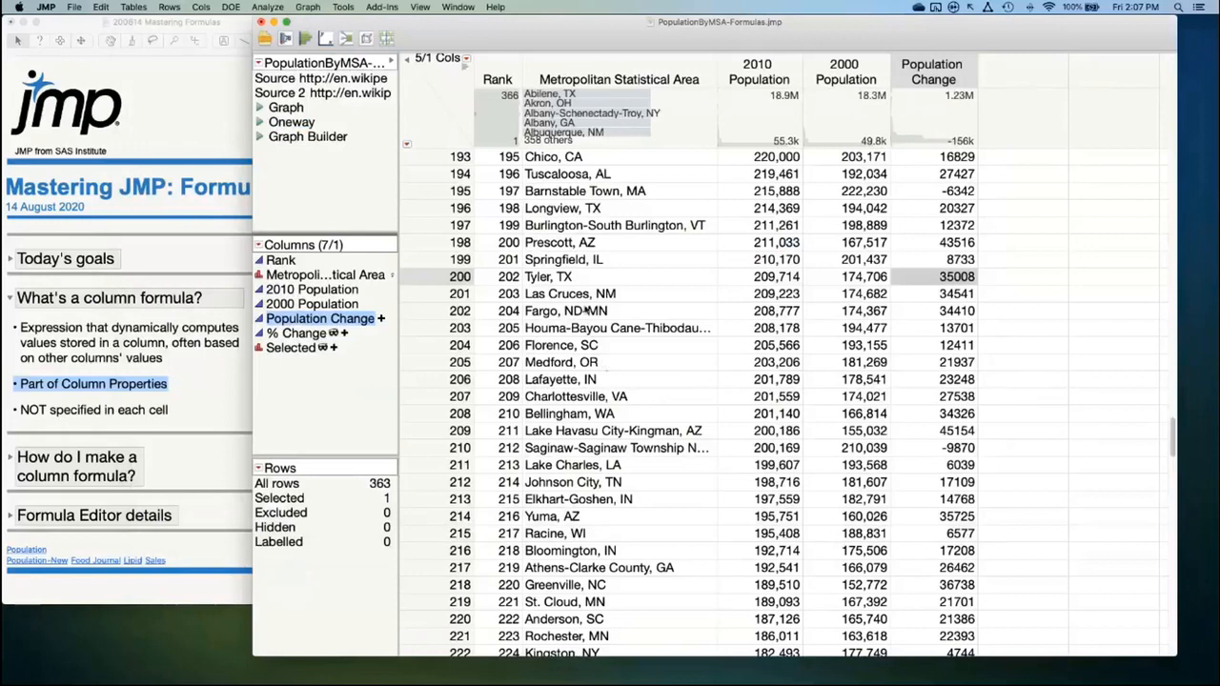
Add a new column after Population Change, and enter =Name("2010 Population") / 1000 in its New York row
click(432, 114)
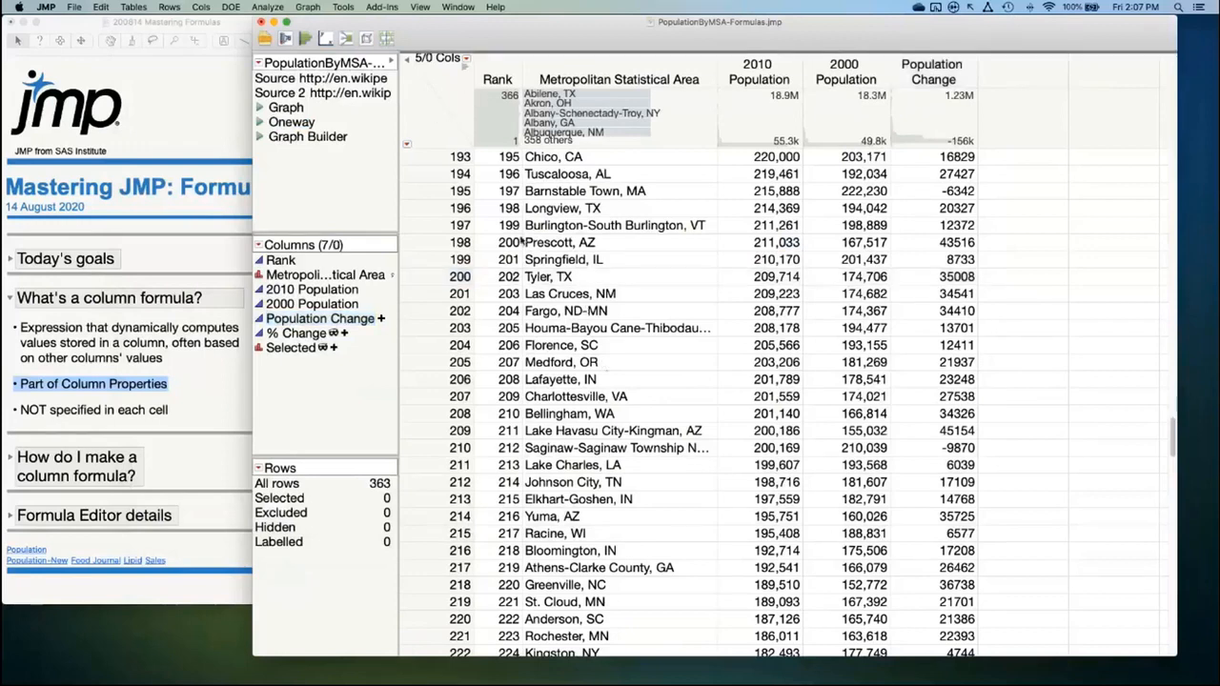
scroll(526, 241, up, 20)
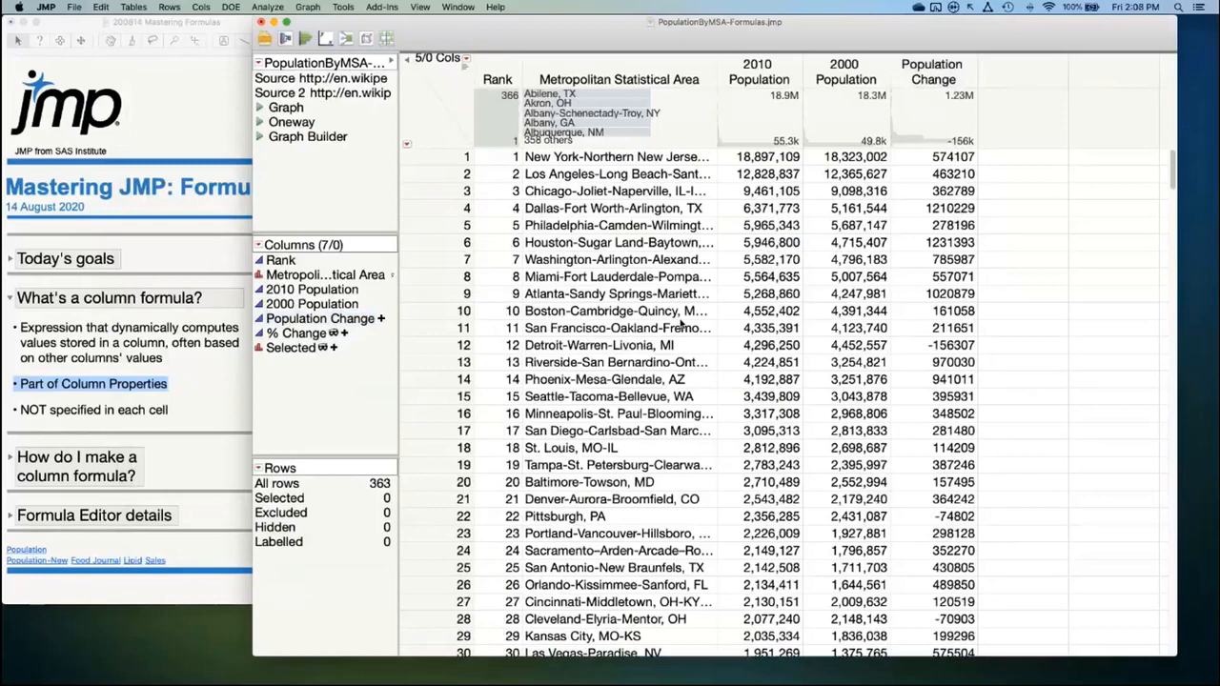
double_click(1019, 71)
click(1026, 156)
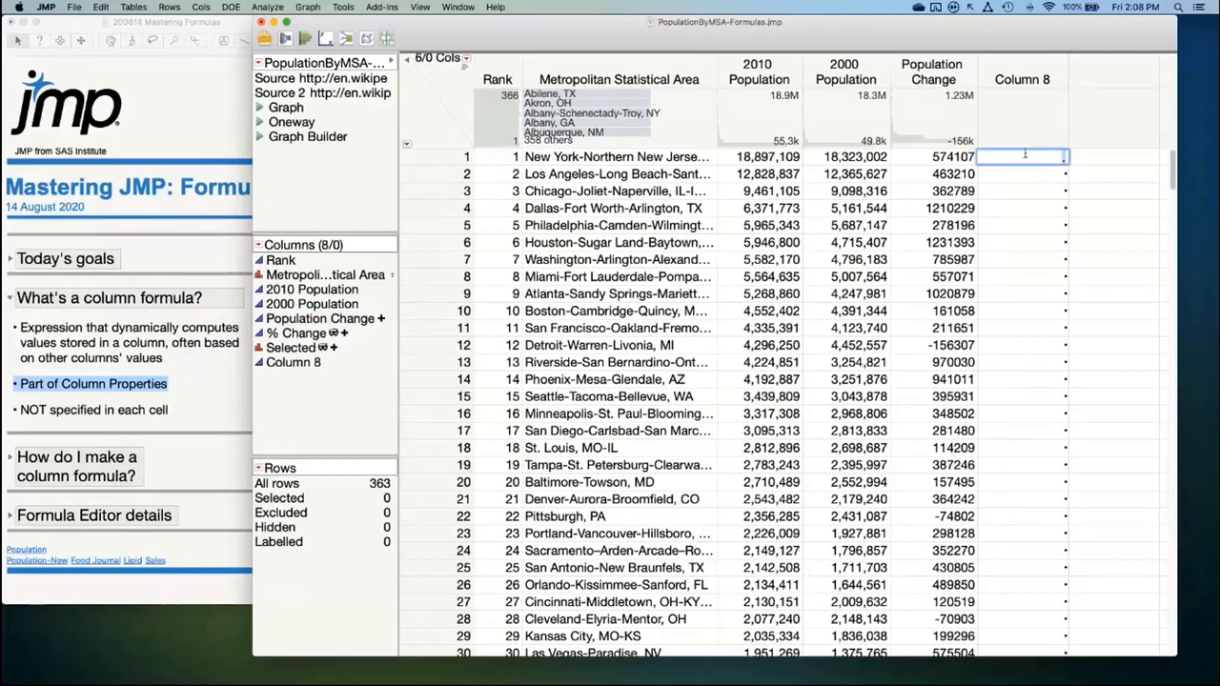
text(=Name("2010 Popul)
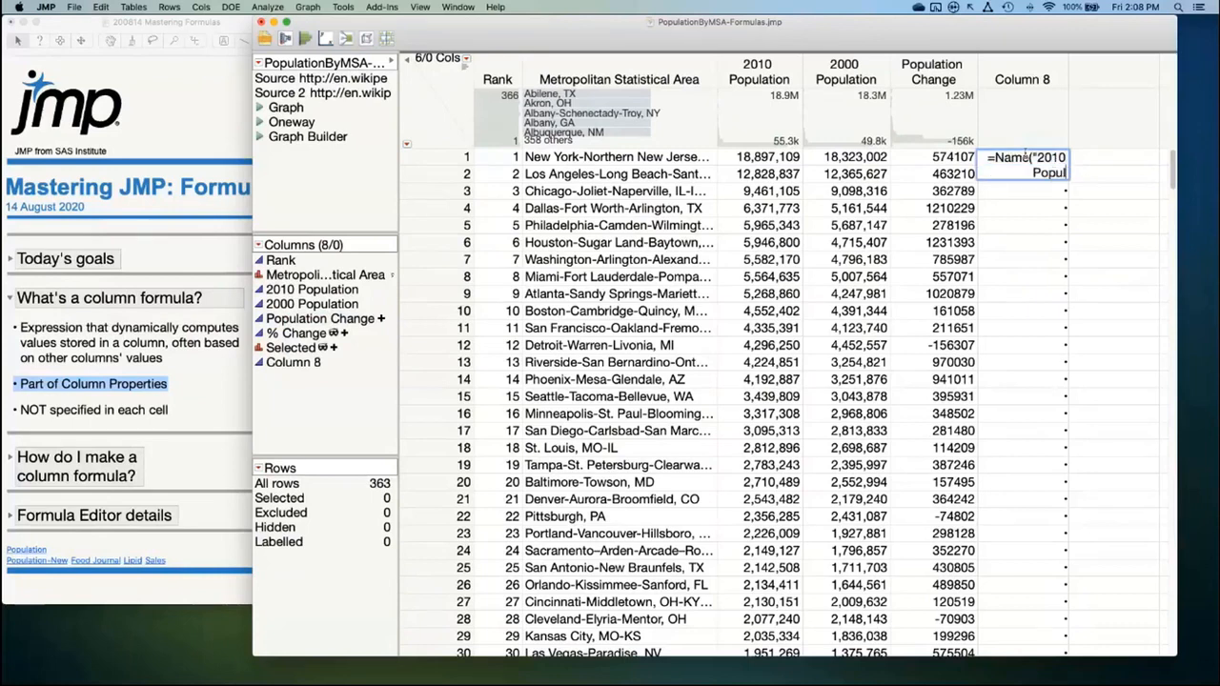
text(ation") - 10)
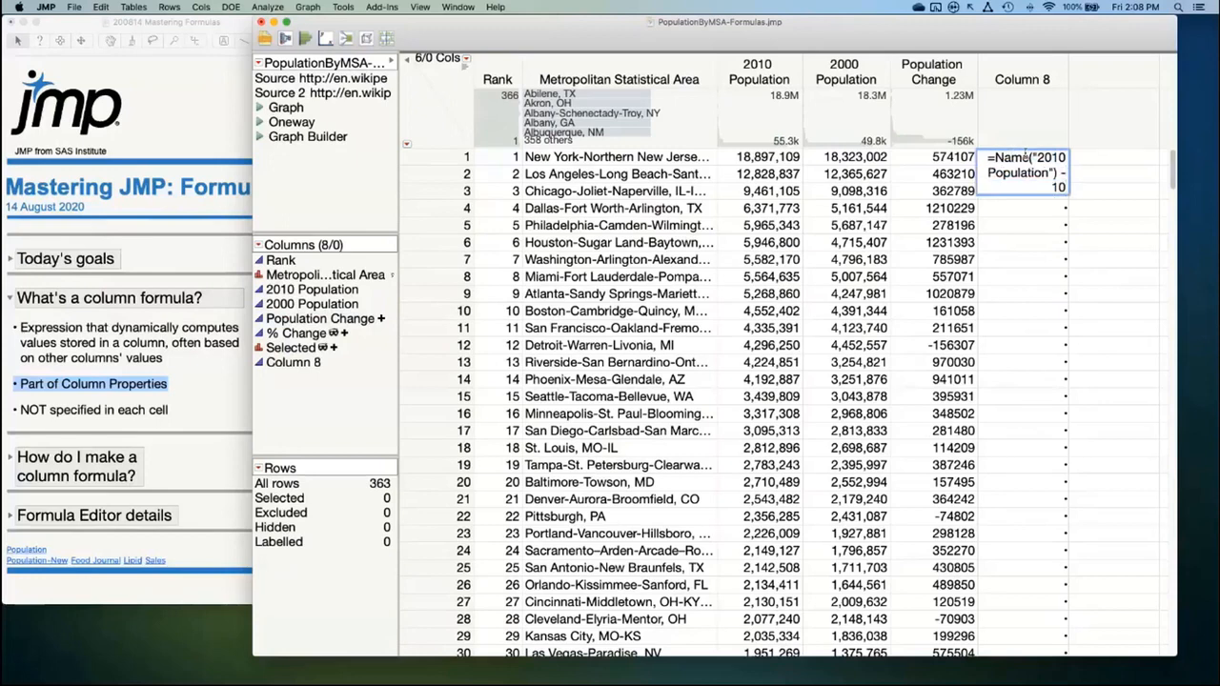
key(BackSpace)
key(BackSpace)
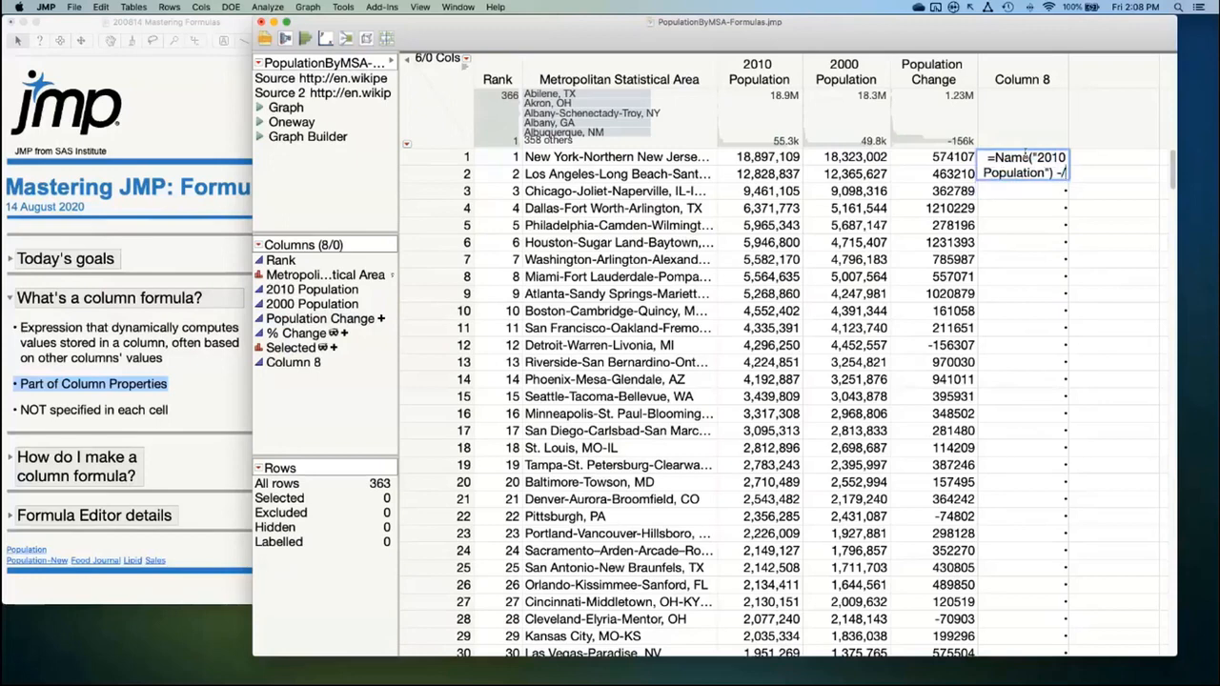
text(/ 1000)
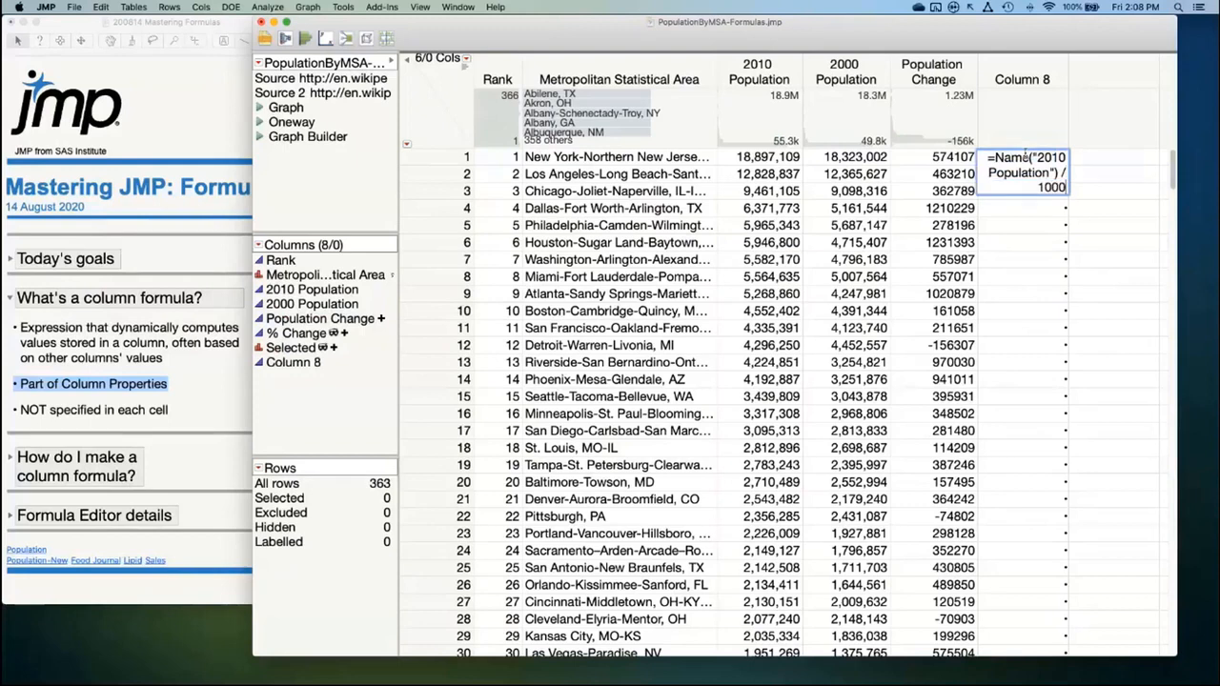
key(Return)
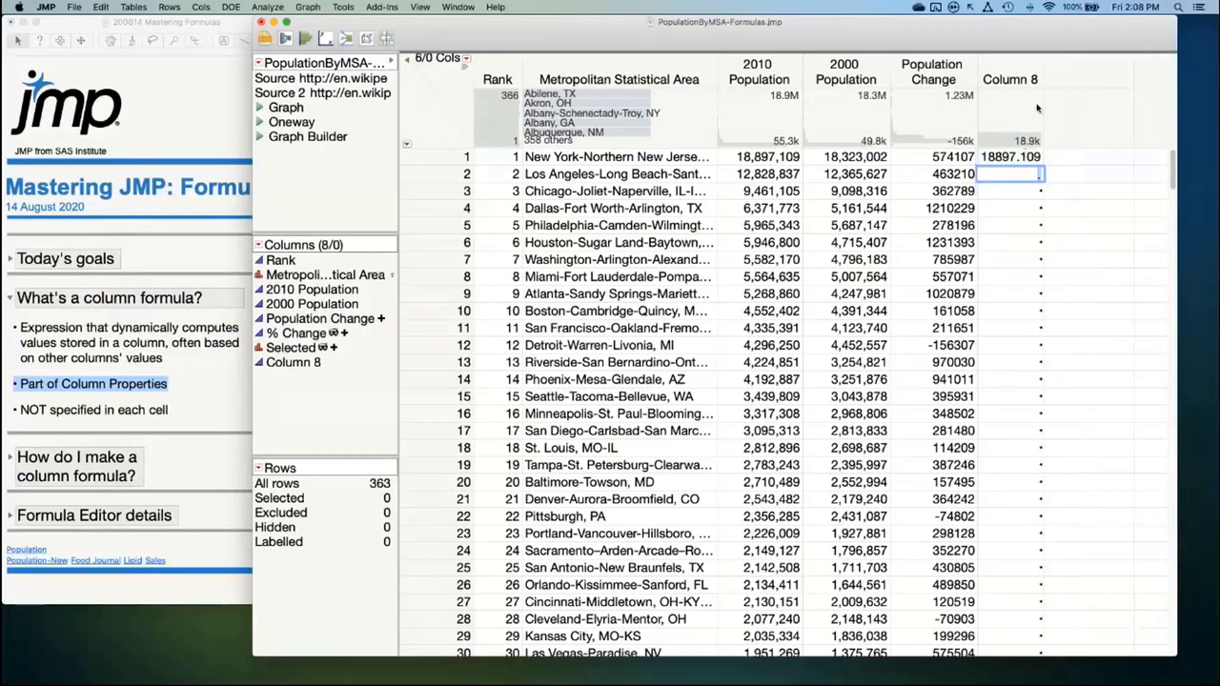
Examine the New York cell of Column 8 to check whether it stores a formula or only a value
click(1030, 160)
click(1030, 160)
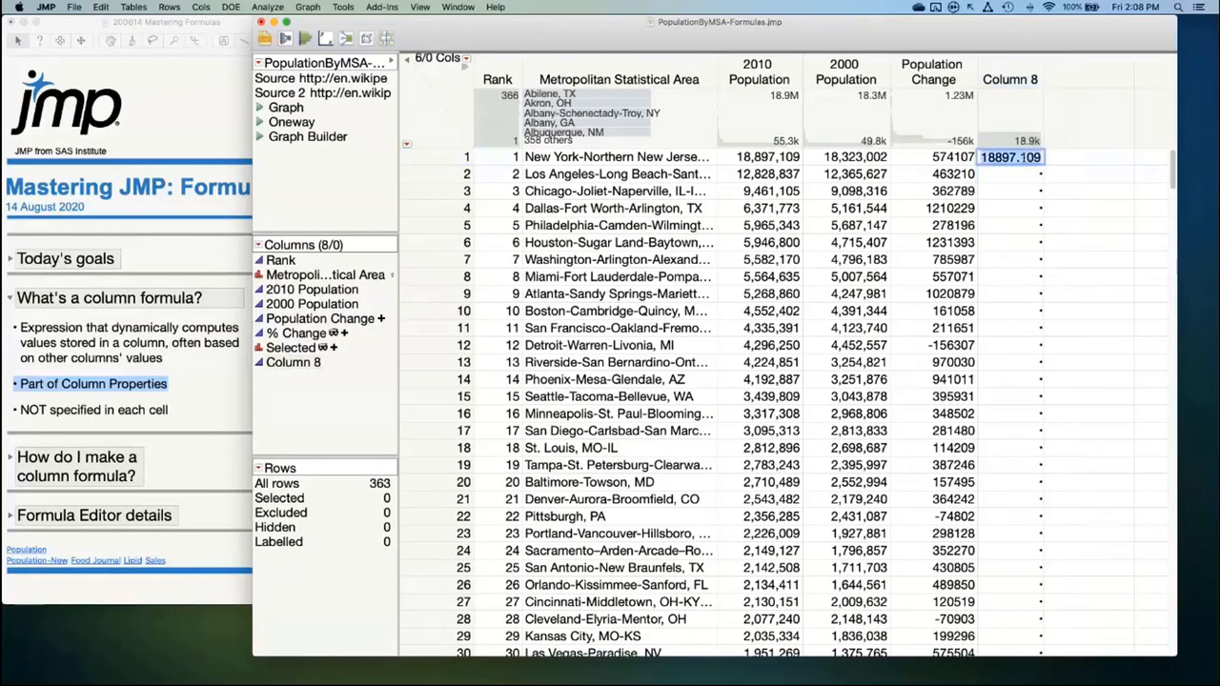
click(983, 158)
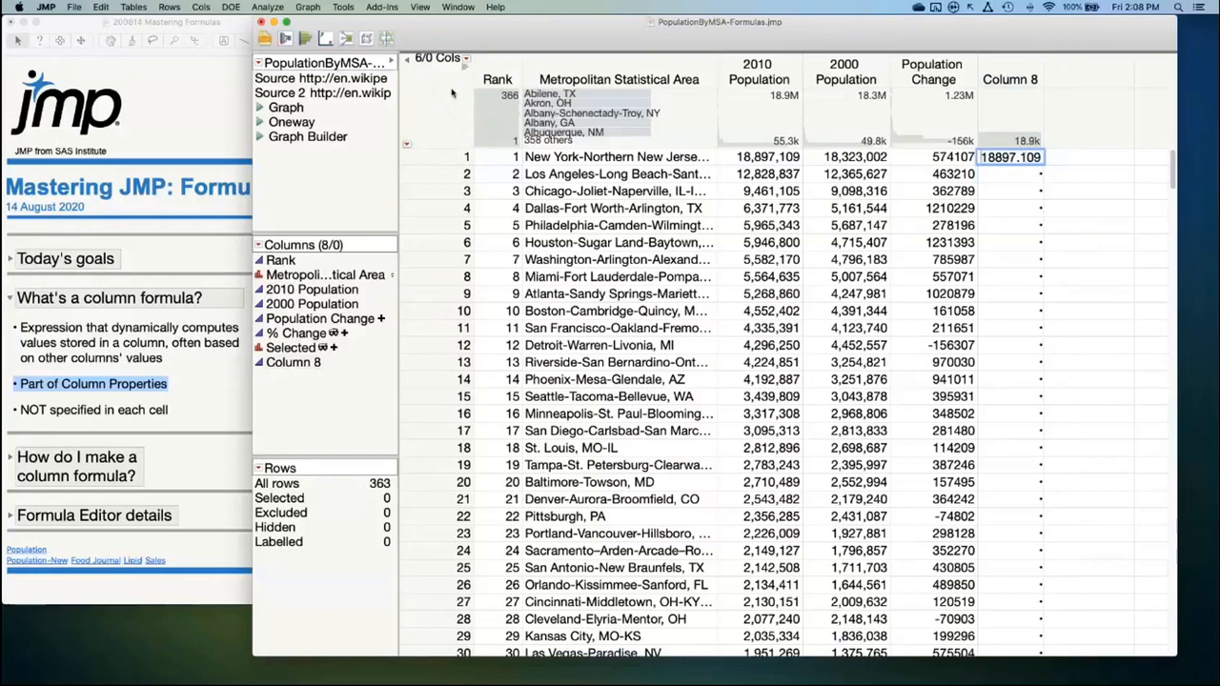
click(1010, 79)
click(1033, 162)
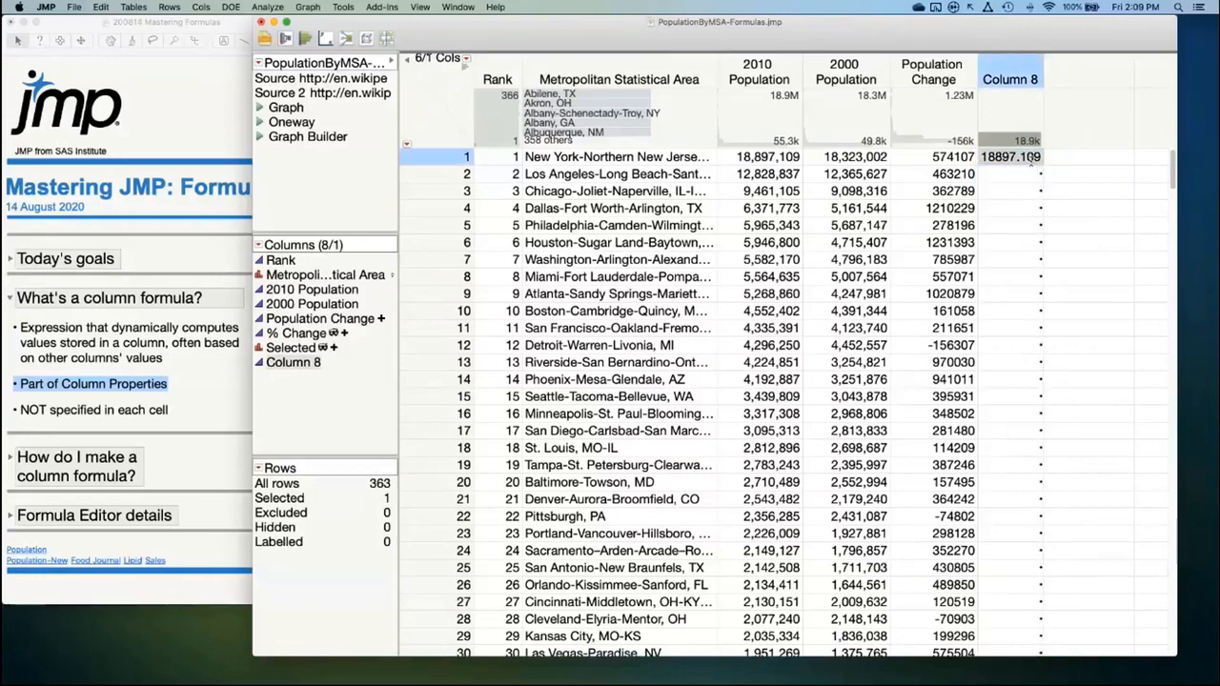
Start entering =Name( over the New York value in Column 8, cancel the entry, and select the cell below
click(1018, 160)
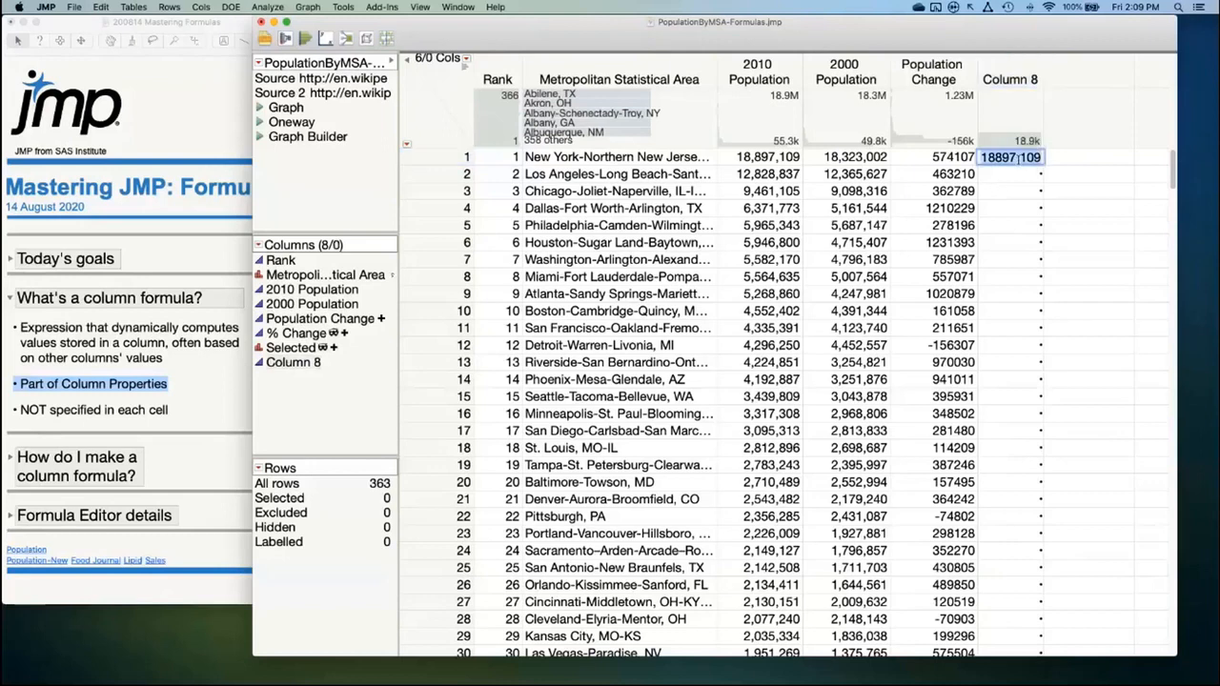
text(=)
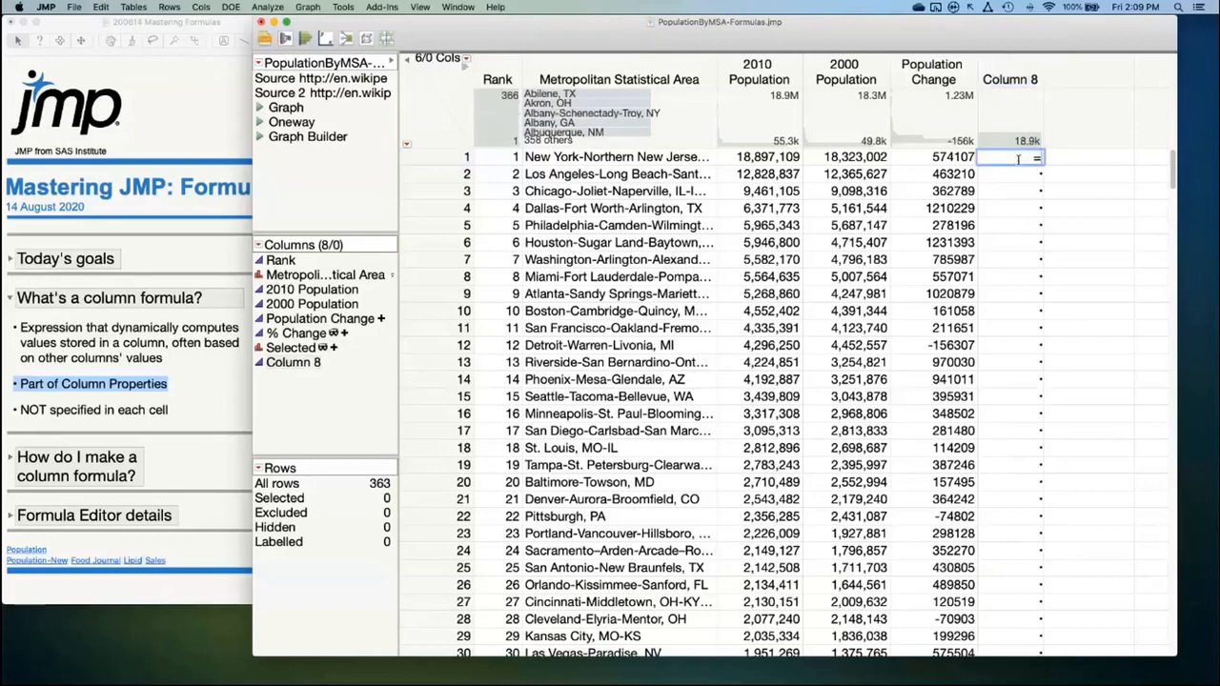
text(Name()
key(Escape)
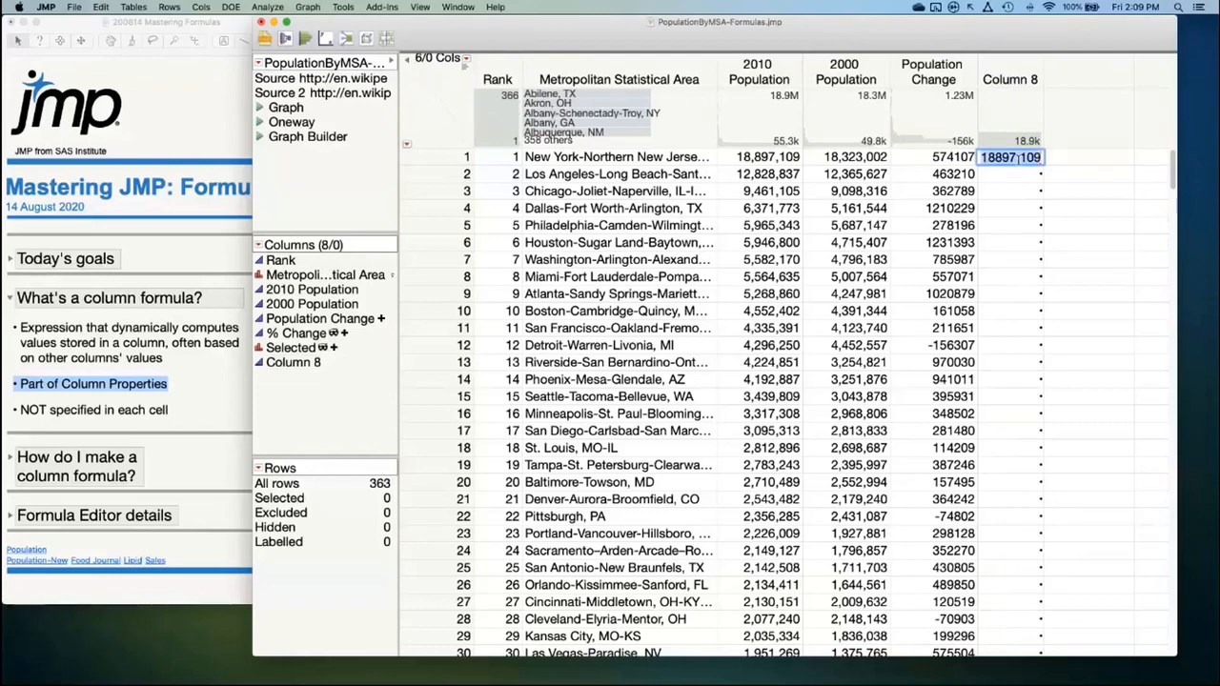
click(1022, 173)
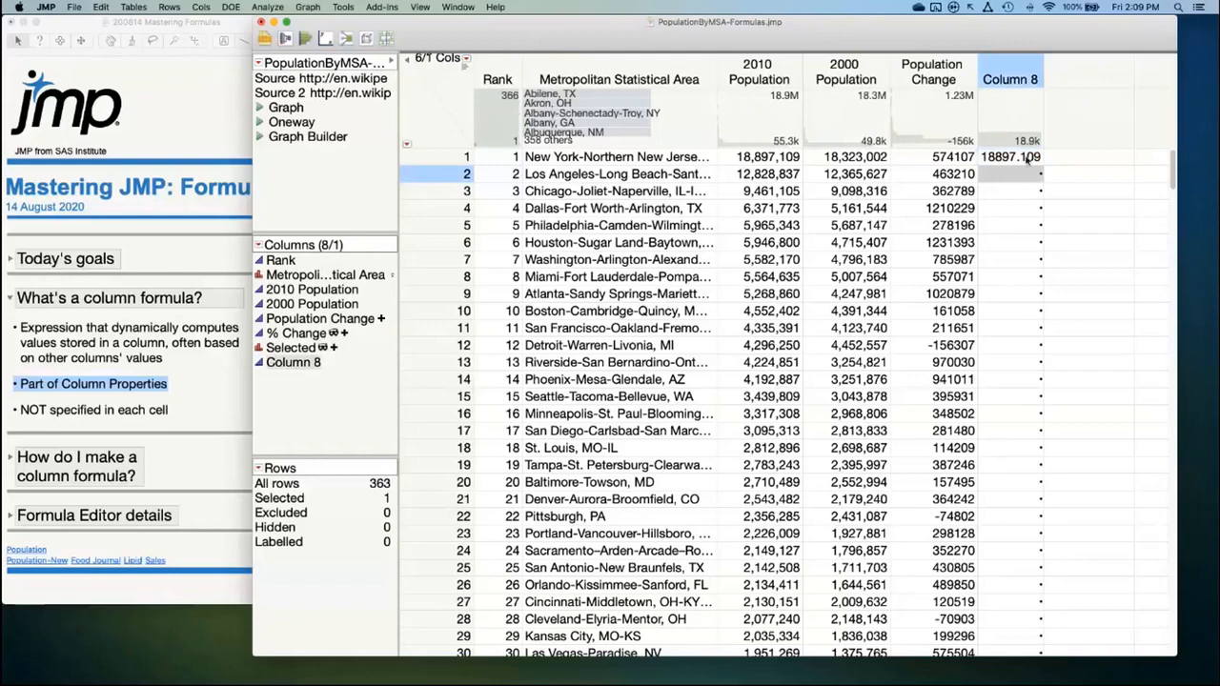
Highlight the journal's "NOT specified in each cell" bullet, and return to the population table
click(194, 402)
click(133, 410)
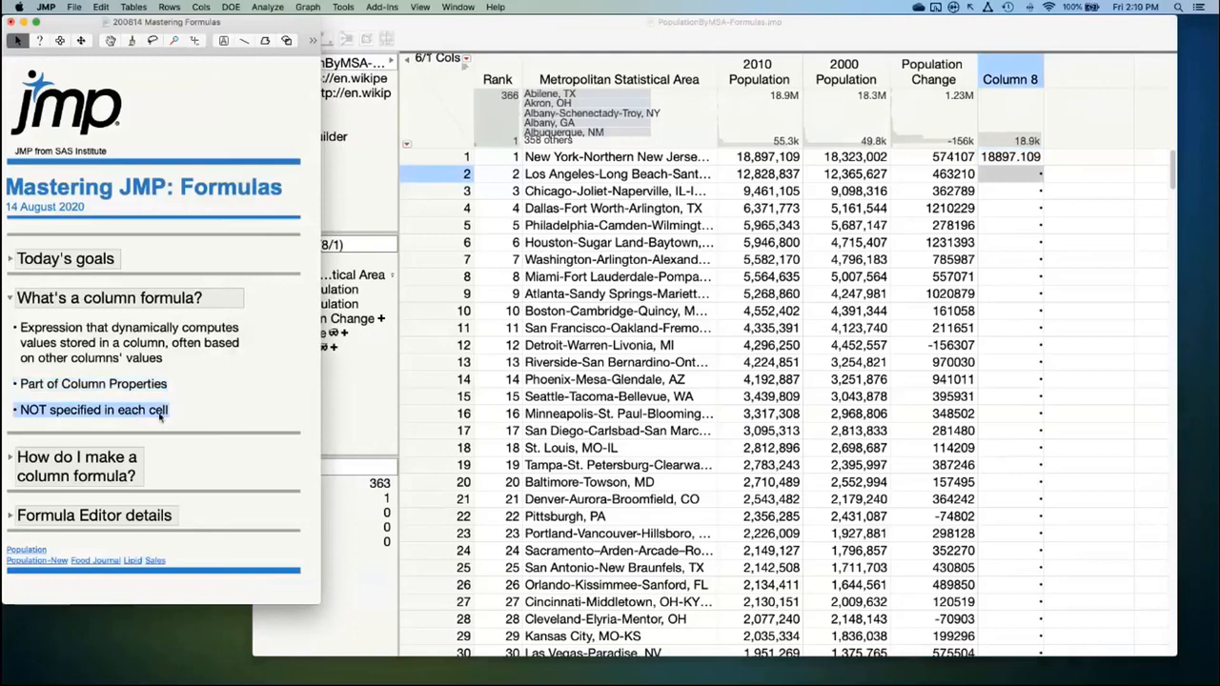
click(899, 28)
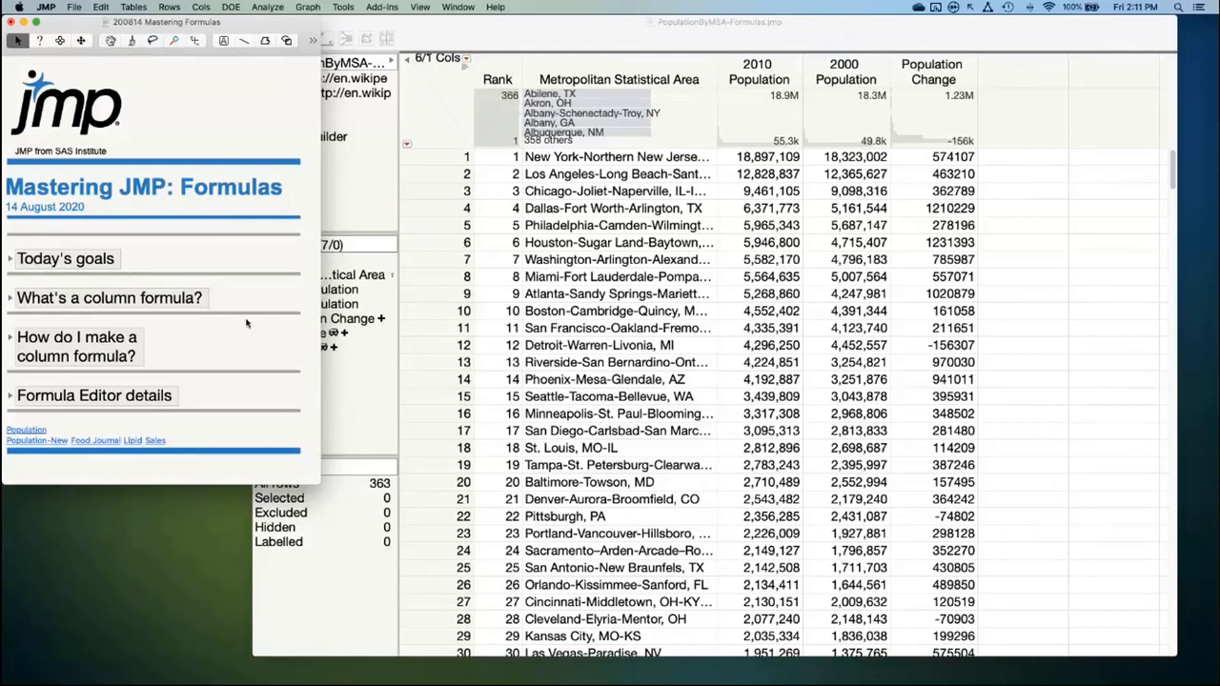
Expand the journal's "How do I make a column formula?" section, highlight its "Standard" formulas bullet, and return to the population table
click(12, 343)
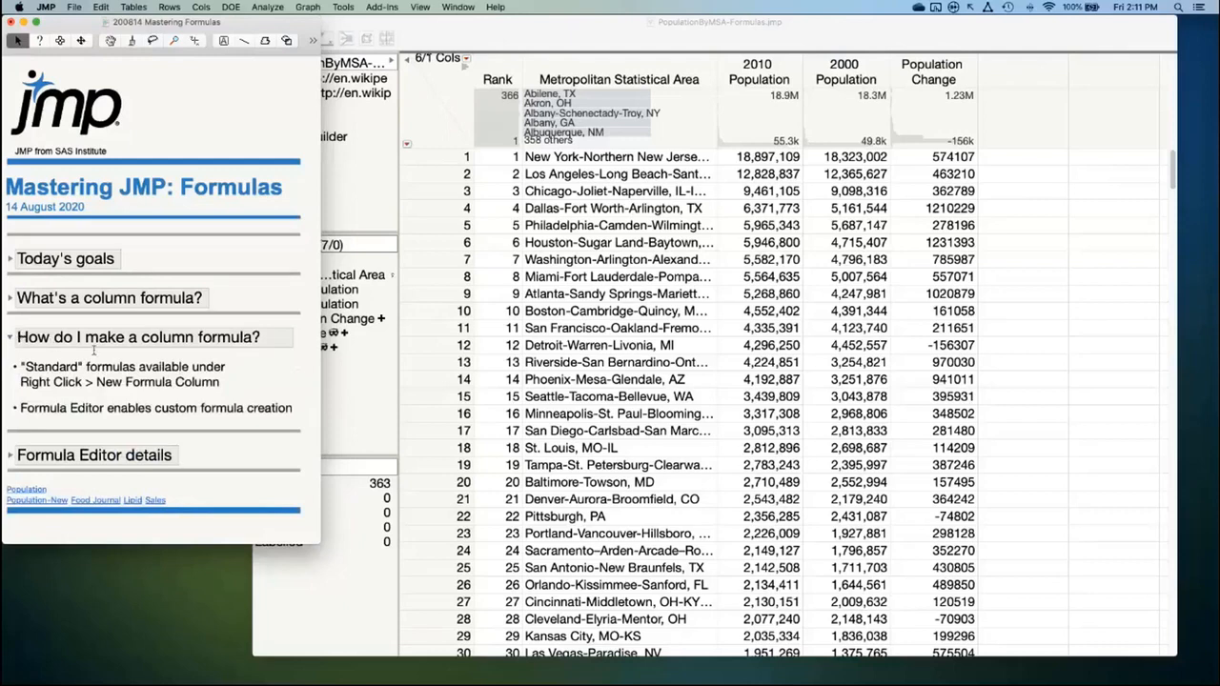
click(149, 379)
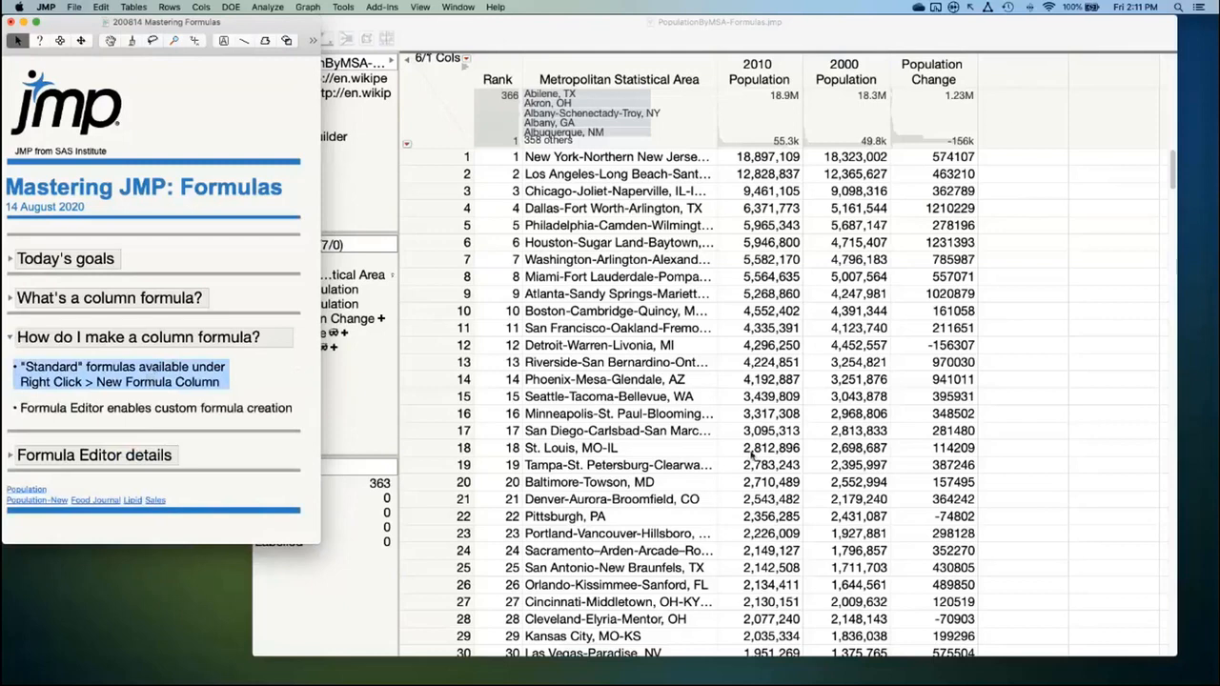
click(915, 35)
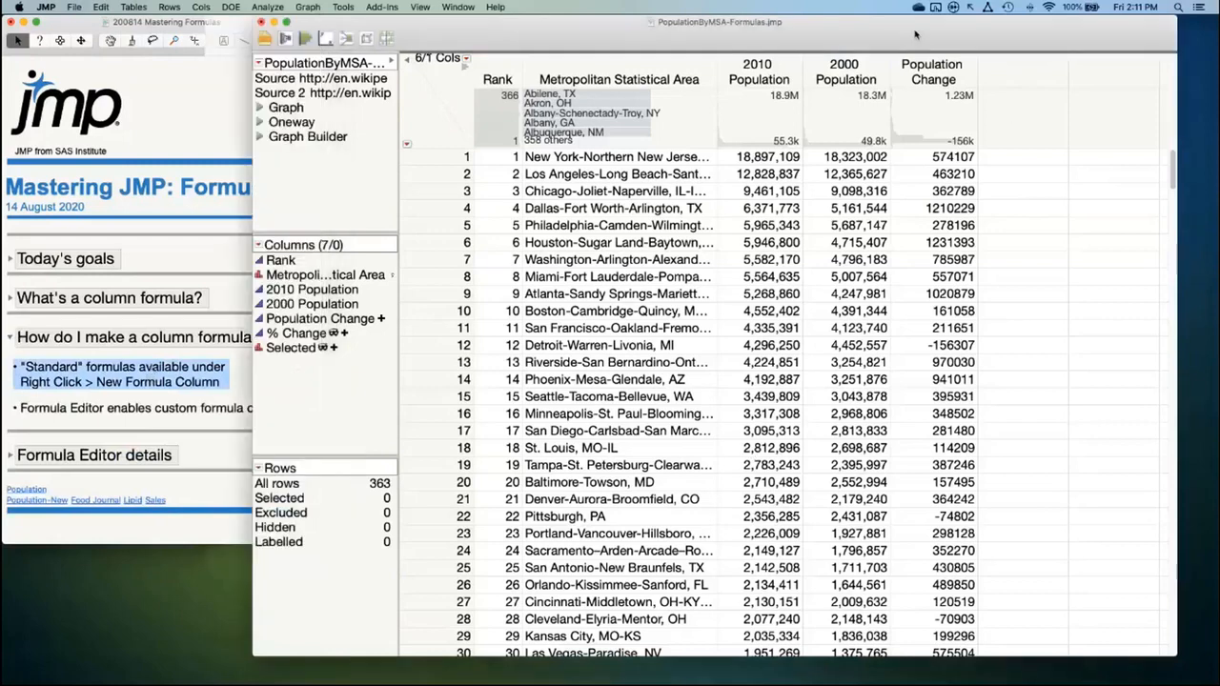
Create a new formula column with the Log transform of 2010 Population
click(780, 78)
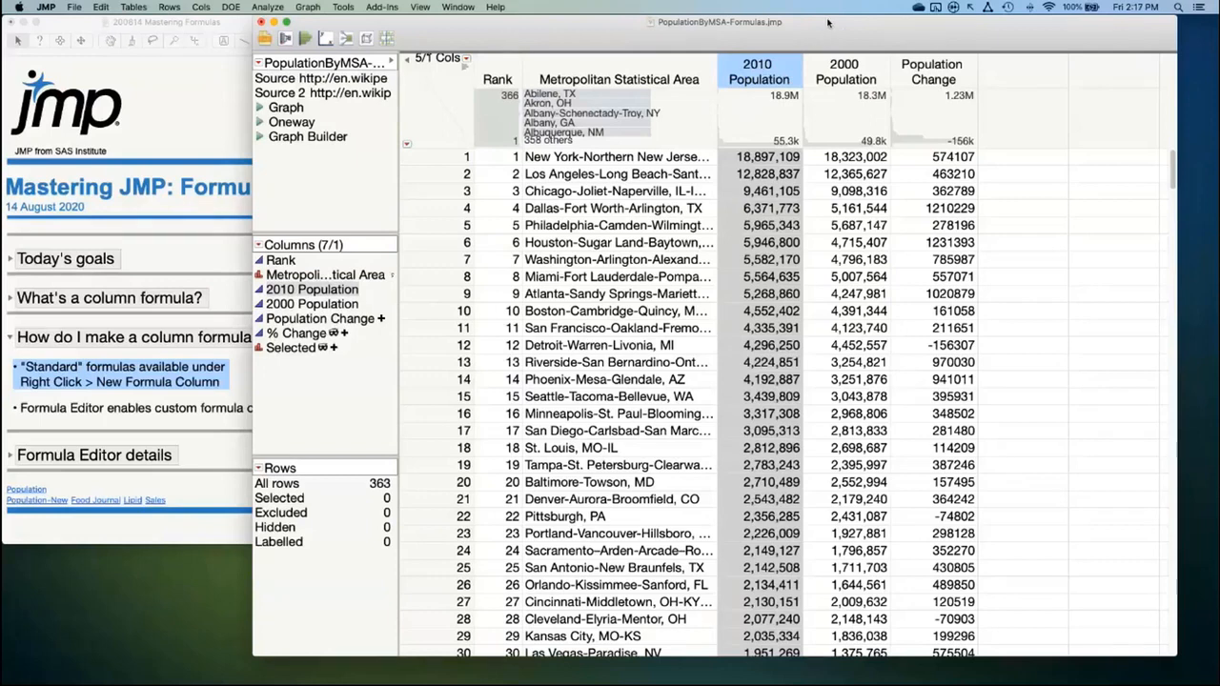
right_click(754, 69)
mouse_move(828, 145)
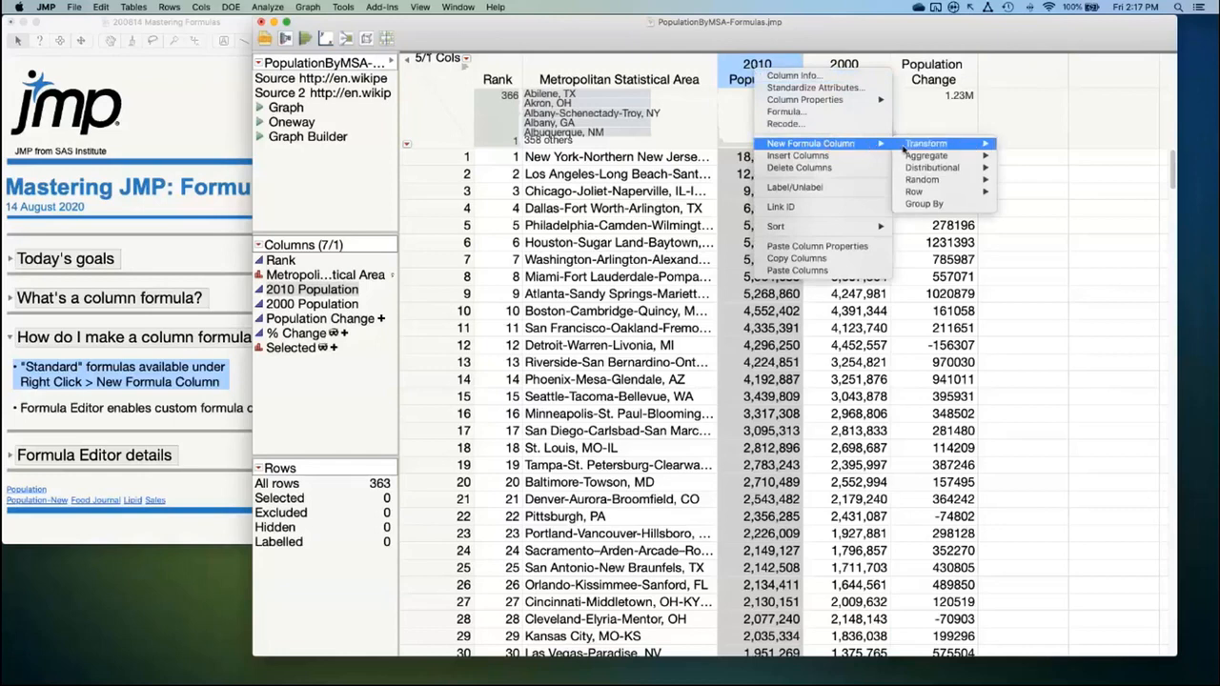
mouse_move(909, 151)
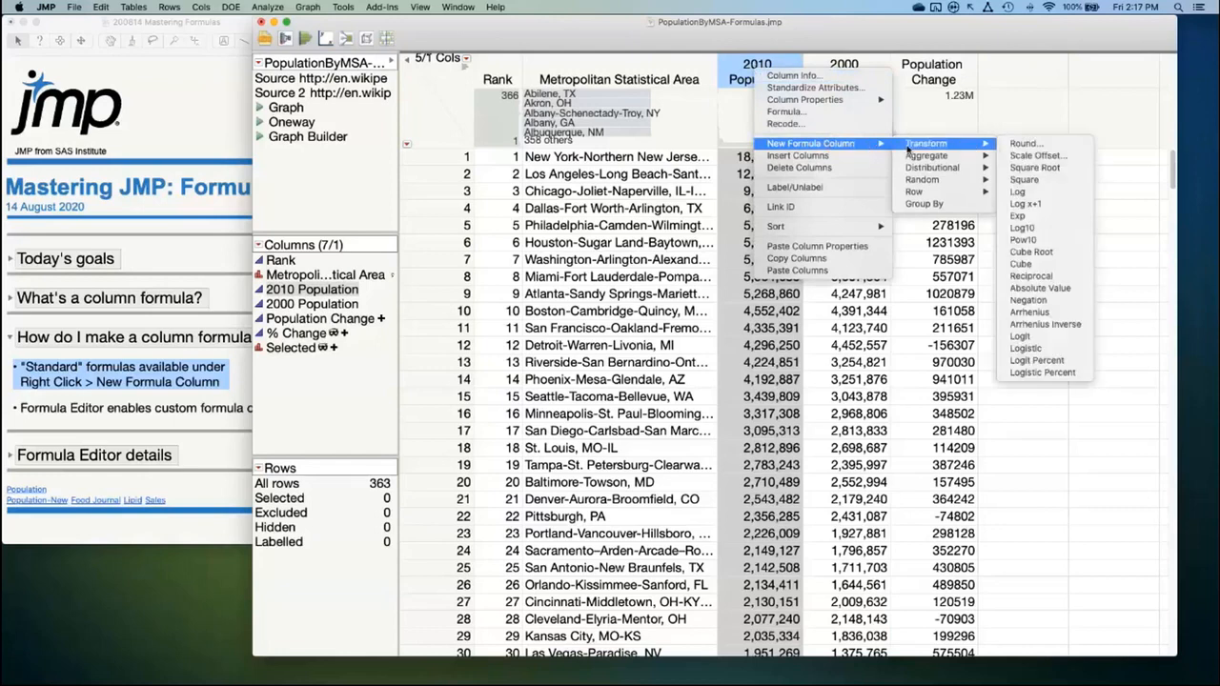
click(1039, 191)
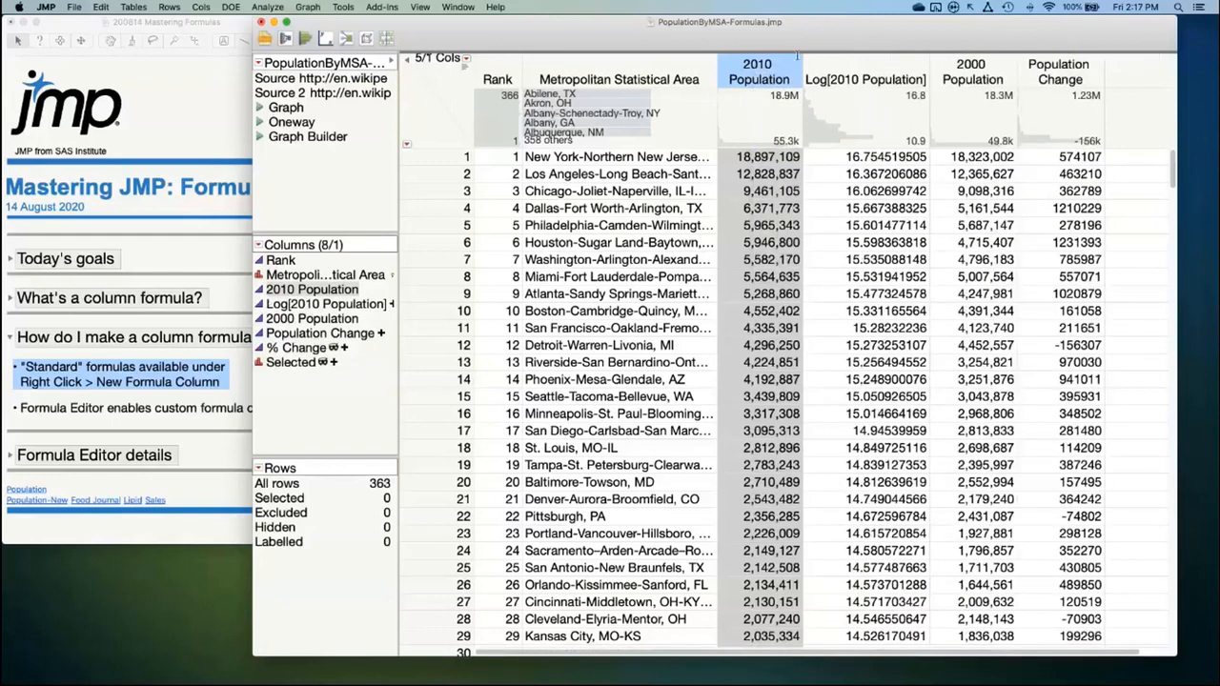
right_click(769, 69)
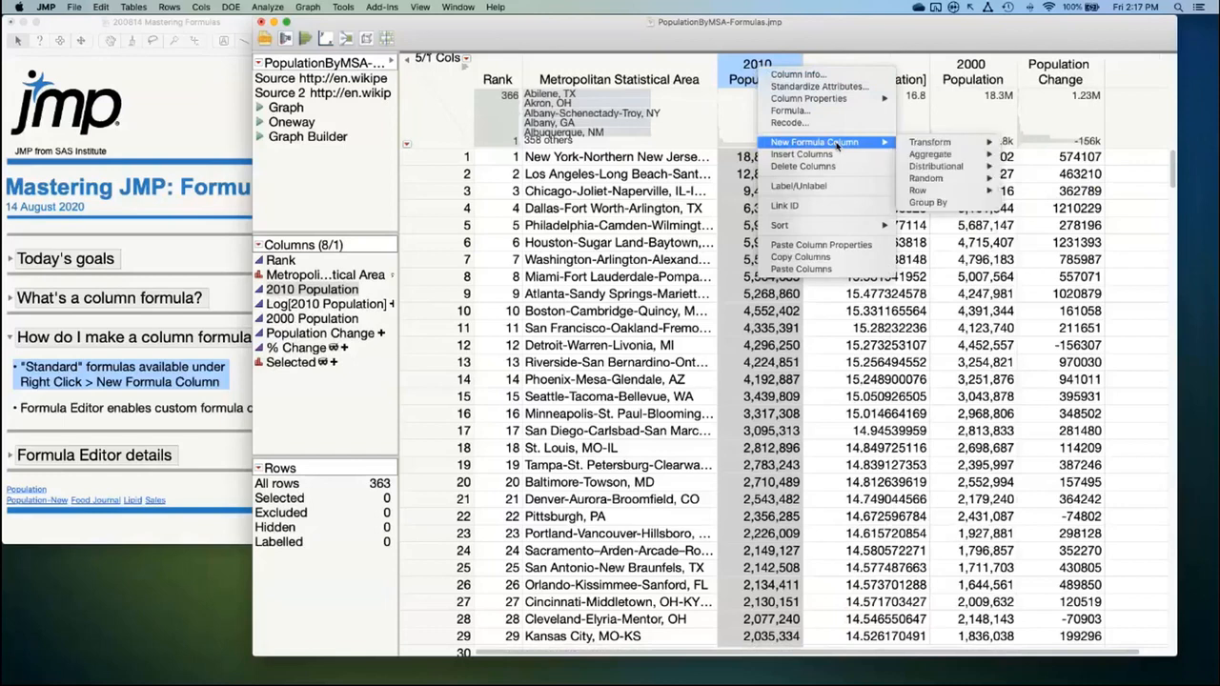
mouse_move(941, 142)
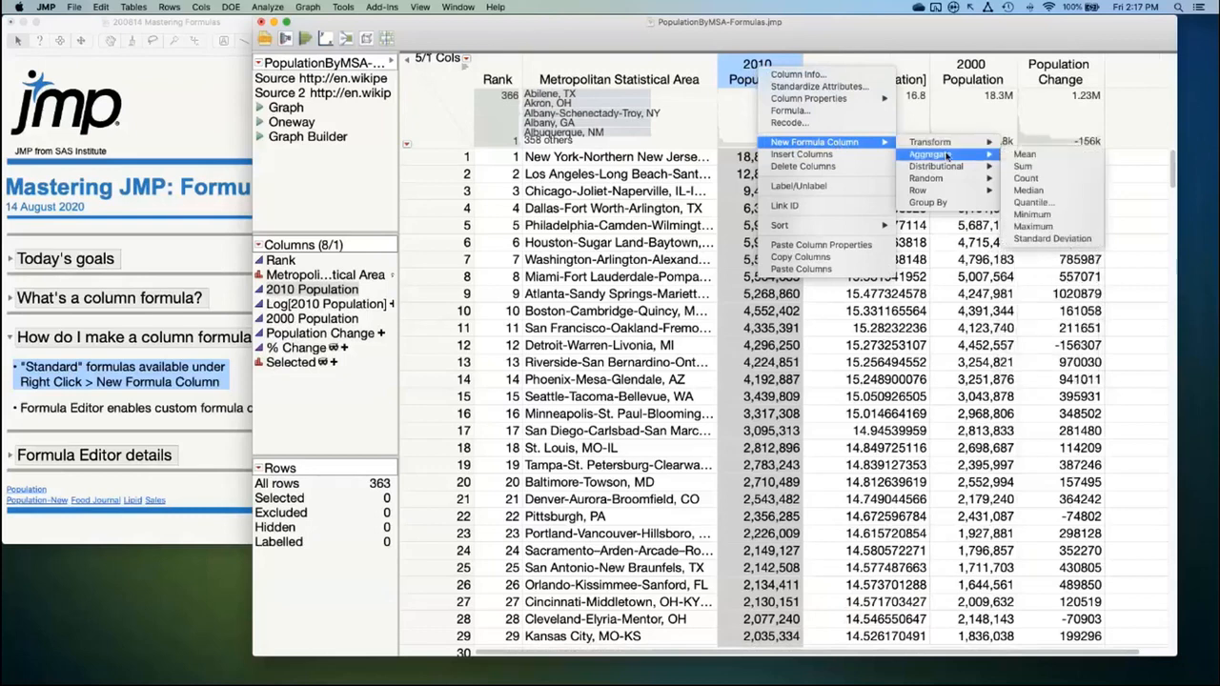
mouse_move(951, 168)
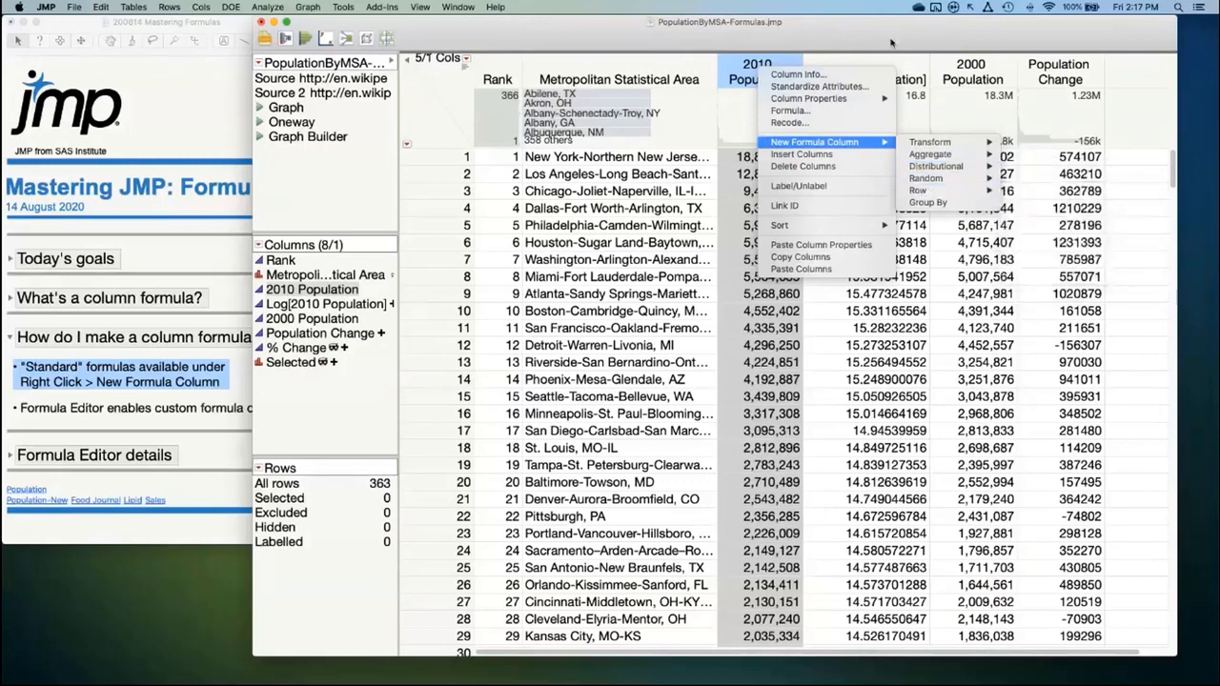
Delete the Log[2010 Population] column from the population table
click(879, 67)
right_click(879, 68)
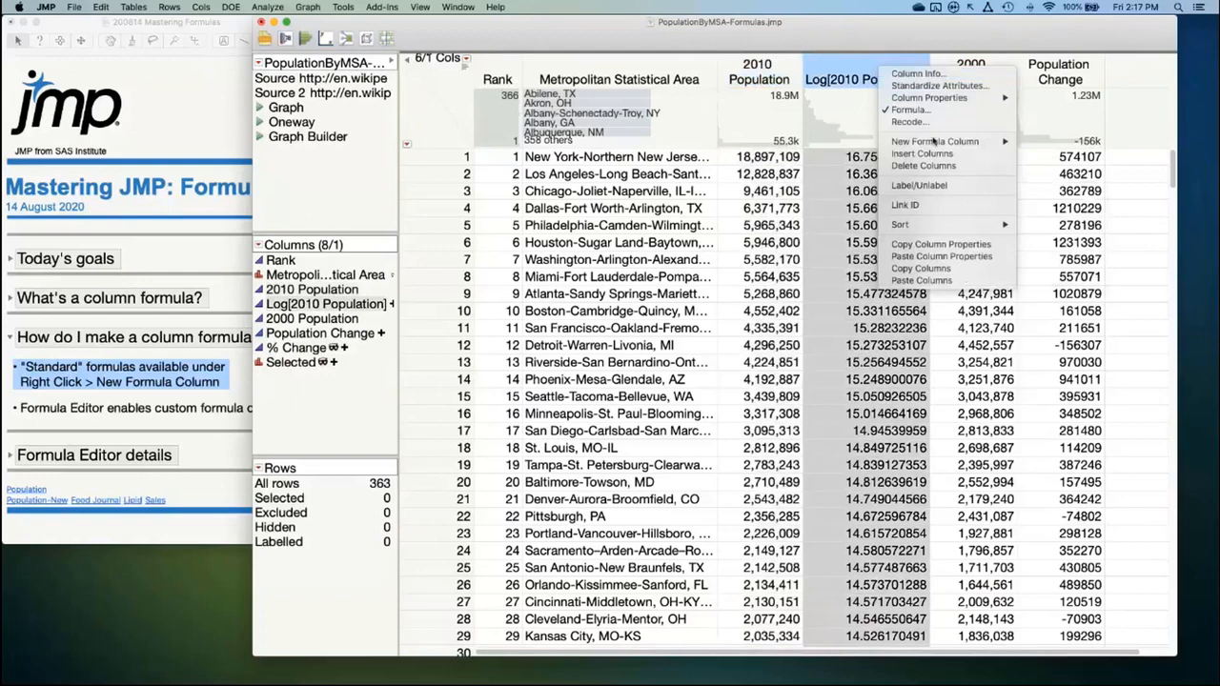
click(922, 166)
Create a new formula column for the Difference of 2010 Population and 2000 Population, and select Population Change to compare it
click(758, 72)
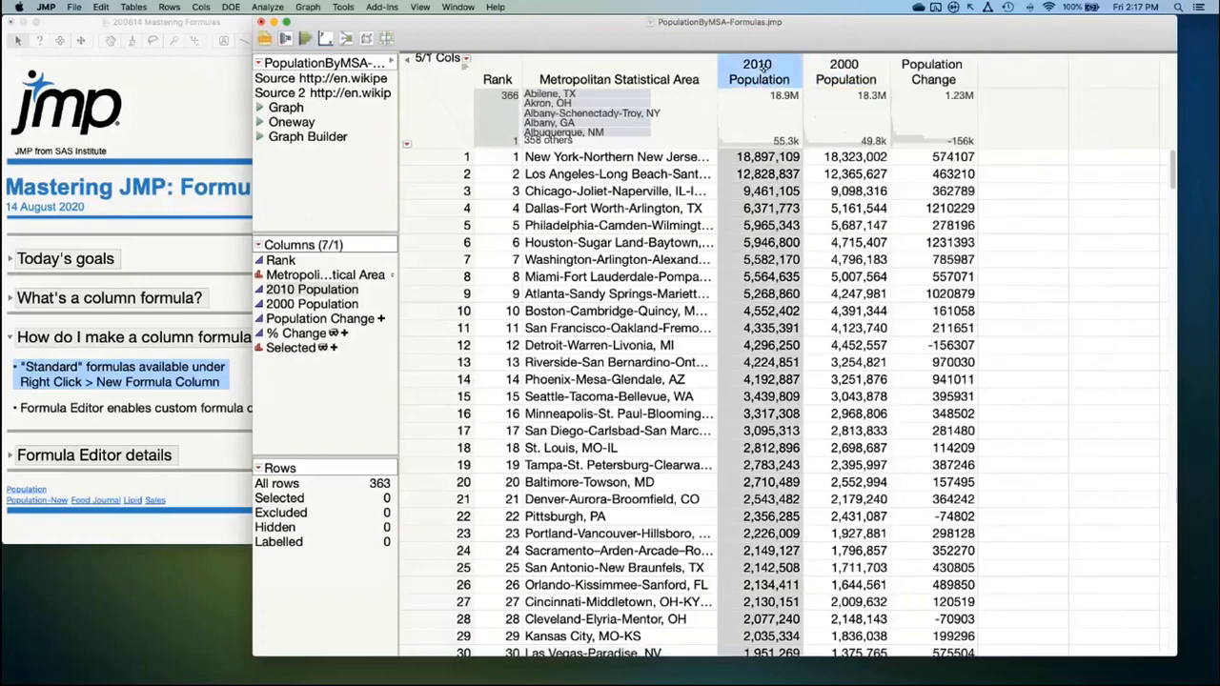
shift+click(843, 72)
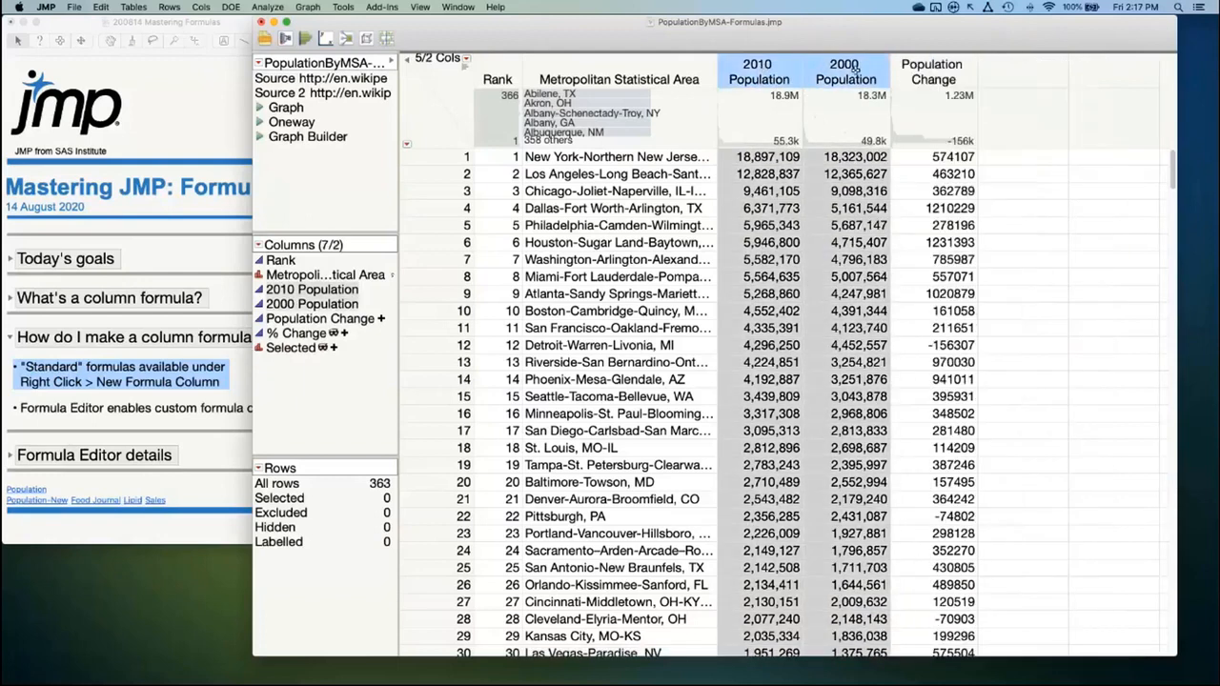
right_click(855, 69)
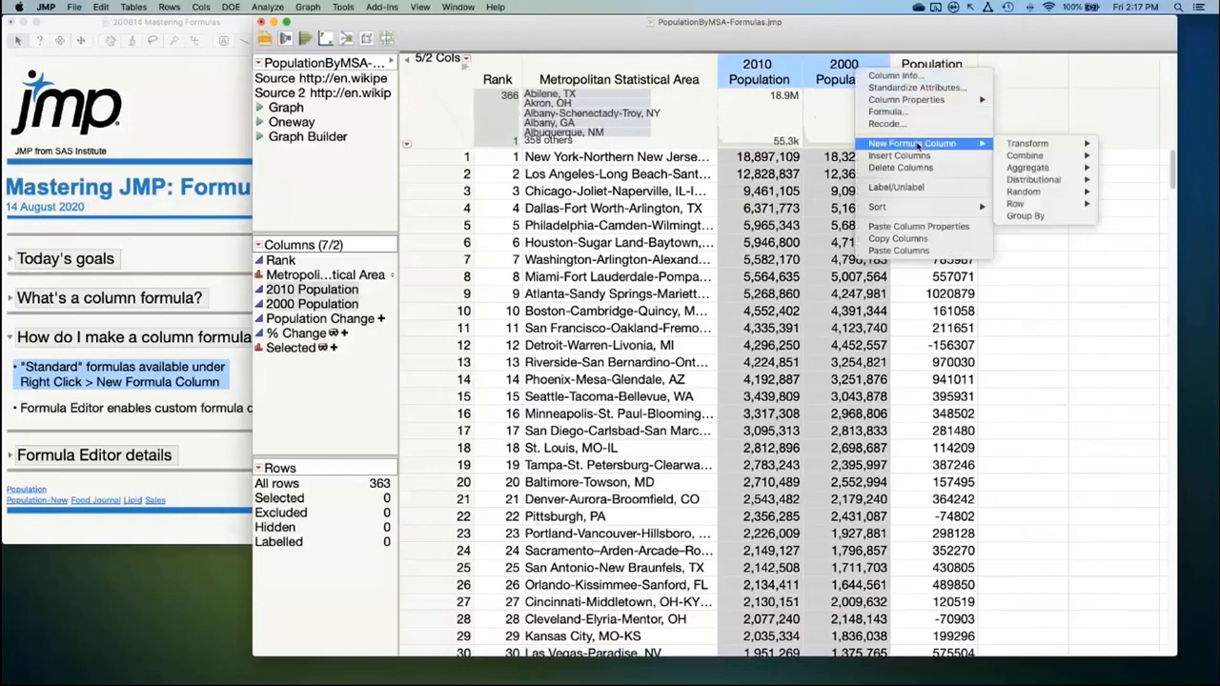
mouse_move(1030, 155)
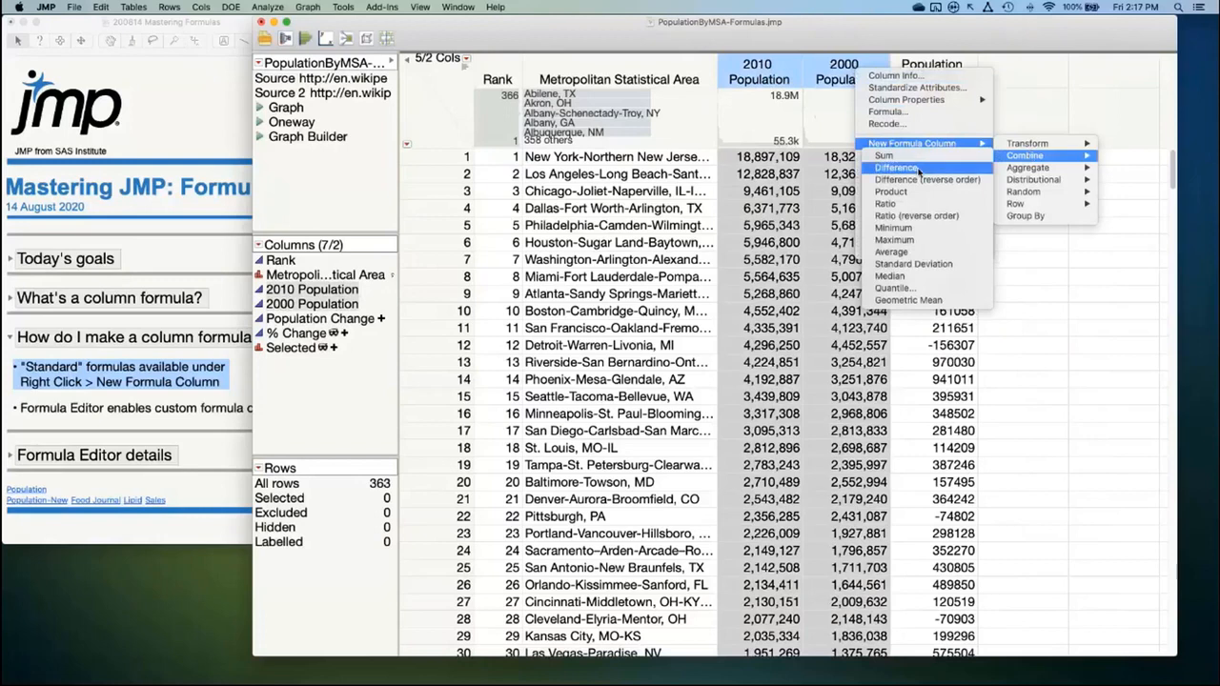
click(896, 168)
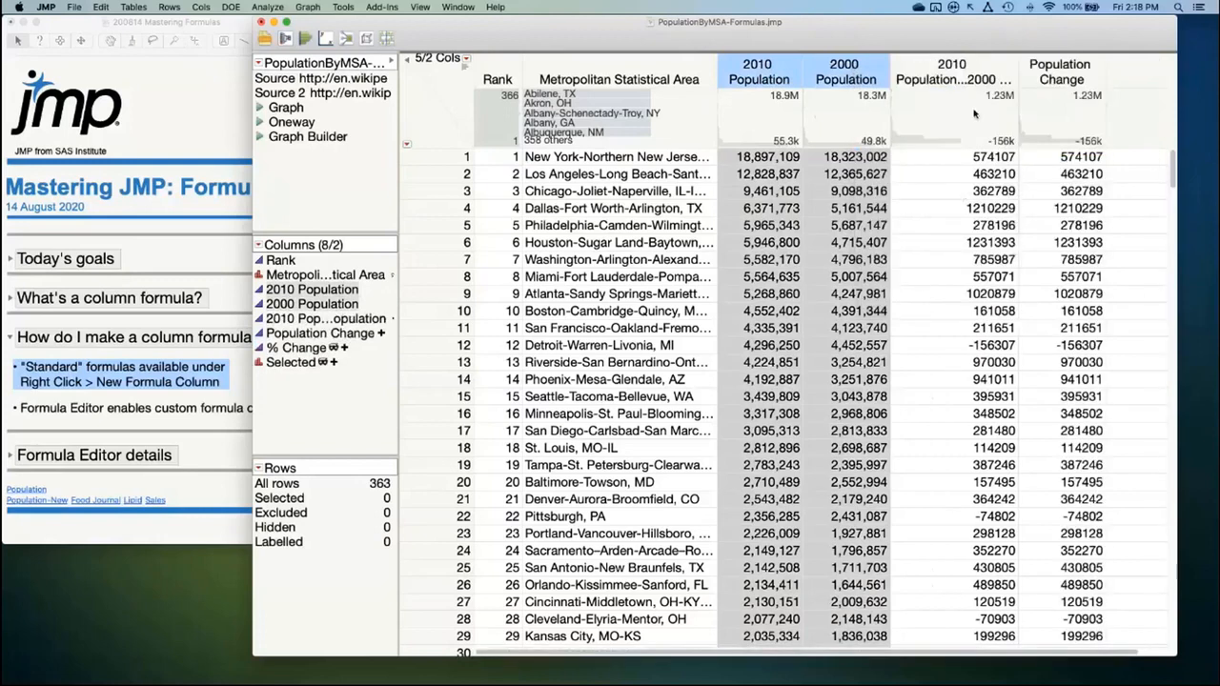
click(1036, 103)
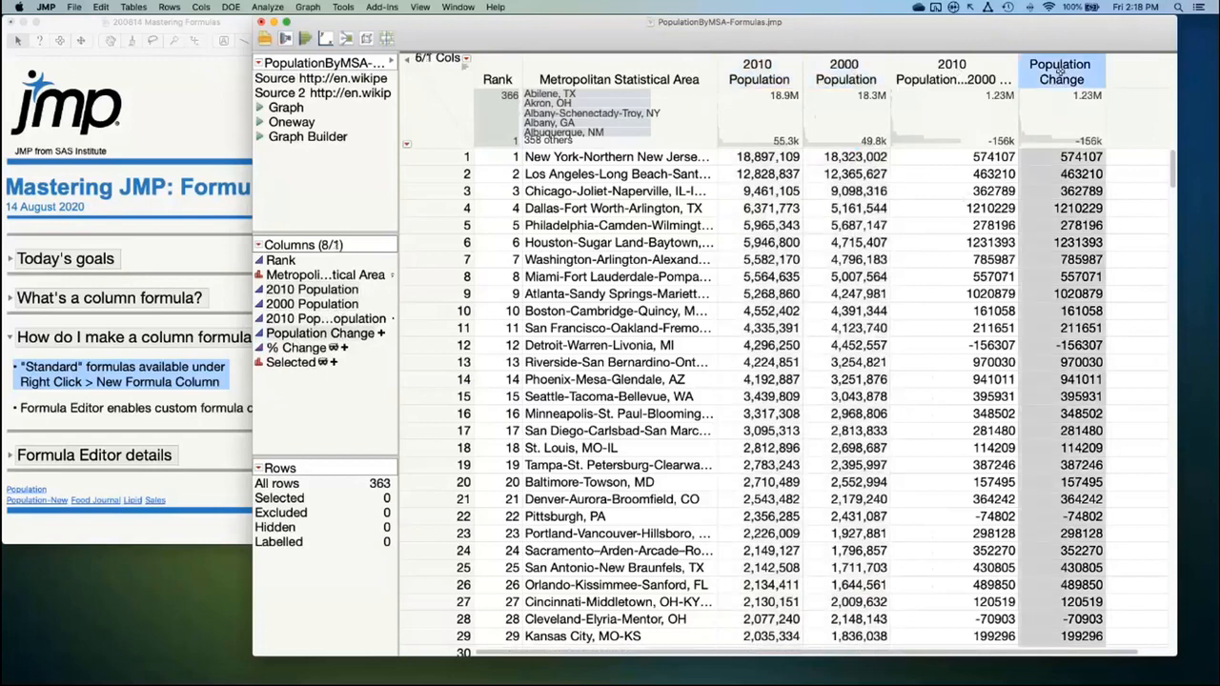
Edit the new difference column's formula to divide 2010 Population − 2000 Population by 2000 Population
click(943, 65)
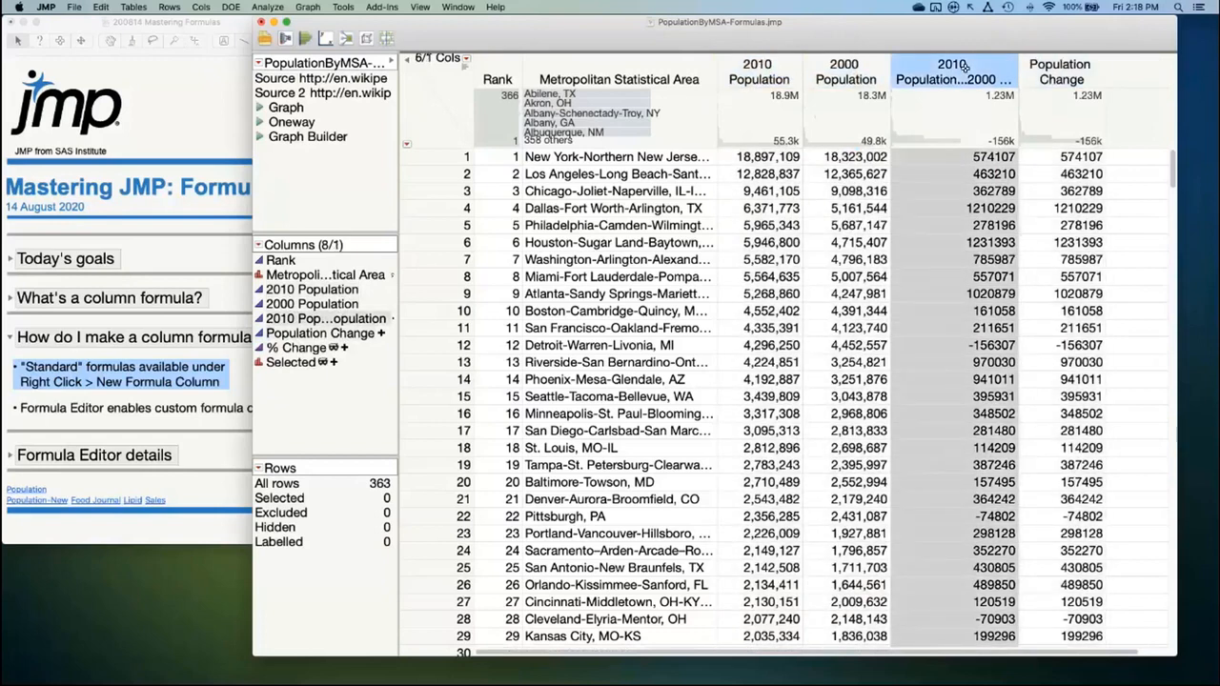
right_click(939, 64)
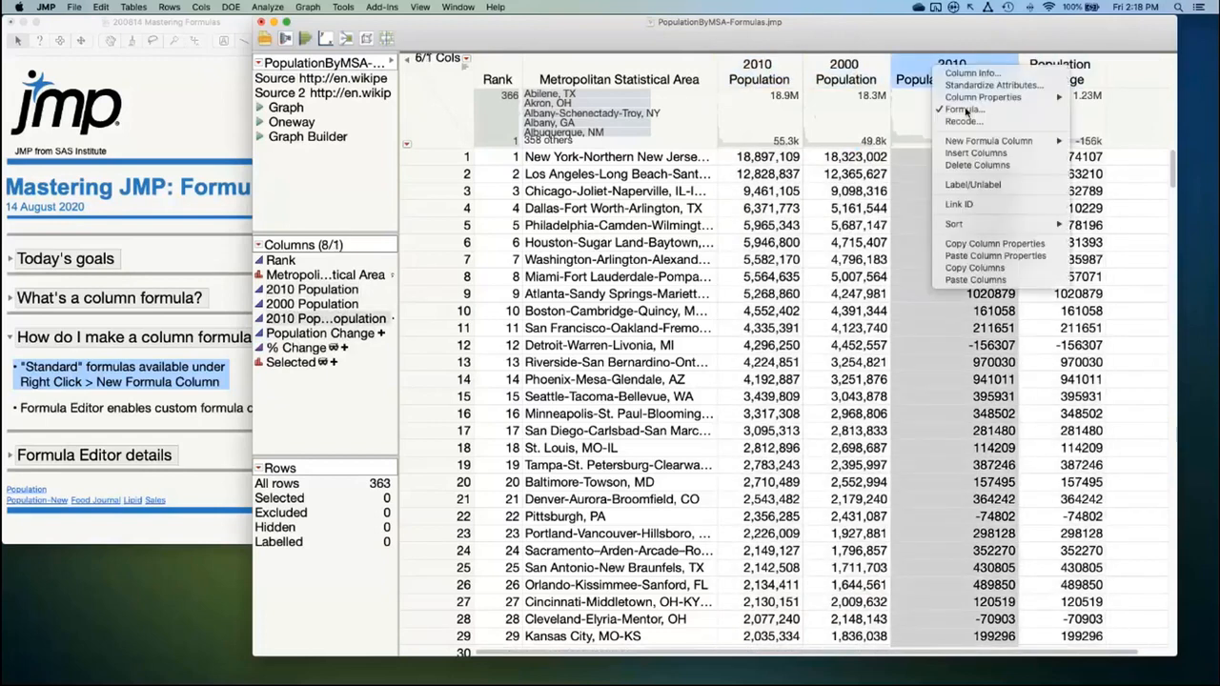
click(965, 112)
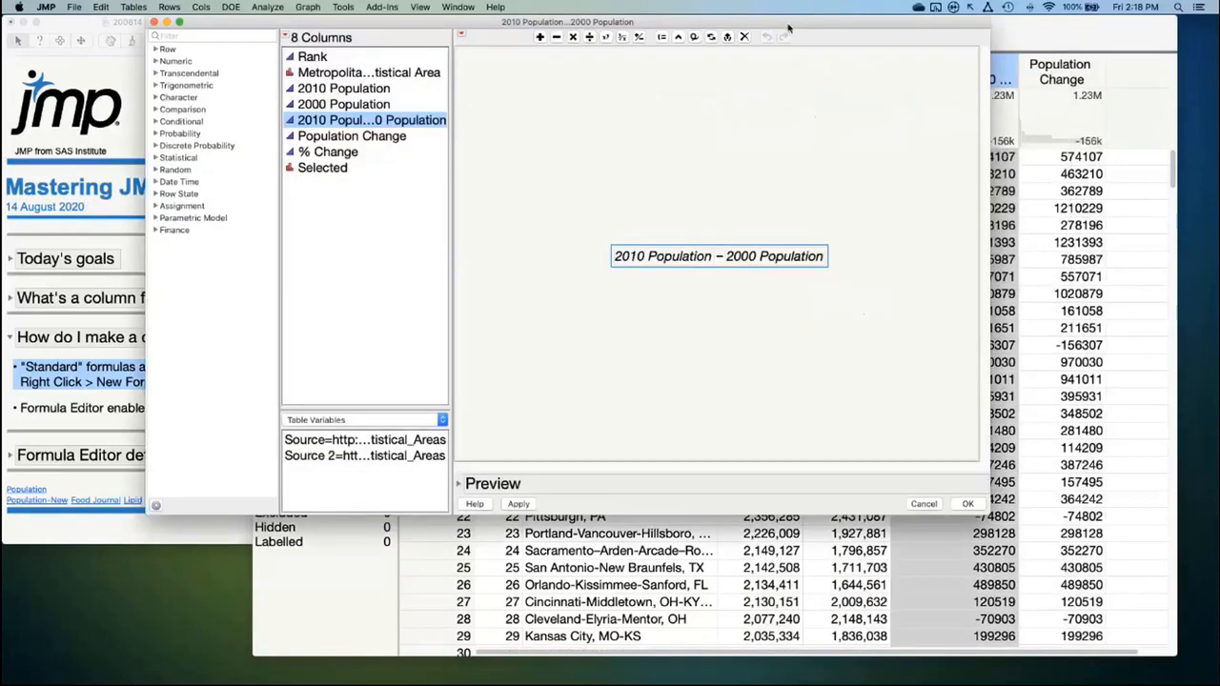
drag(801, 52, 801, 115)
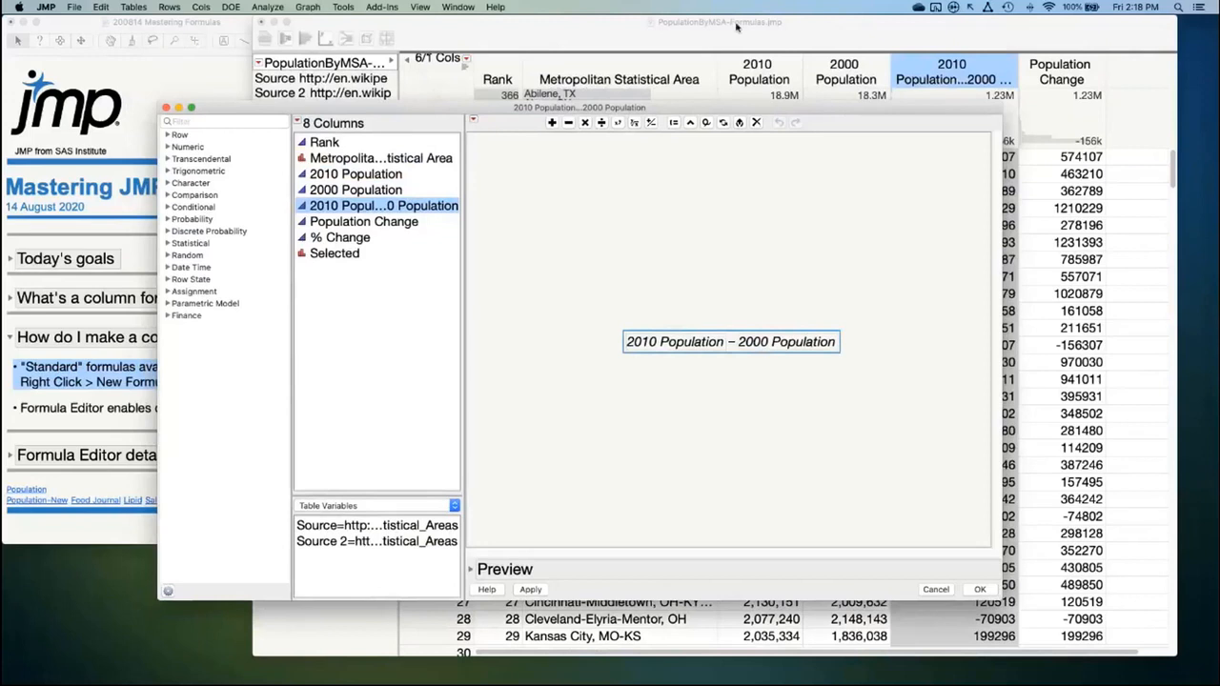
click(601, 123)
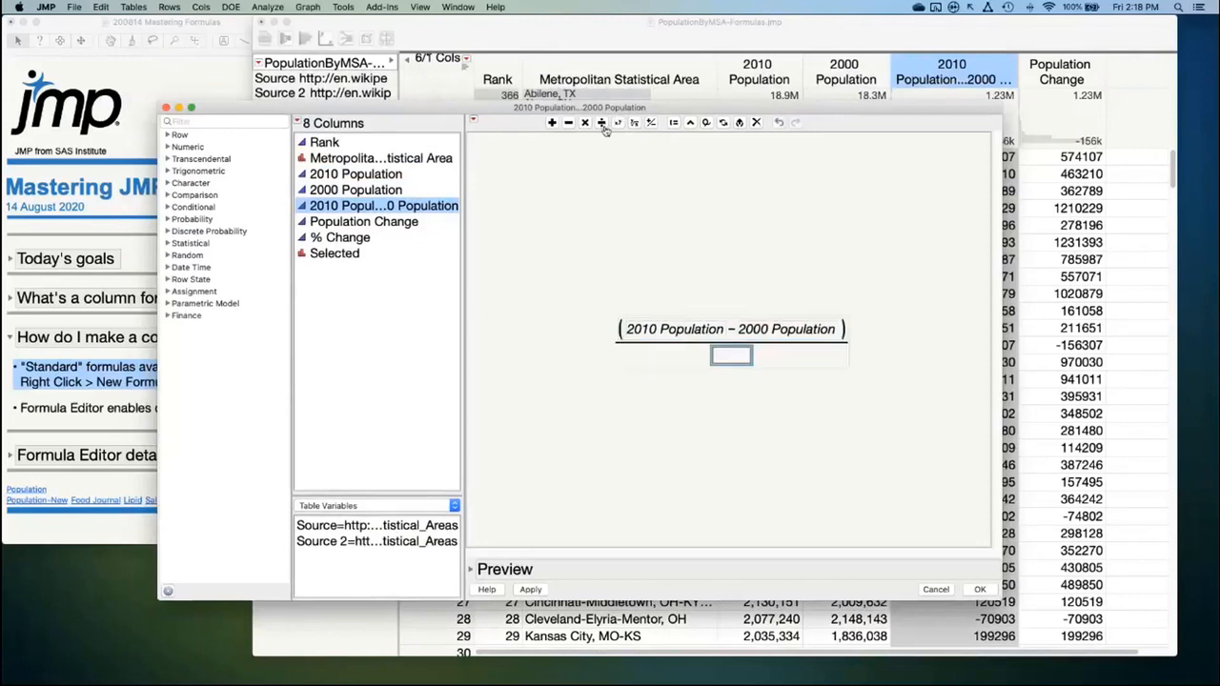
click(390, 190)
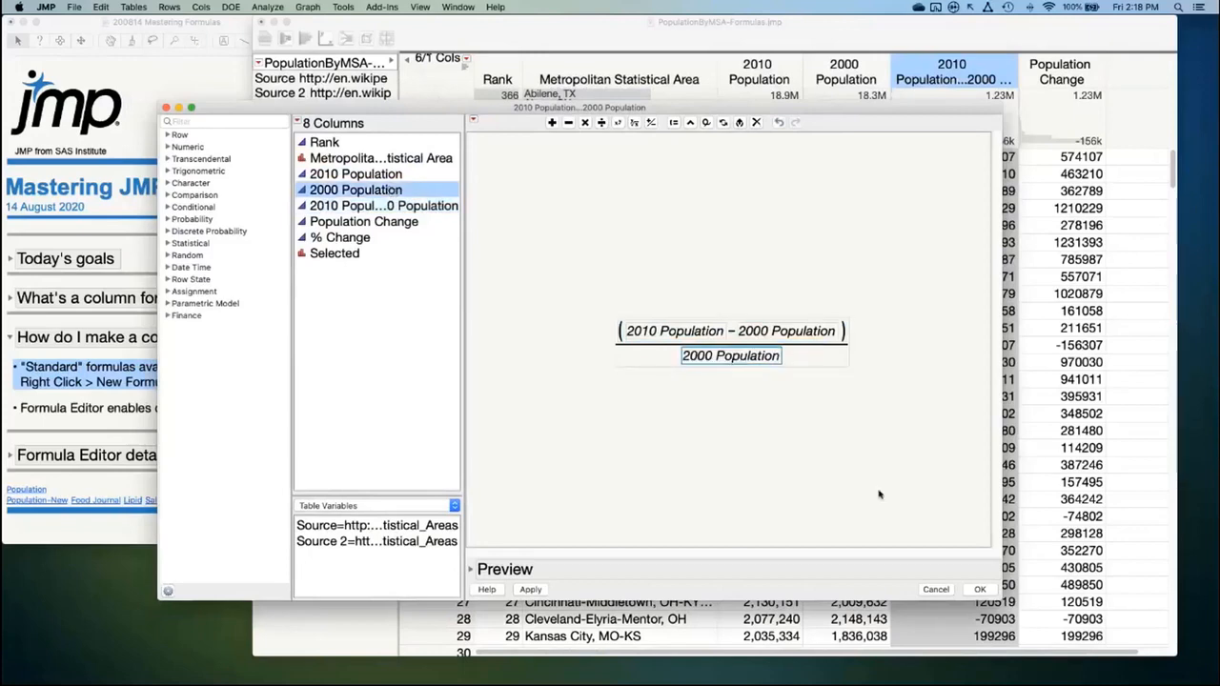
click(976, 590)
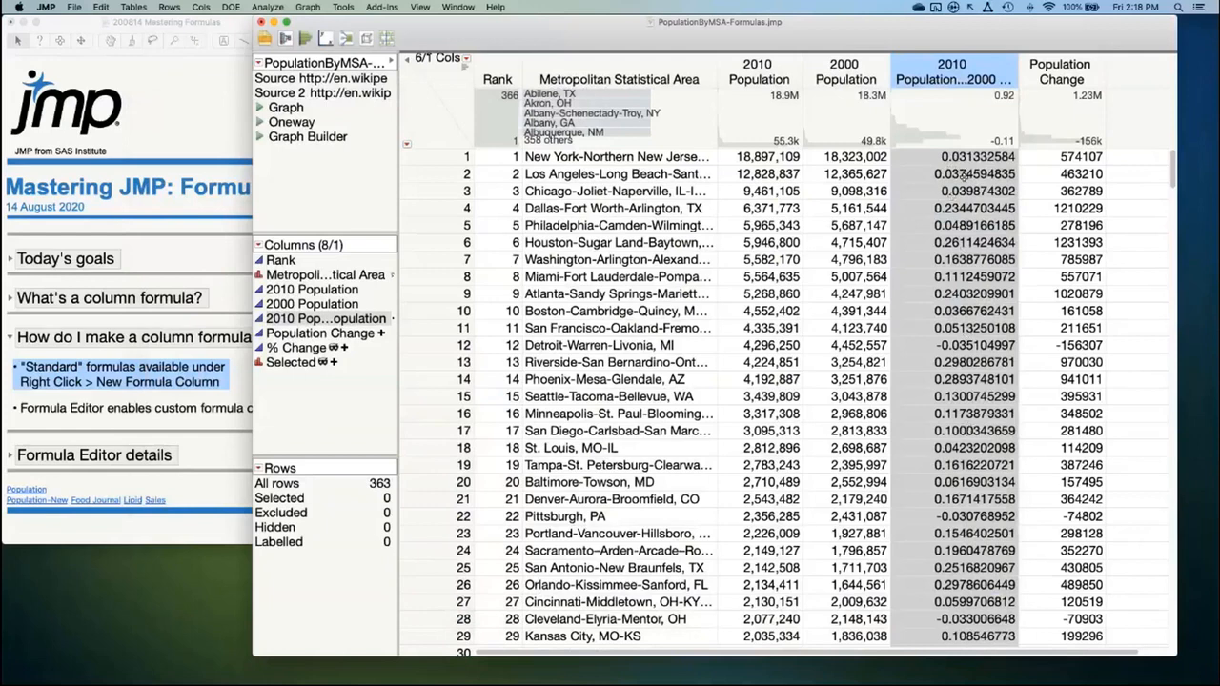
Highlight the journal's "Formula Editor enables custom formula creation" bullet, and close the population table without saving its changes
click(240, 377)
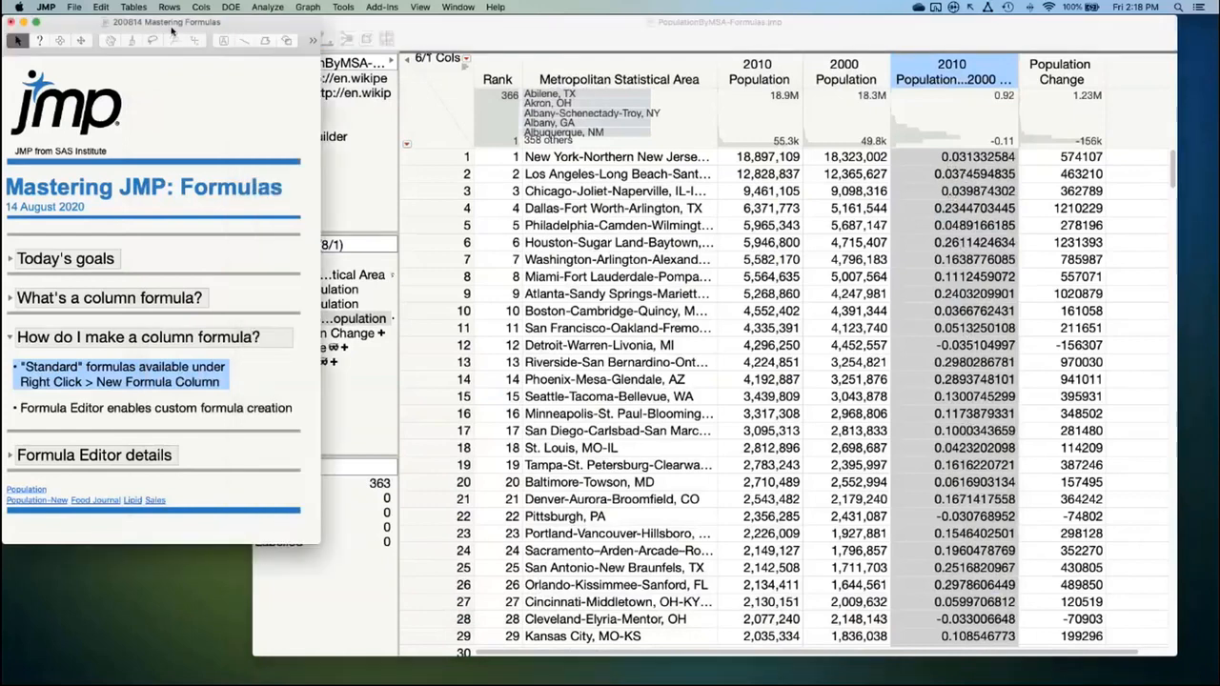
click(260, 410)
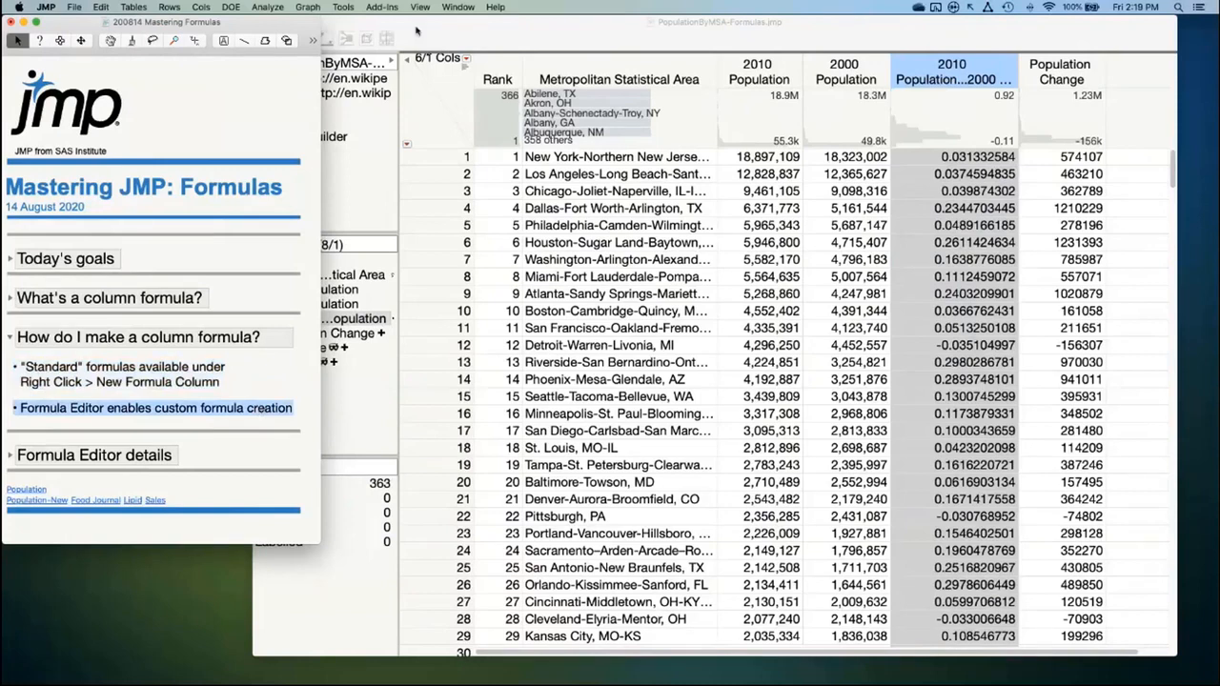
click(415, 31)
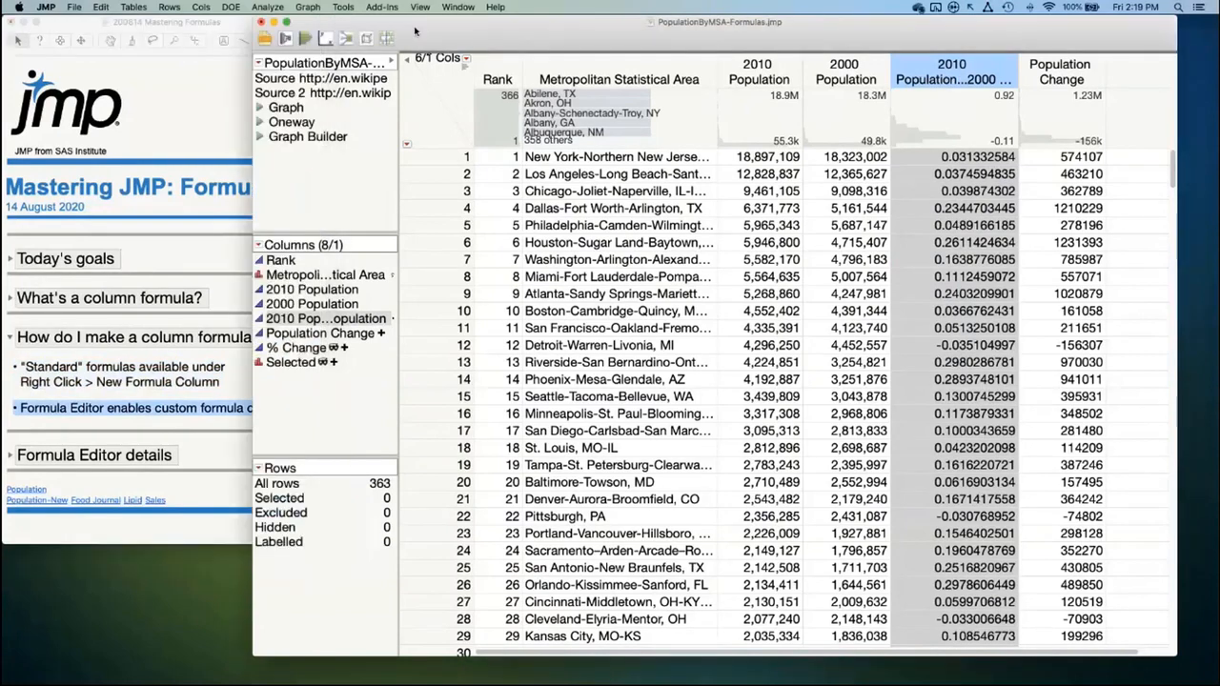
click(265, 22)
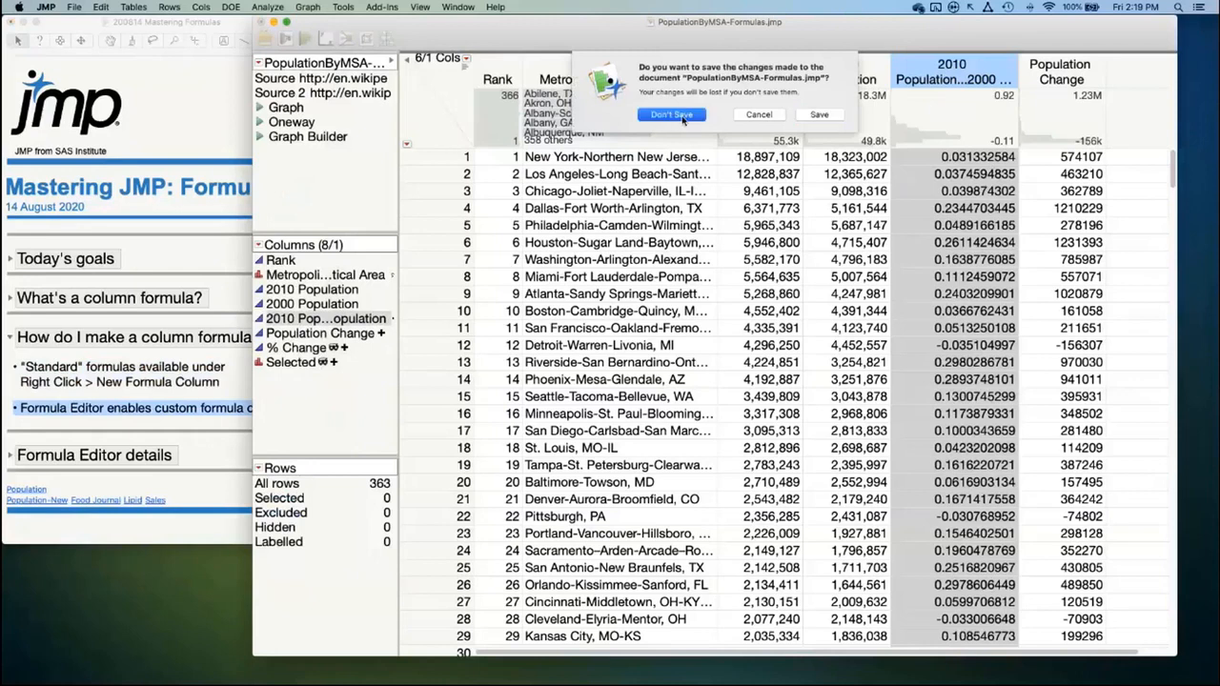
click(683, 119)
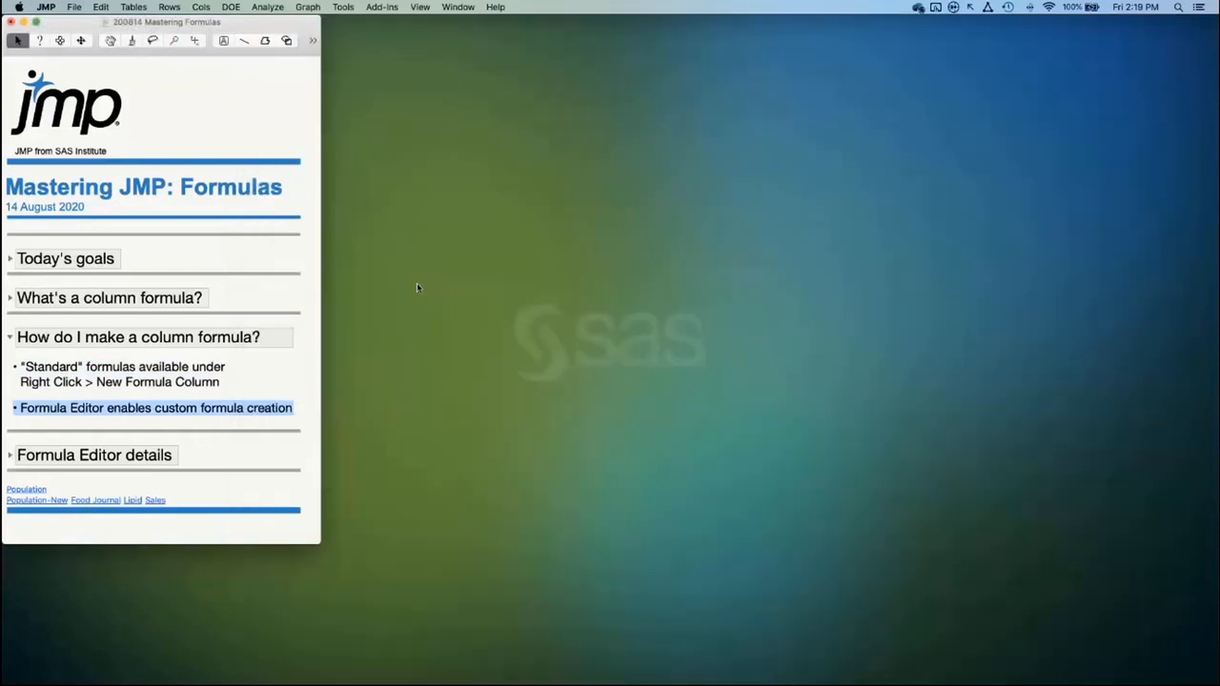
Collapse the journal's "How do I make a column formula?" section, and open the Food Journal table
click(11, 337)
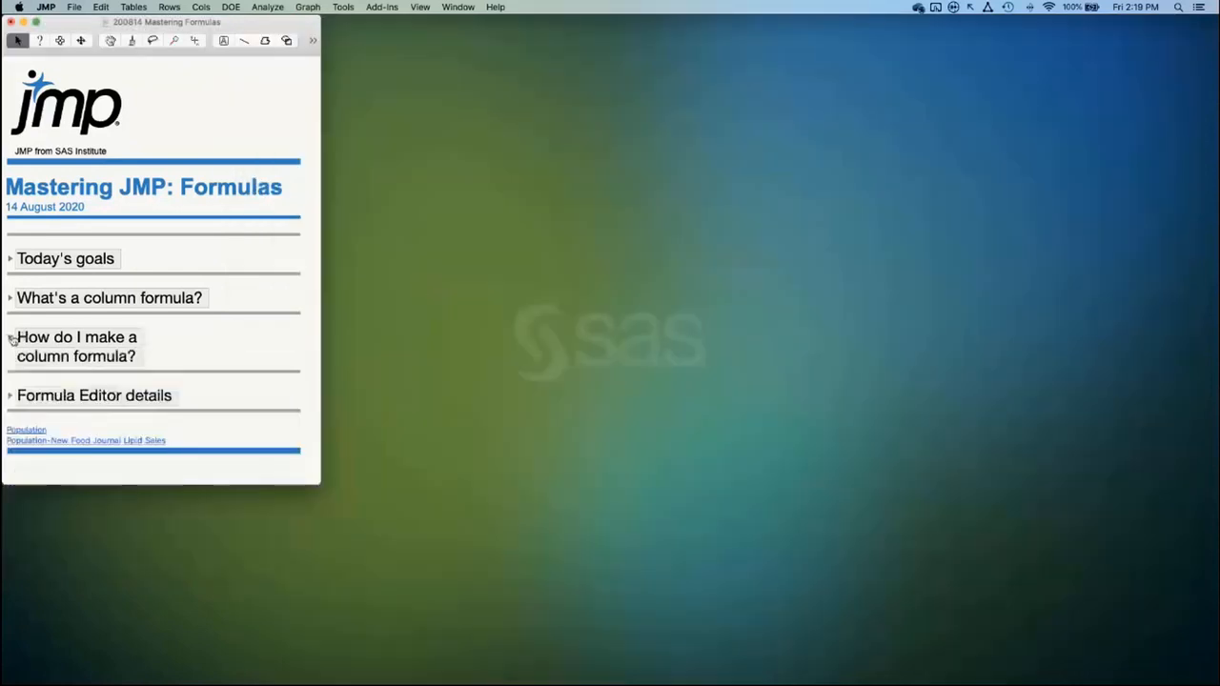
click(91, 441)
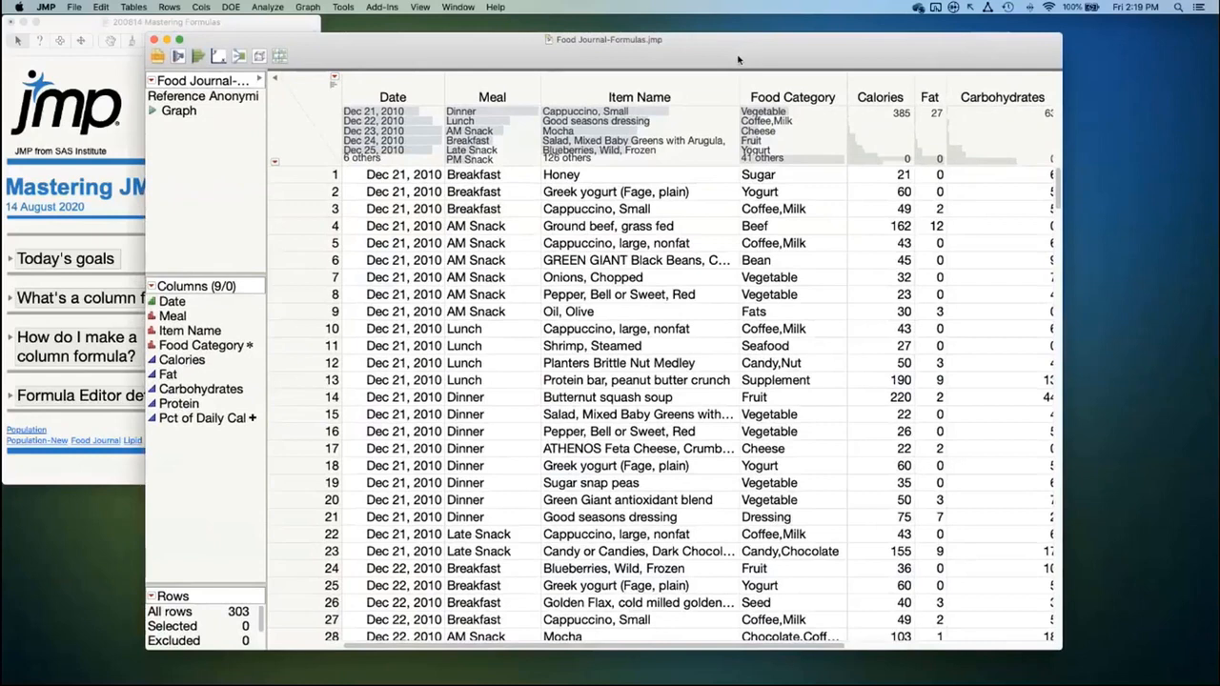
Select all Dec 21, 2010 rows in the Food Journal table, and select the Pct of Daily Cal column
click(403, 112)
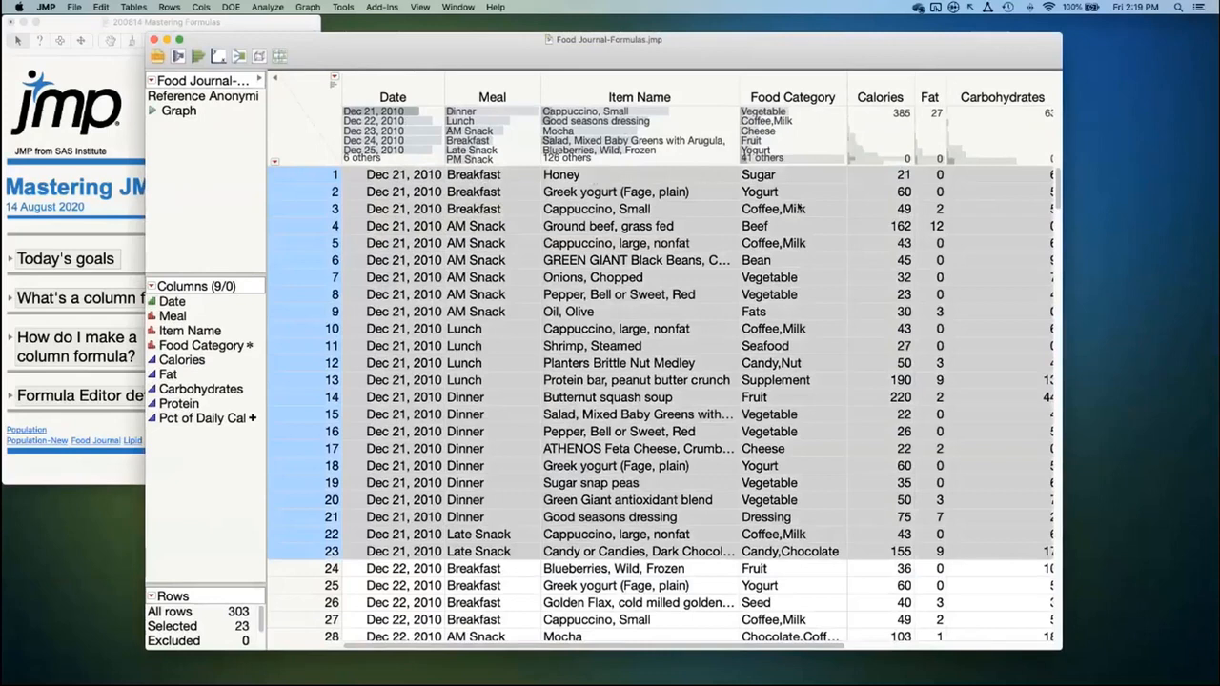
mouse_move(741, 653)
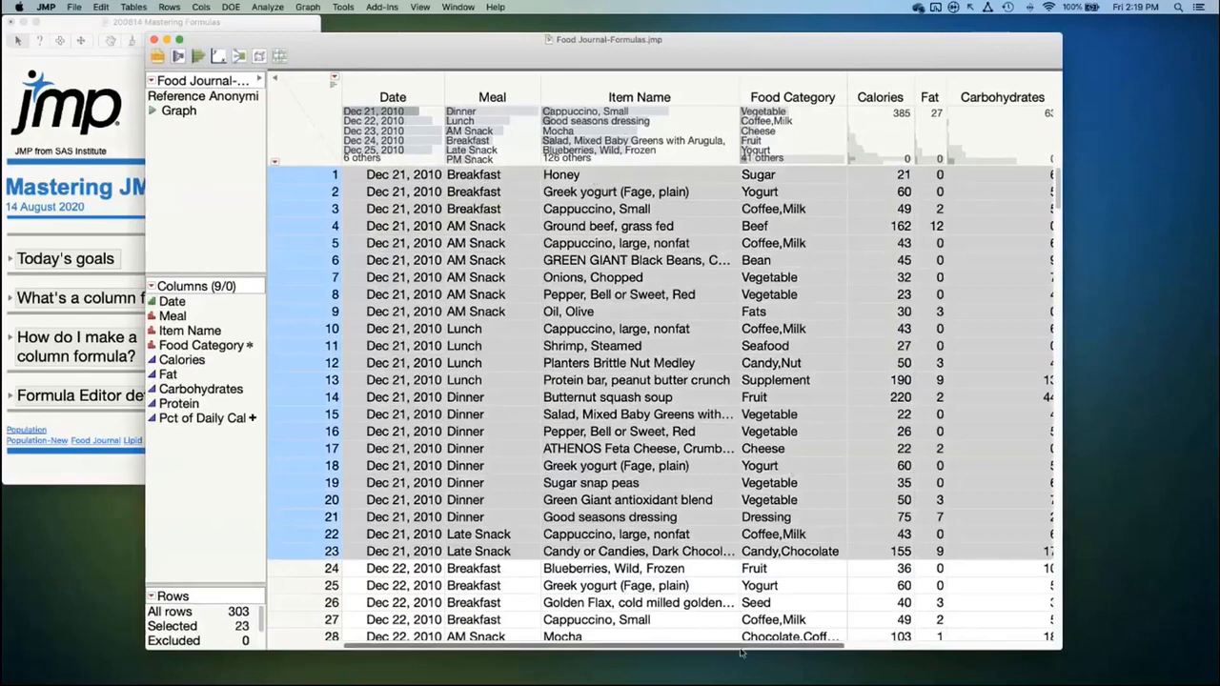
drag(741, 653, 947, 653)
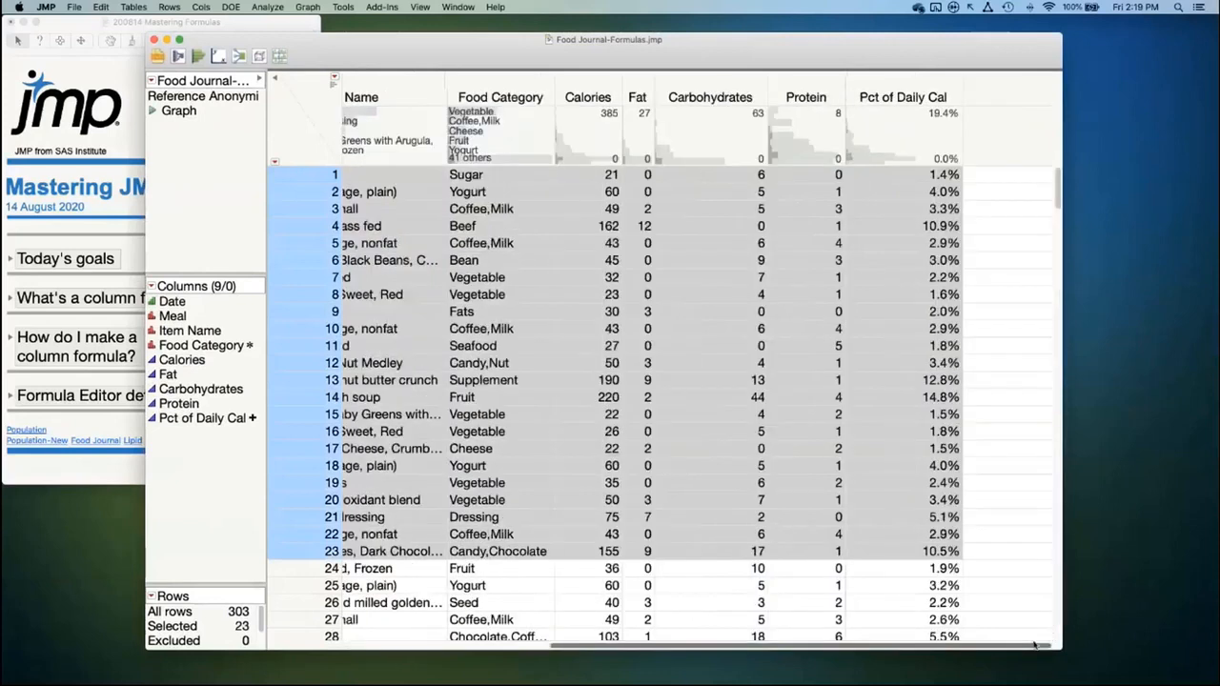
click(900, 91)
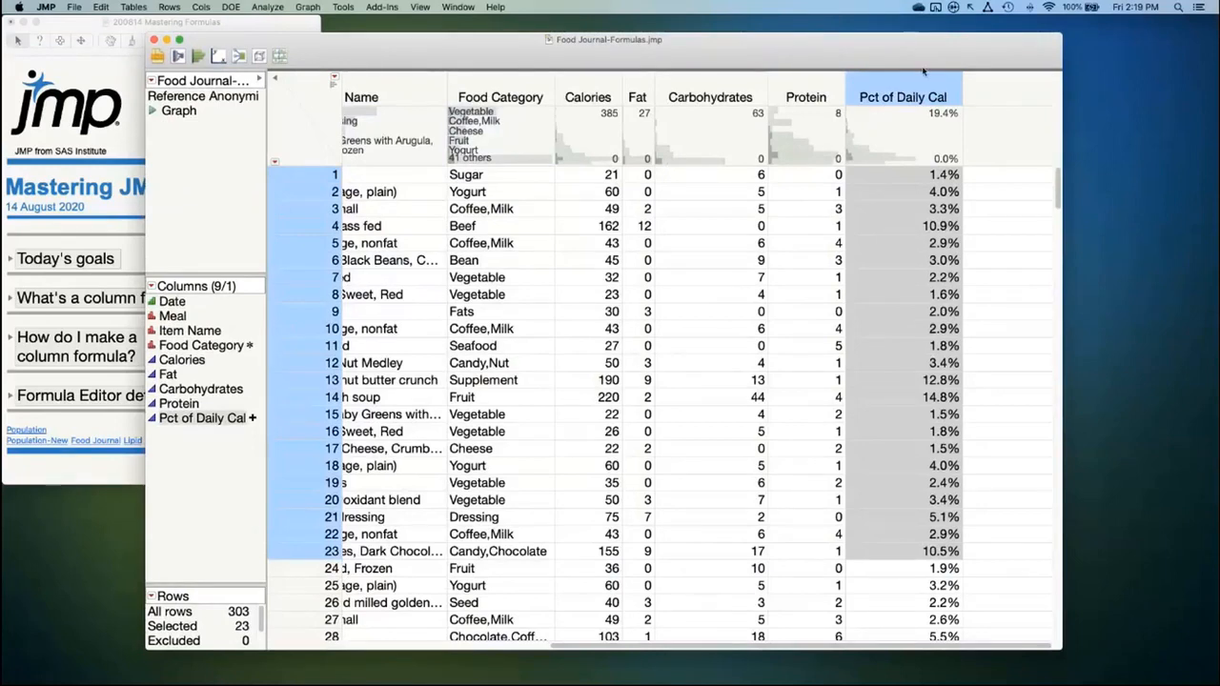
View the Food Journal table's saved graph of daily calorie percentage by food category for Dec 22, 2010, and close it
click(153, 113)
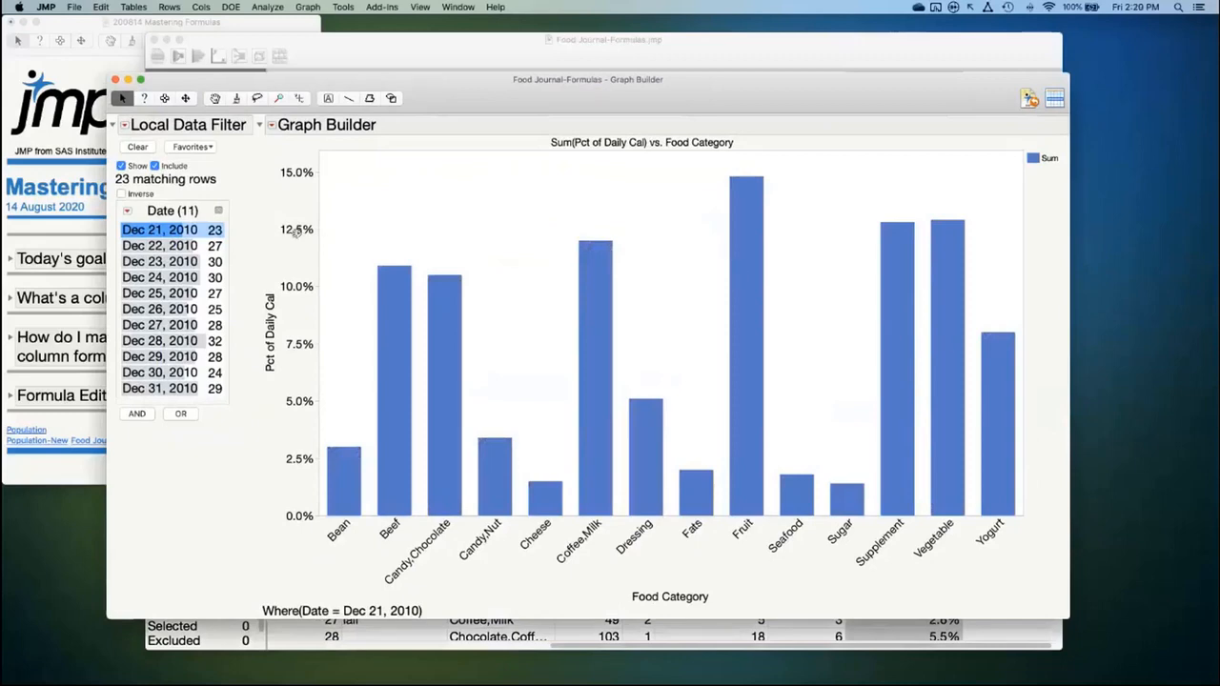
click(156, 248)
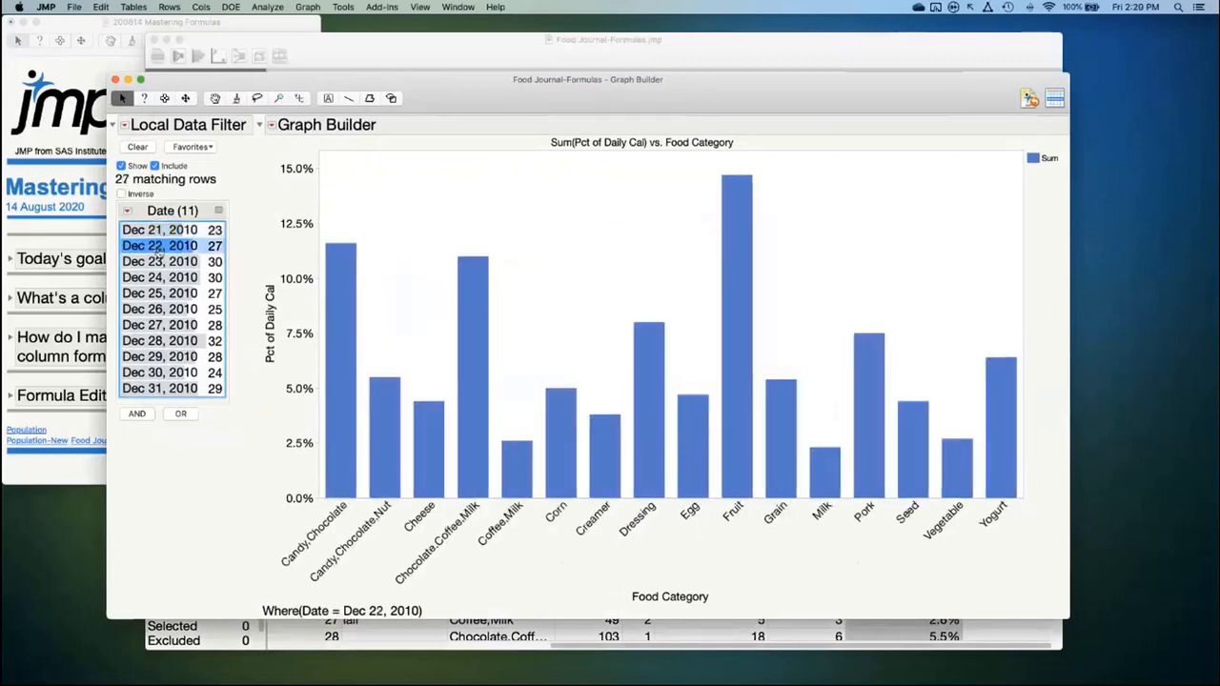
click(121, 80)
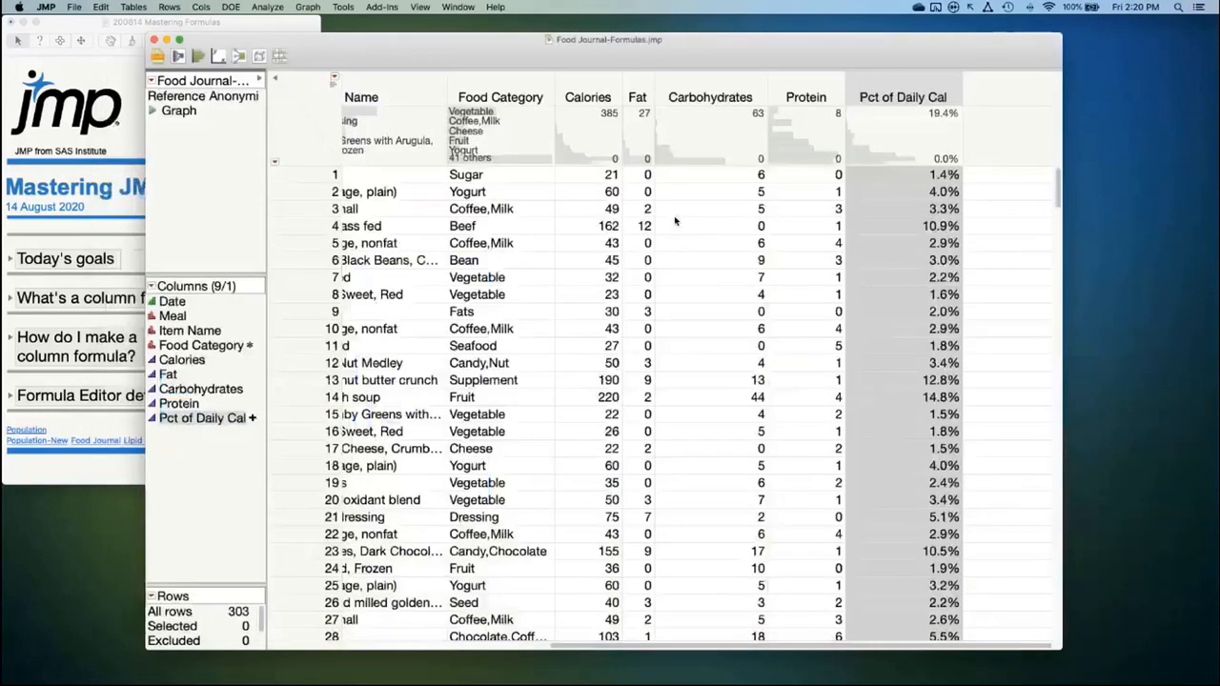
Examine the Pct of Daily Cal column's formula in the Formula Editor and close it without changes
right_click(890, 89)
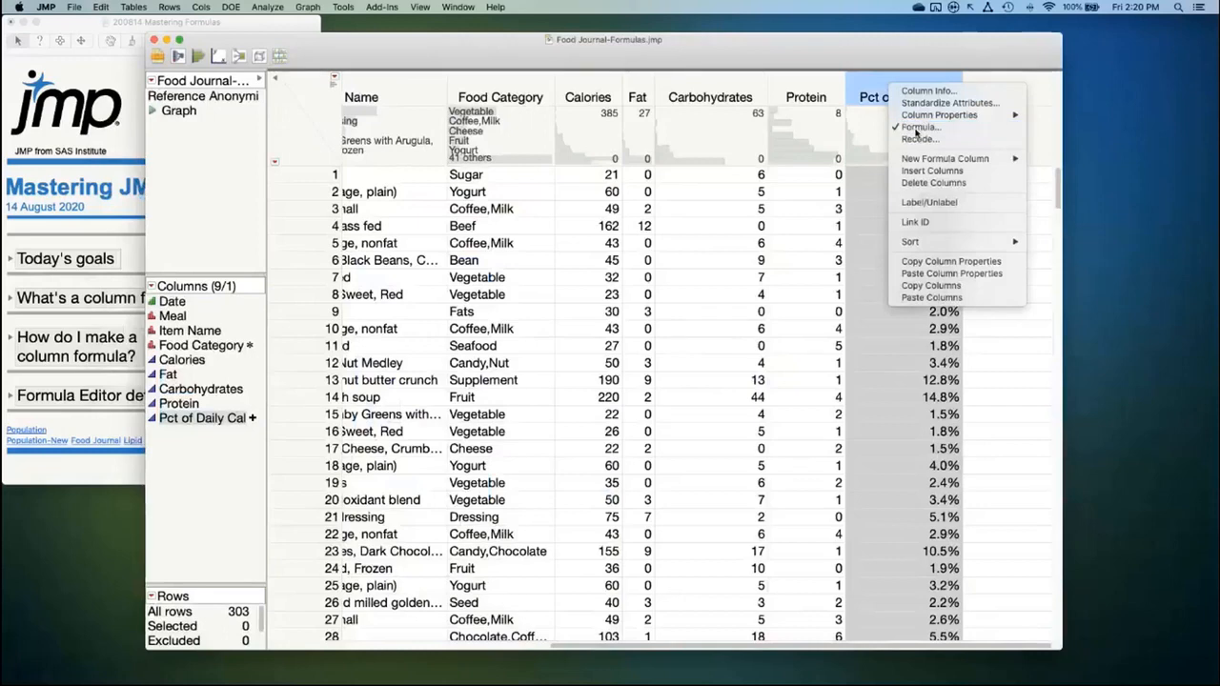
click(916, 132)
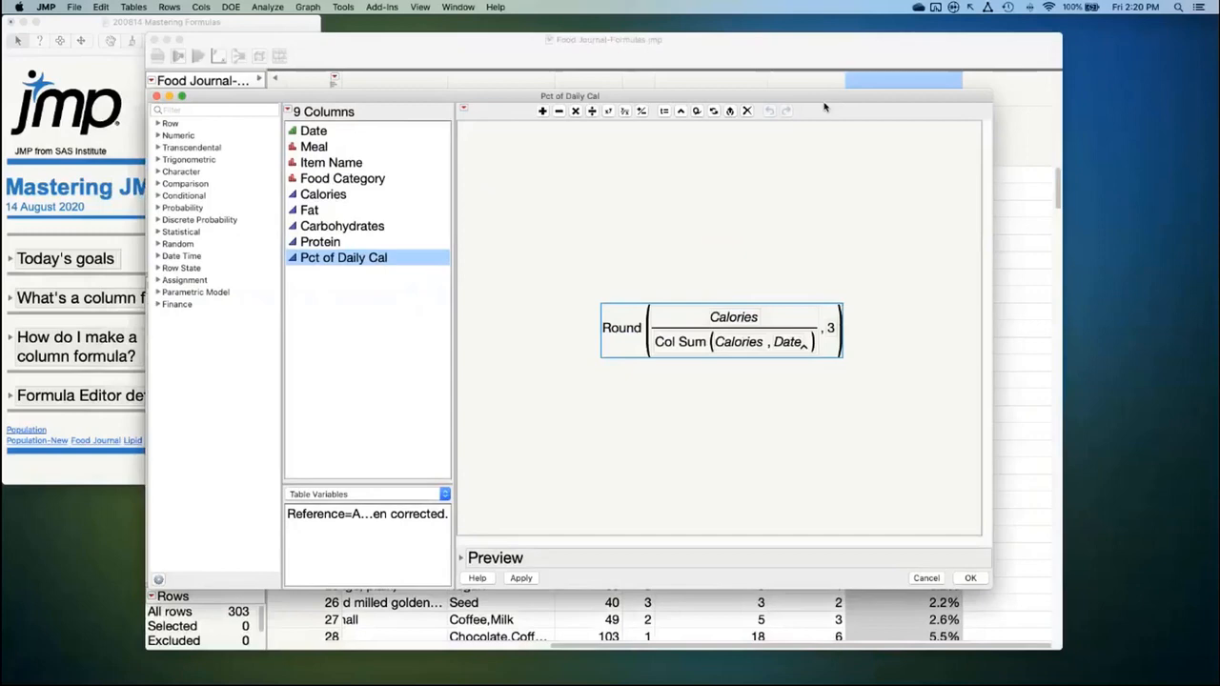
click(933, 579)
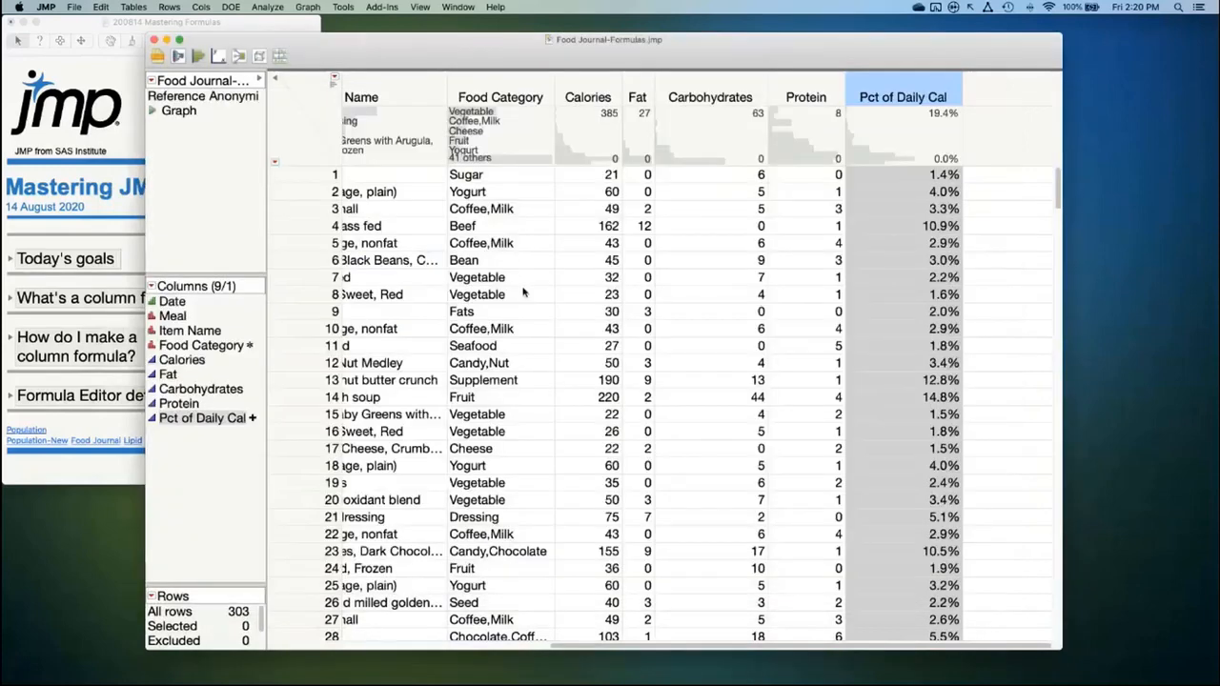
Add a new column after Pct of Daily Cal and open its empty formula in the Formula Editor
double_click(1003, 86)
right_click(1002, 88)
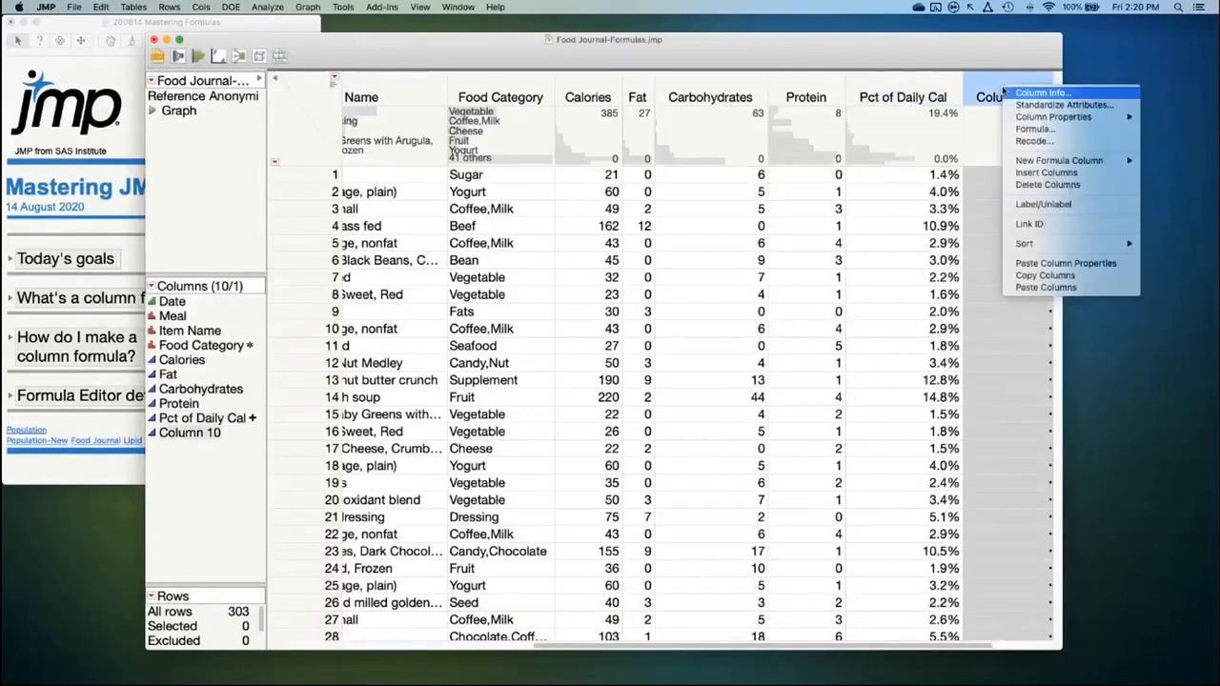
click(1033, 130)
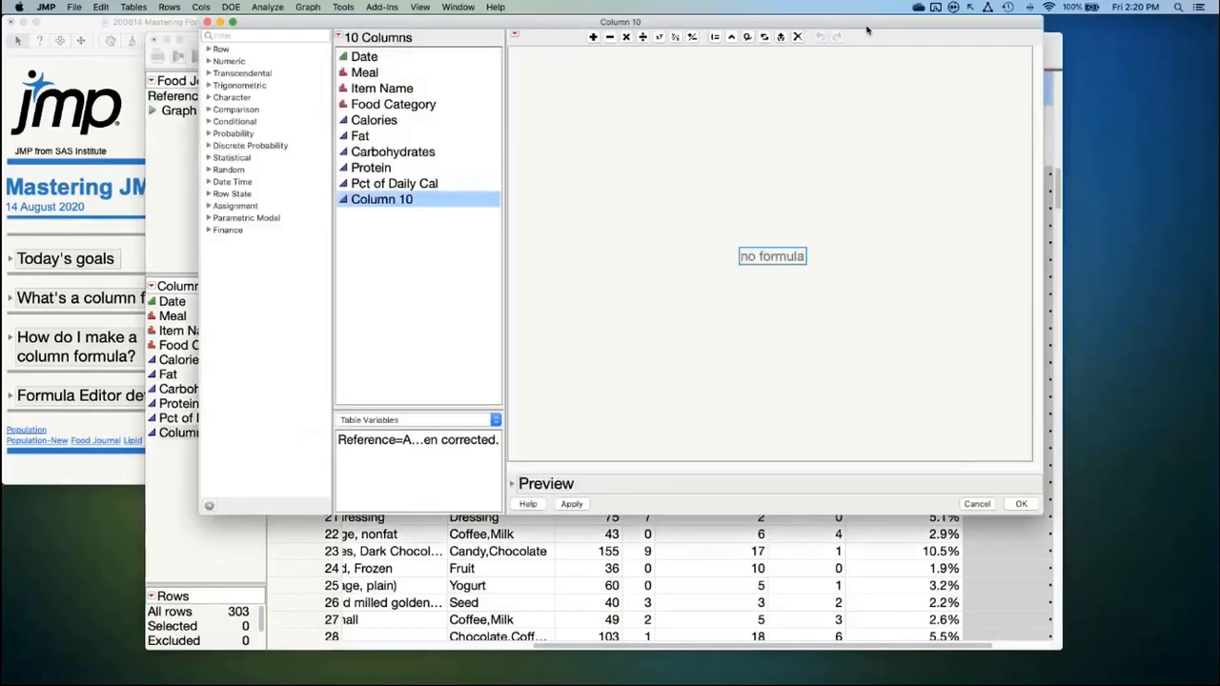
drag(866, 22, 913, 100)
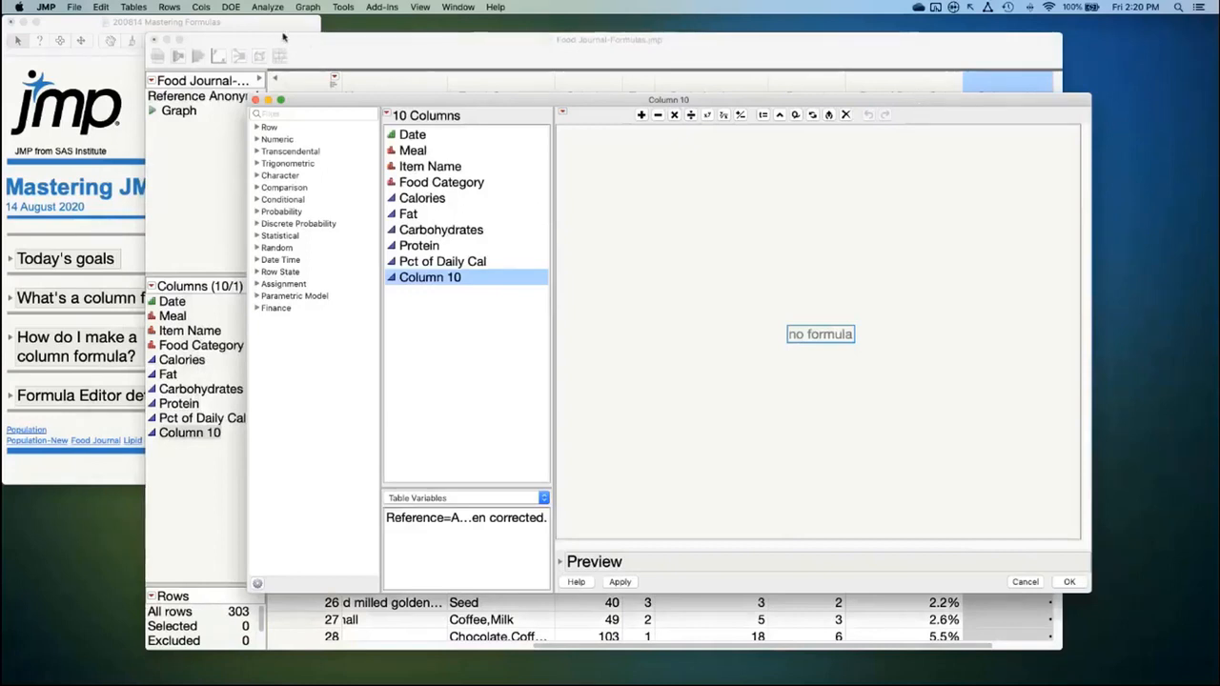
Expand the journal's "Formula Editor details" section and its Formula Box topic
click(70, 26)
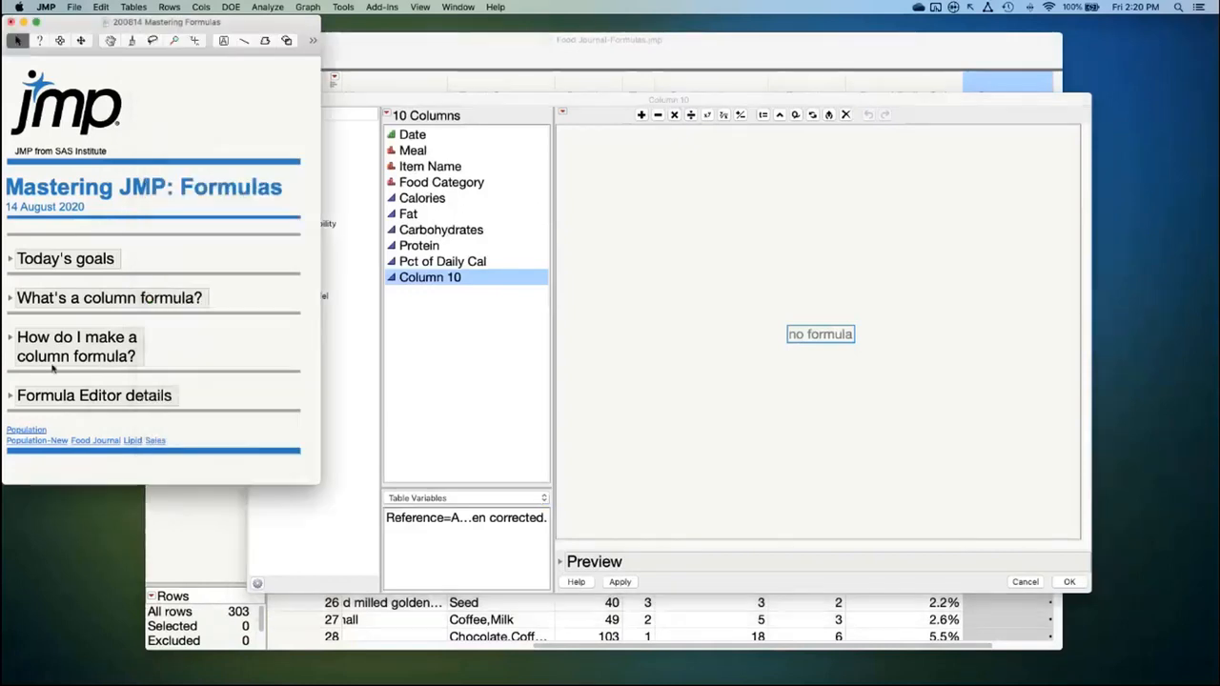
click(11, 396)
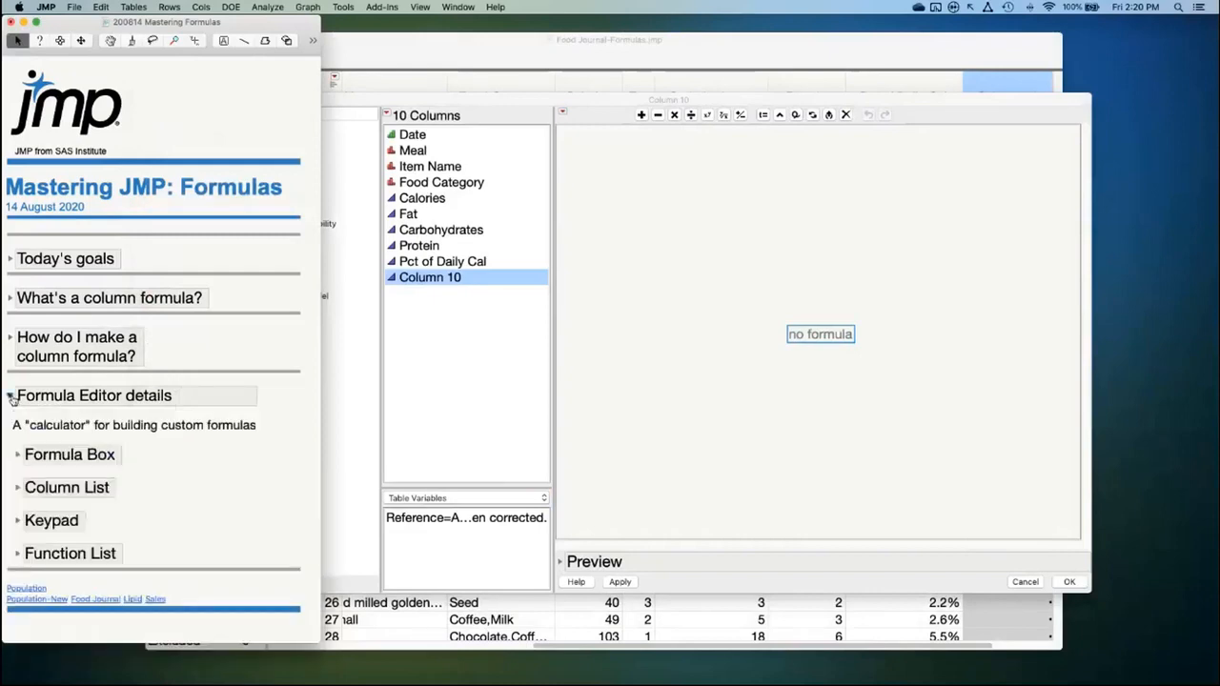
click(18, 456)
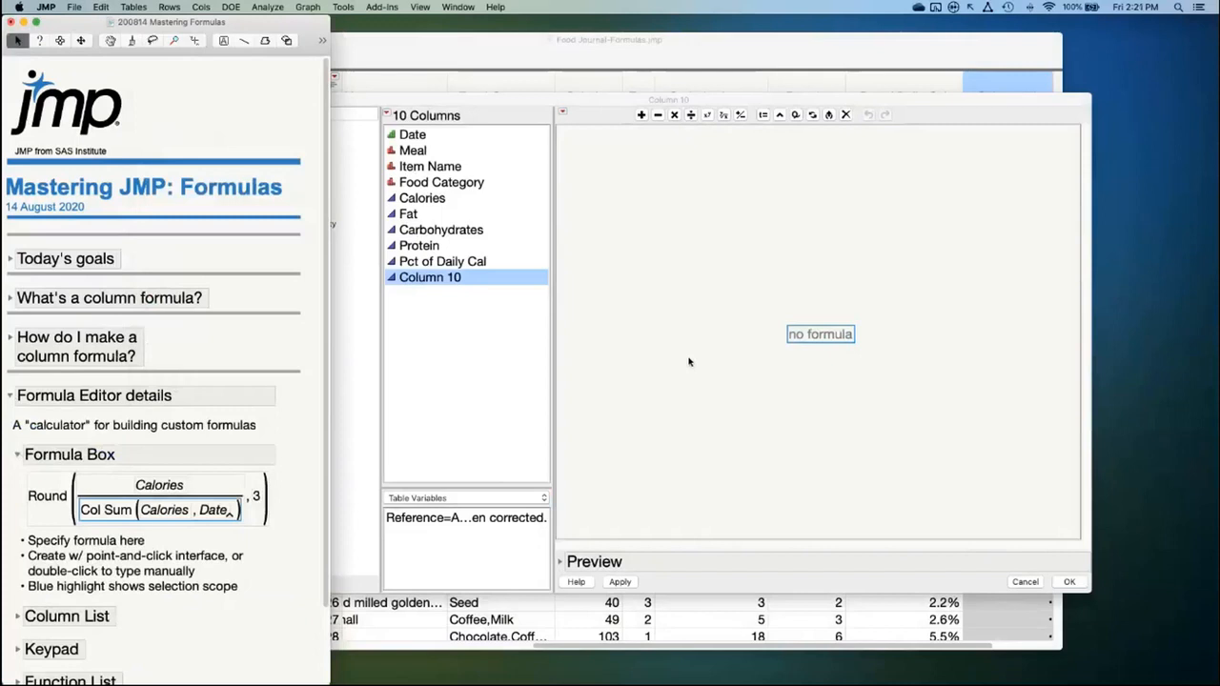
Try writing the new column's formula manually as :Calories / Col Sum(), and discard the text
mouse_move(840, 301)
mouse_down()
mouse_move(791, 303)
mouse_move(789, 363)
mouse_move(875, 323)
mouse_move(831, 302)
mouse_up()
double_click(820, 336)
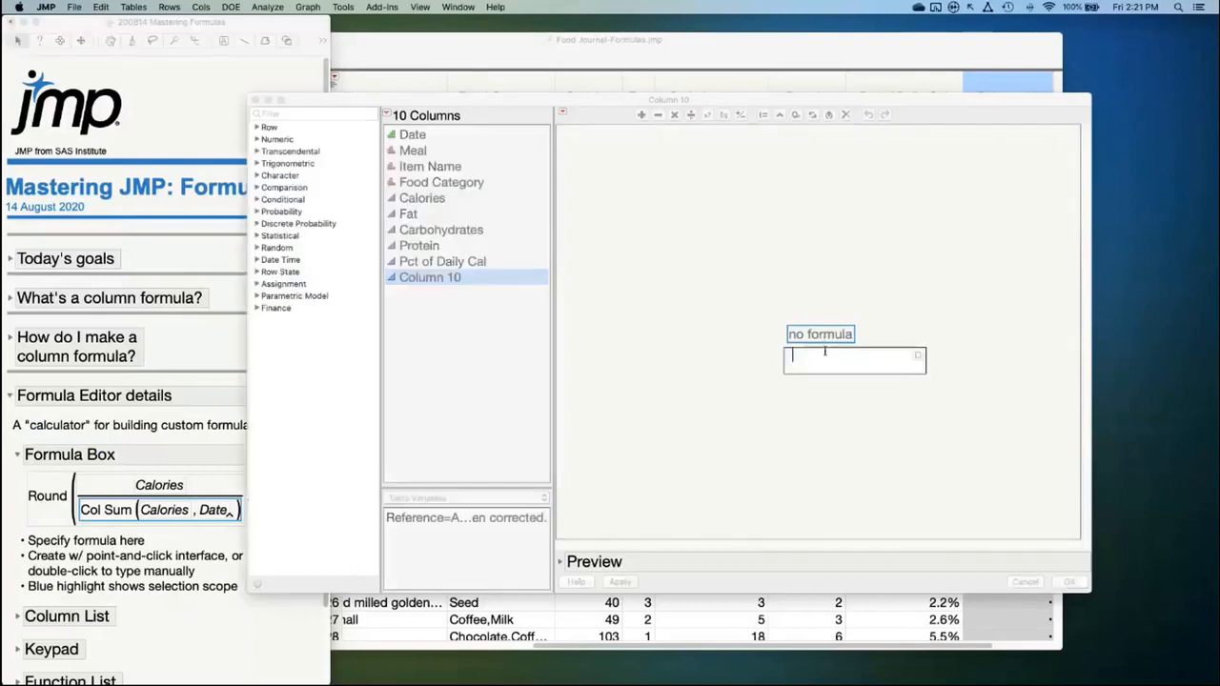
text(:ca)
key(BackSpace)
key(BackSpace)
text(Calories /)
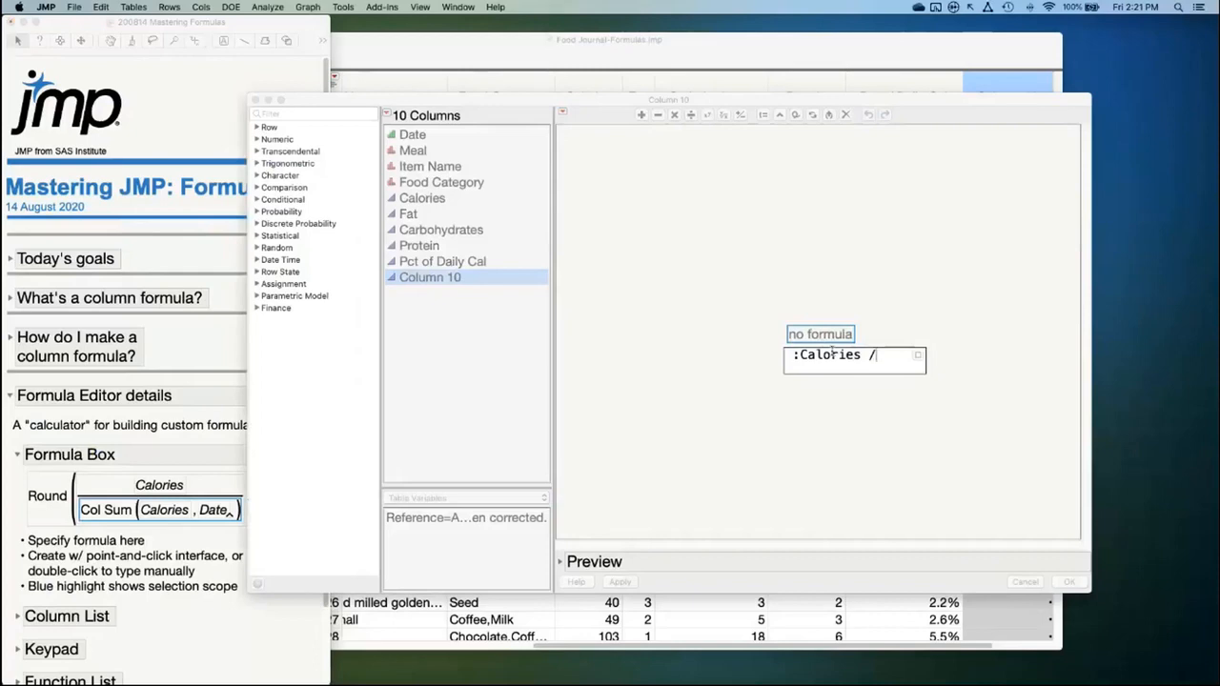
click(920, 359)
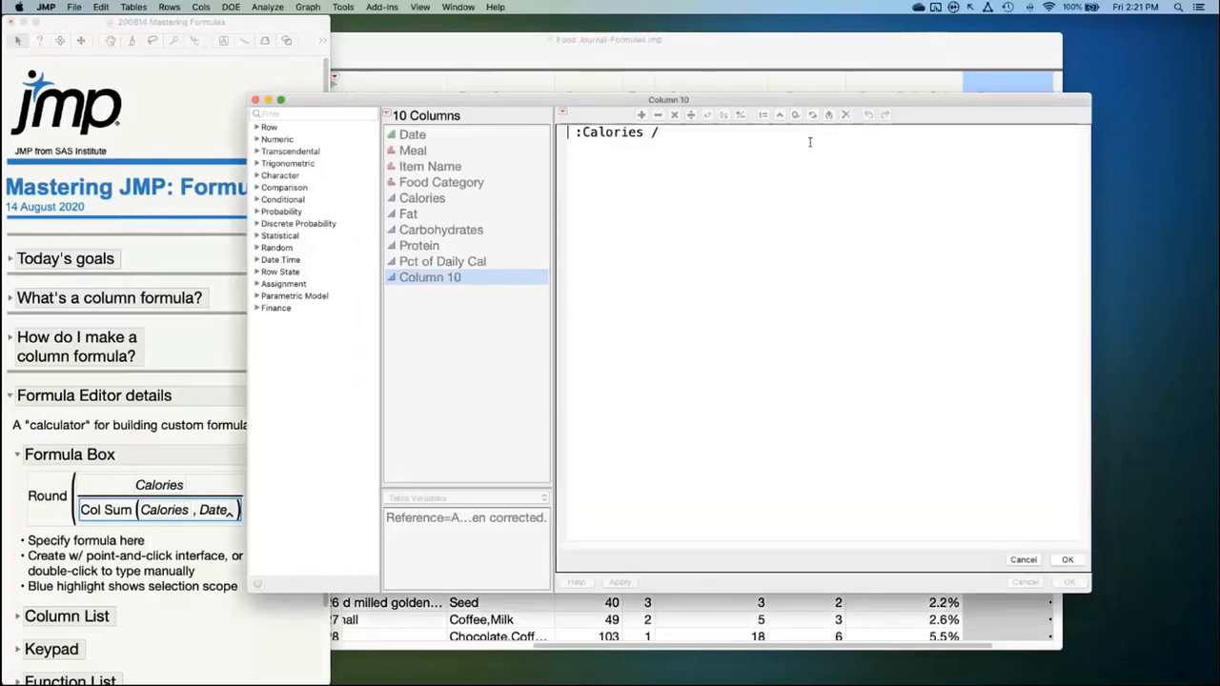
text(N)
key(BackSpace)
text(Col Sum()
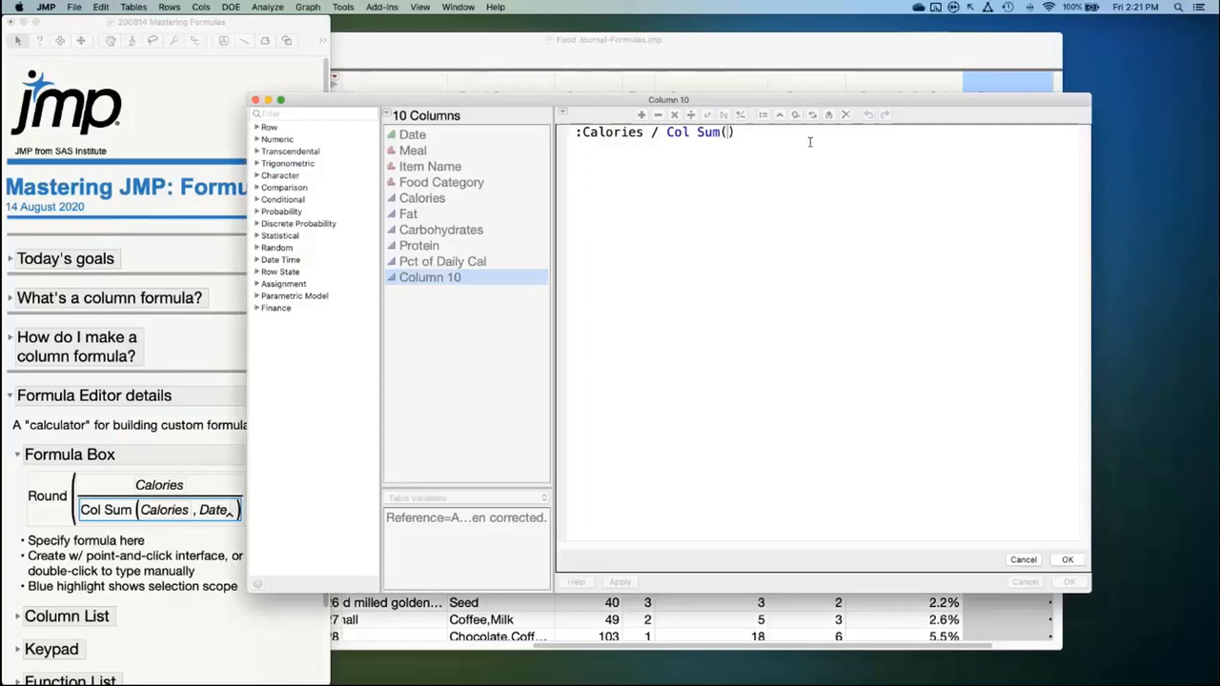
click(1026, 561)
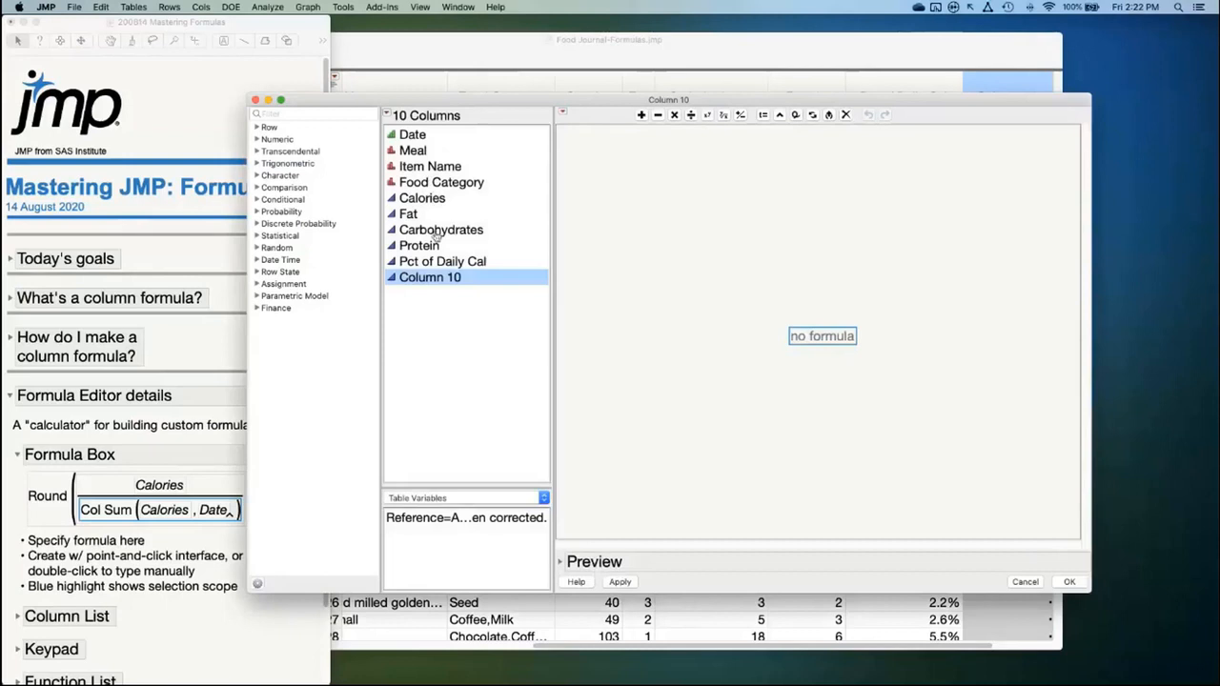
Collapse the journal's Formula Box topic and expand its Column List topic
click(153, 639)
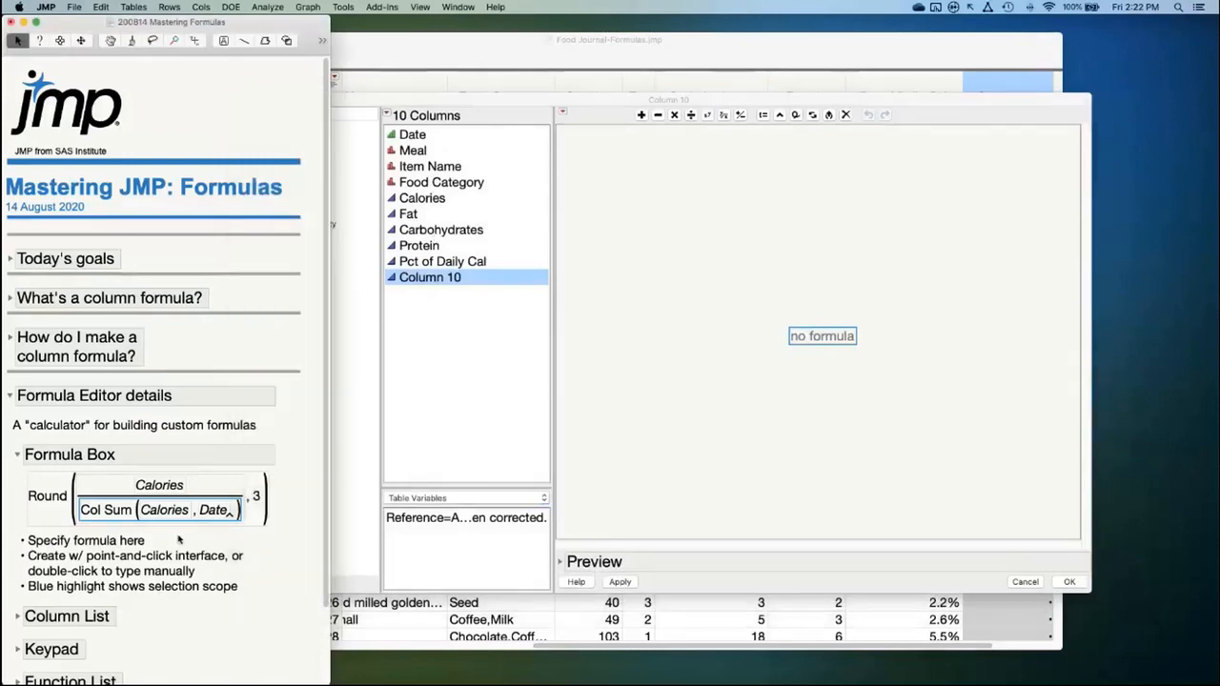
click(18, 456)
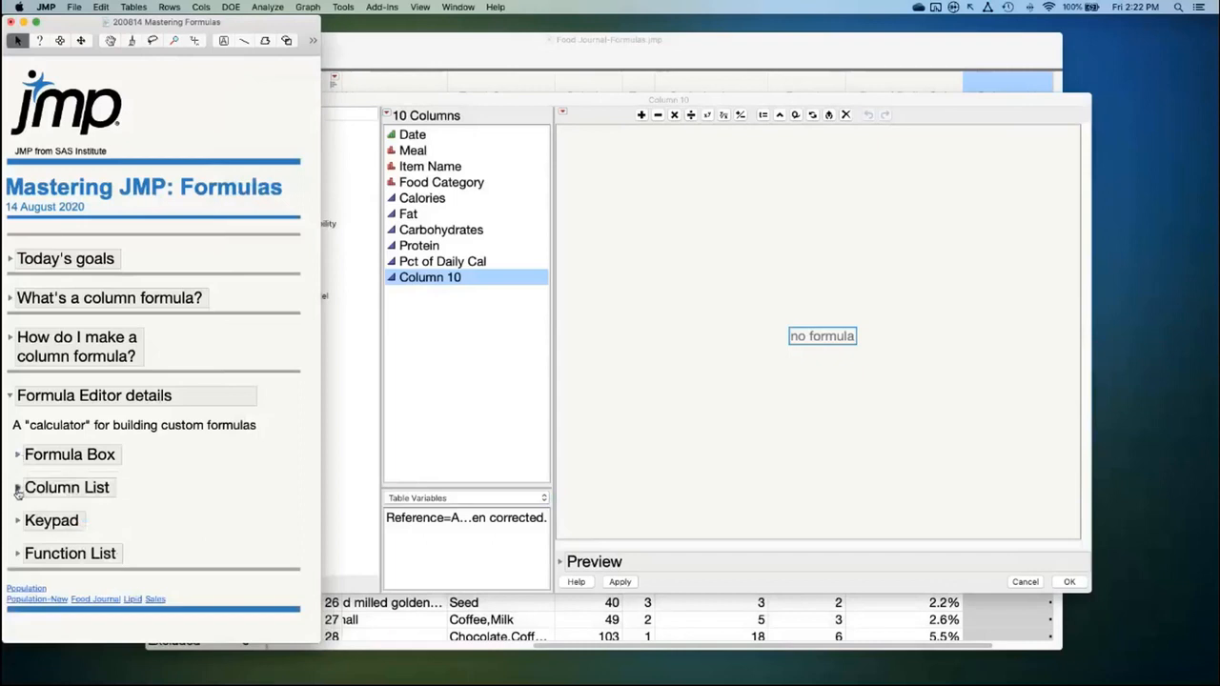
click(18, 489)
scroll(262, 520, down, 1)
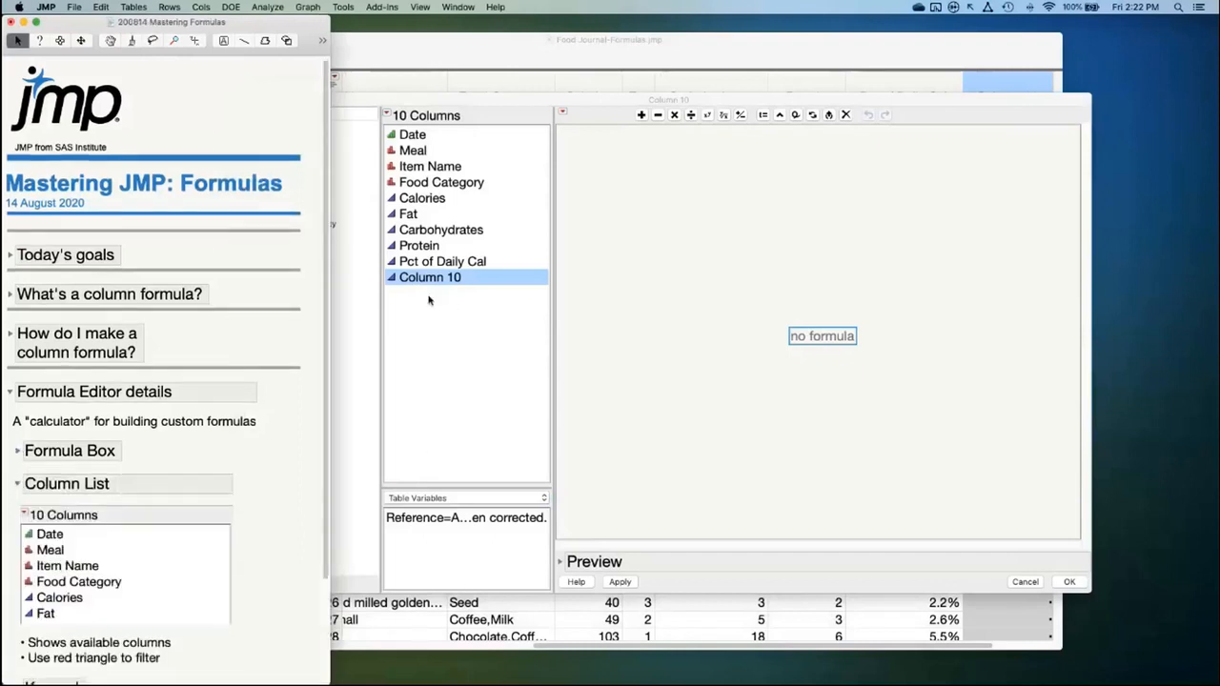
Look over the Formula Editor's column list filtering options, and insert Calories into the new column's formula
click(547, 167)
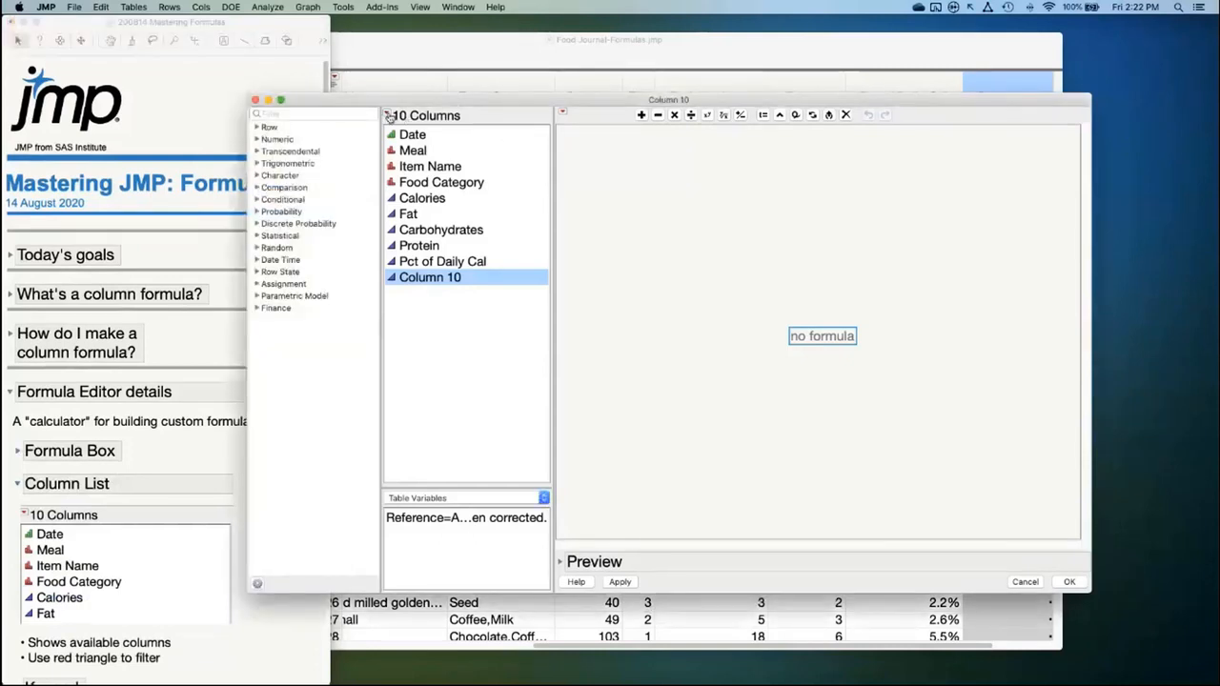
click(388, 115)
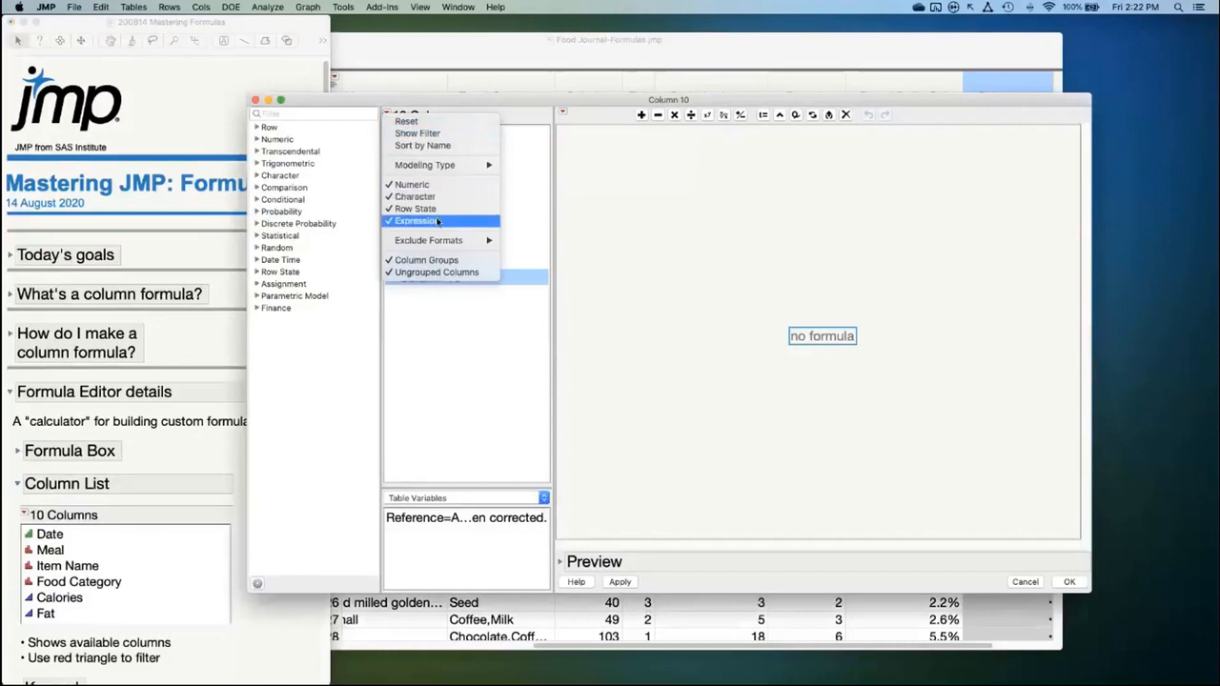
click(529, 127)
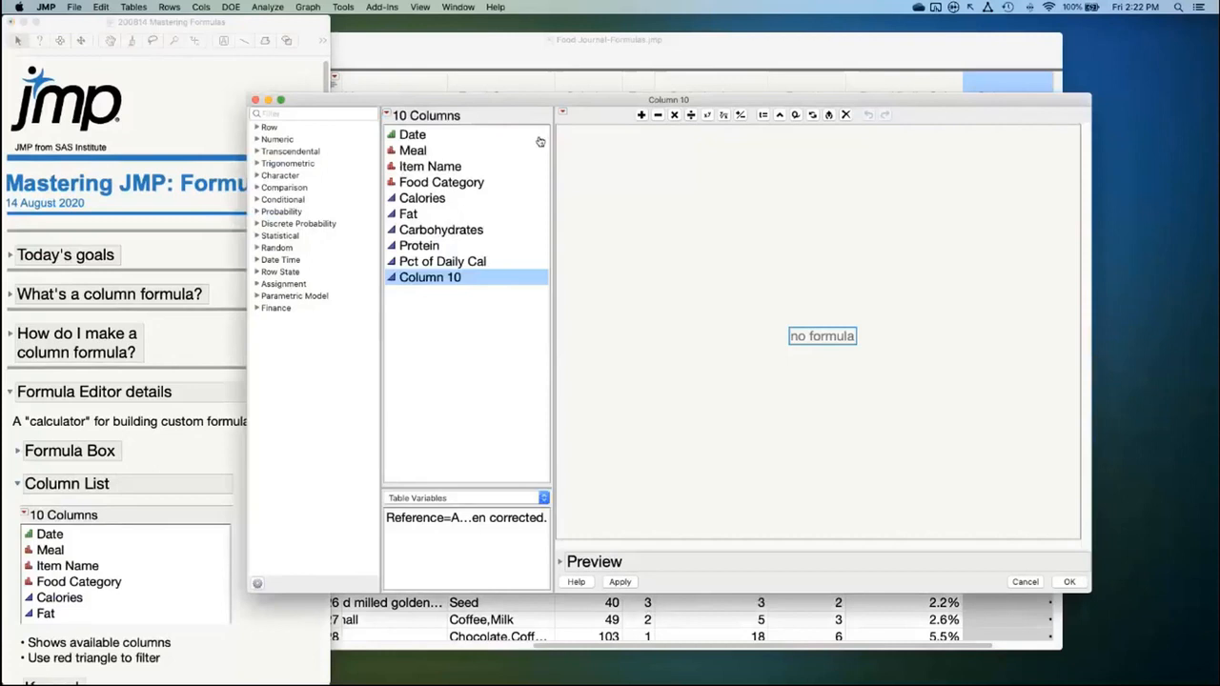
click(433, 200)
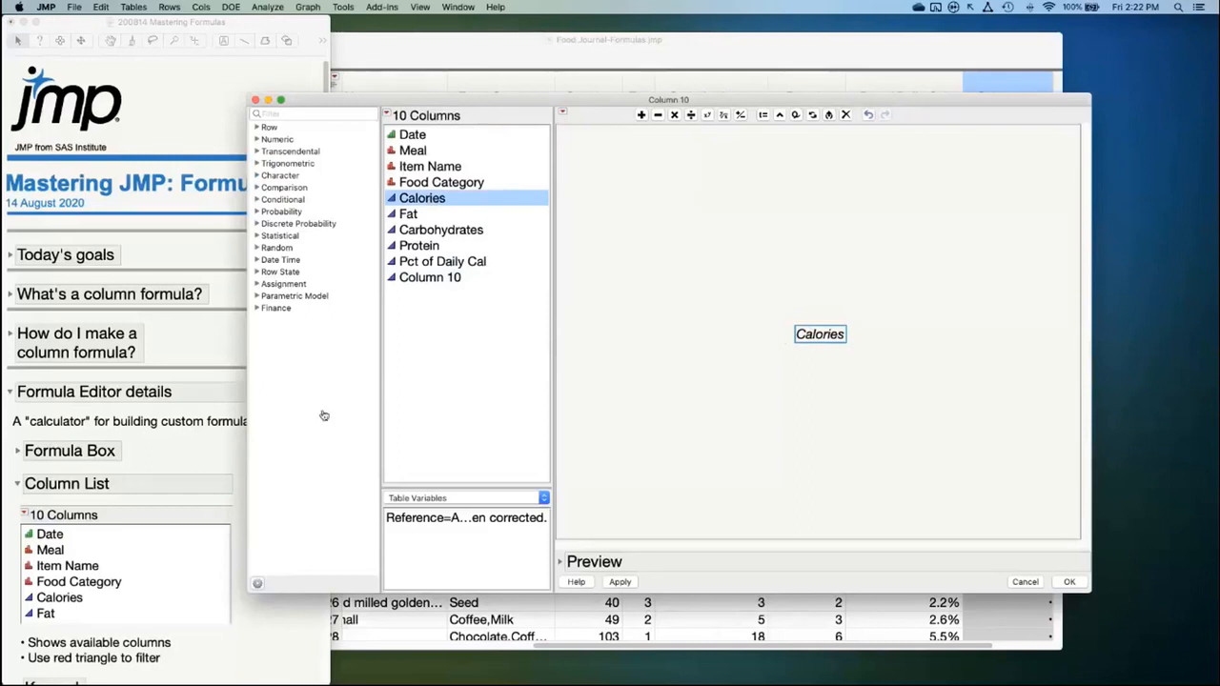
Collapse the journal's Column List topic, expand its Keypad topic, and examine the Formula Editor's keypad operators
click(193, 441)
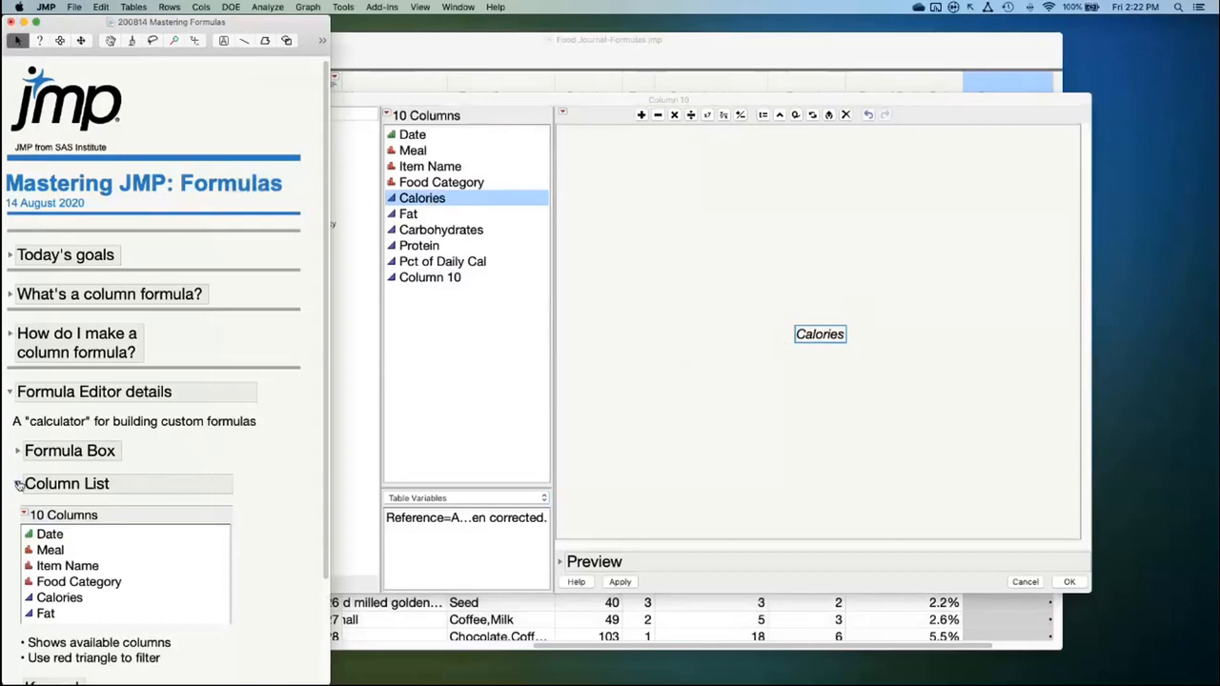
click(18, 484)
click(19, 520)
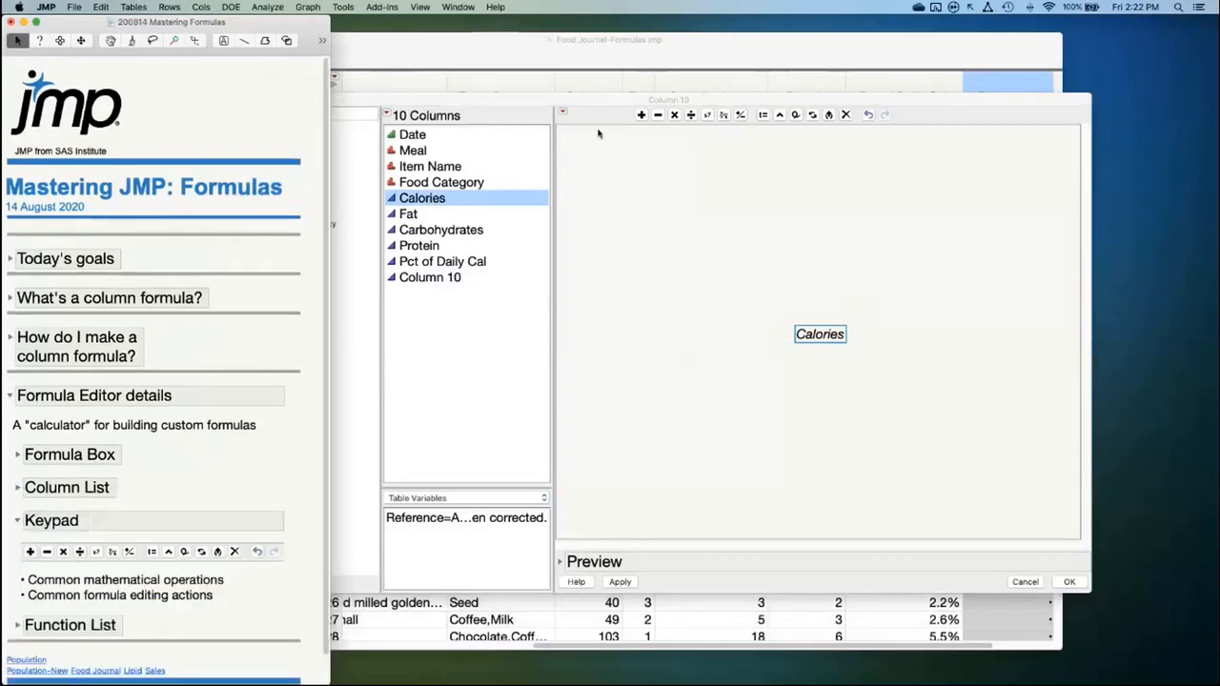
mouse_move(617, 111)
mouse_down()
mouse_move(776, 164)
mouse_move(917, 124)
mouse_move(843, 97)
mouse_move(633, 103)
mouse_up()
mouse_move(624, 110)
mouse_down()
mouse_move(632, 129)
mouse_move(758, 128)
mouse_move(753, 108)
mouse_up()
mouse_move(753, 107)
mouse_down()
mouse_move(758, 130)
mouse_move(899, 129)
mouse_move(899, 105)
mouse_up()
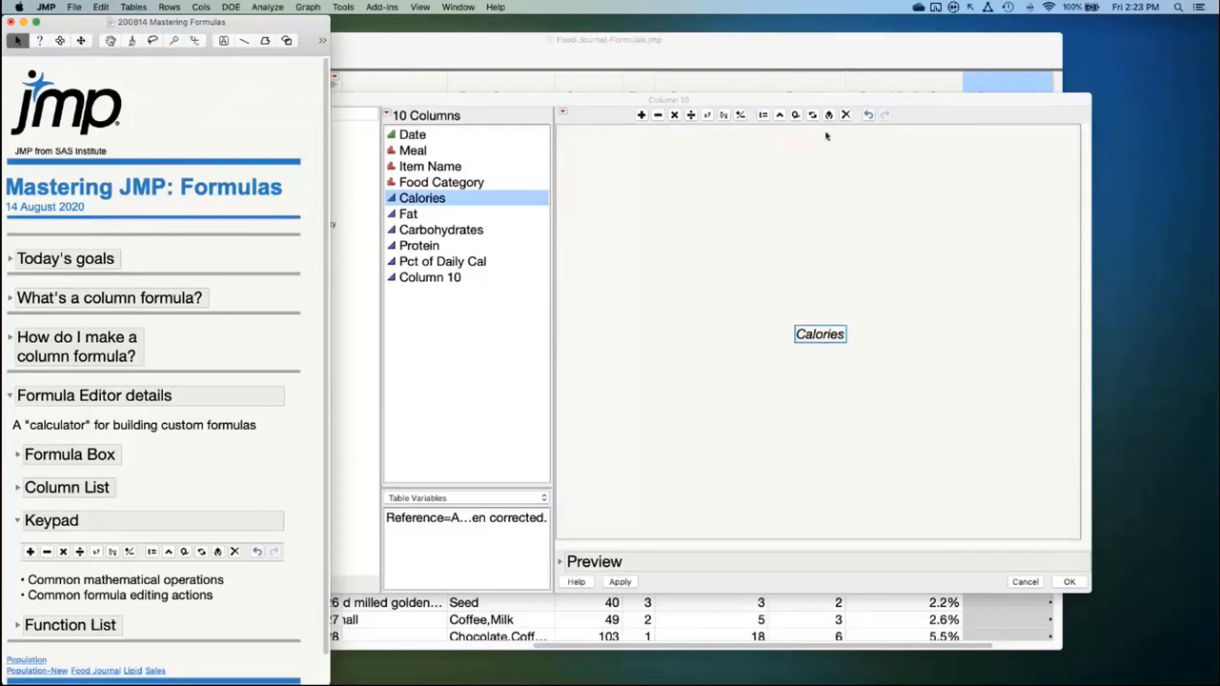
Add a division under Calories in the formula, undo it, and add the division again with an empty denominator
click(691, 115)
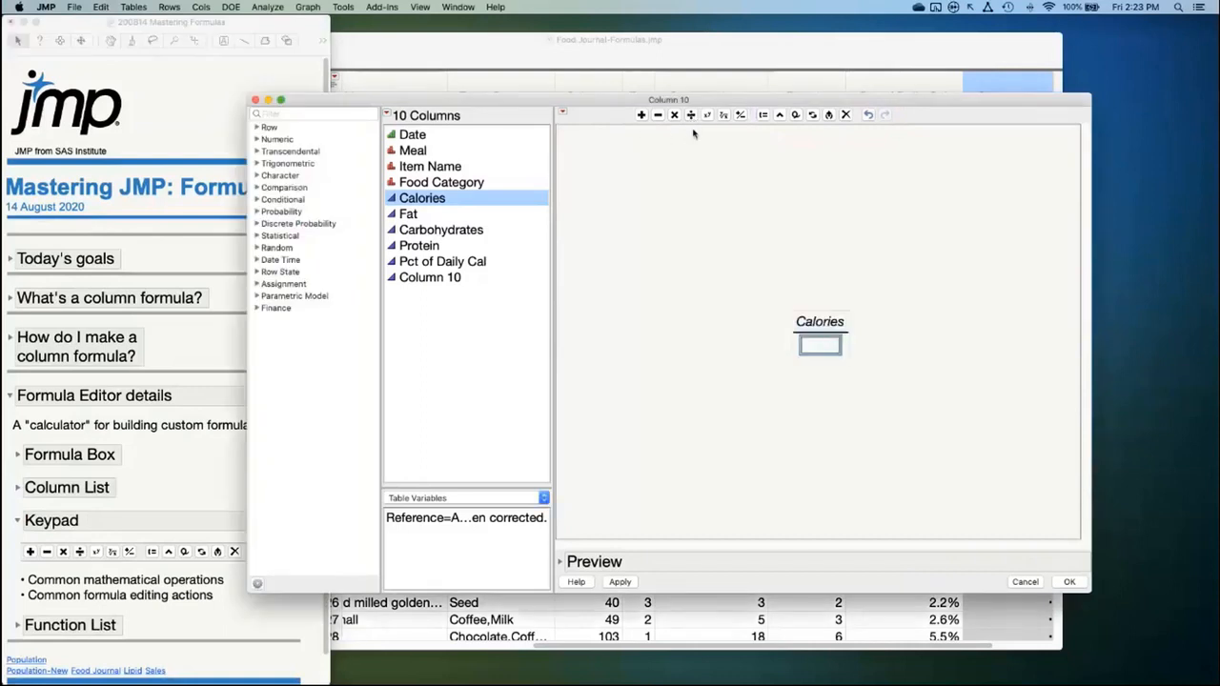
click(870, 115)
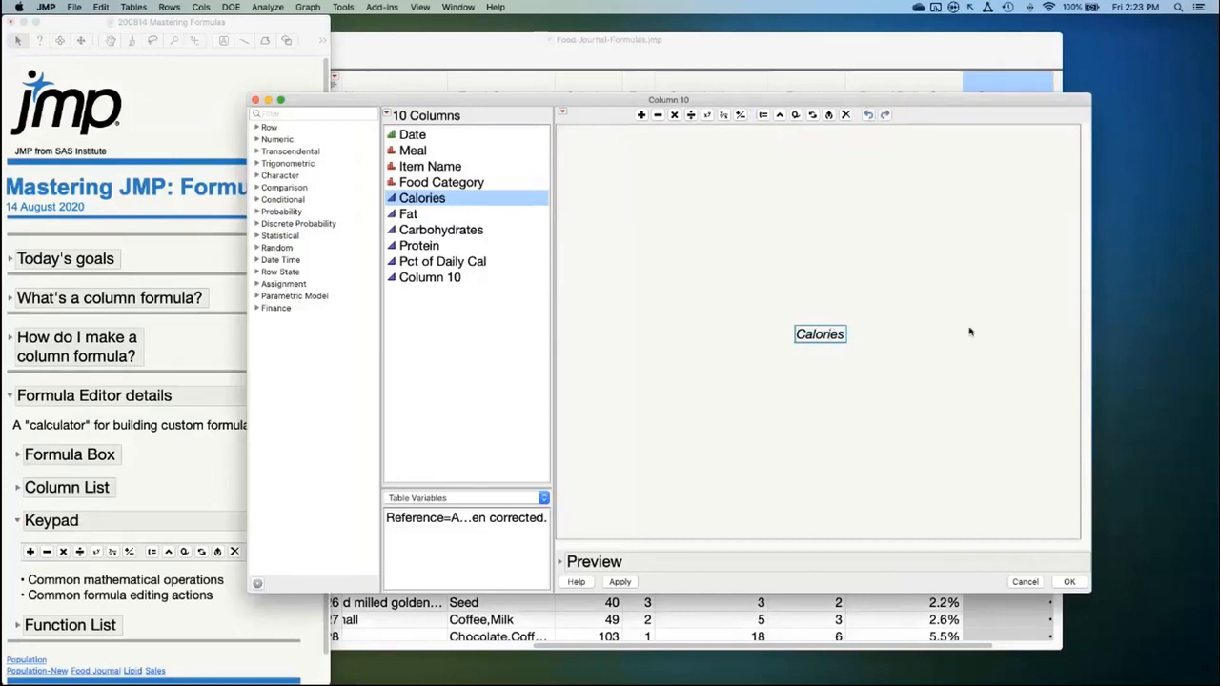
key(slash)
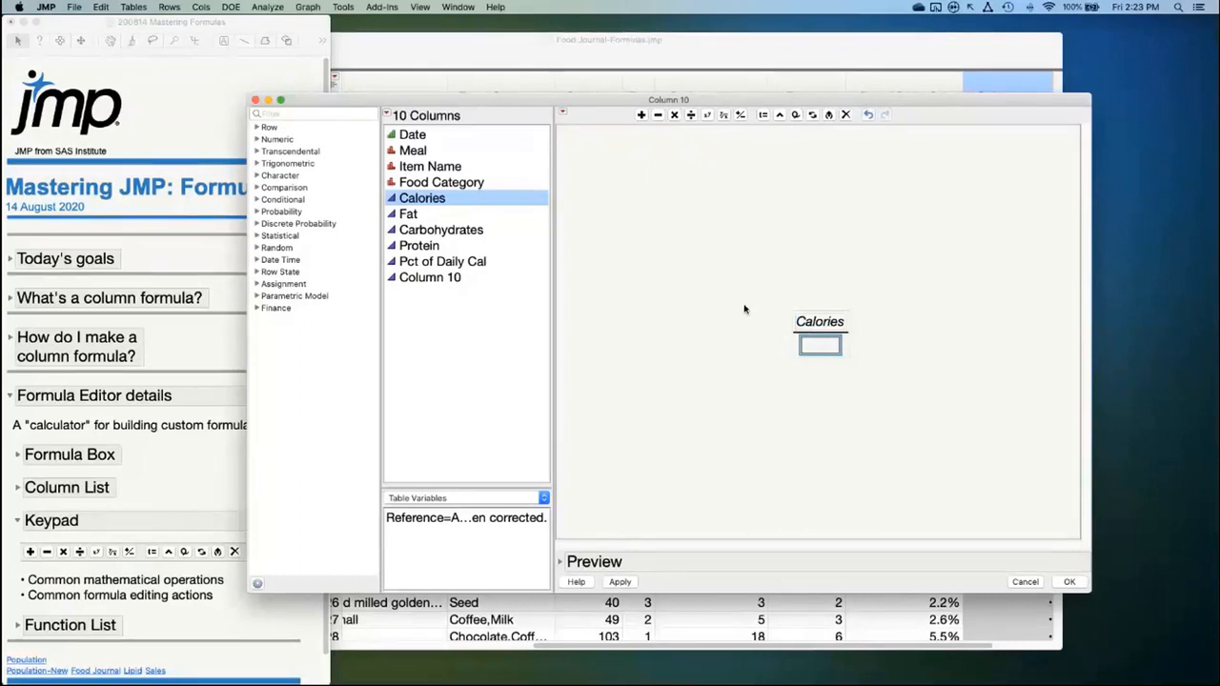
Collapse the journal's Keypad topic and expand its Function List topic
click(168, 500)
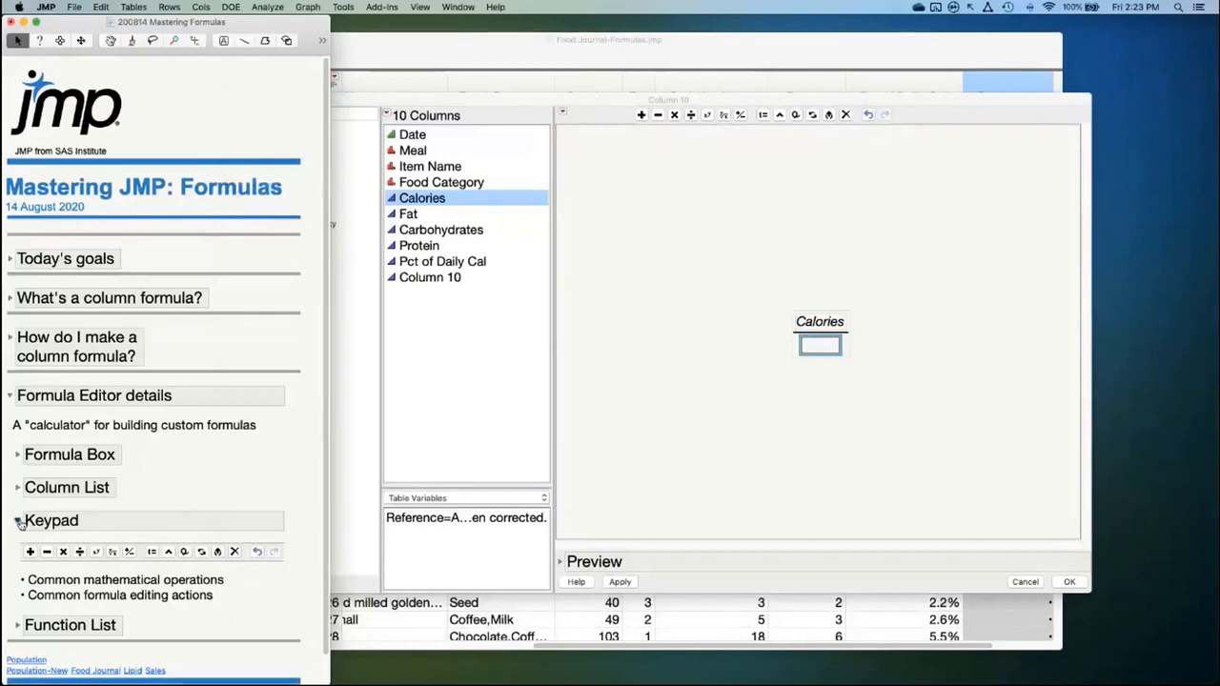
click(17, 521)
click(17, 554)
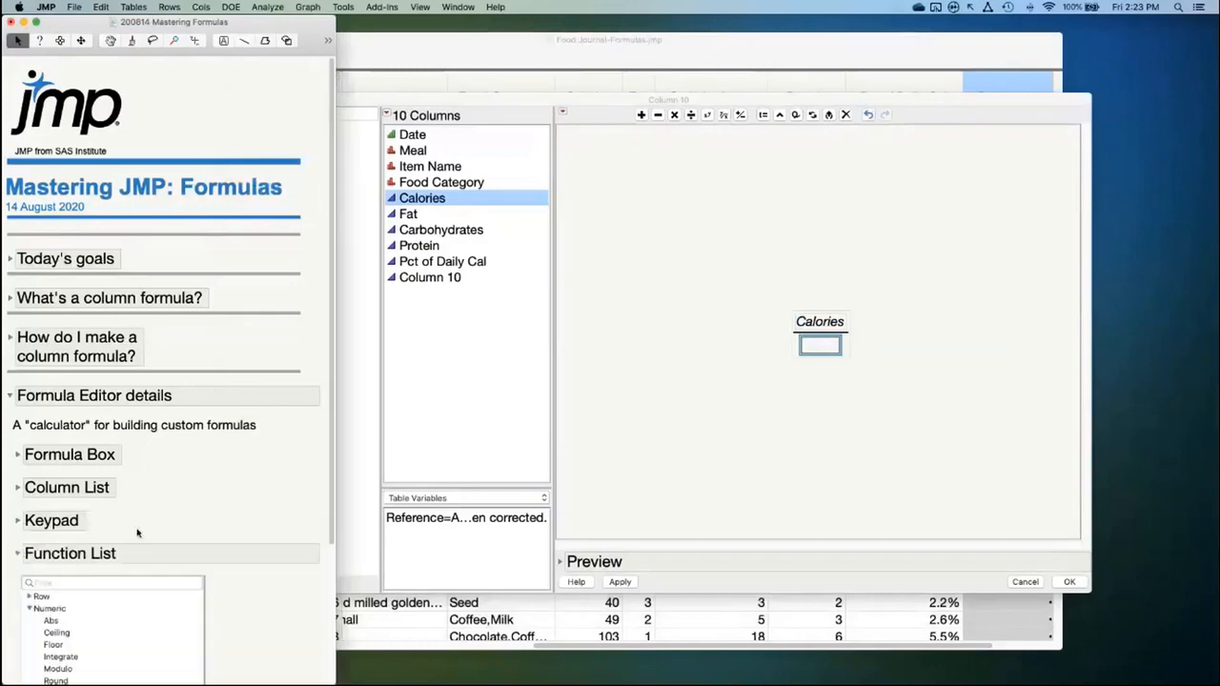
scroll(305, 519, down, 5)
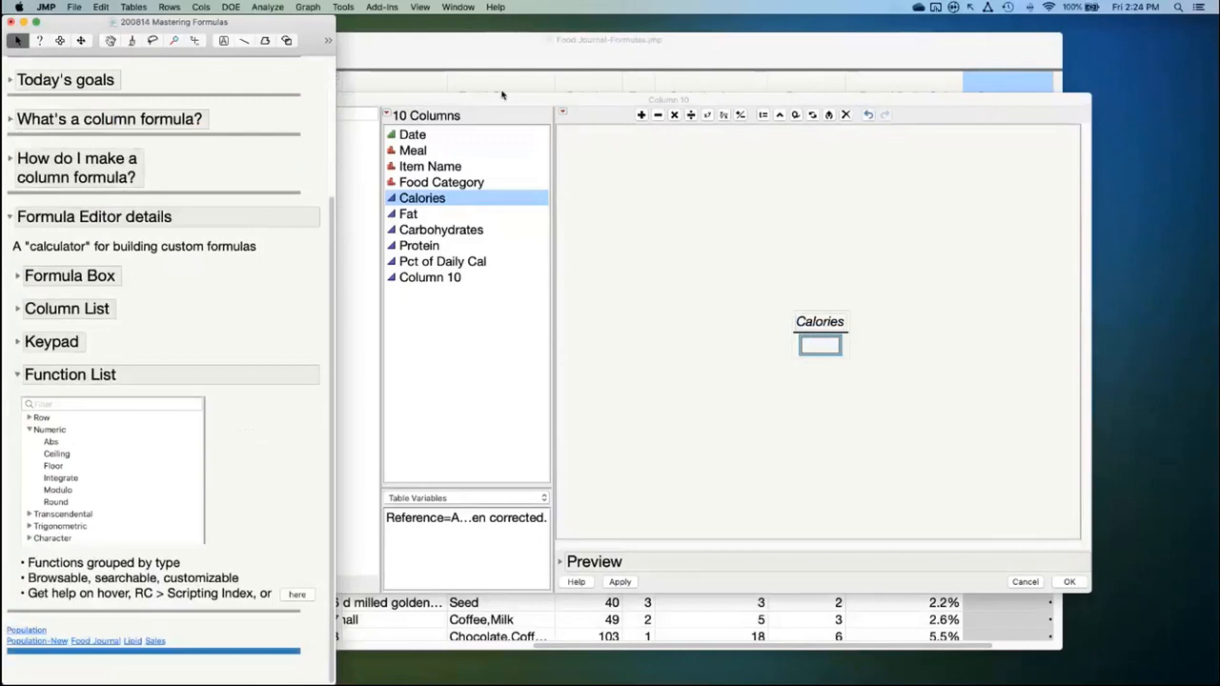
Bring the Formula Editor's function list into view, look over the Numeric function group, and collapse the group again
drag(502, 95, 598, 75)
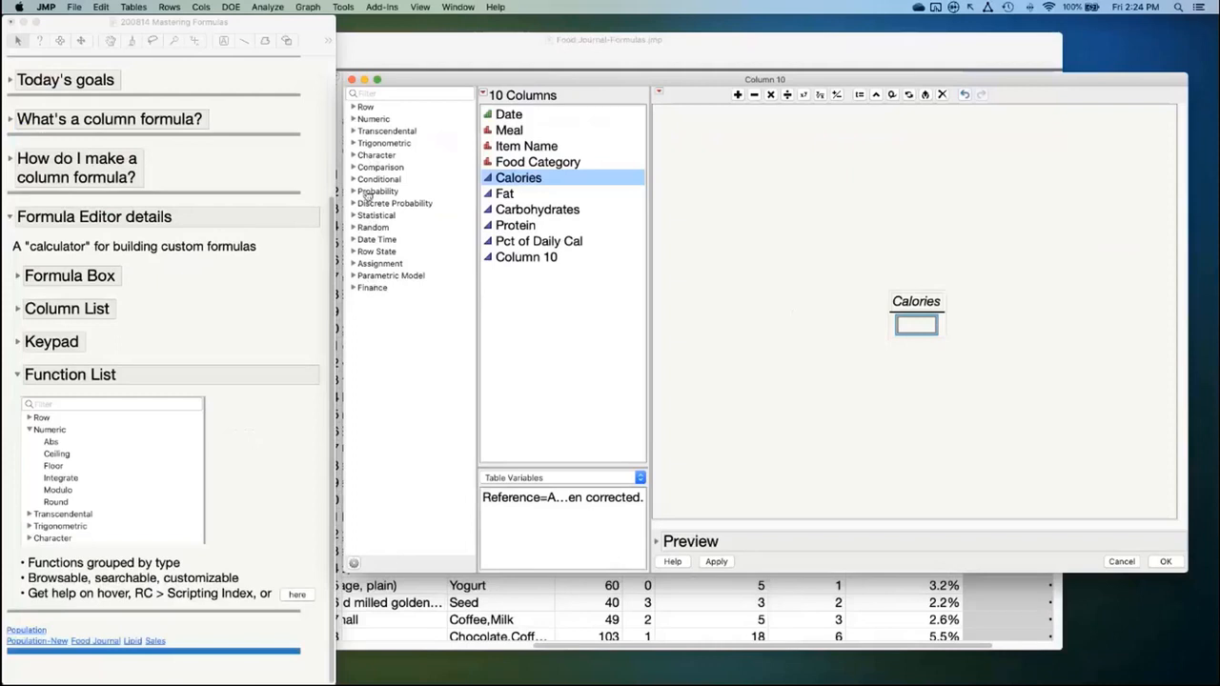
click(353, 119)
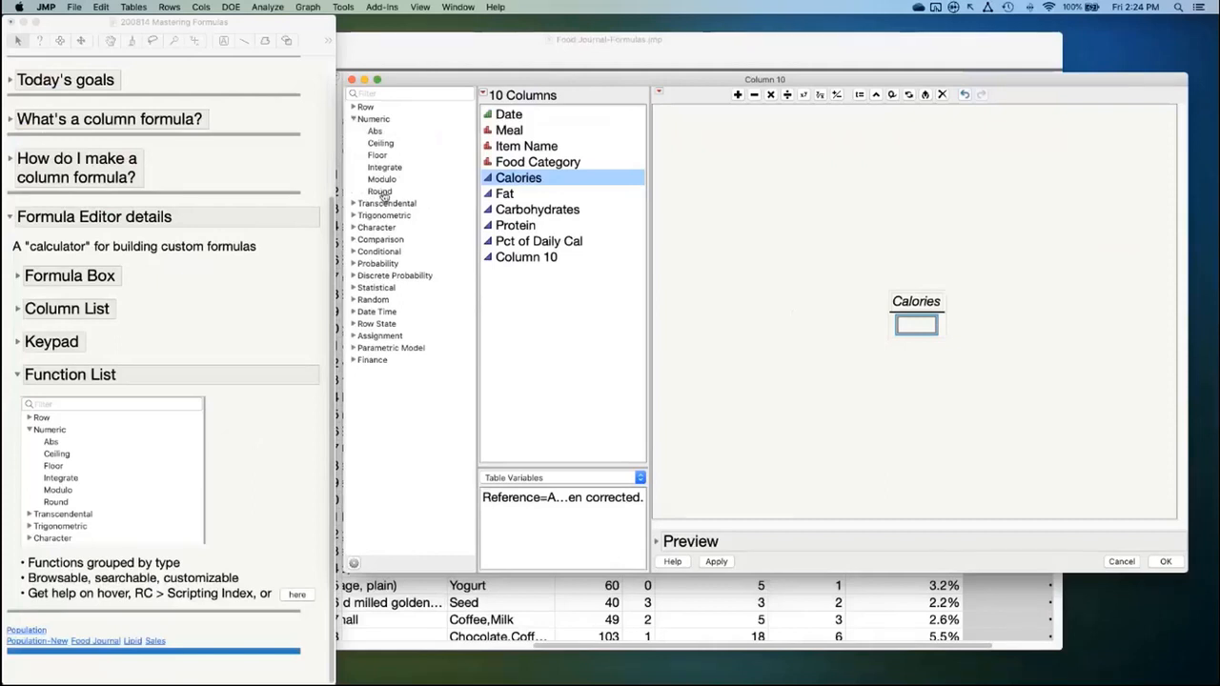
mouse_move(375, 135)
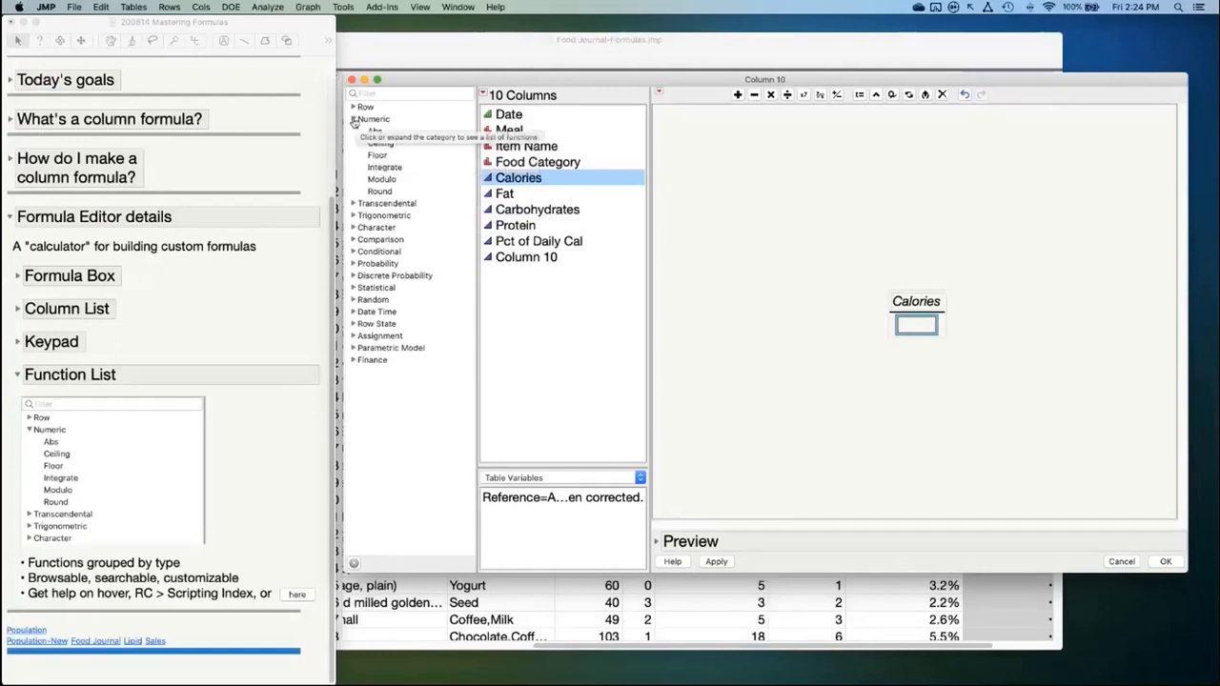
click(354, 119)
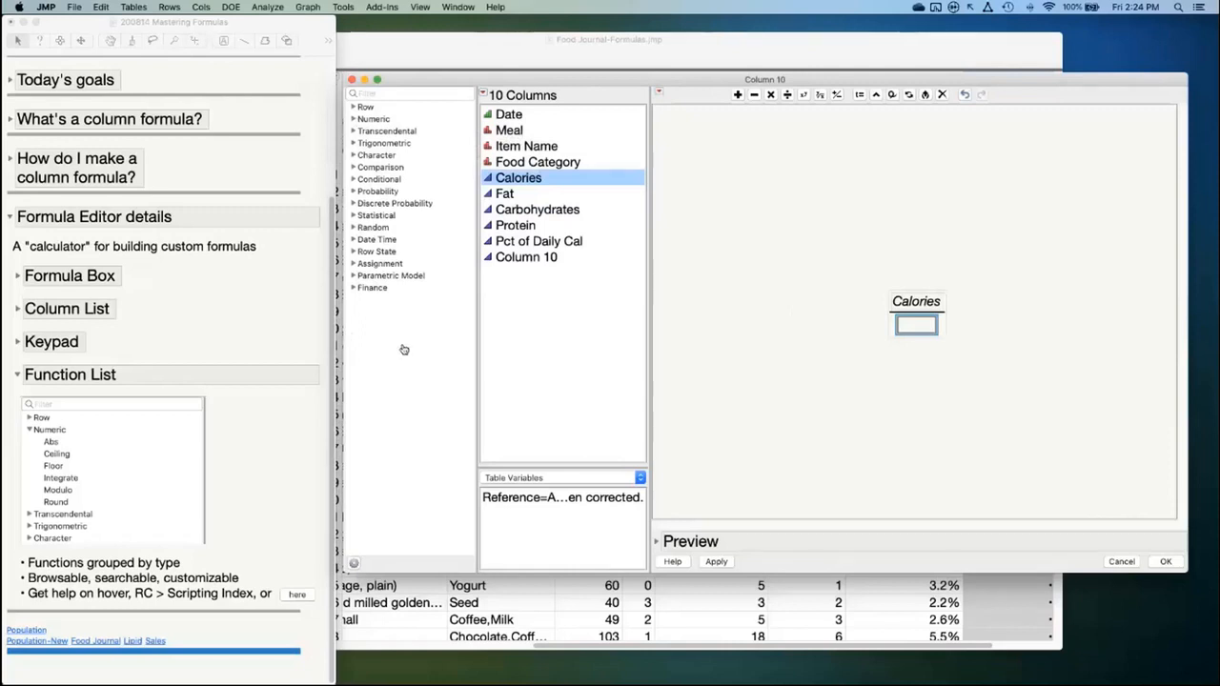
Filter the Formula Editor's function list for "sum" and read the descriptions of the matching functions
click(447, 96)
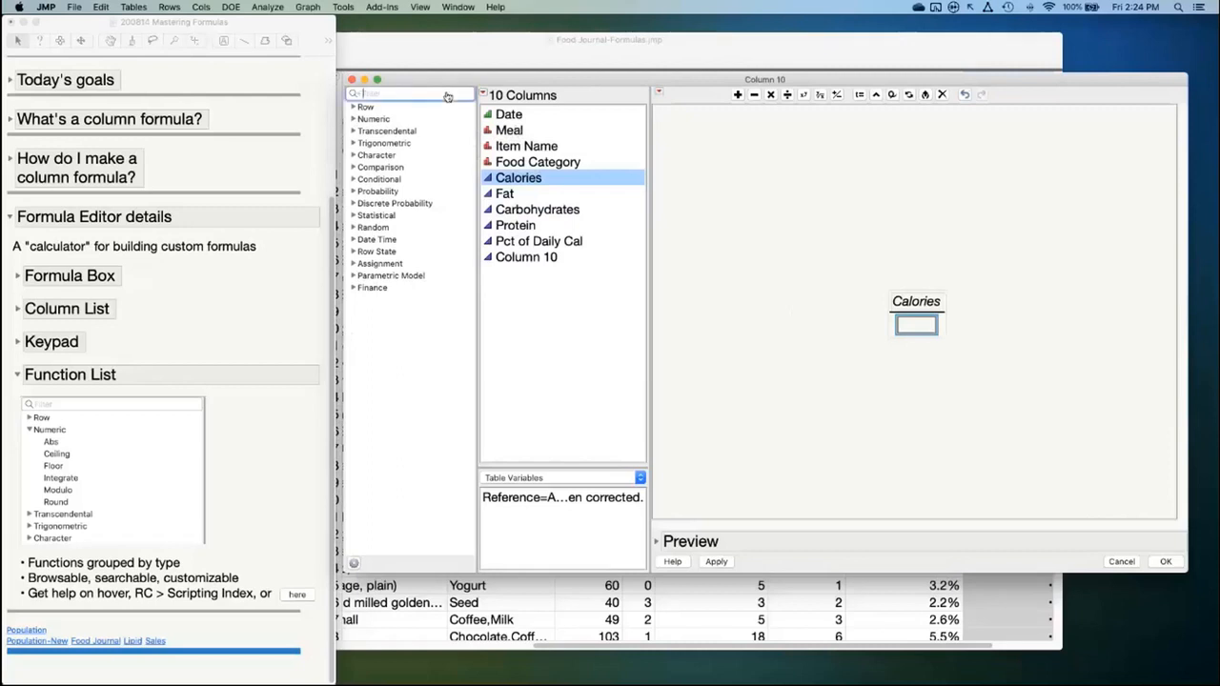
text(sum)
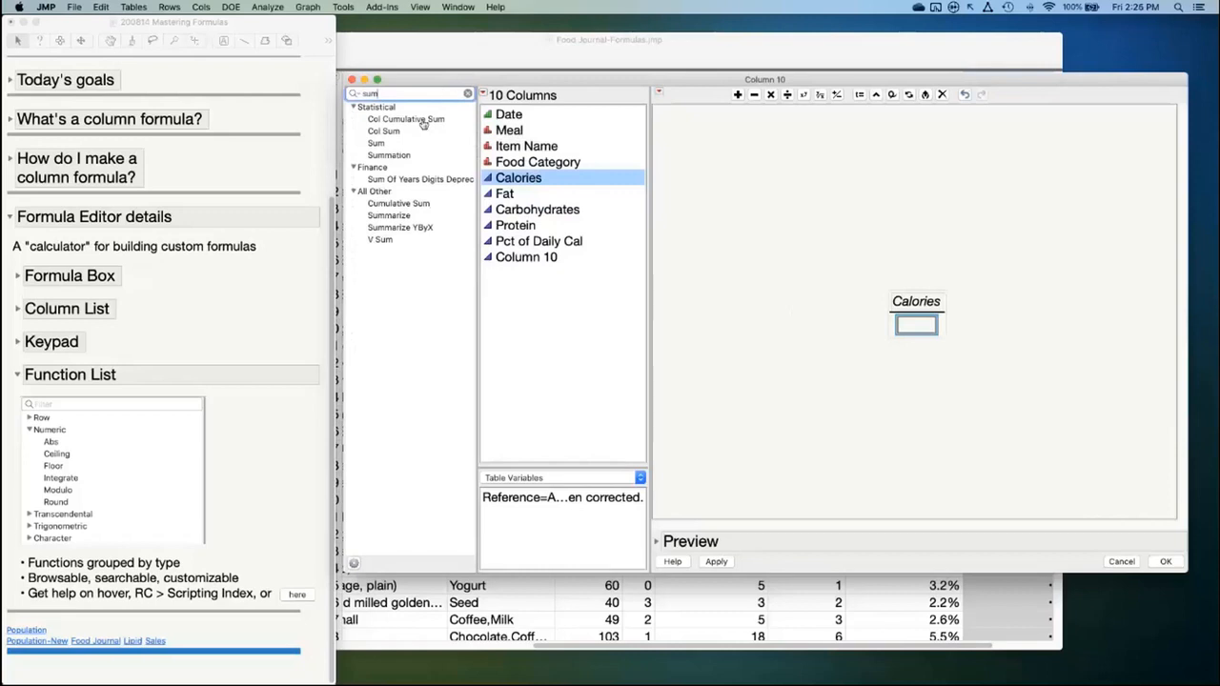
mouse_move(379, 145)
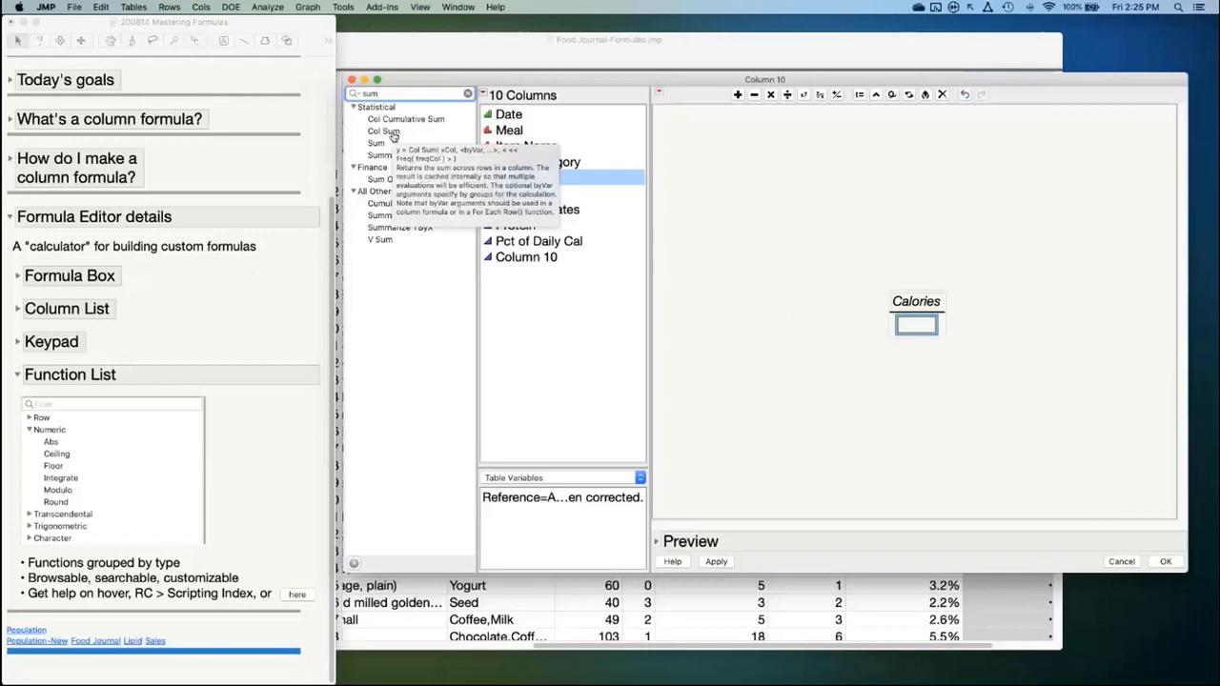
Look up Col Sum in the Scripting Index, examine its syntax and example script, and close the index
right_click(392, 135)
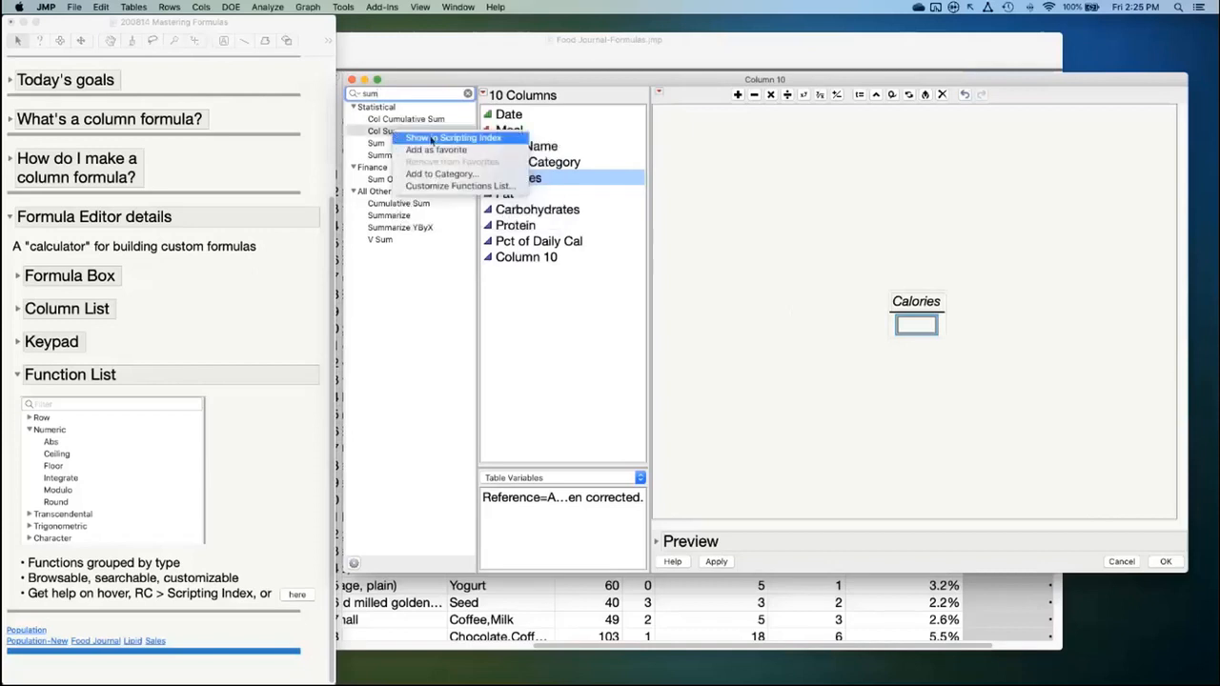
click(621, 124)
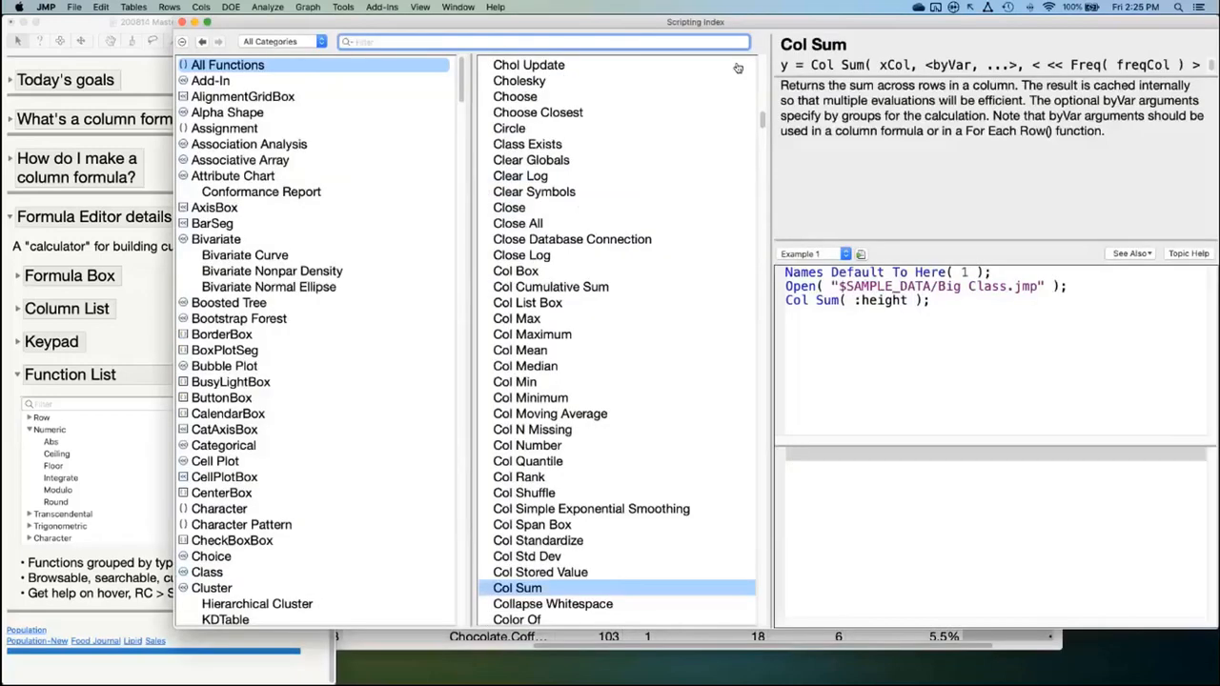
drag(788, 20, 694, 41)
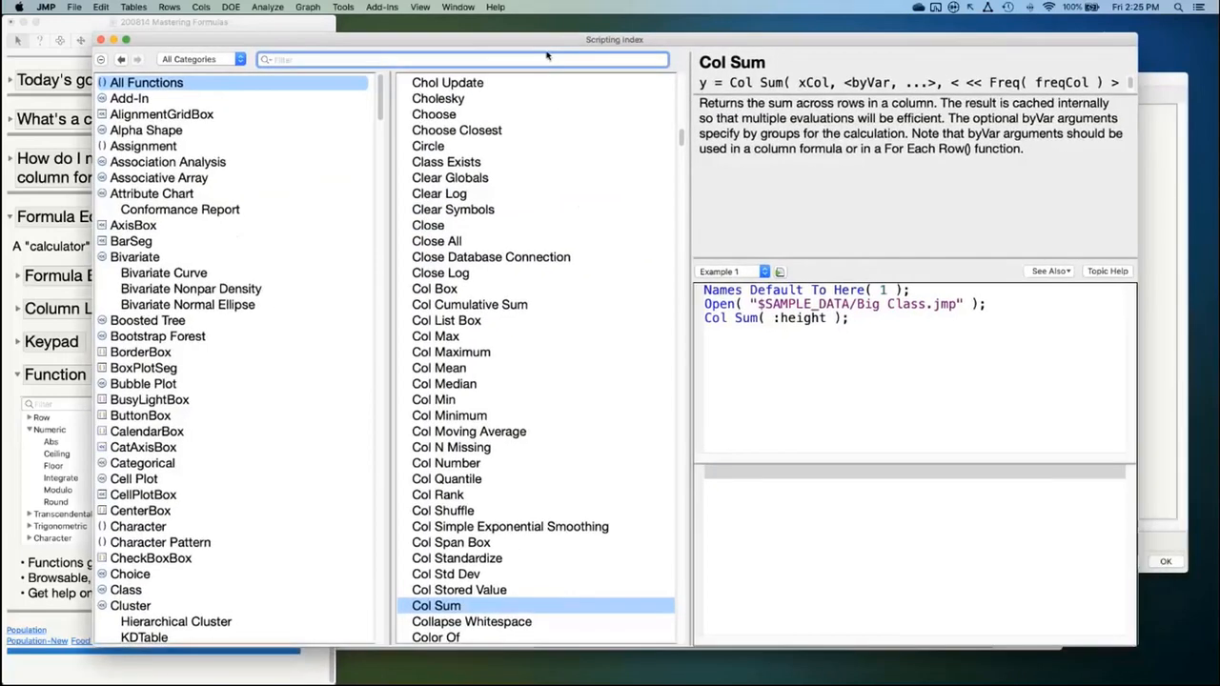
click(493, 7)
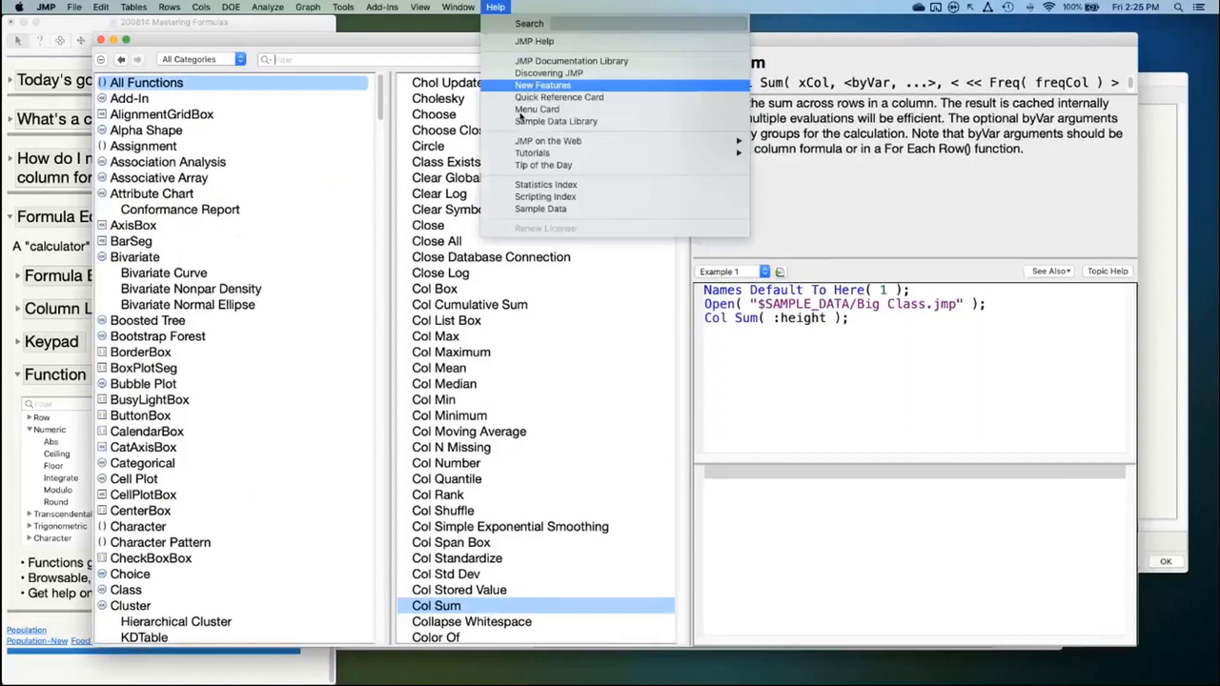
click(594, 196)
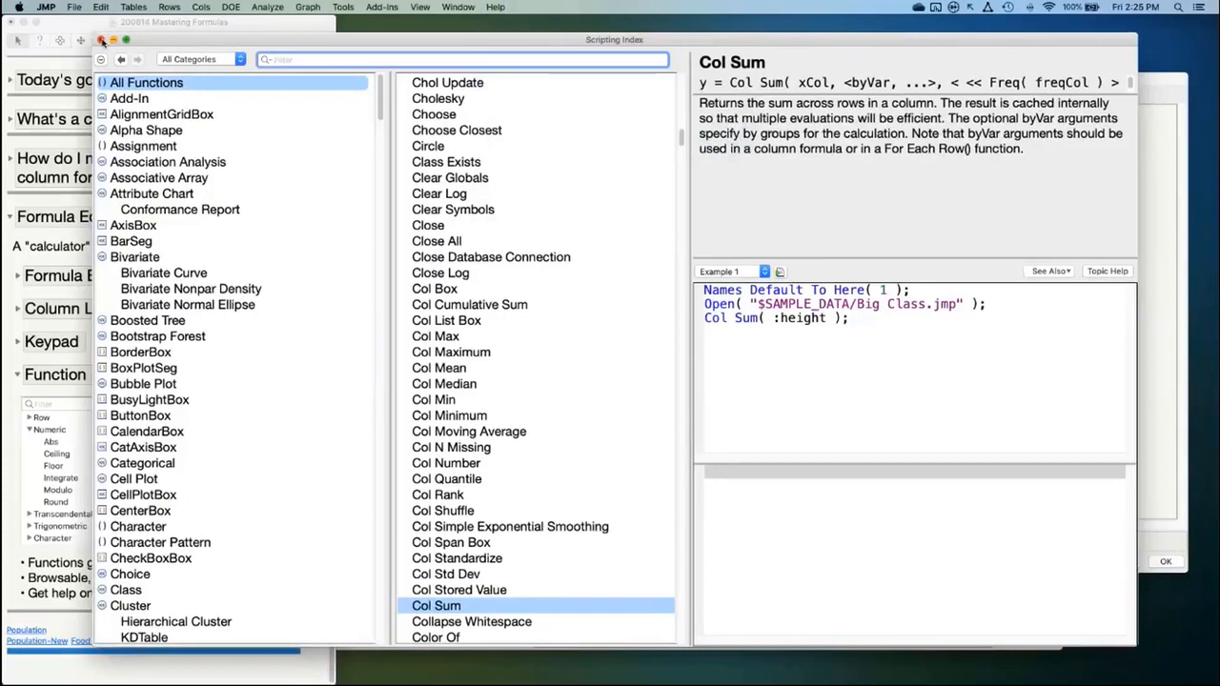
click(102, 40)
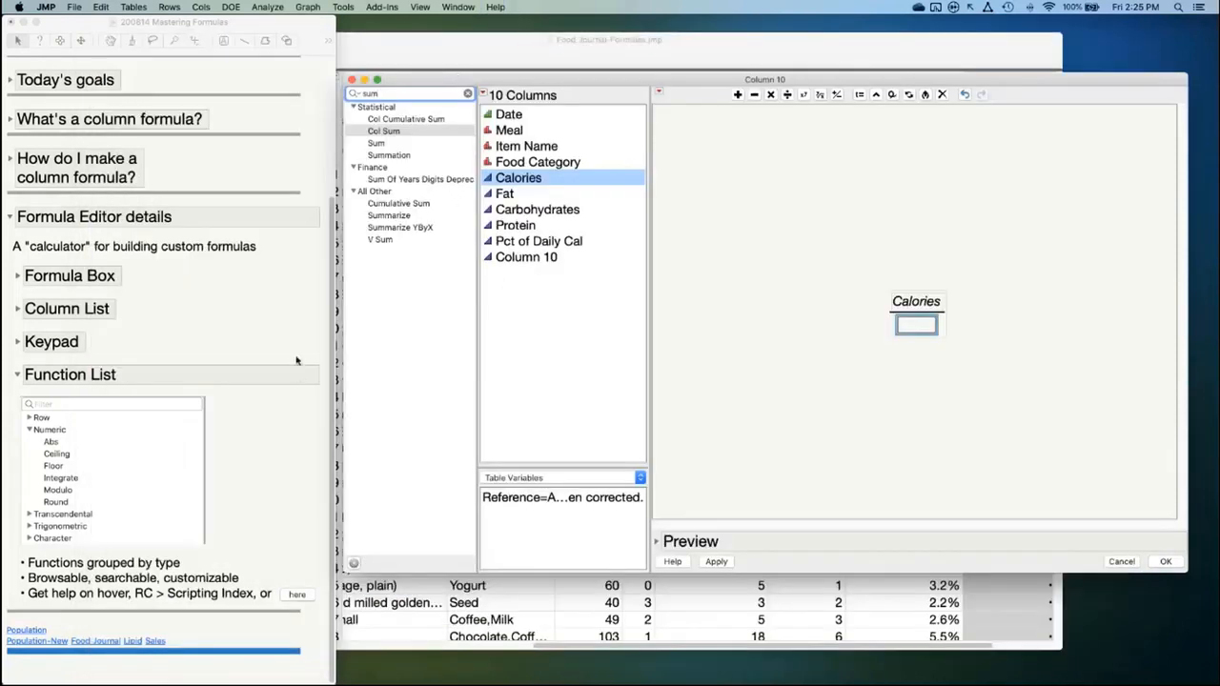
Open the Formula Functions Reference web page linked in the journal, look through its function categories, and close it
click(305, 594)
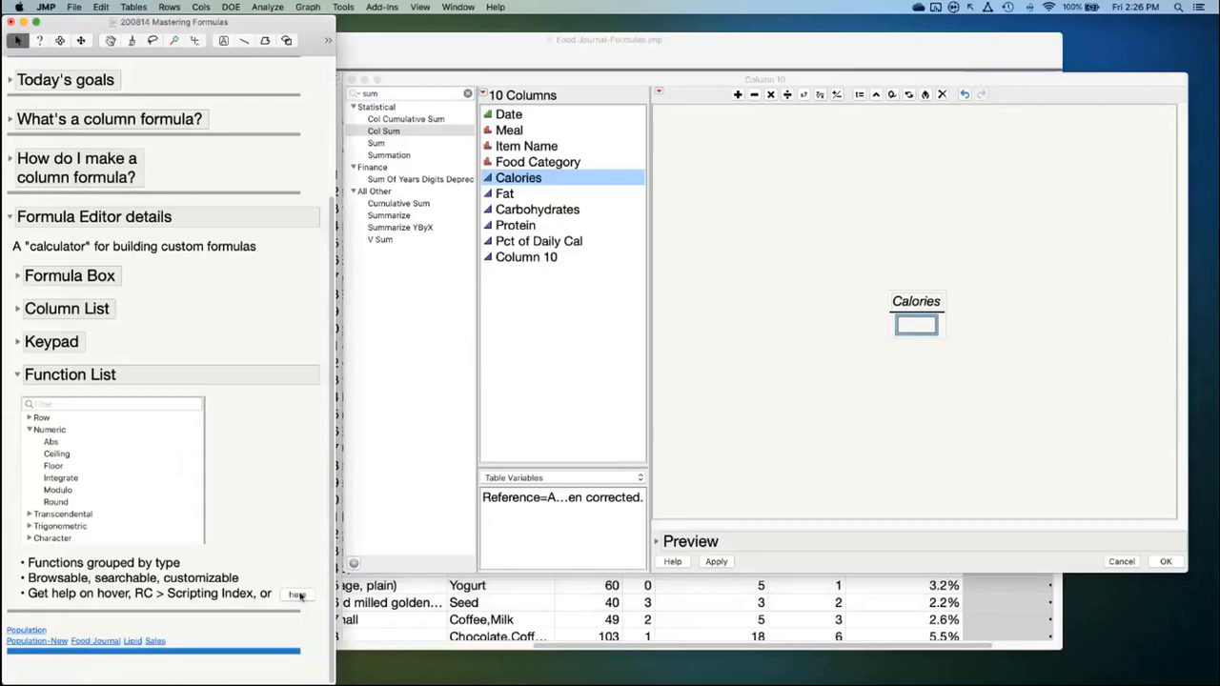
click(299, 594)
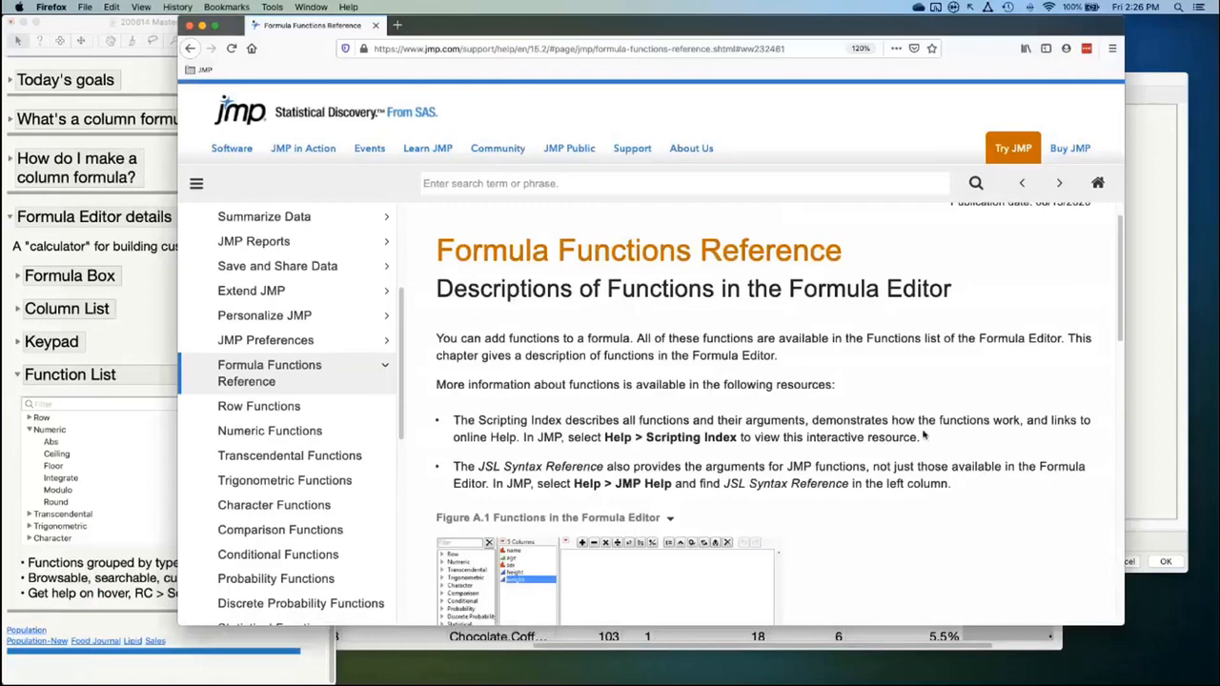
scroll(923, 435, down, 4)
scroll(923, 435, down, 7)
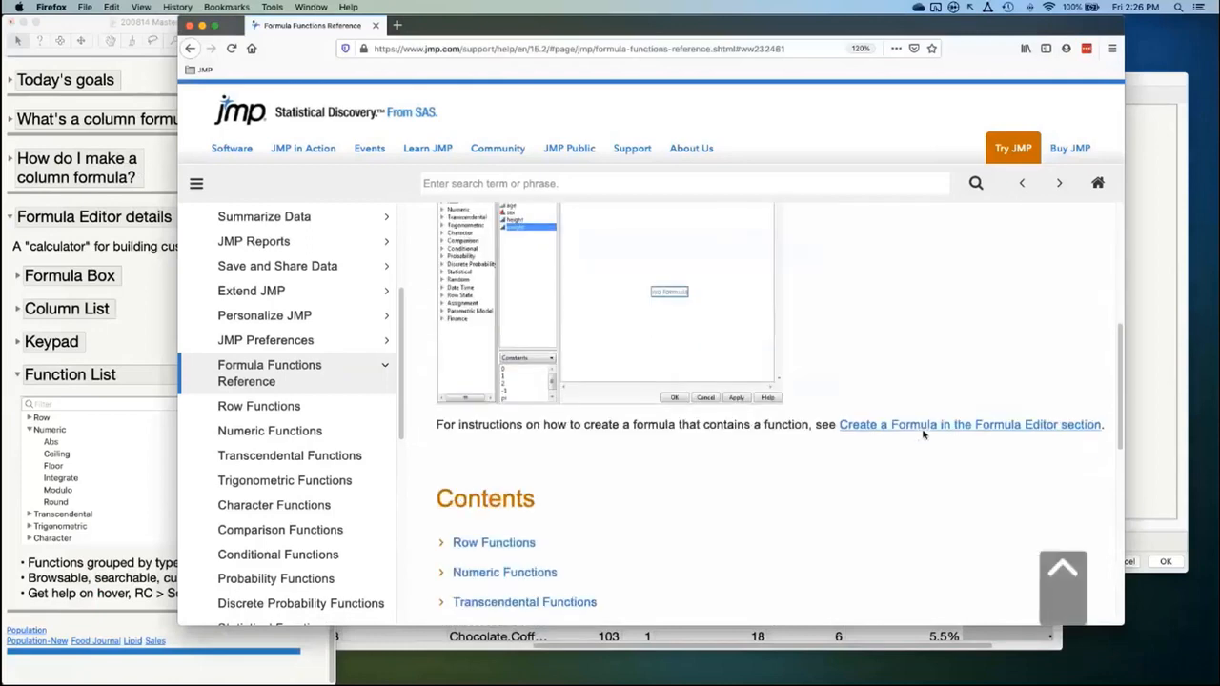
scroll(923, 435, down, 3)
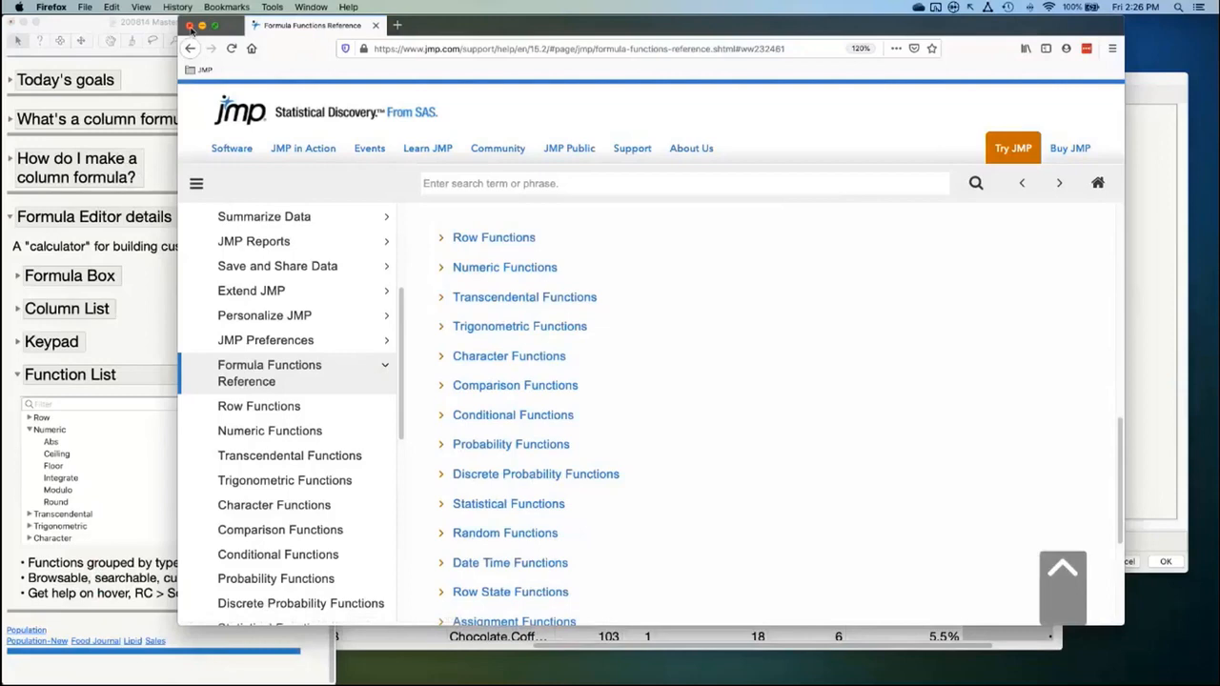
click(190, 26)
Insert Col Sum with Calories as its argument in the formula's denominator and apply the formula to Column 10
drag(703, 89, 642, 88)
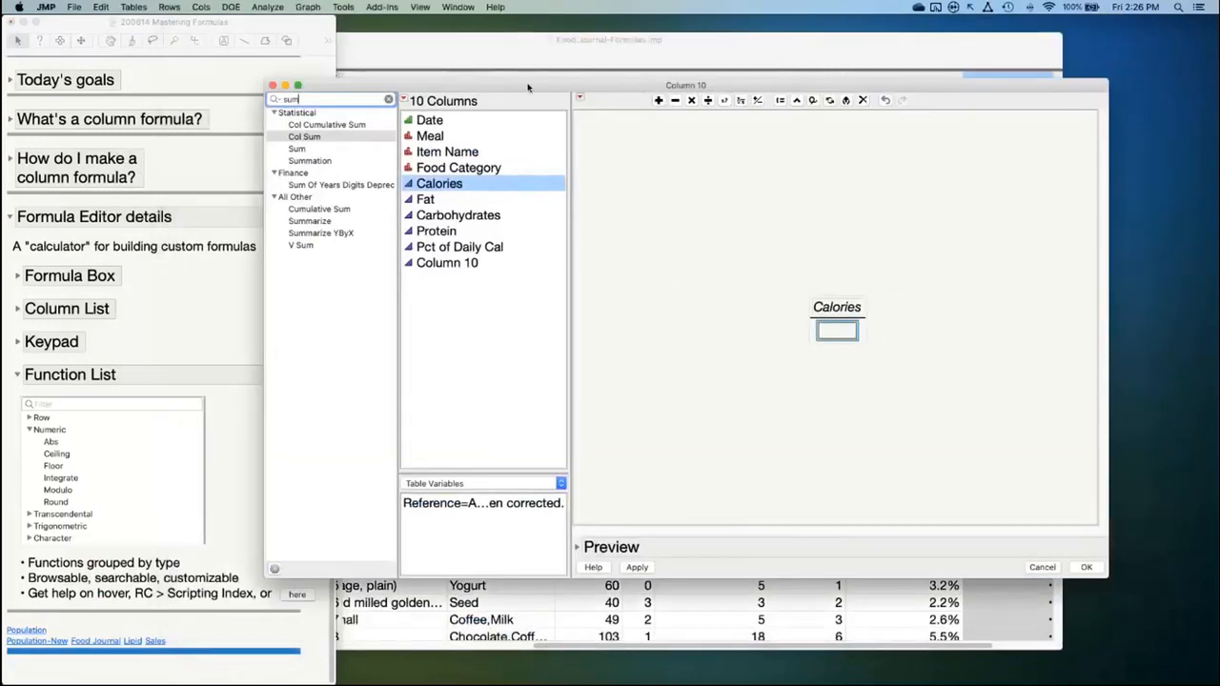
click(311, 138)
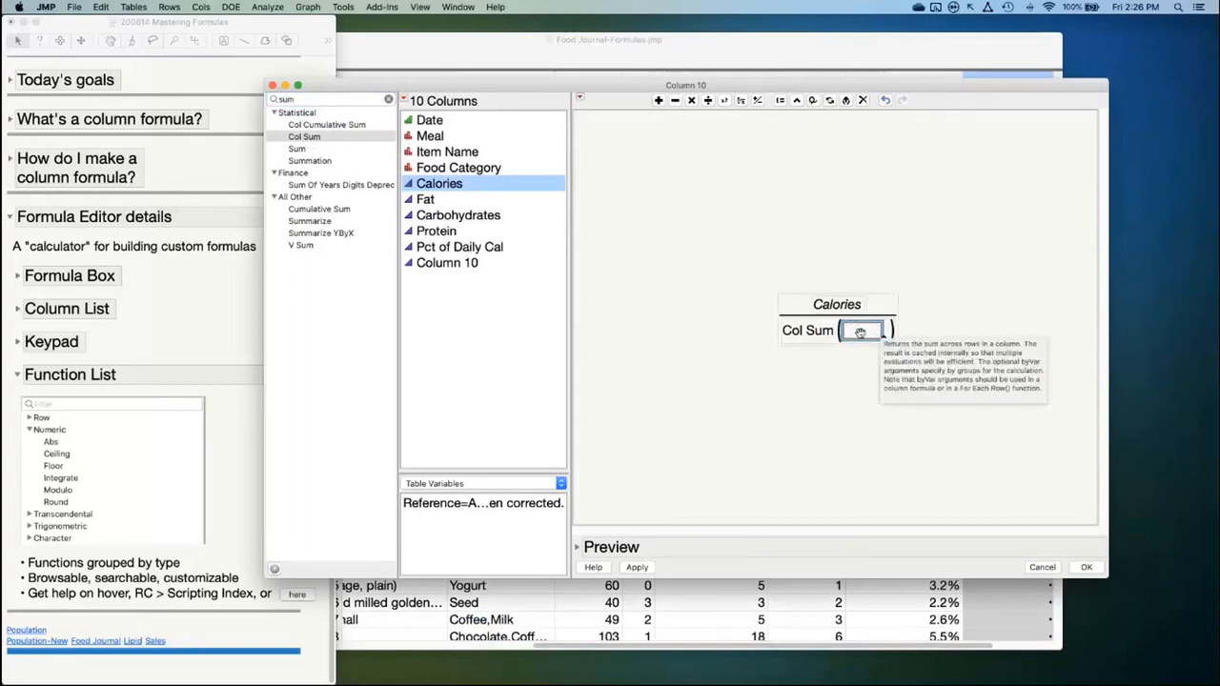
click(440, 189)
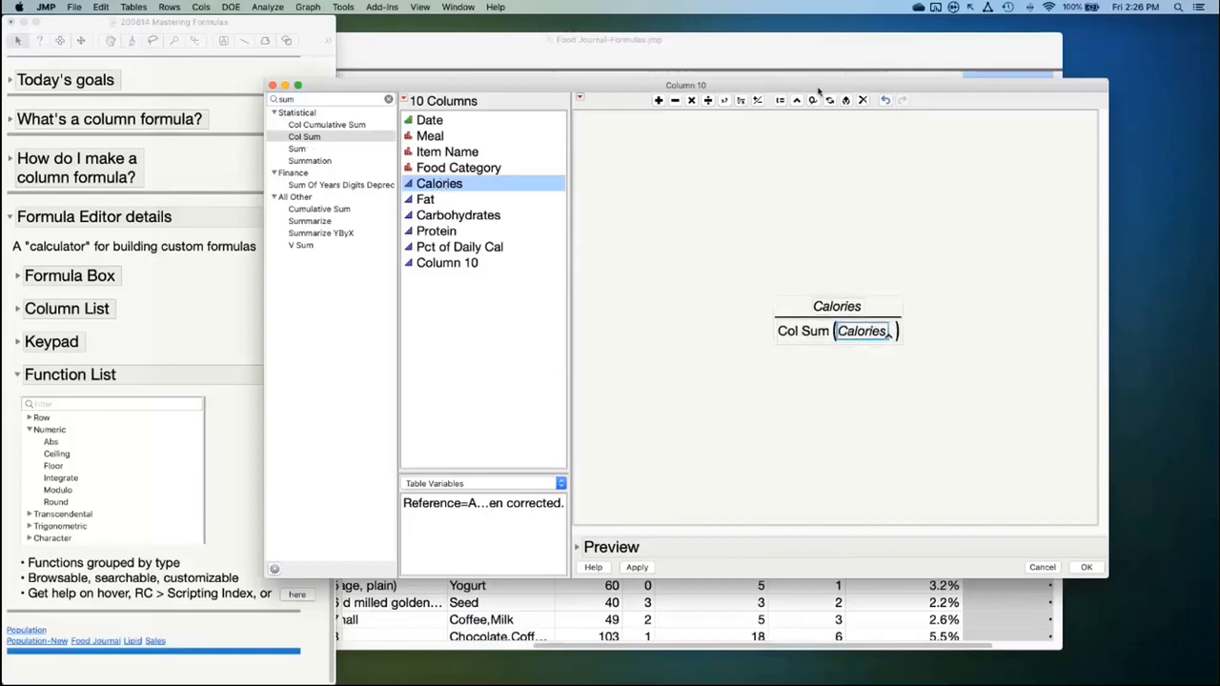
drag(818, 89, 656, 104)
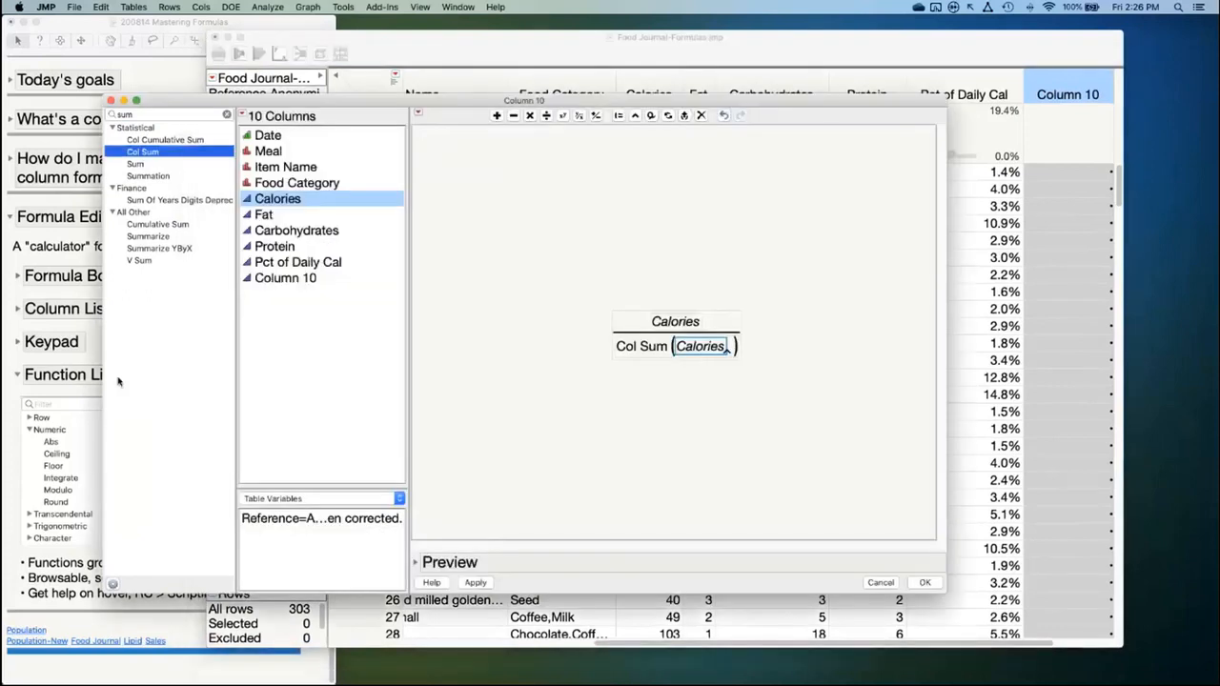
click(476, 583)
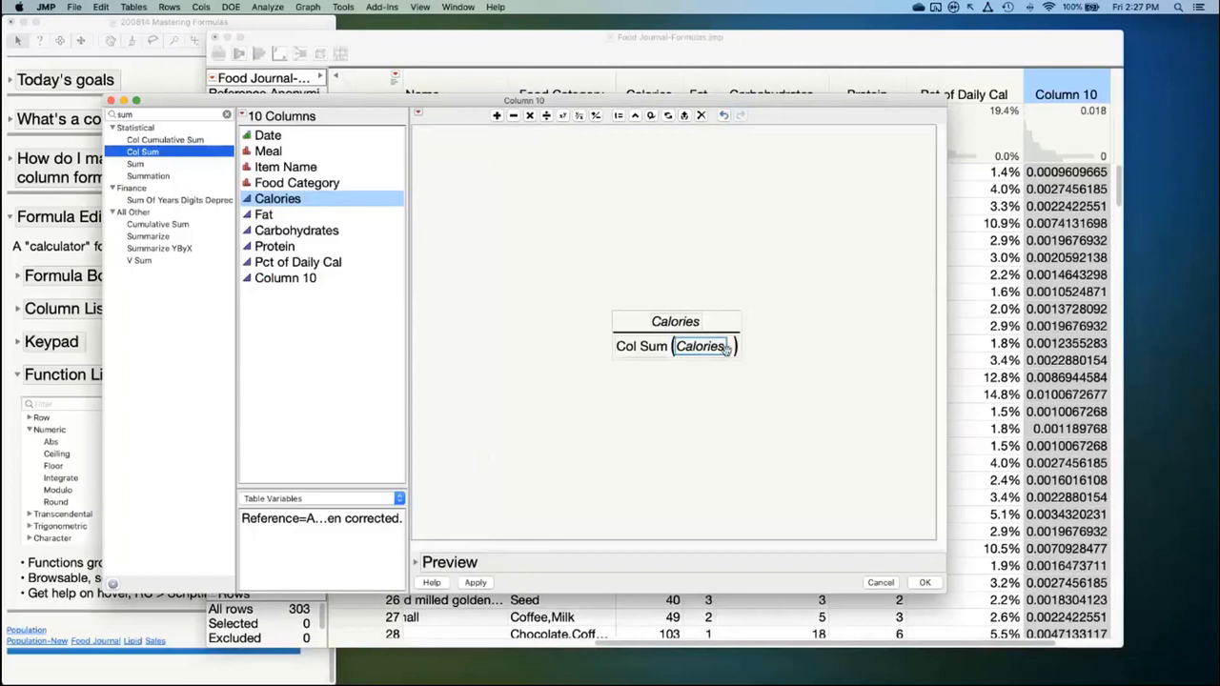
Add Date as the by variable of Col Sum in the denominator and apply the updated formula
mouse_move(726, 361)
click(636, 119)
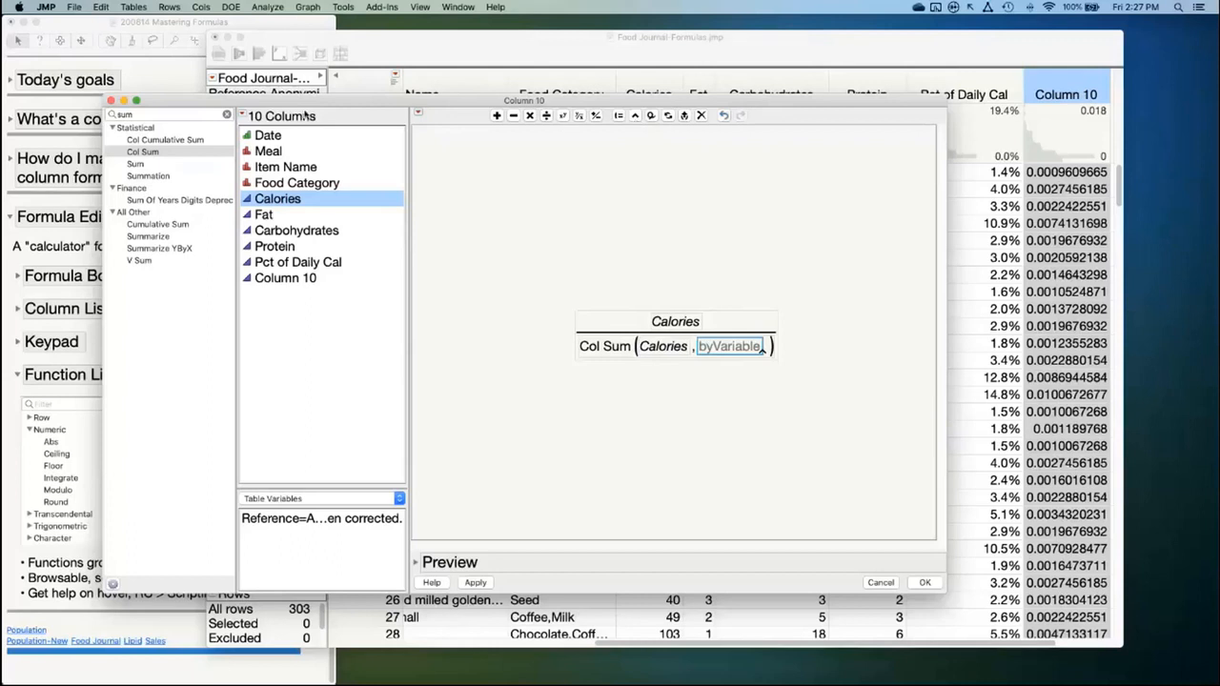
click(280, 139)
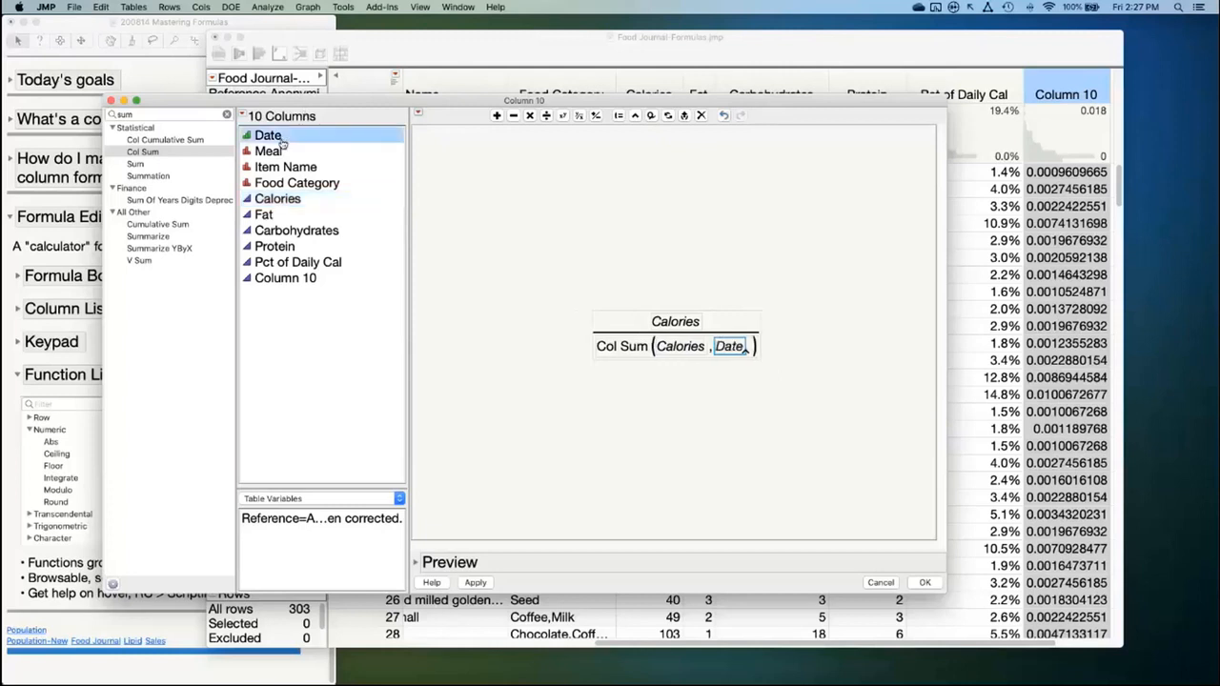
click(475, 584)
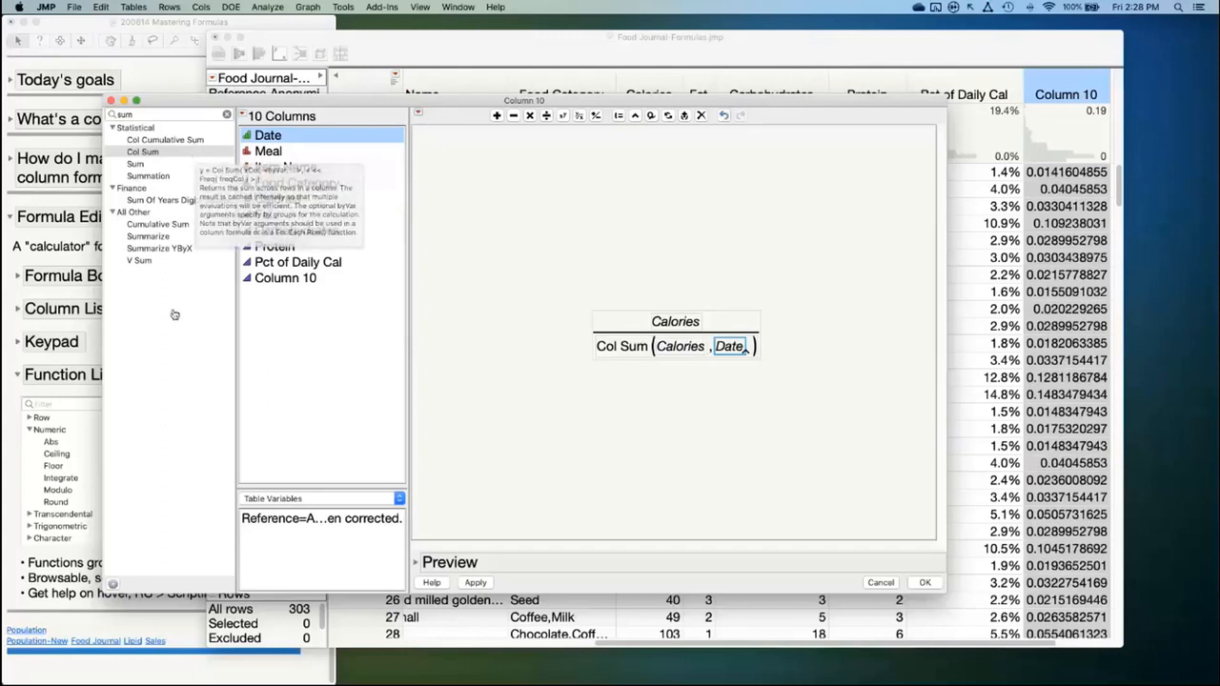
Filter the function list for "round" instead and wrap the Date argument of Col Sum in Round
click(227, 116)
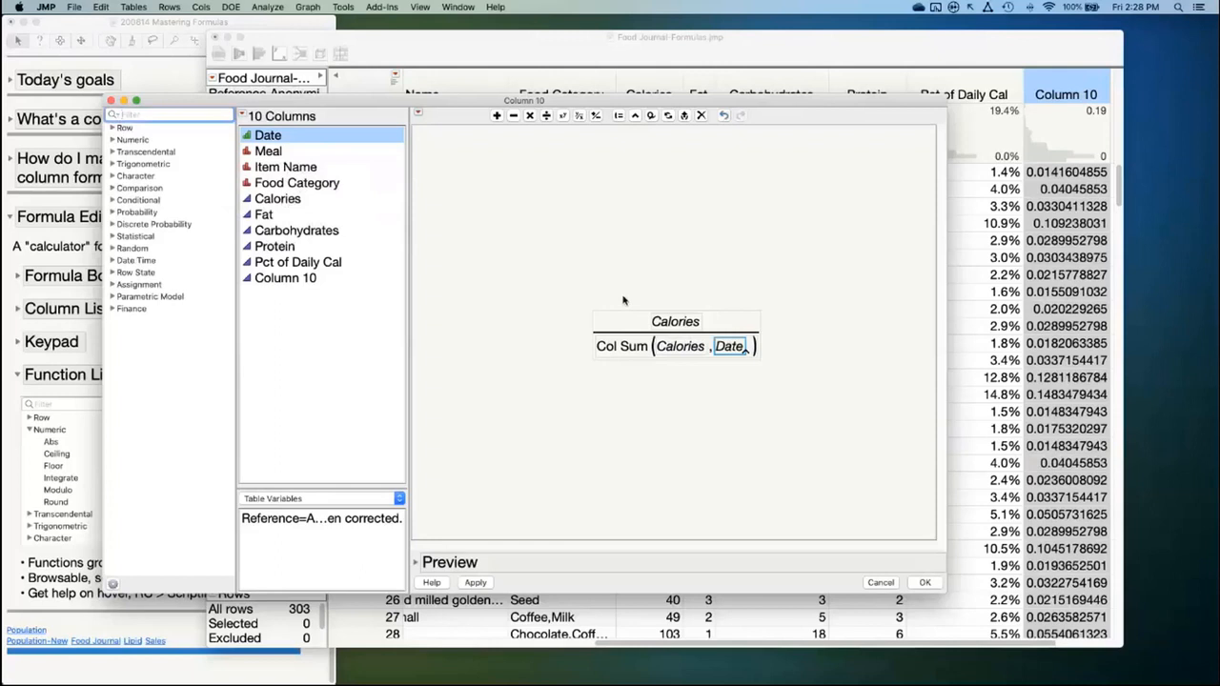
text(round)
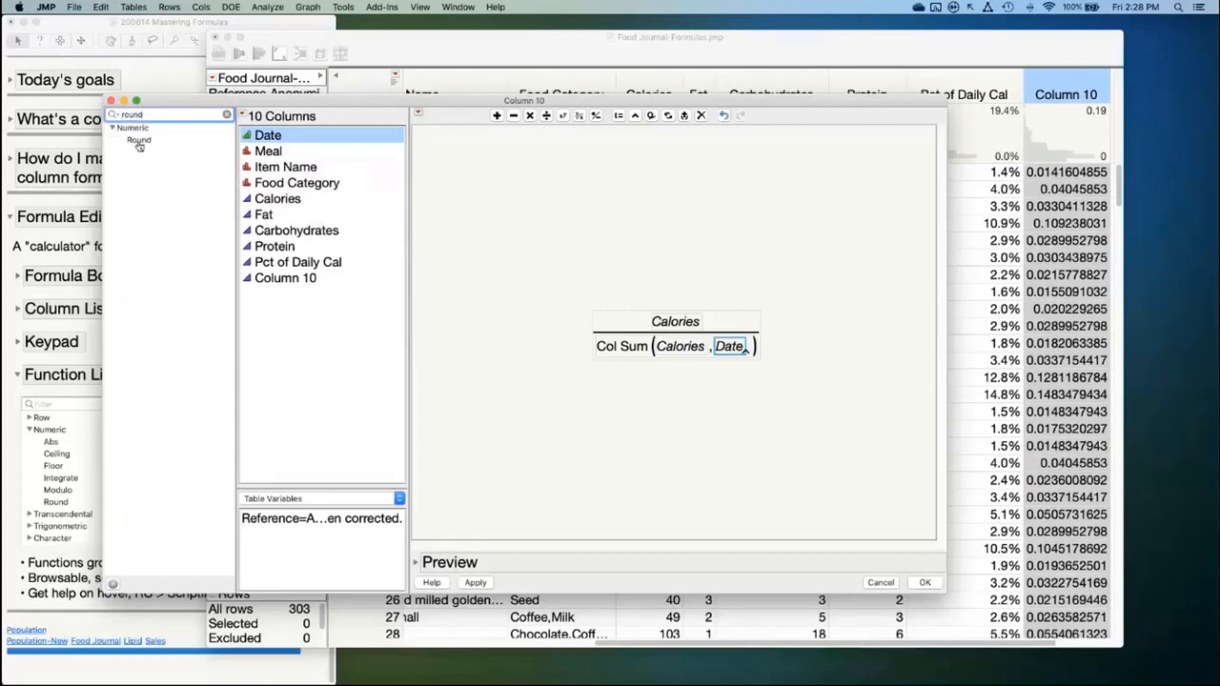
mouse_move(139, 146)
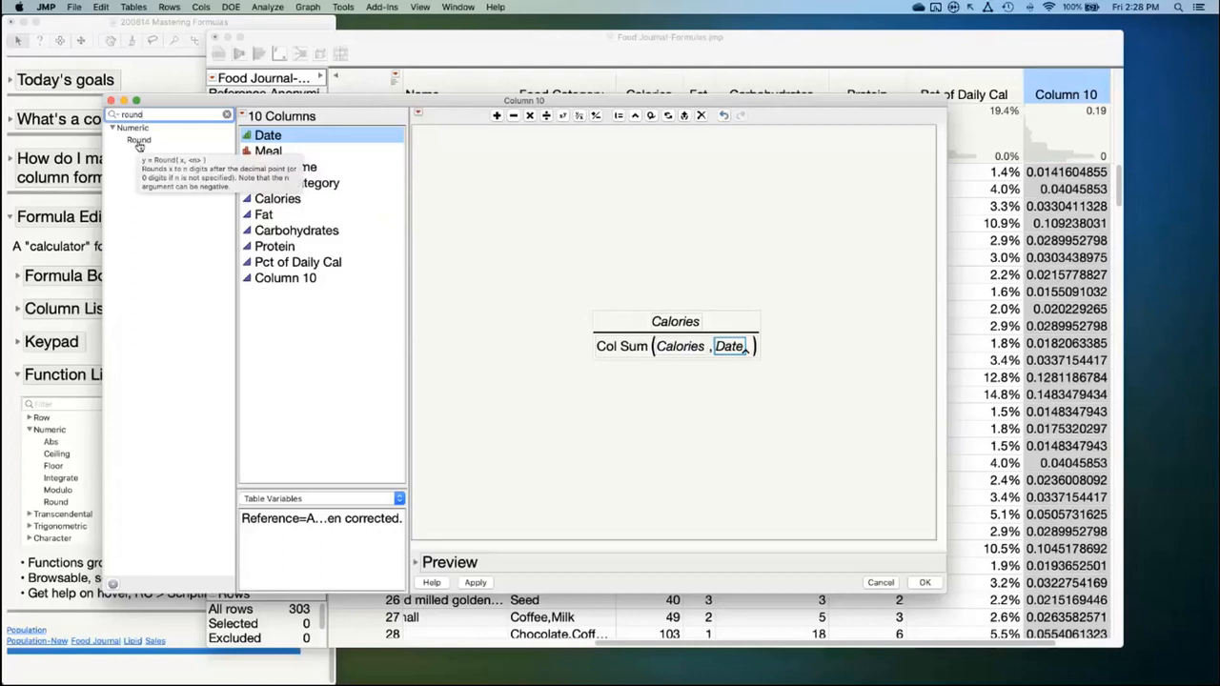
click(139, 141)
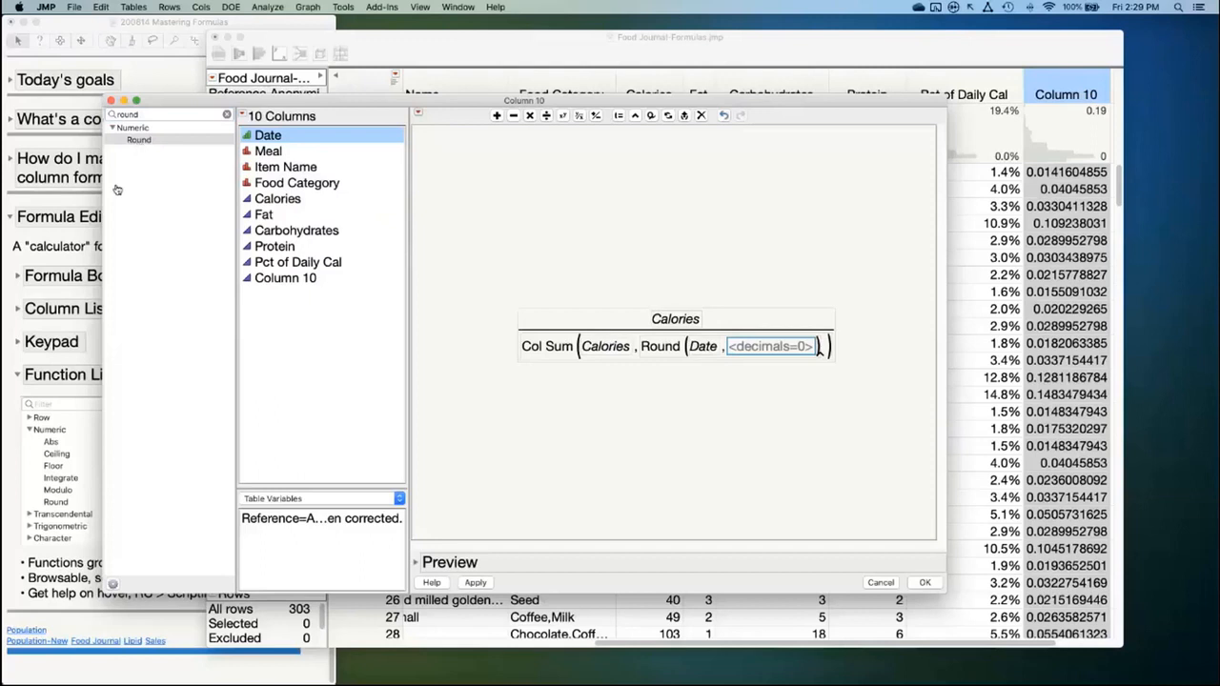
Collapse the journal's Function List topic, expand its Formula Box topic, and highlight the note on selection scope
click(17, 377)
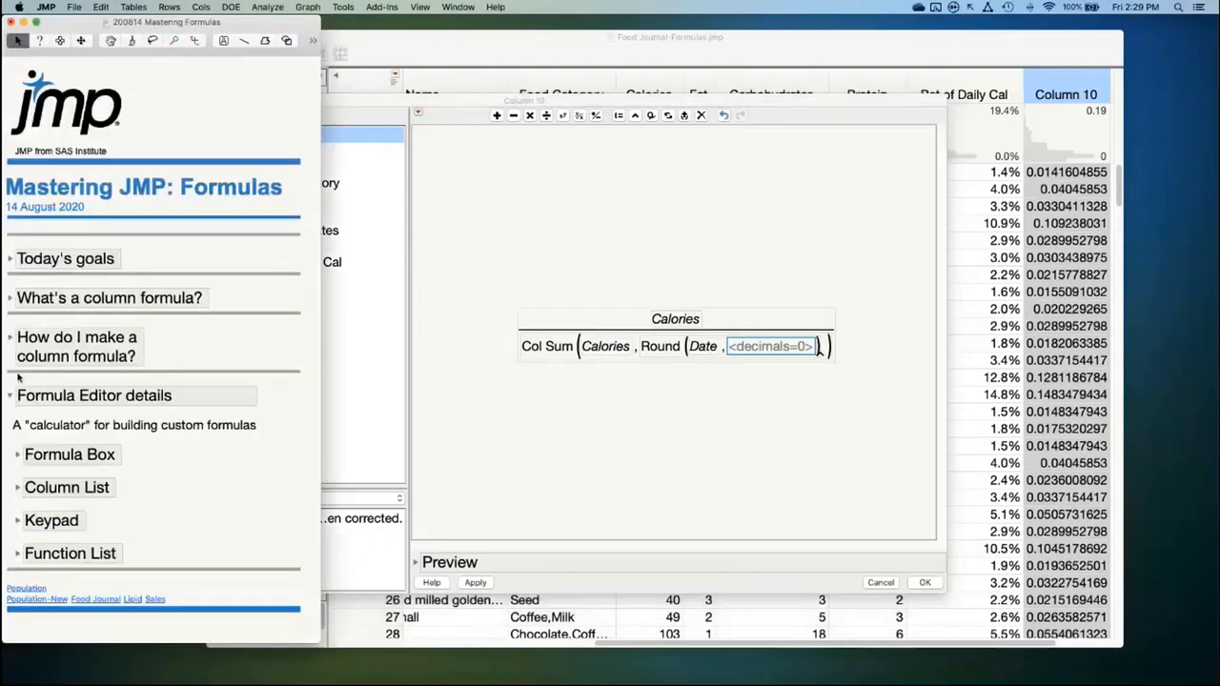
click(18, 456)
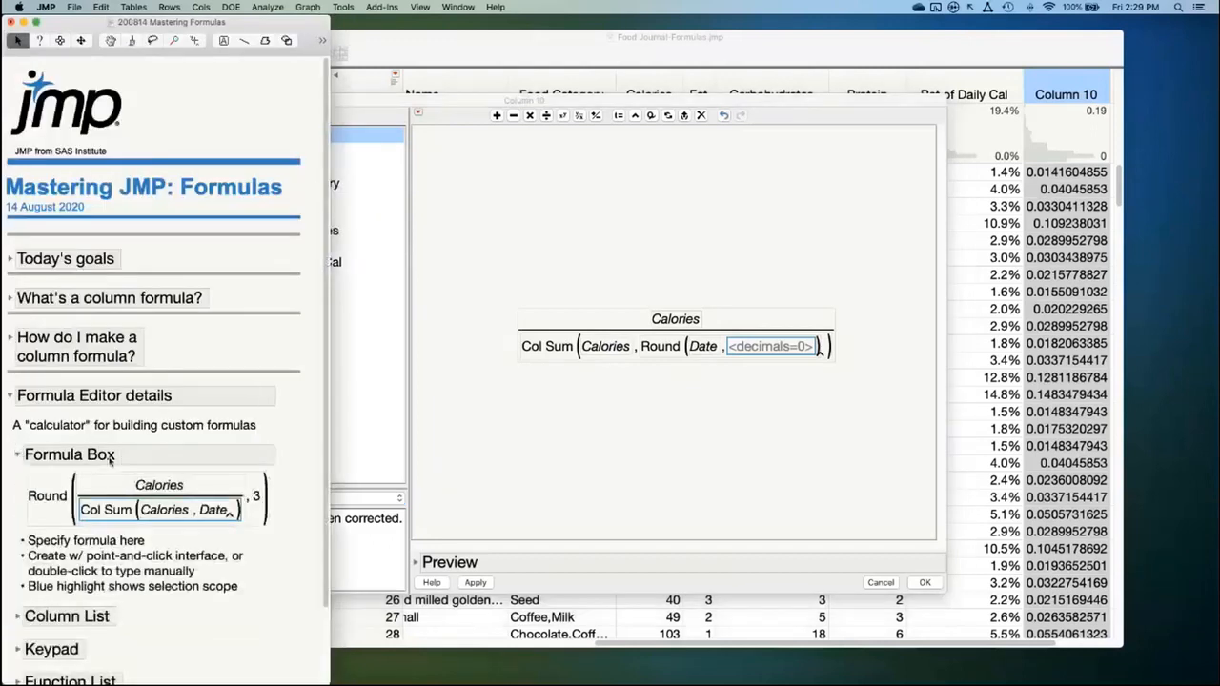
click(195, 587)
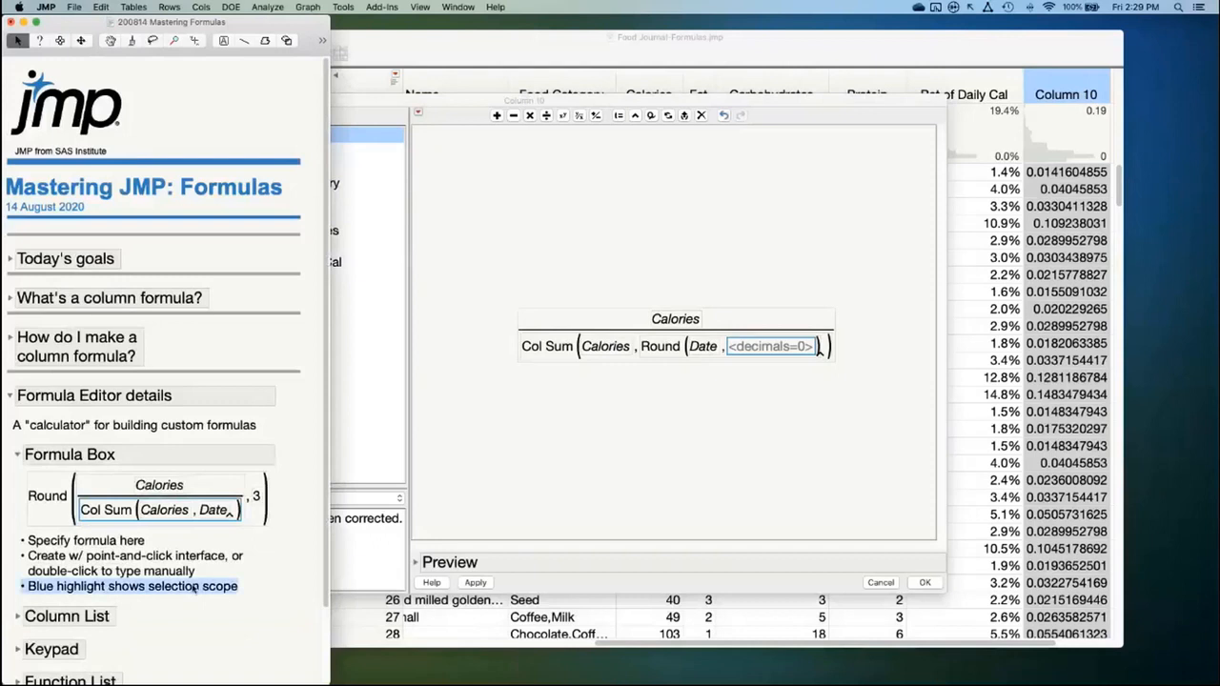
Select the whole Round expression in the denominator and peel it away, leaving Date as the by variable
click(516, 461)
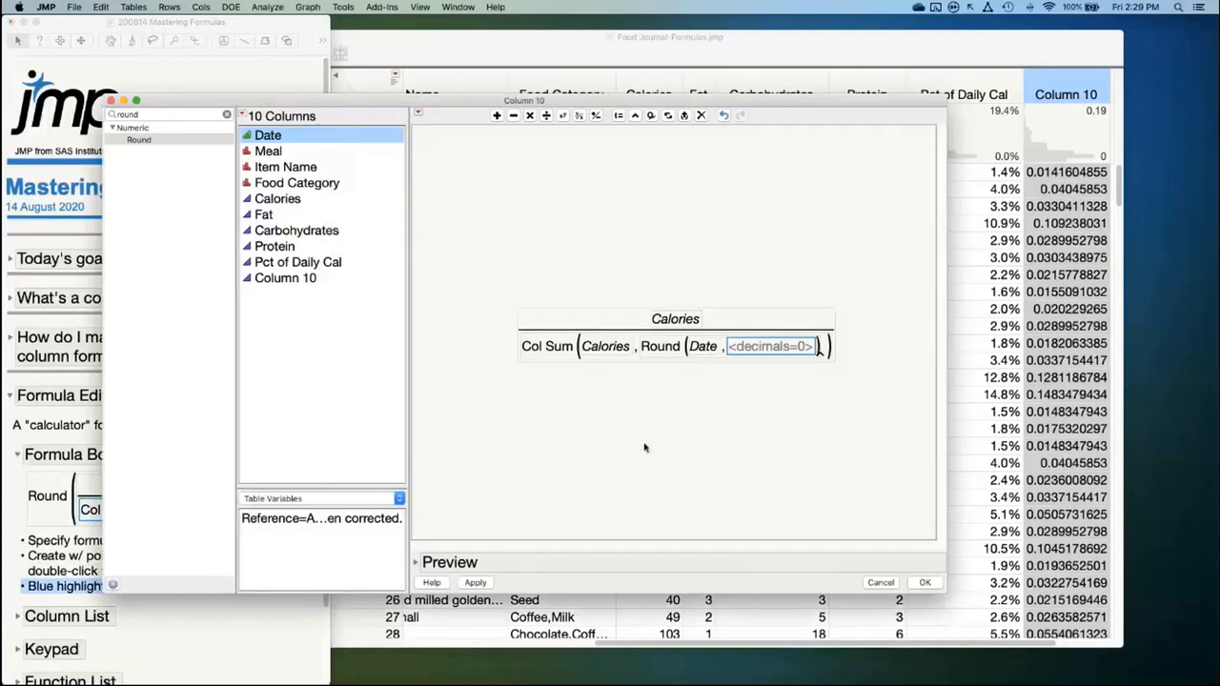
click(667, 348)
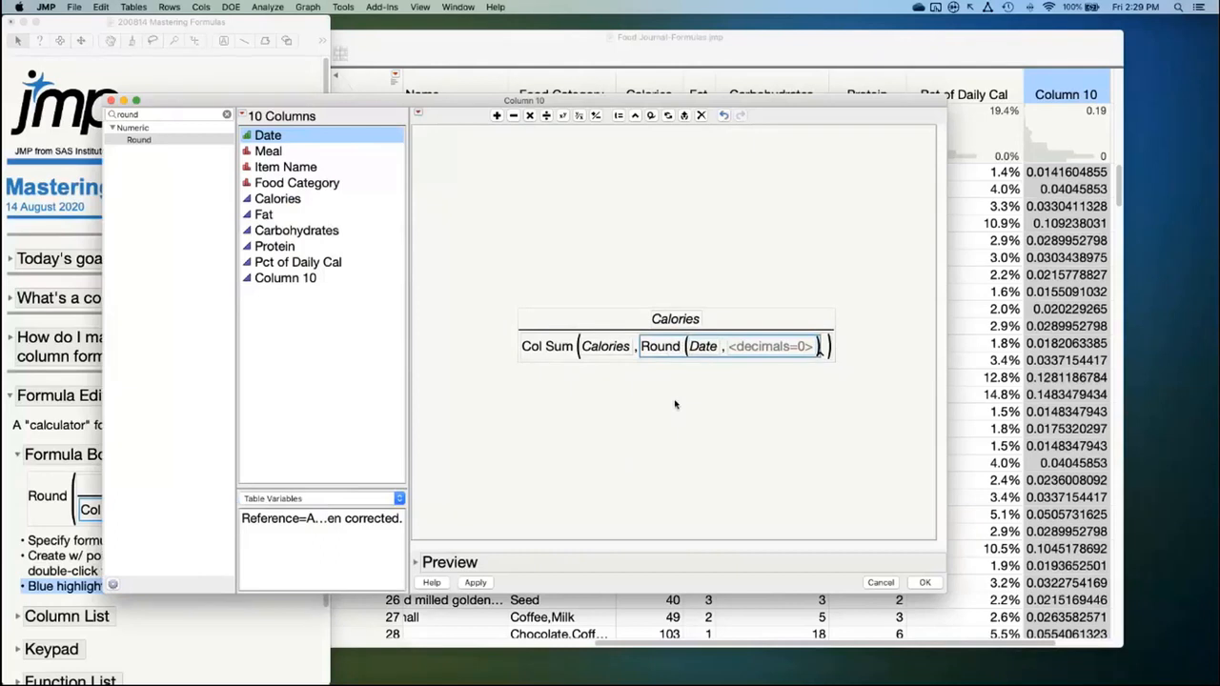
click(684, 117)
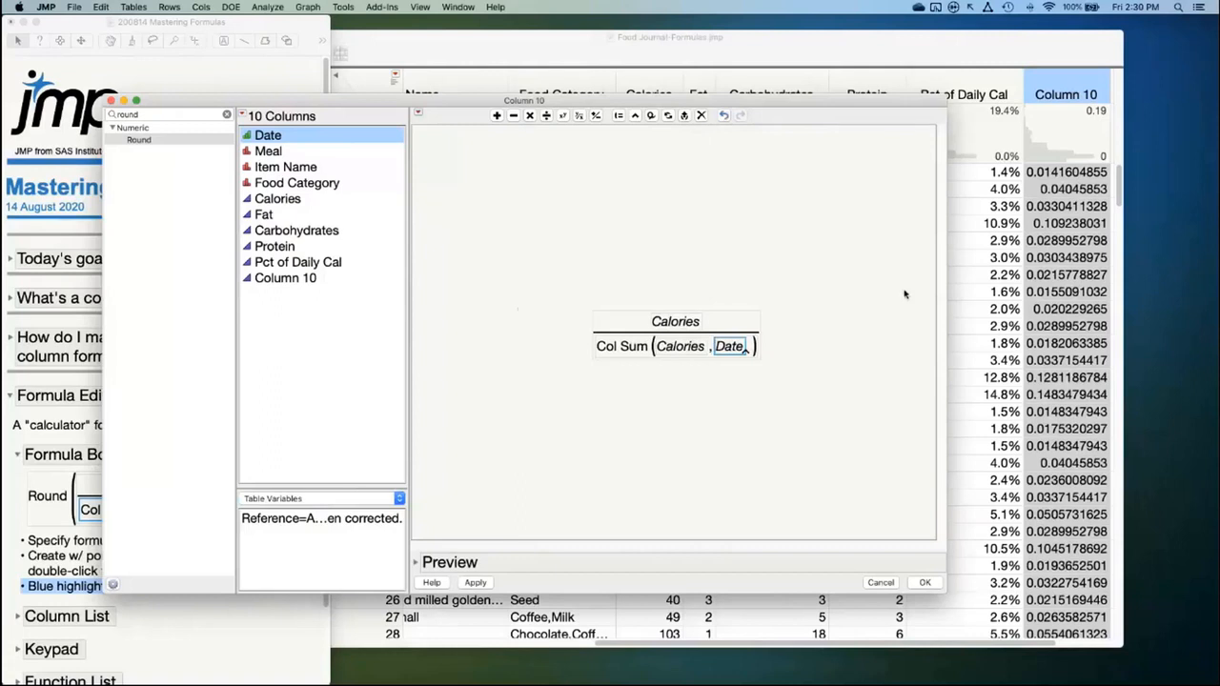
Select the entire Calories over Col Sum fraction and wrap it in the Round function
click(756, 322)
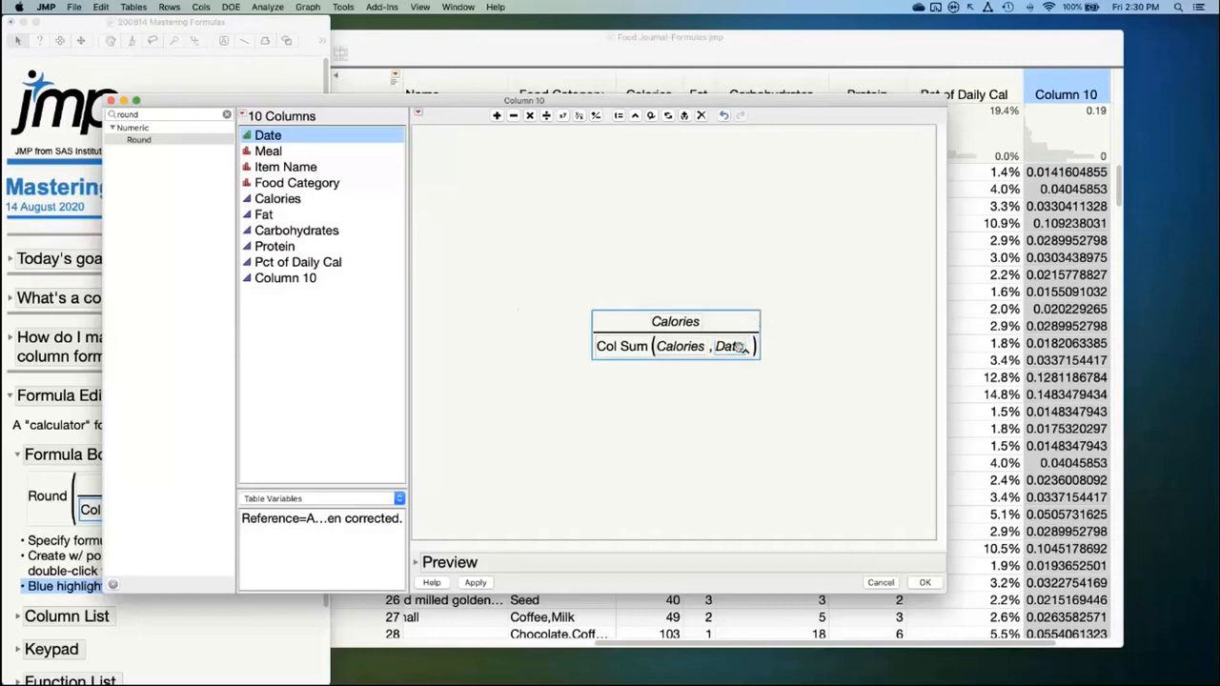
click(732, 346)
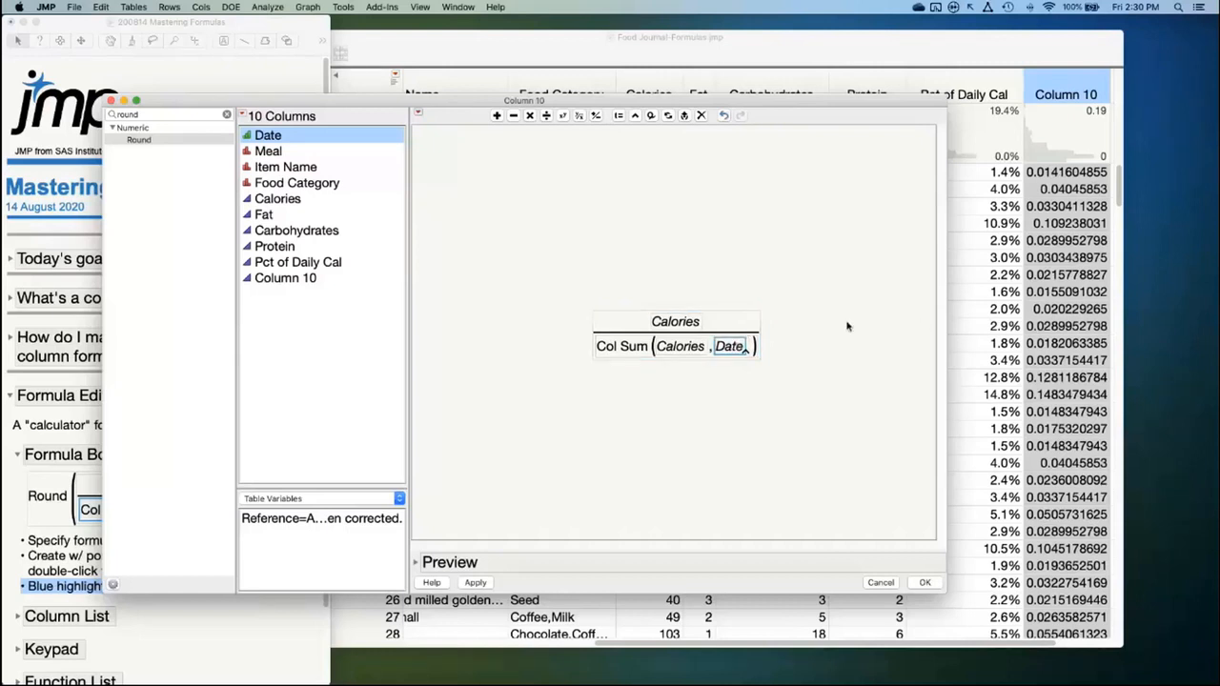
key(Up)
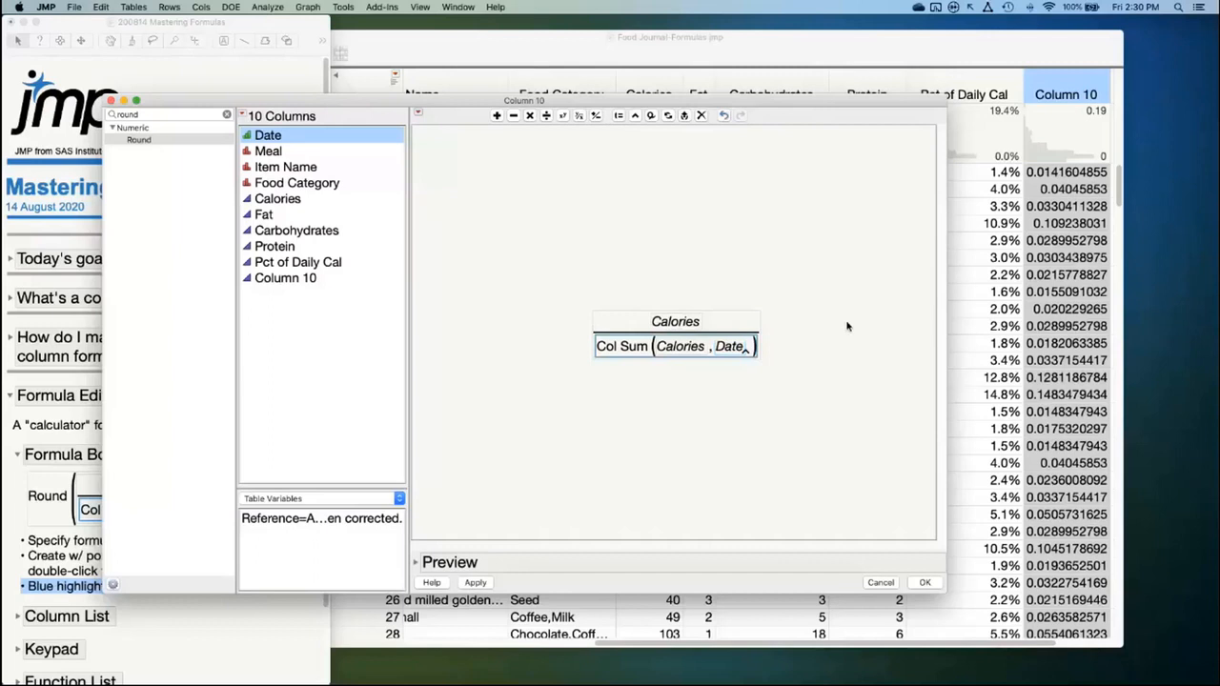
key(Up)
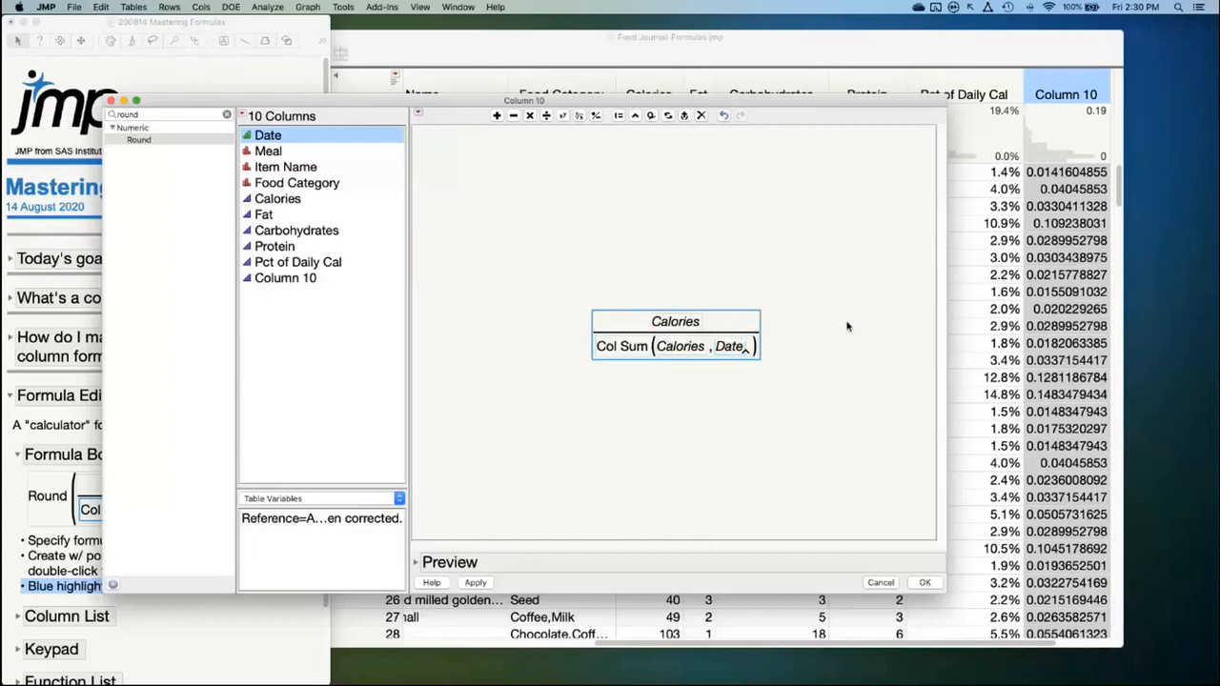
click(138, 141)
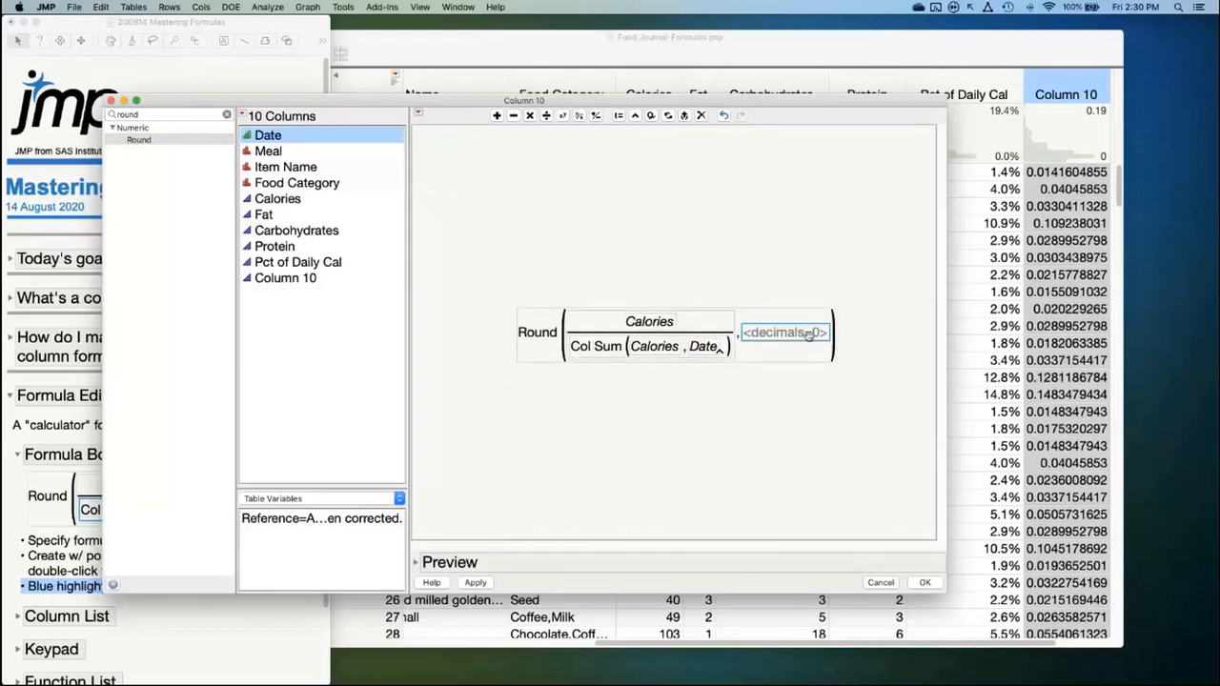
Set the decimals argument of Round to 3 and apply the formula to Column 10
mouse_move(808, 333)
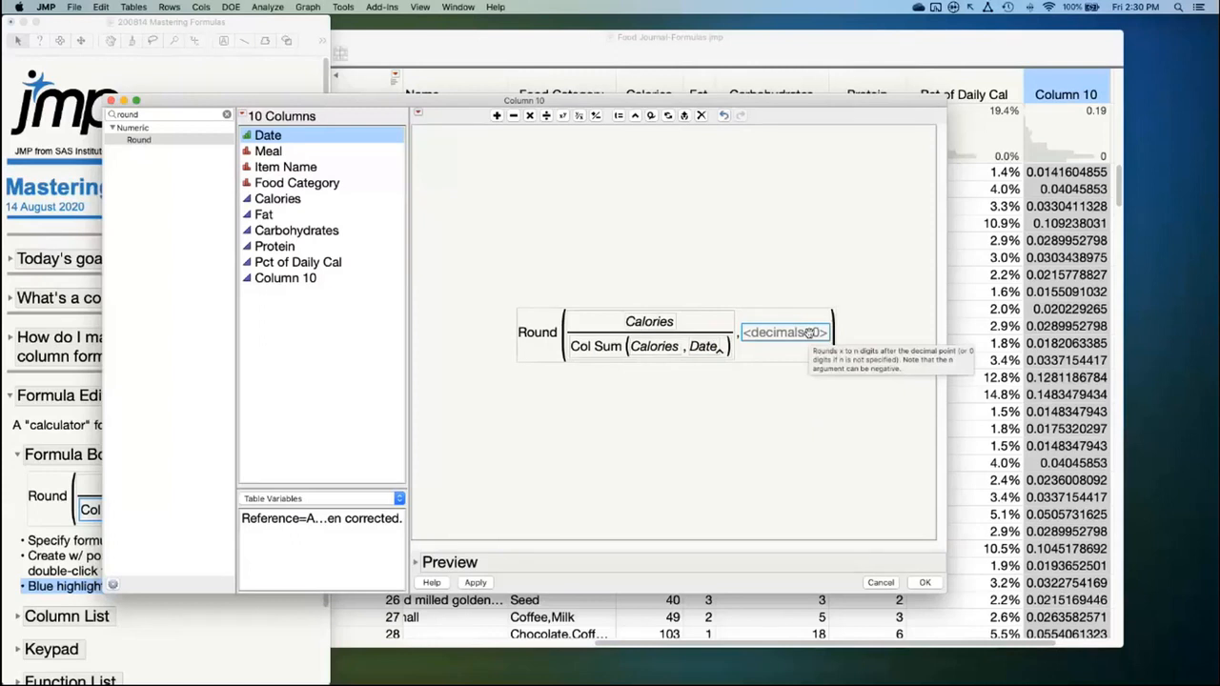
click(809, 333)
text(3)
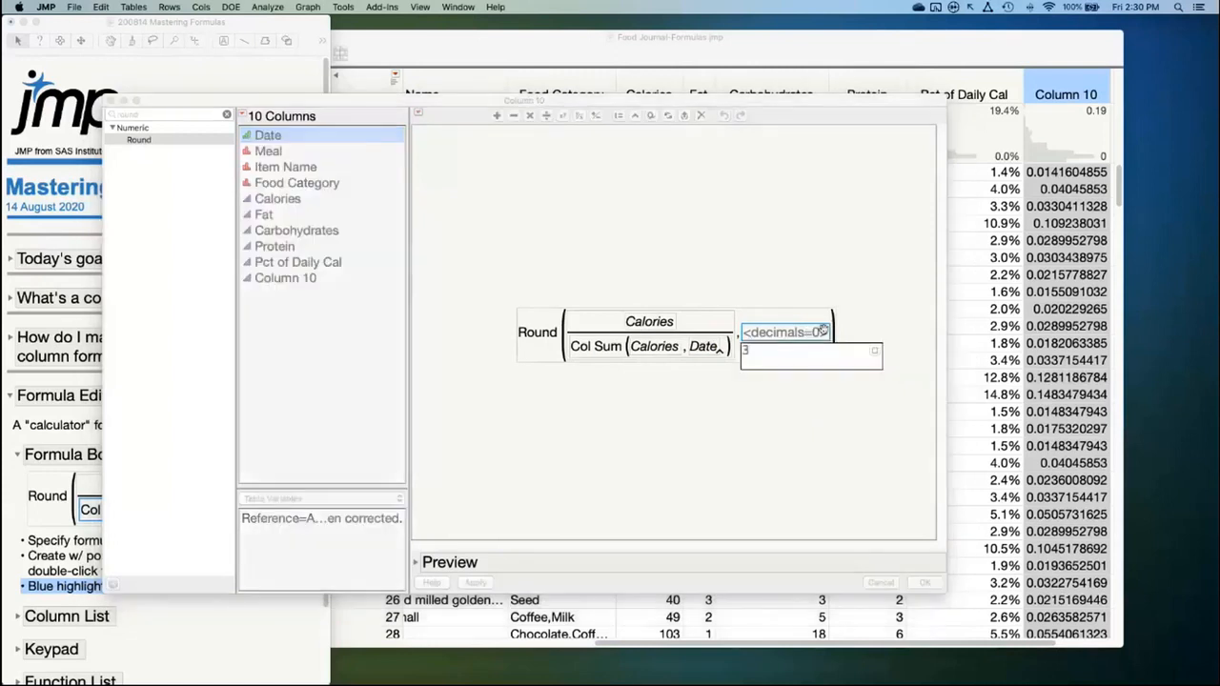
key(Return)
click(475, 582)
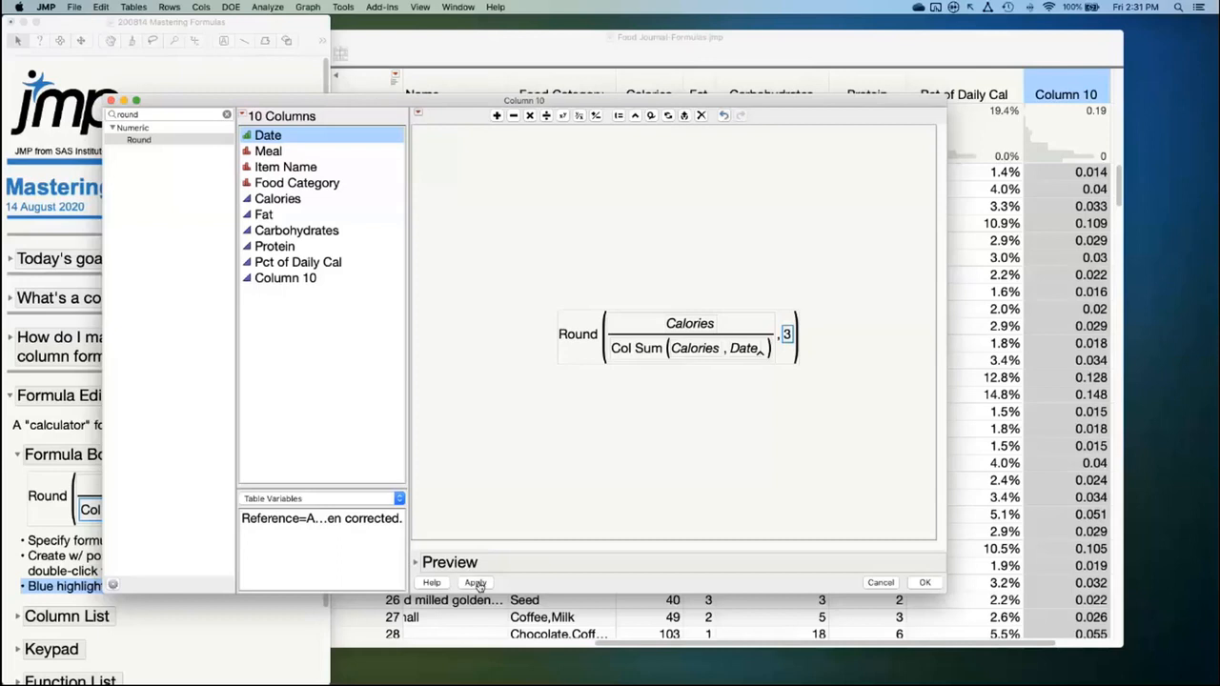
Expand the formula Preview and examine its input columns, formula results and Data Sample options
click(416, 564)
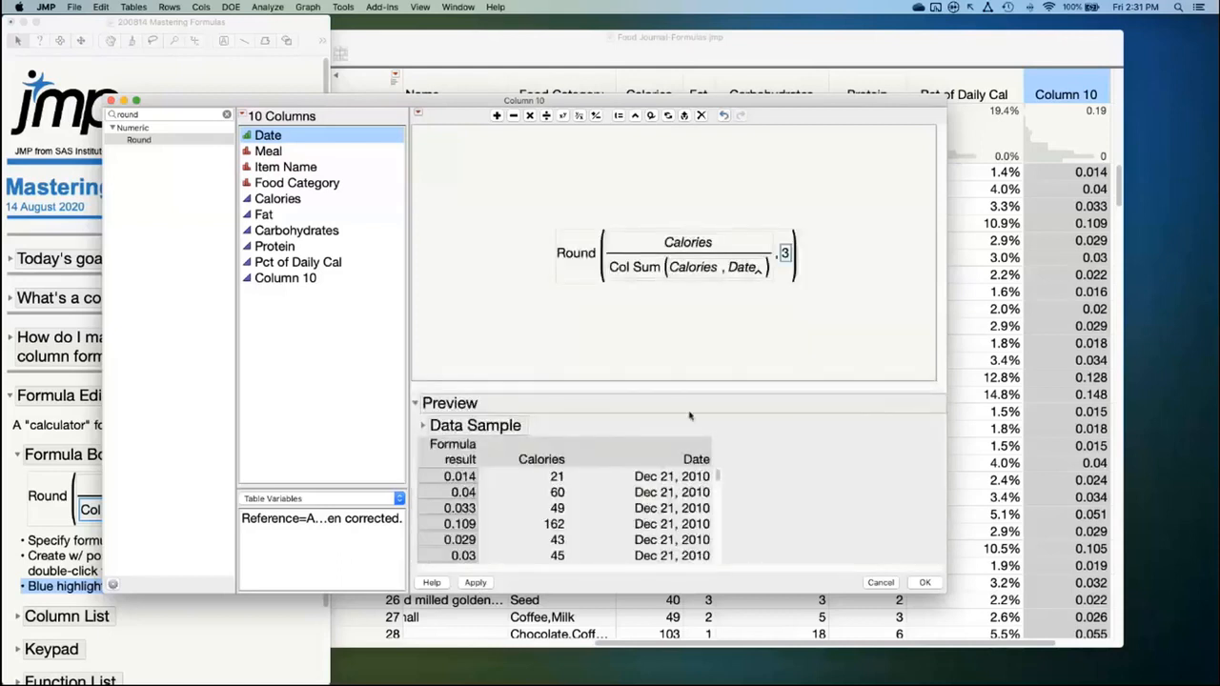
mouse_move(720, 434)
mouse_down()
mouse_move(613, 429)
mouse_move(524, 453)
mouse_move(543, 473)
mouse_move(689, 477)
mouse_move(734, 438)
mouse_up()
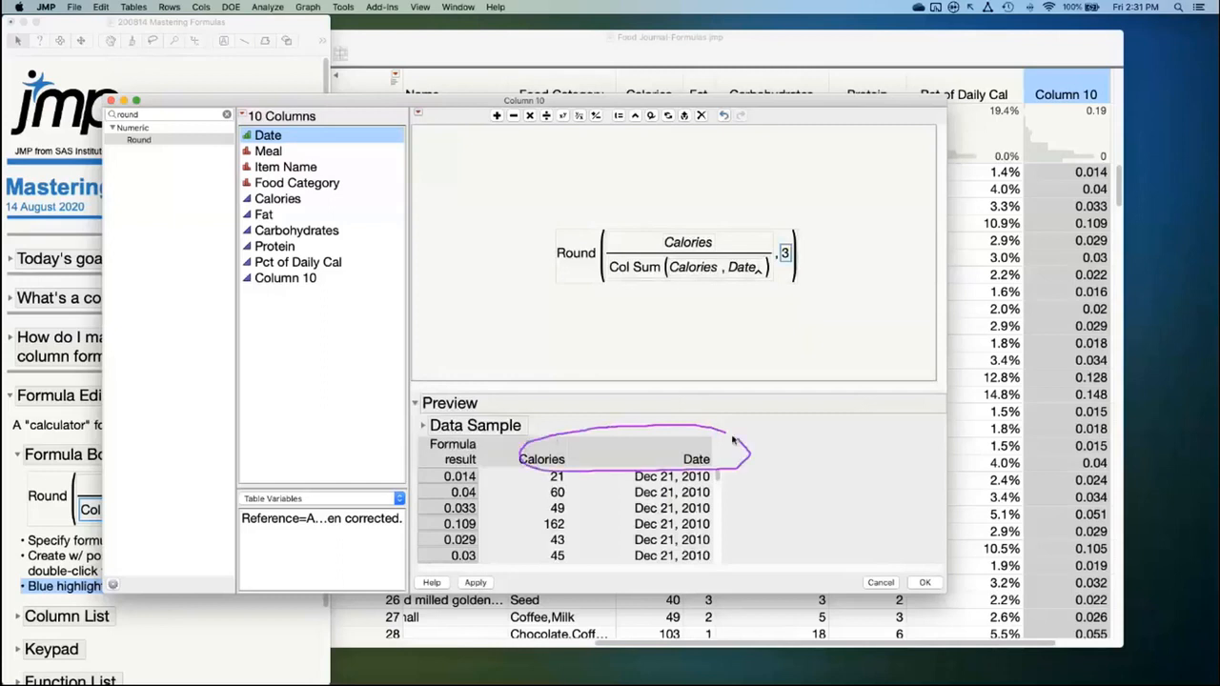
mouse_move(495, 438)
mouse_down()
mouse_move(446, 439)
mouse_move(410, 465)
mouse_move(506, 463)
mouse_move(482, 433)
mouse_up()
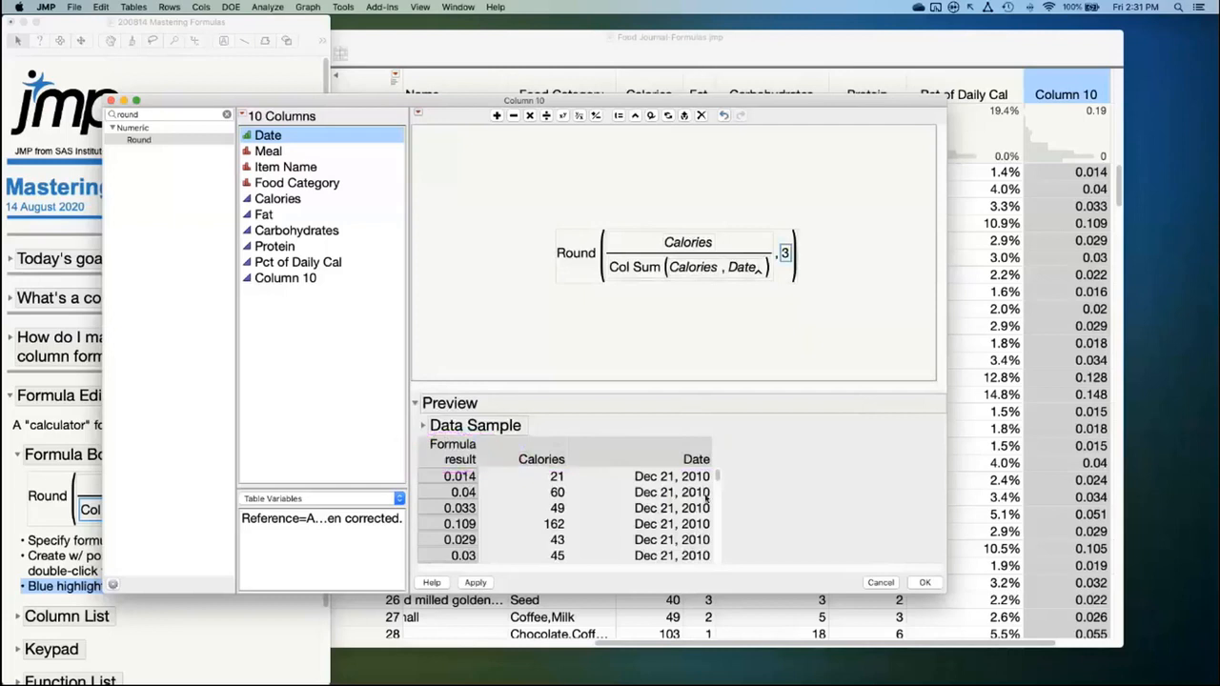
click(421, 426)
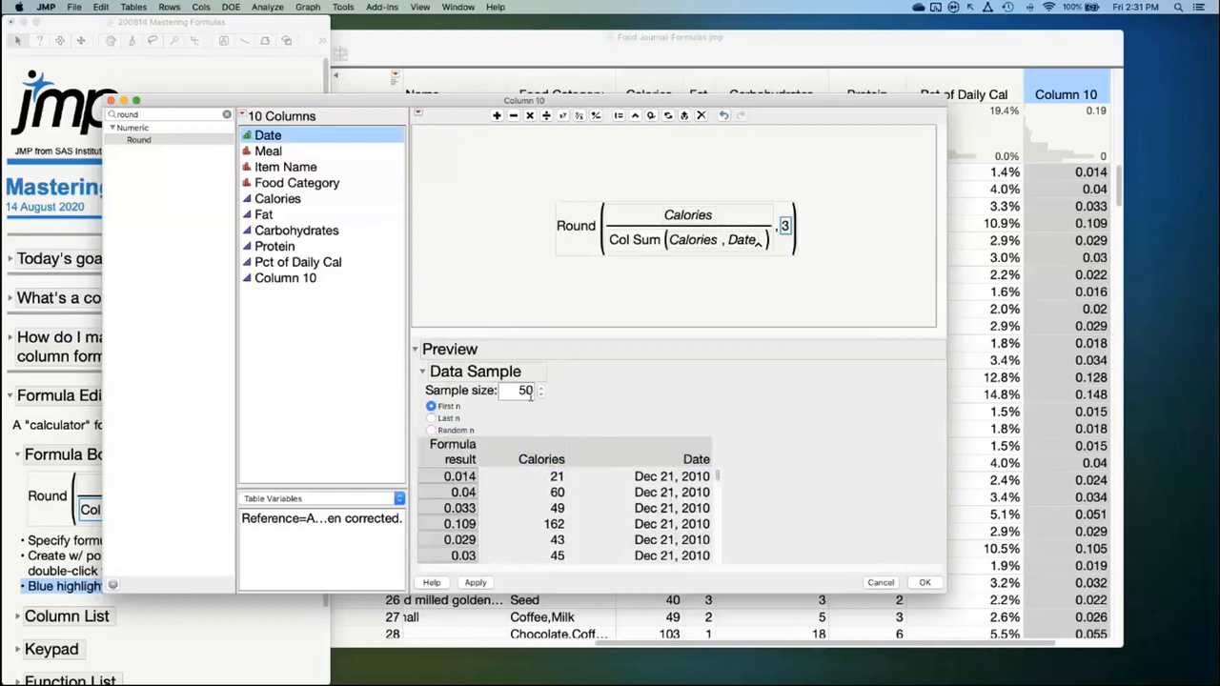
click(422, 371)
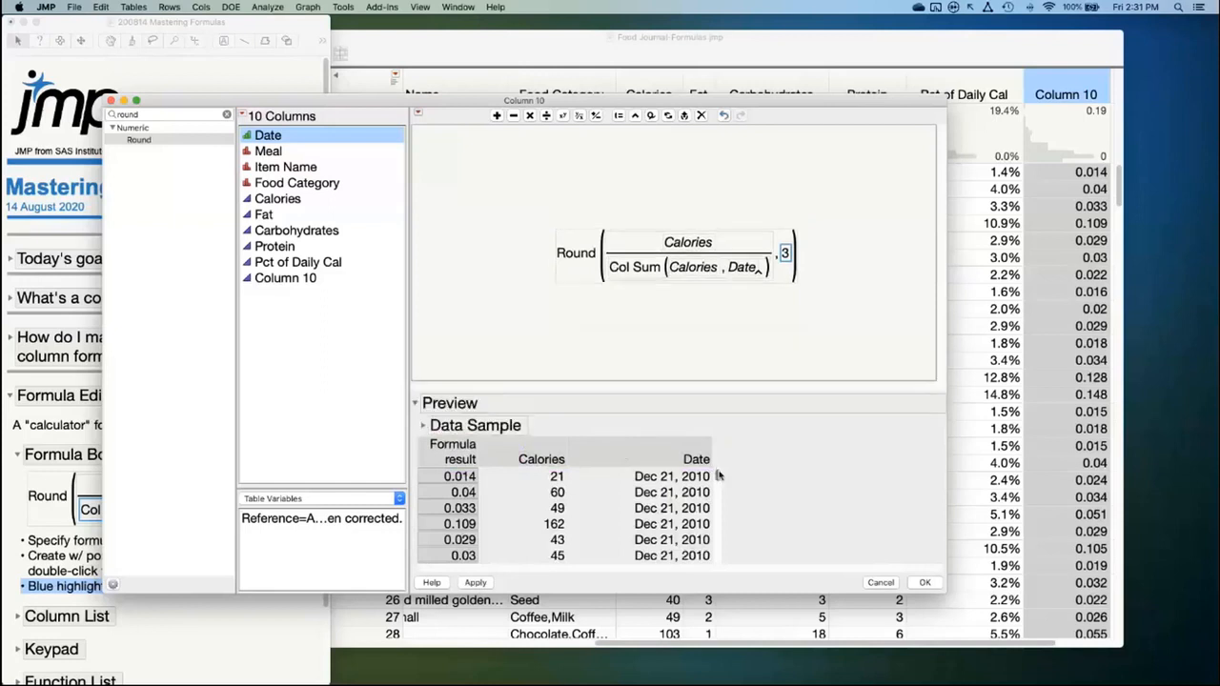
scroll(719, 474, down, 5)
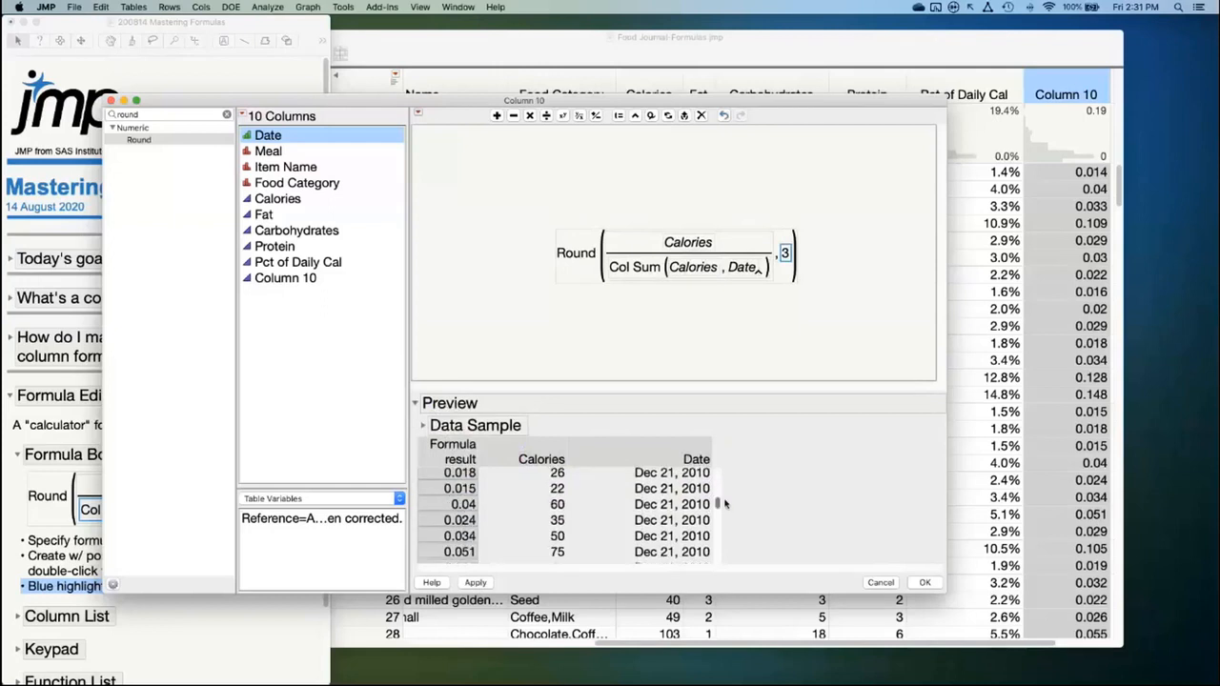
drag(725, 505, 719, 464)
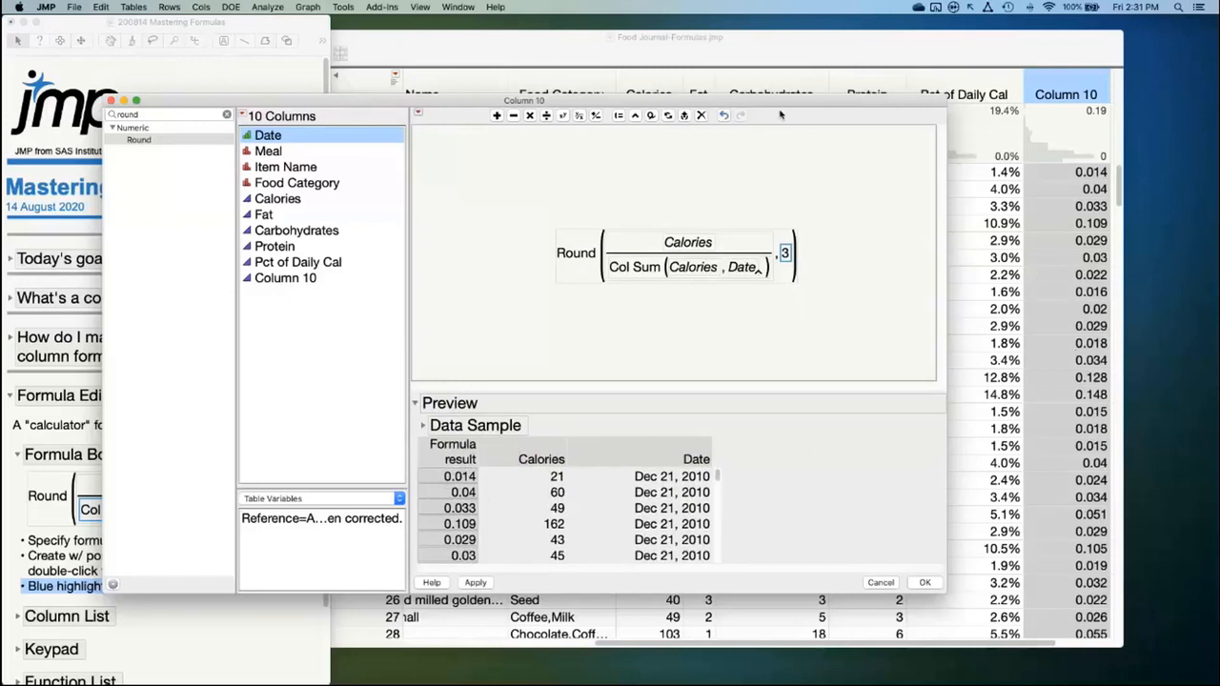
Clear the function list filter and add Meal as a second by variable of Col Sum after Date
drag(782, 110, 801, 106)
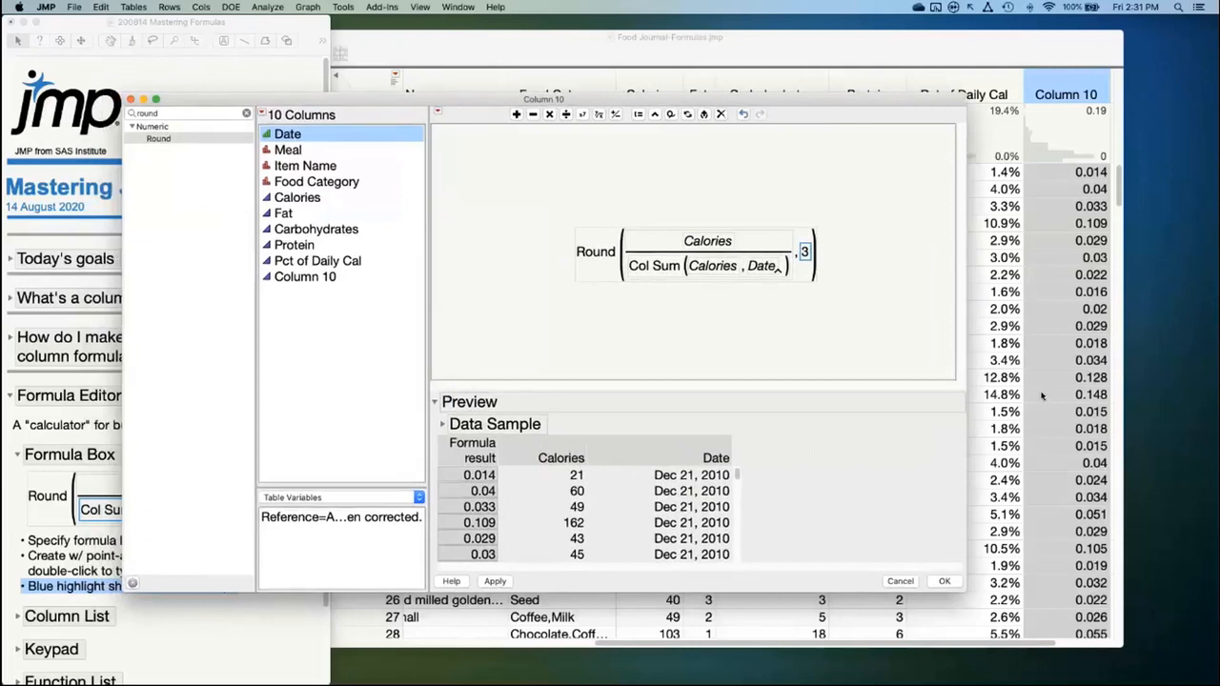
click(602, 236)
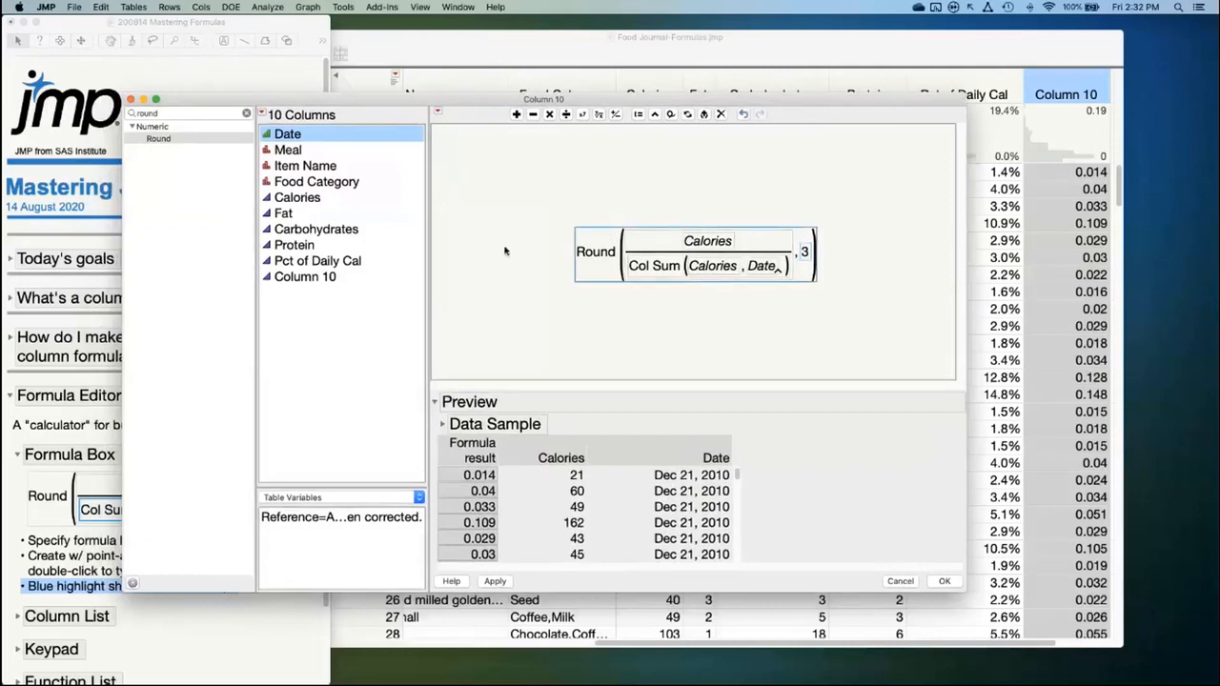
click(248, 114)
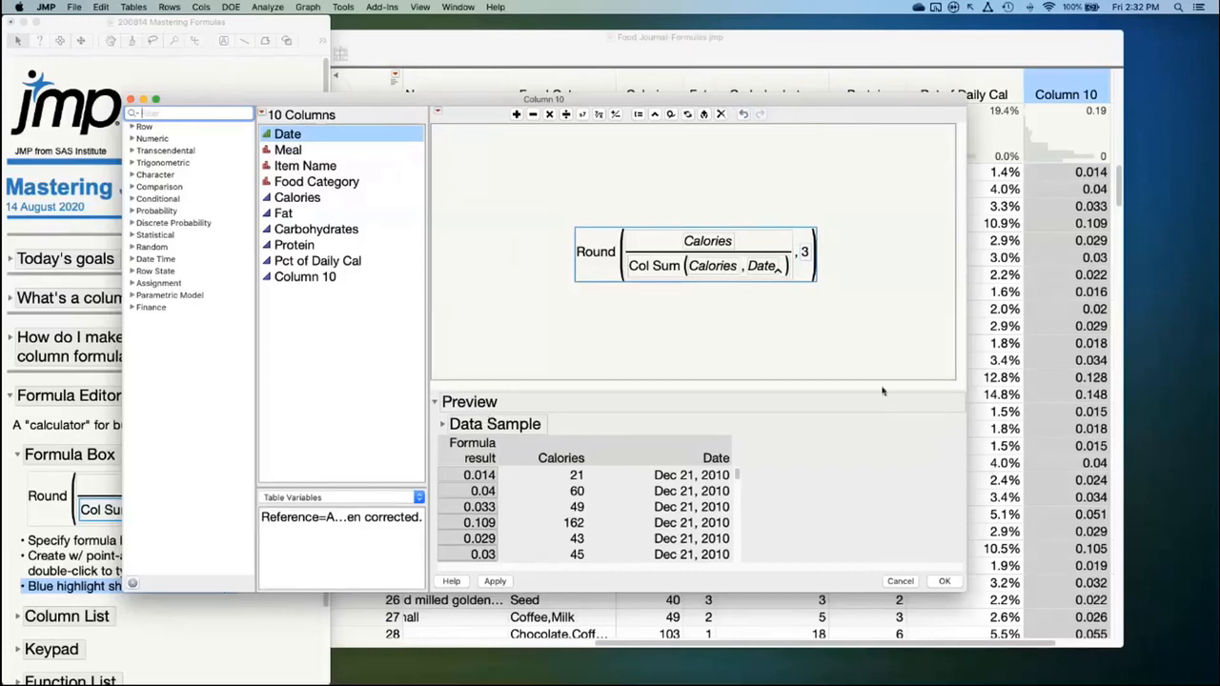
click(287, 150)
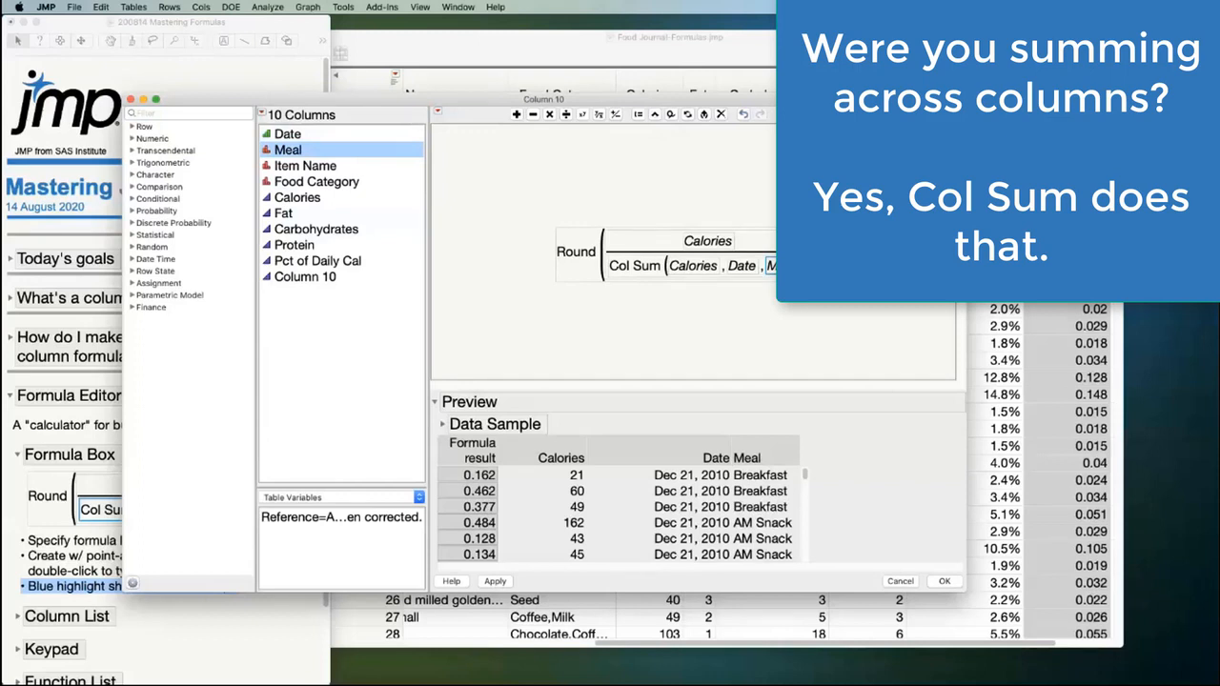
Select the Col Sum expression to examine its subexpression result in the Preview, and read the Col Sum and Round function descriptions
click(587, 276)
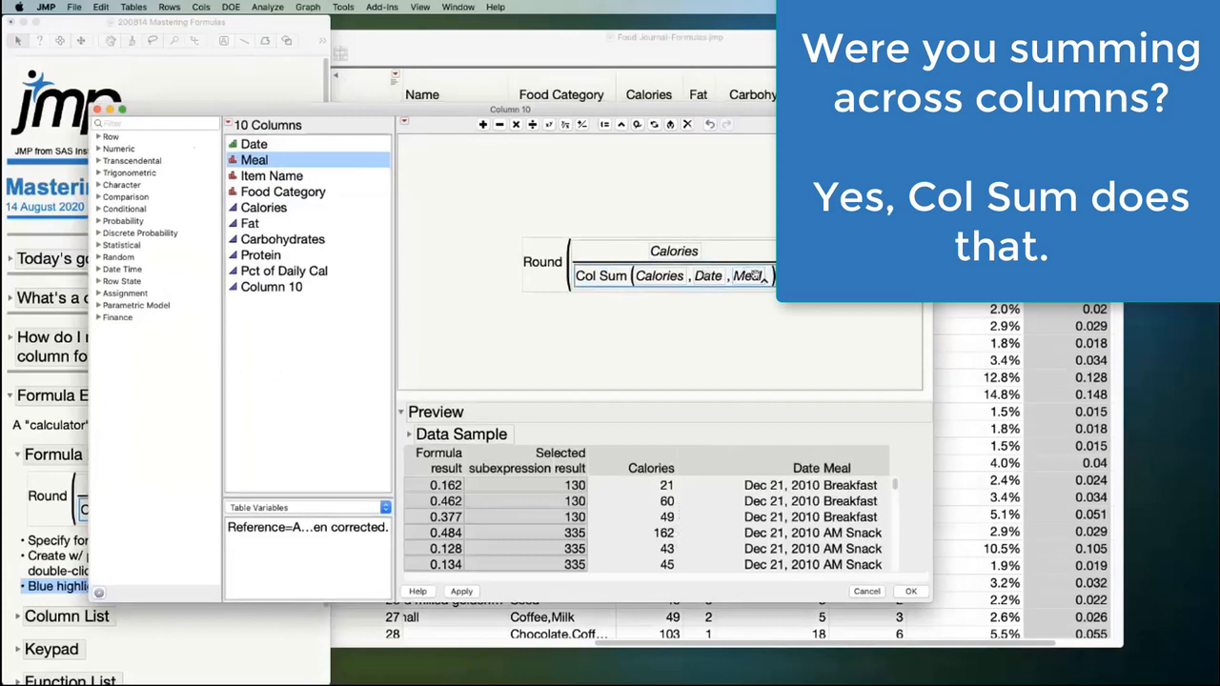
mouse_move(756, 274)
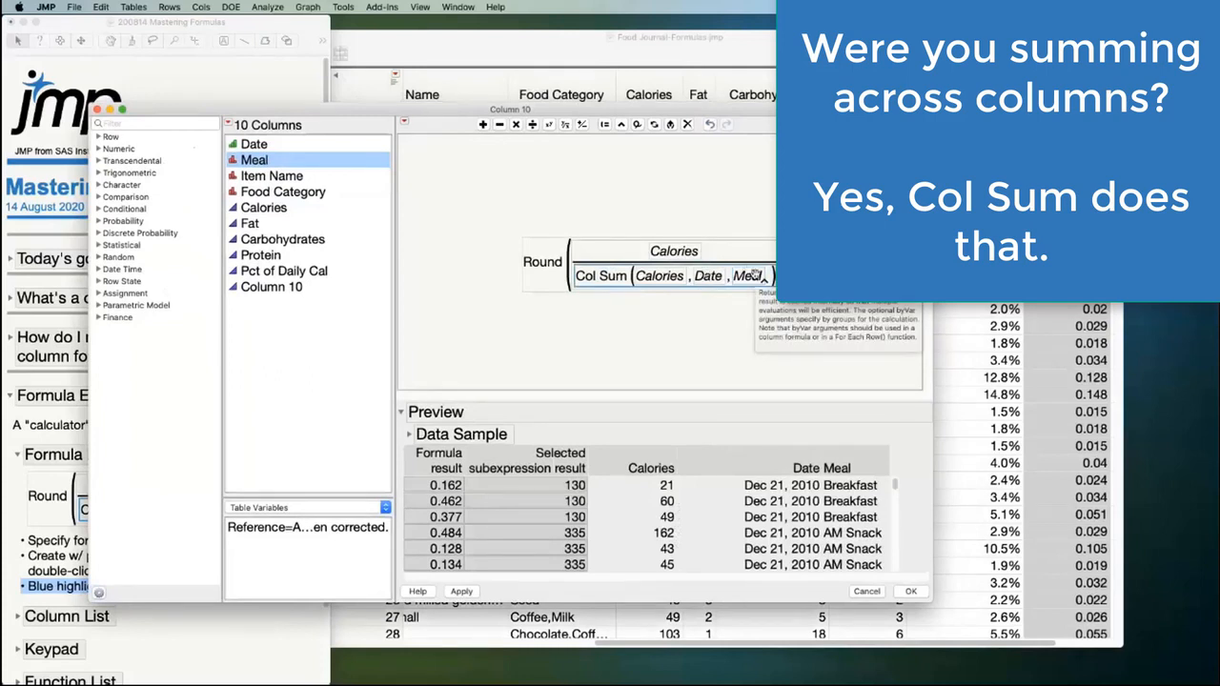
mouse_move(689, 250)
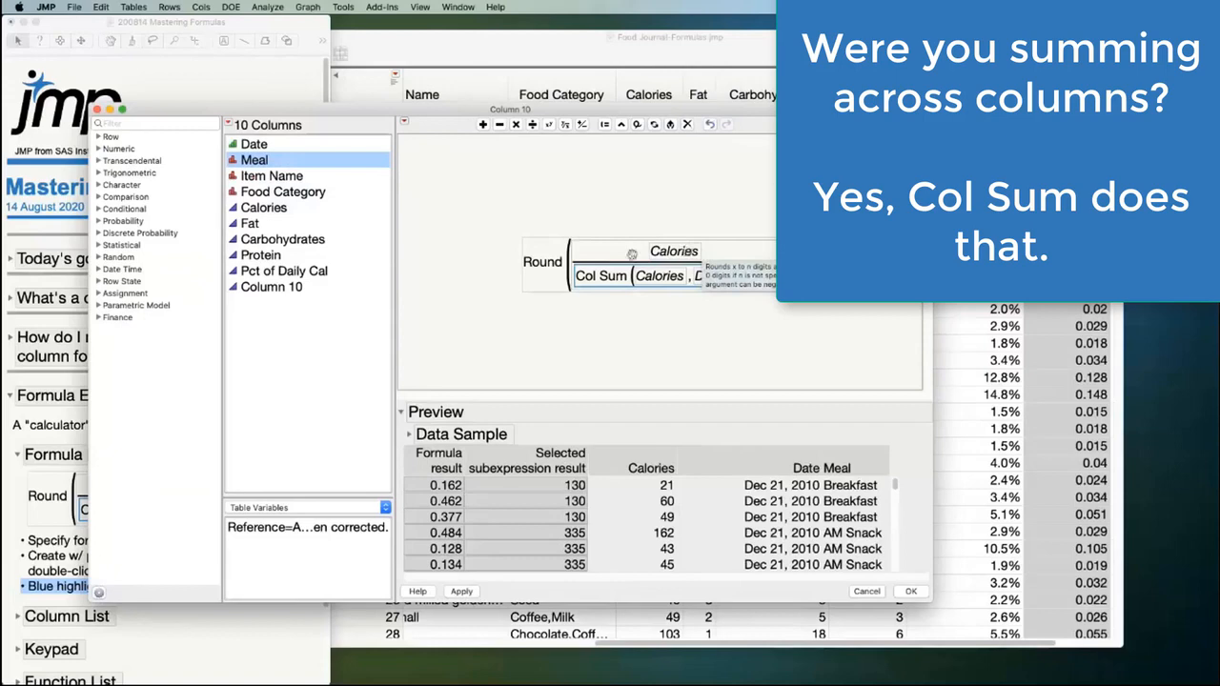
mouse_move(610, 275)
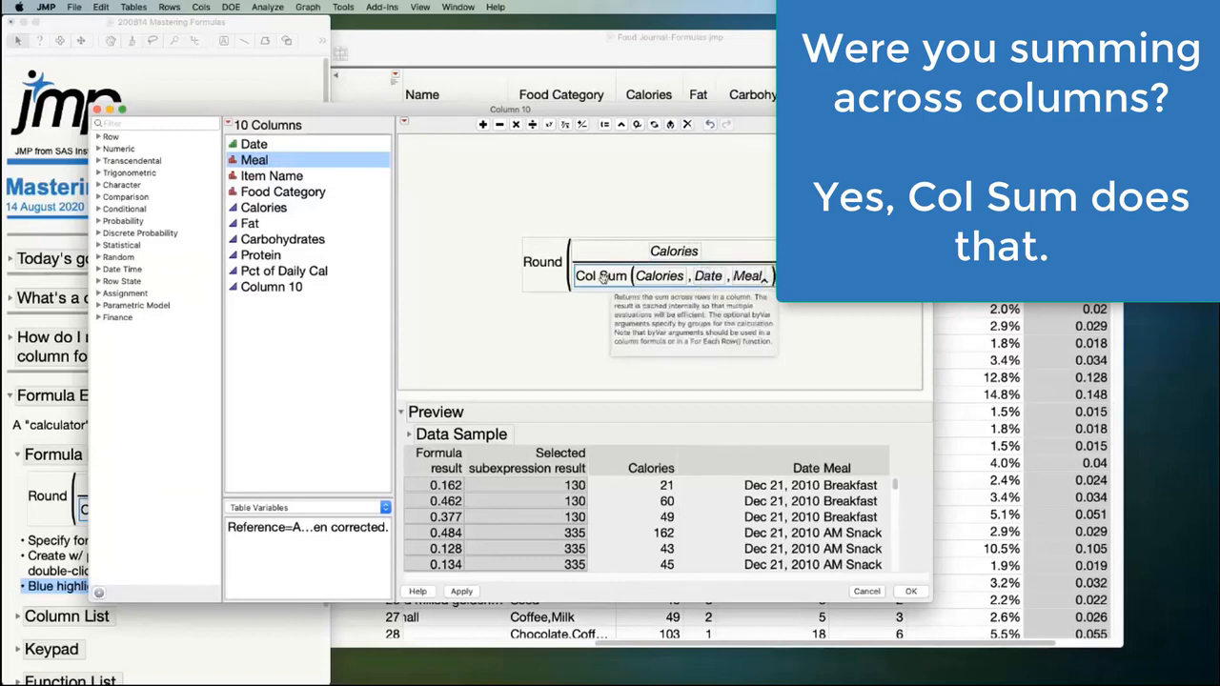
click(649, 174)
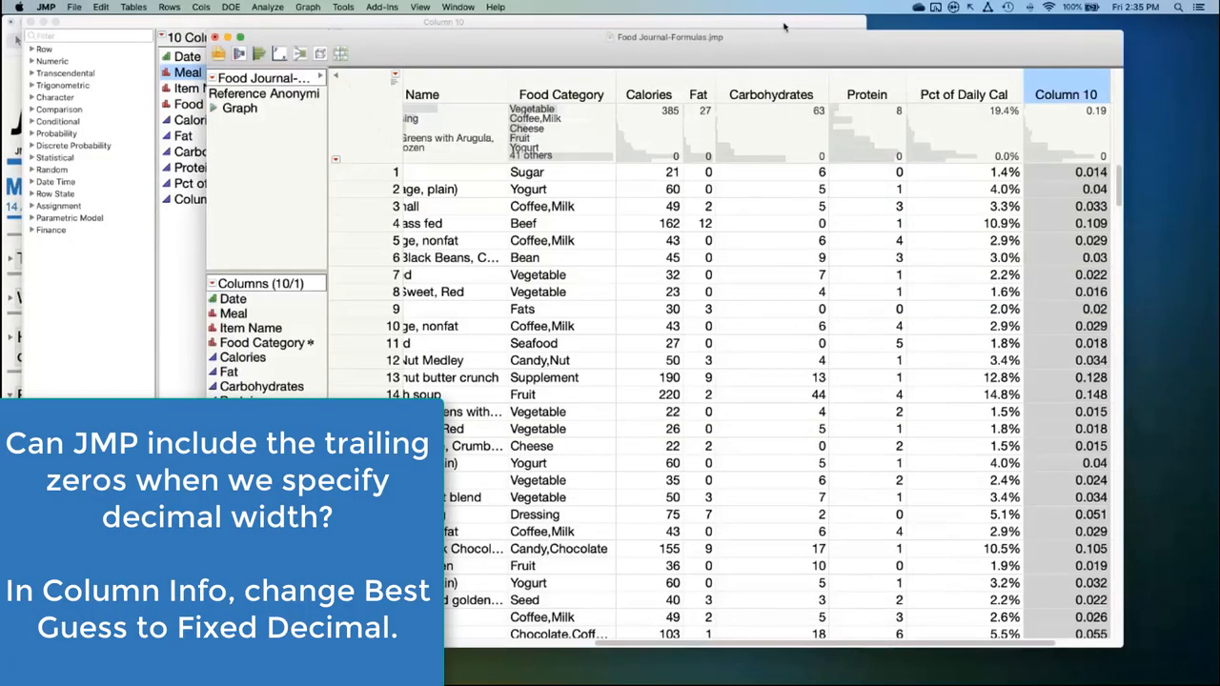
In Column 10's Column Info, change the format from Best to Fixed Dec with 3 decimals and apply it
click(1100, 192)
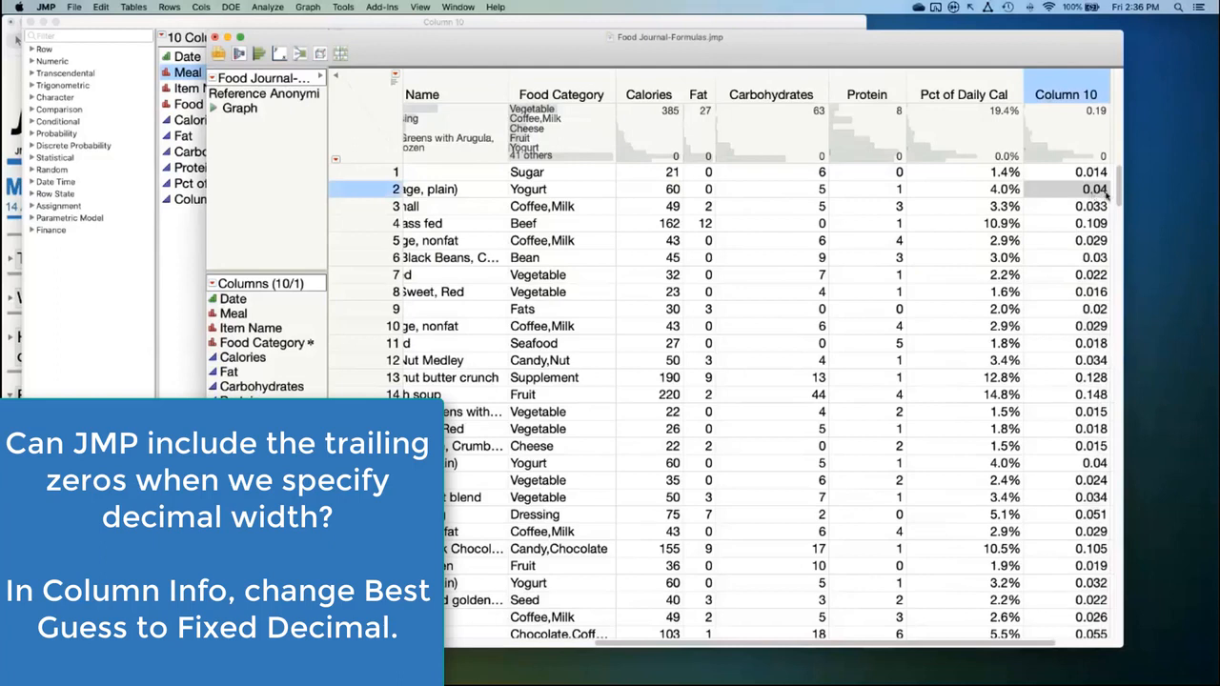
right_click(1075, 92)
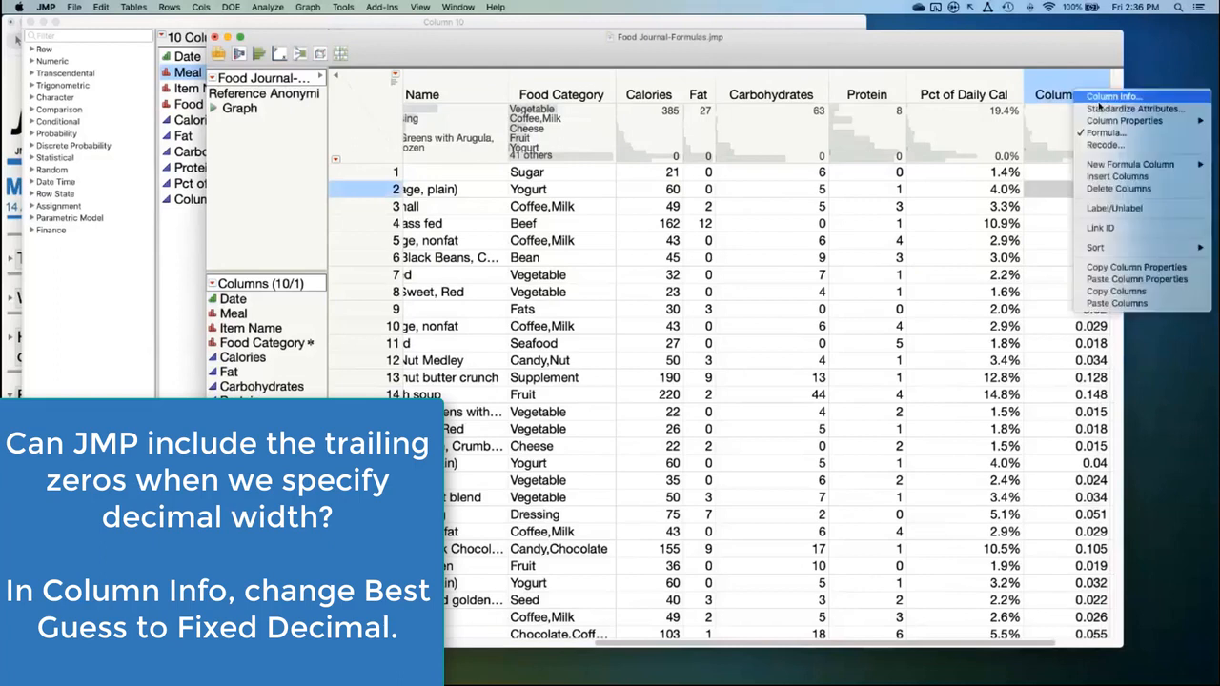
click(1103, 102)
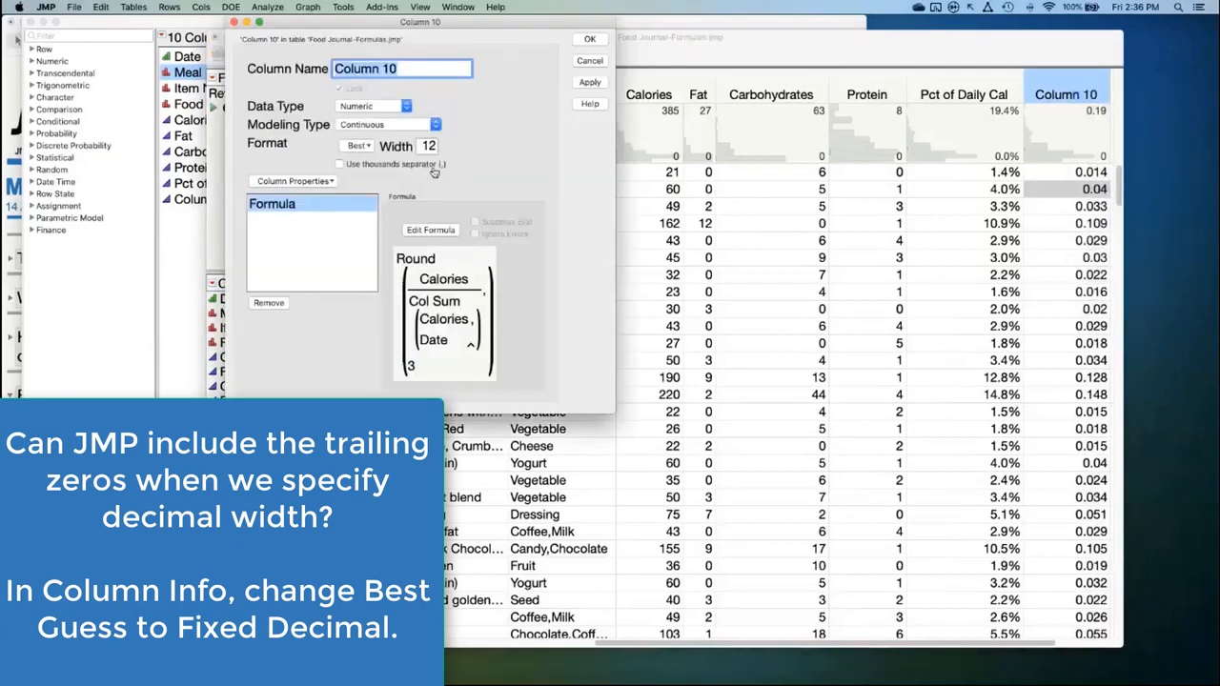
click(359, 146)
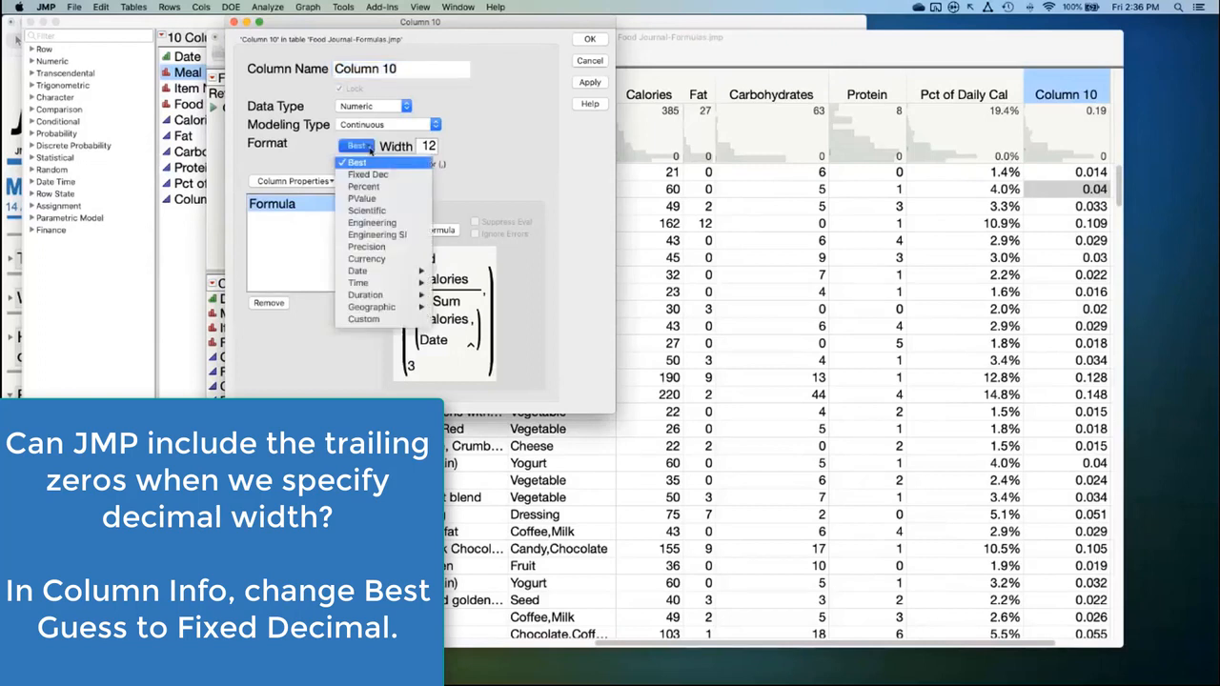
click(370, 175)
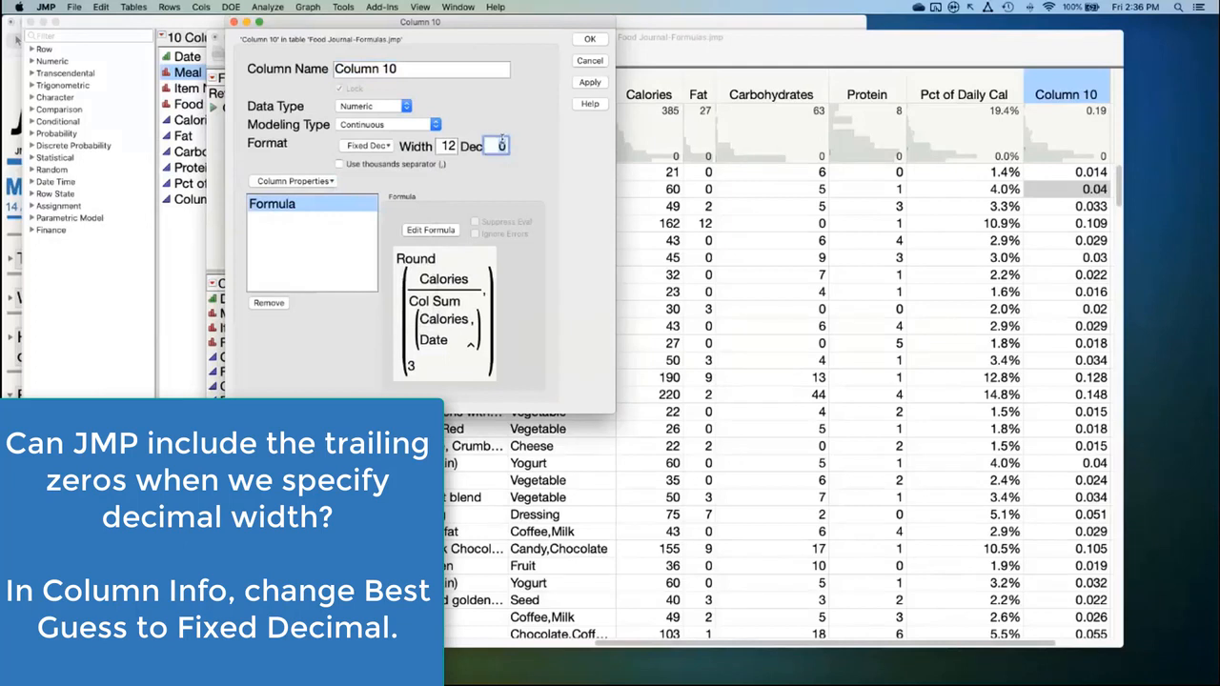
click(594, 84)
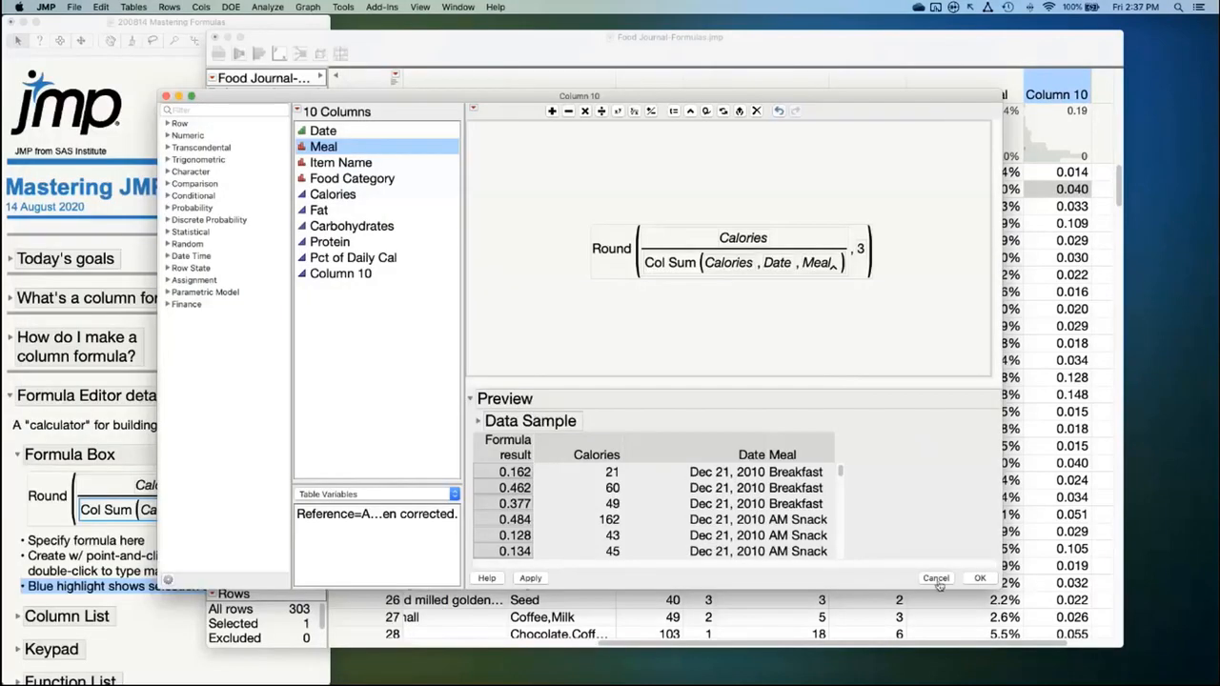
Cancel the formula edit for Column 10 and close the Food Journal-Formulas table without saving
click(936, 578)
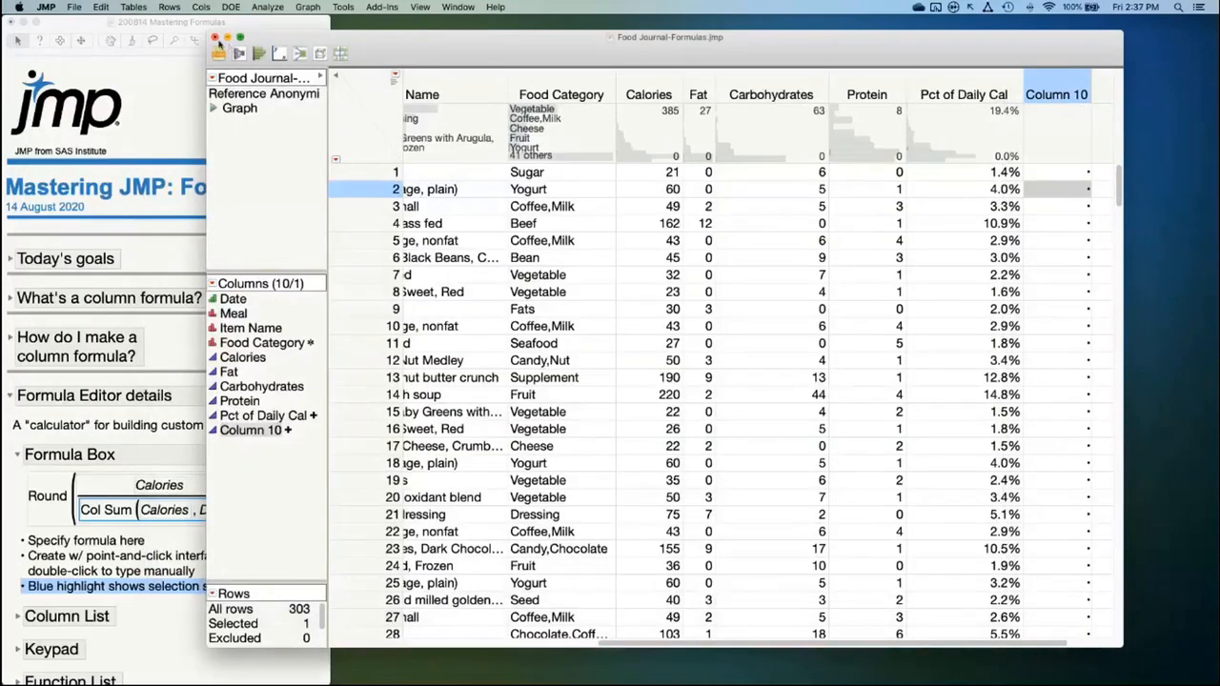
click(215, 38)
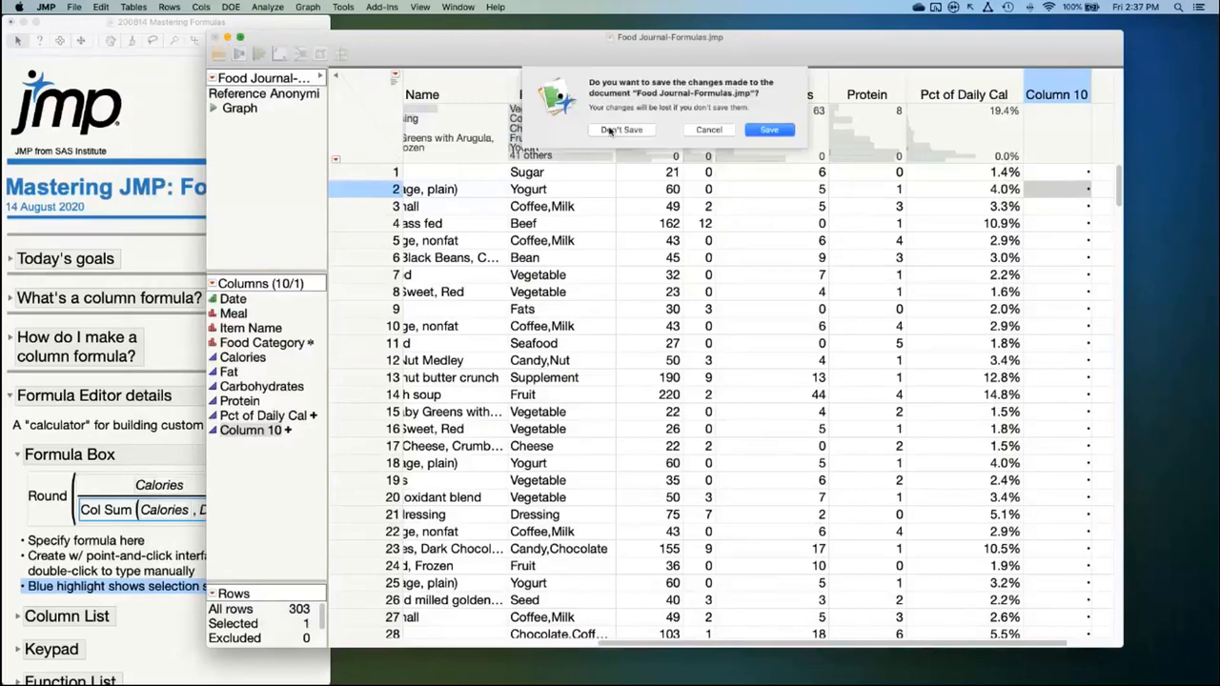
click(615, 96)
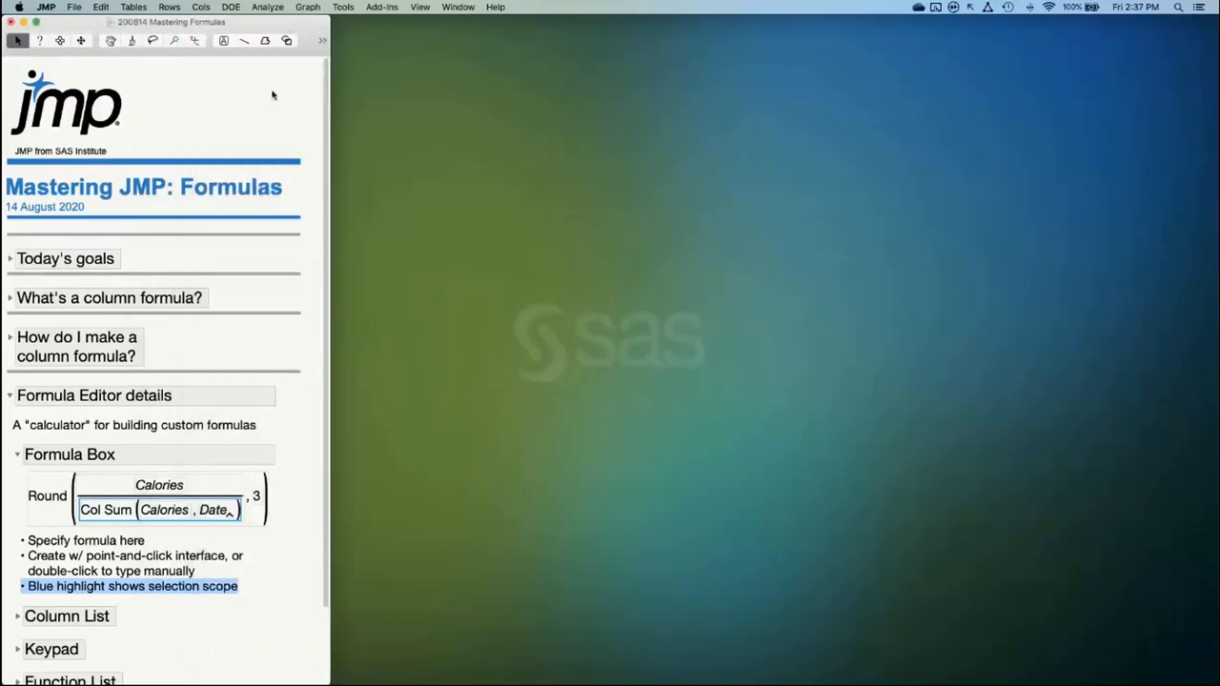
Collapse the journal's Formula Box topic and its Formula Editor details section
click(19, 456)
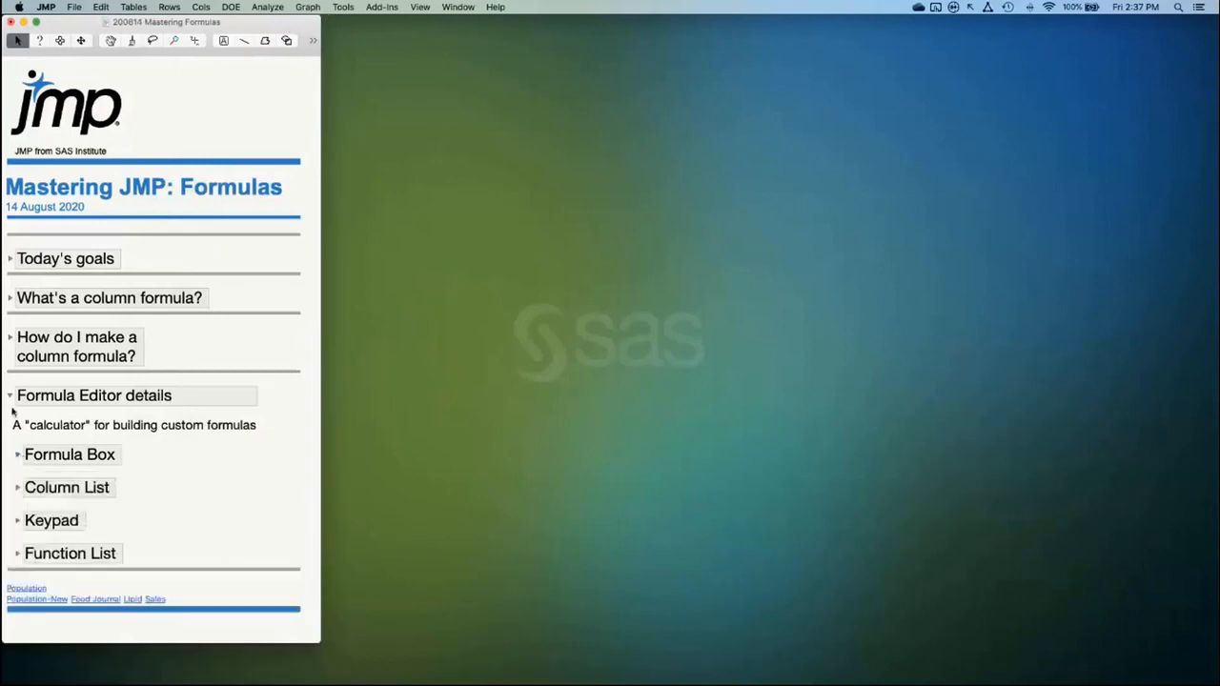
click(10, 396)
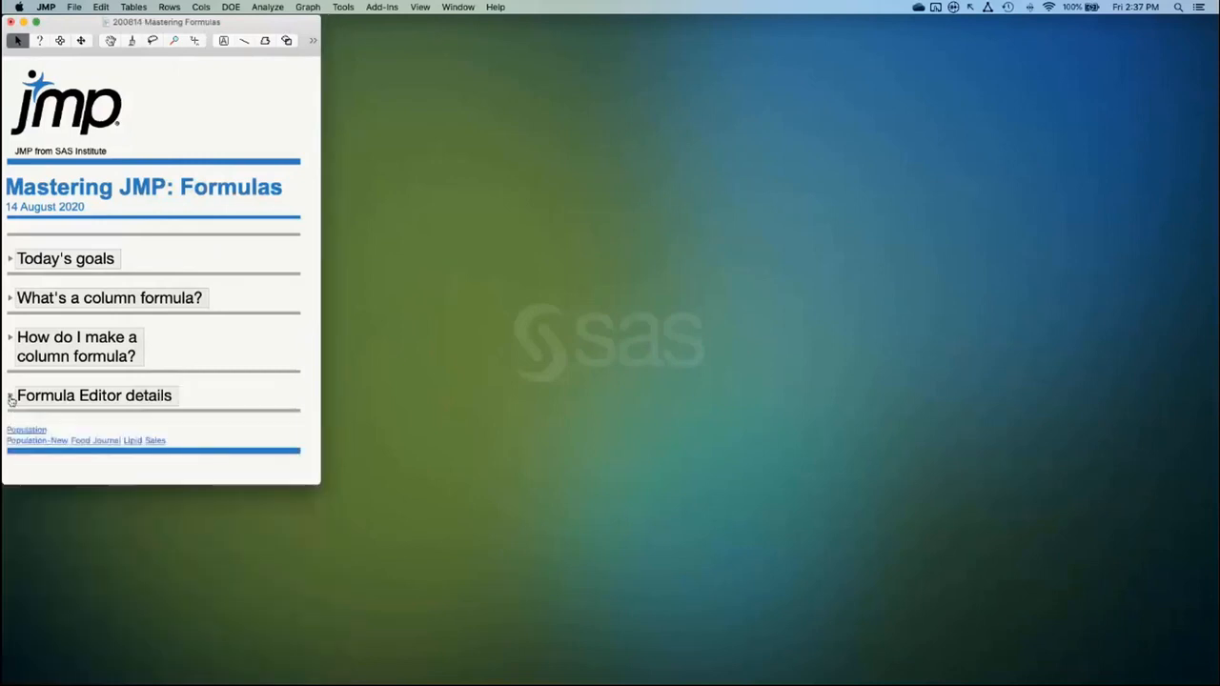
Open the Lipid Data-Formulas table from the journal's Lipid link and make its window taller
click(133, 442)
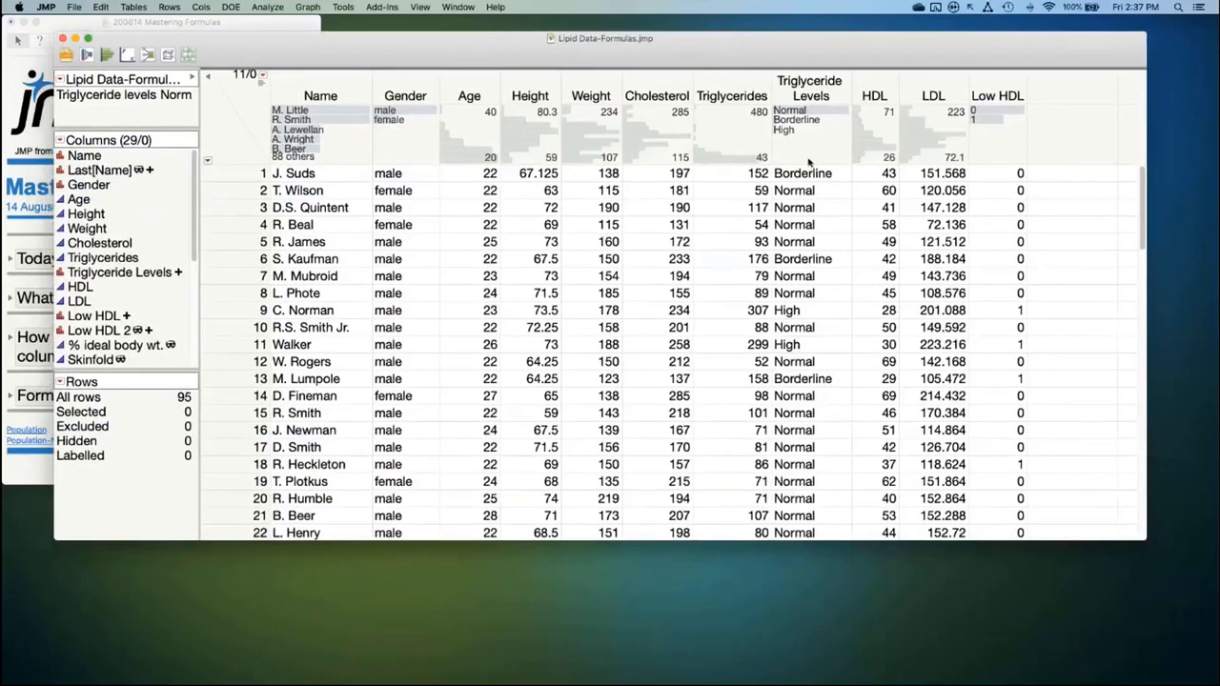
drag(1145, 540, 1148, 654)
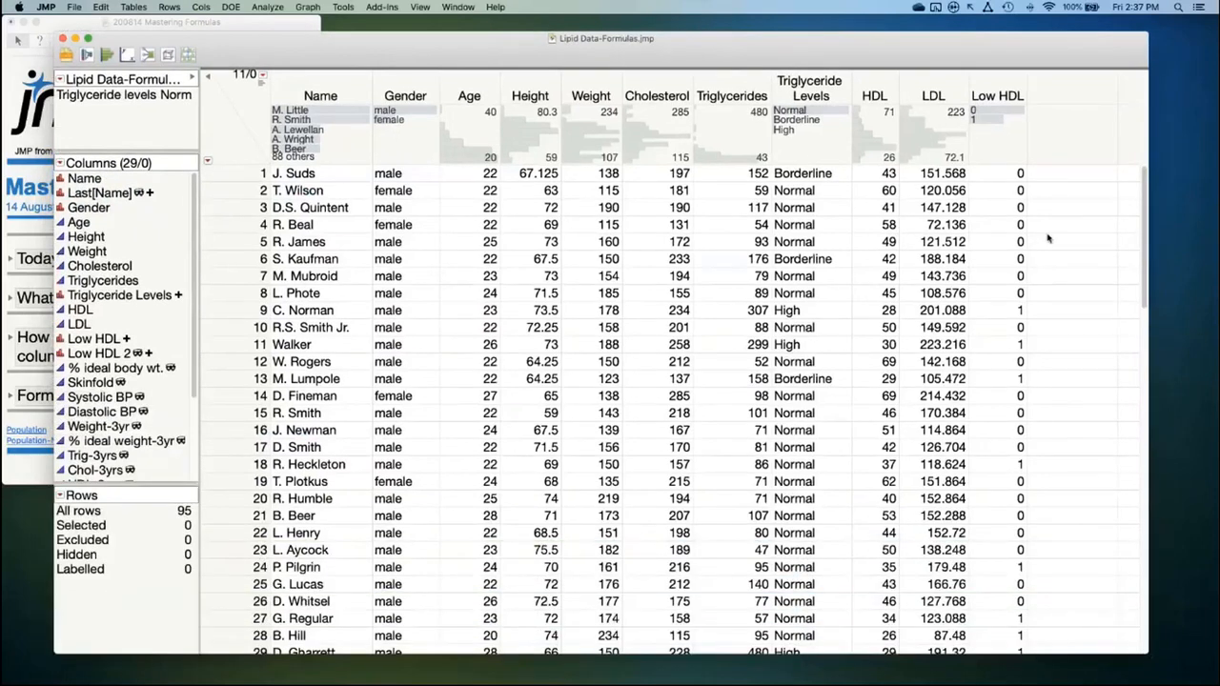
Examine the Low HDL column by selecting the rows coded 1 and those coded 0, and clear all row and column selections
click(998, 96)
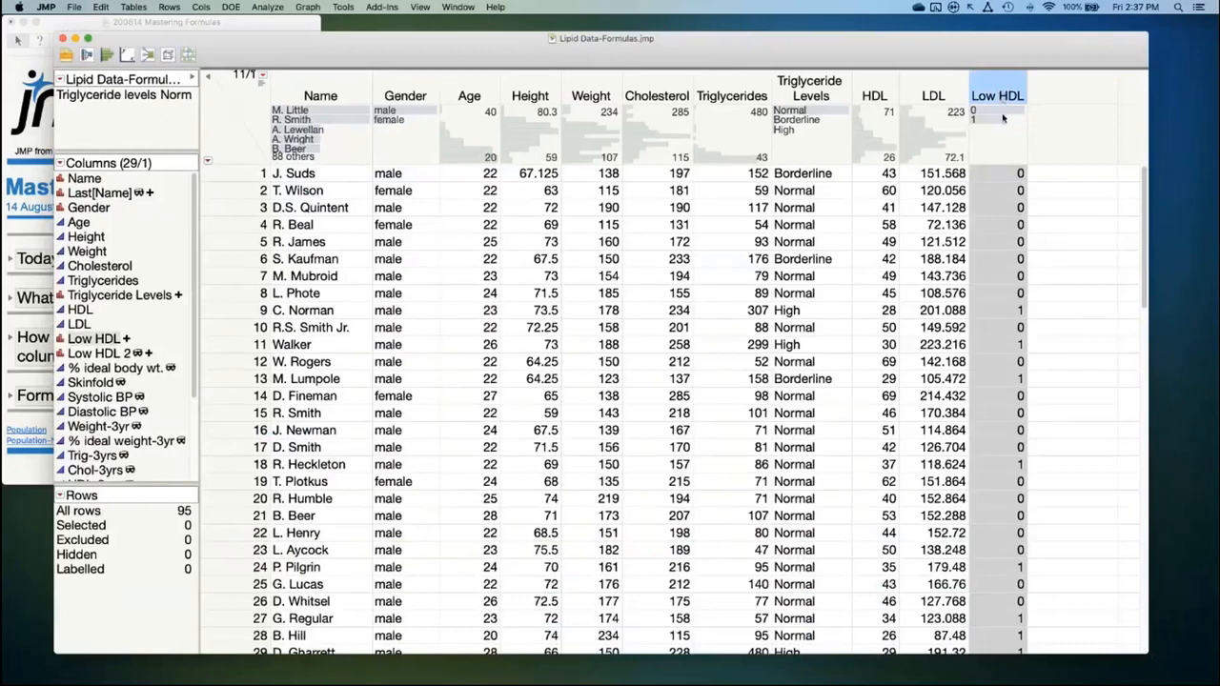
click(995, 119)
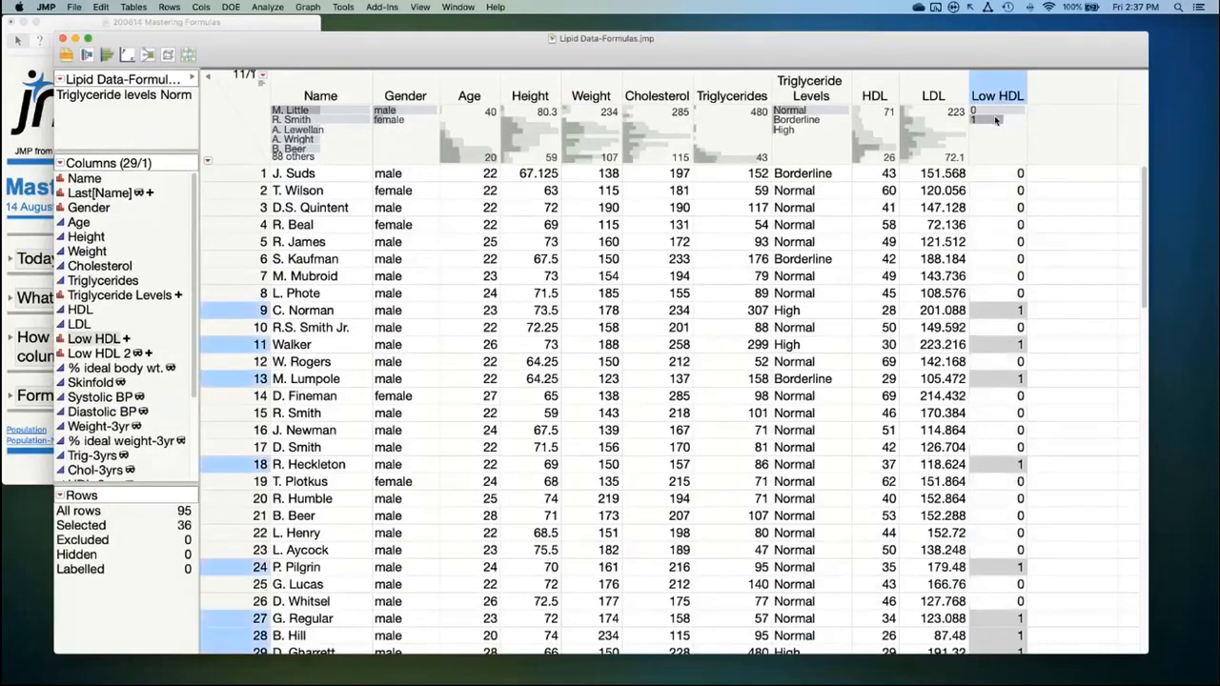
click(998, 112)
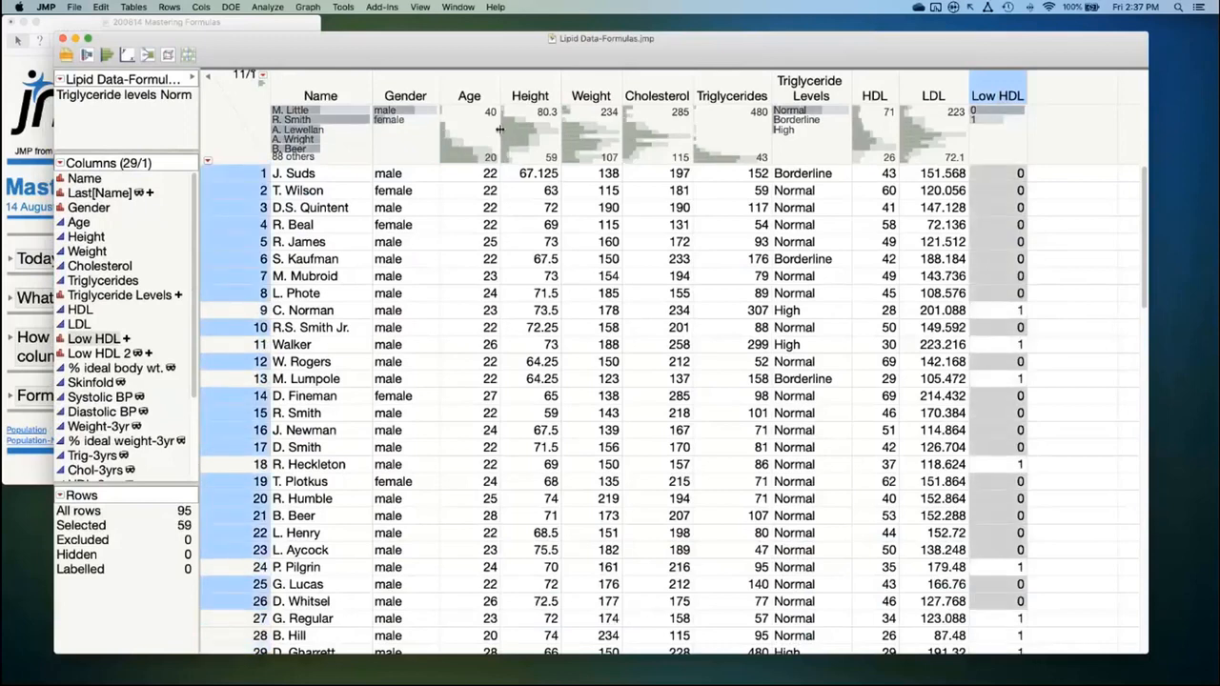
click(225, 140)
click(254, 118)
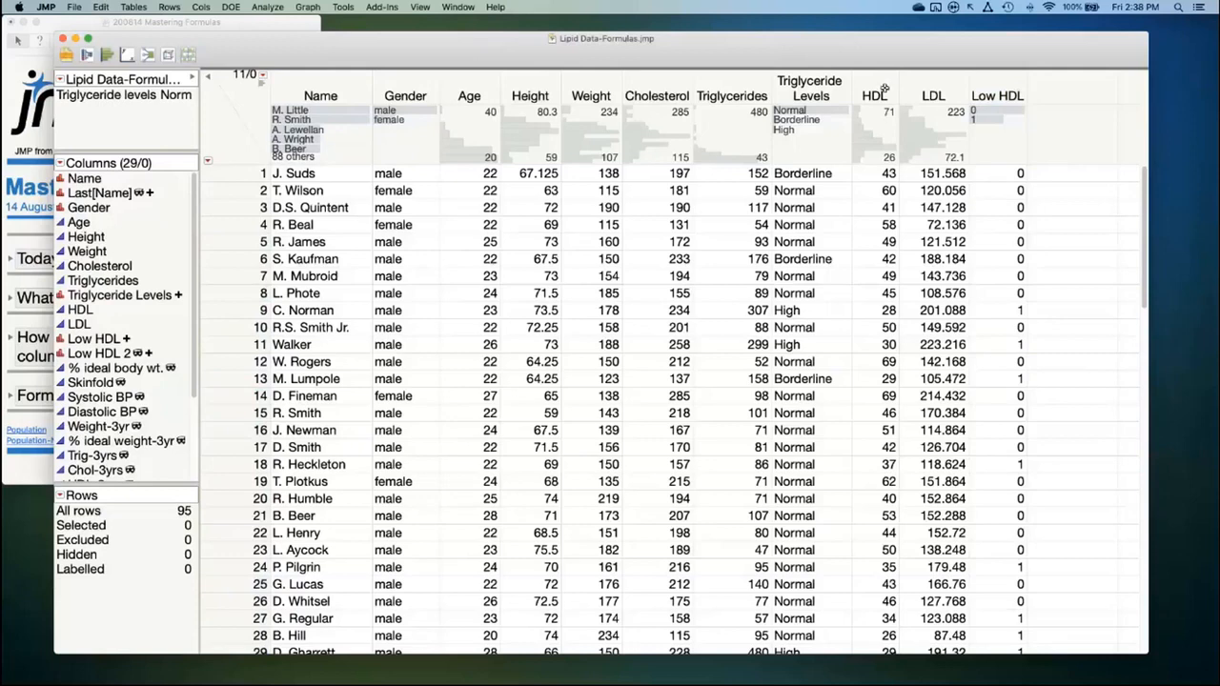
Add a new column after Low HDL, open its Formula Editor and move the editor below the column headings
double_click(1074, 99)
right_click(1083, 97)
mouse_move(1104, 127)
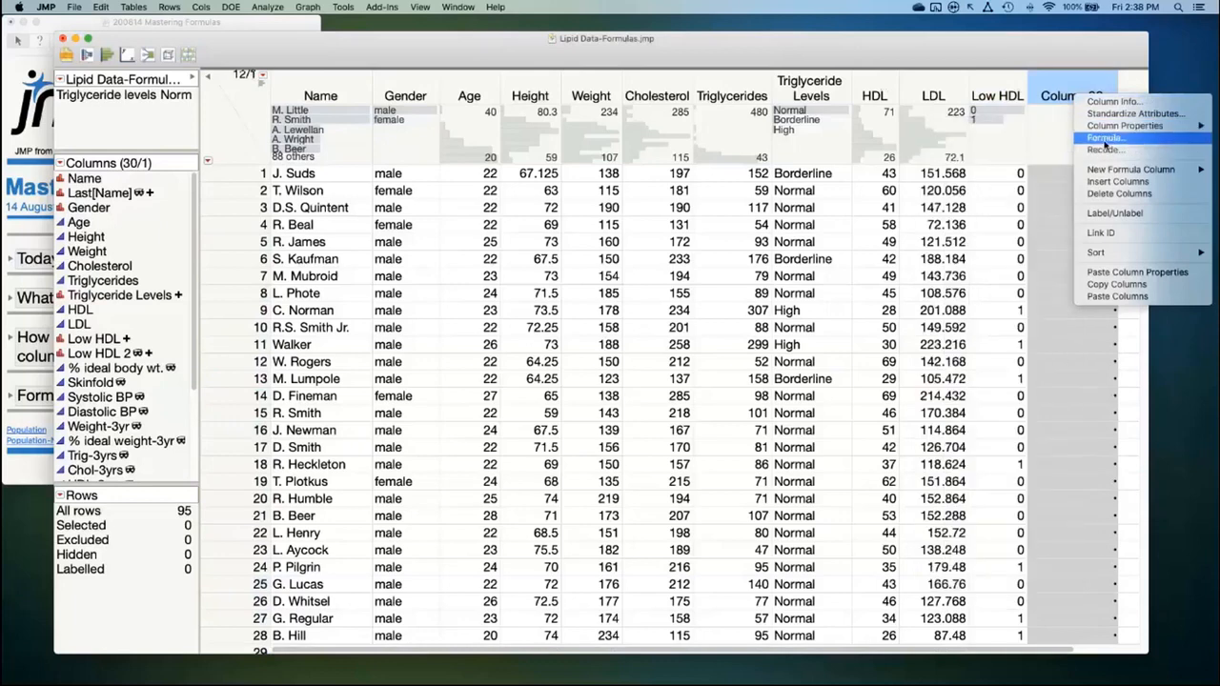
click(1104, 138)
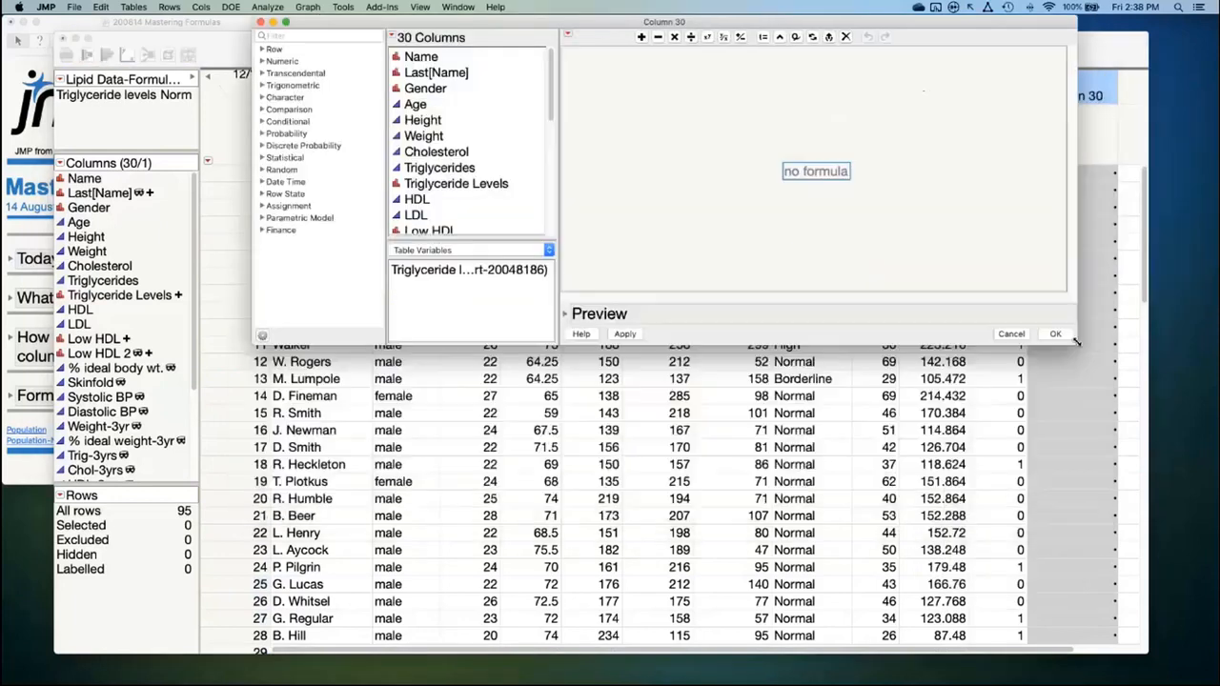
drag(1077, 342, 1077, 341)
drag(921, 23, 861, 221)
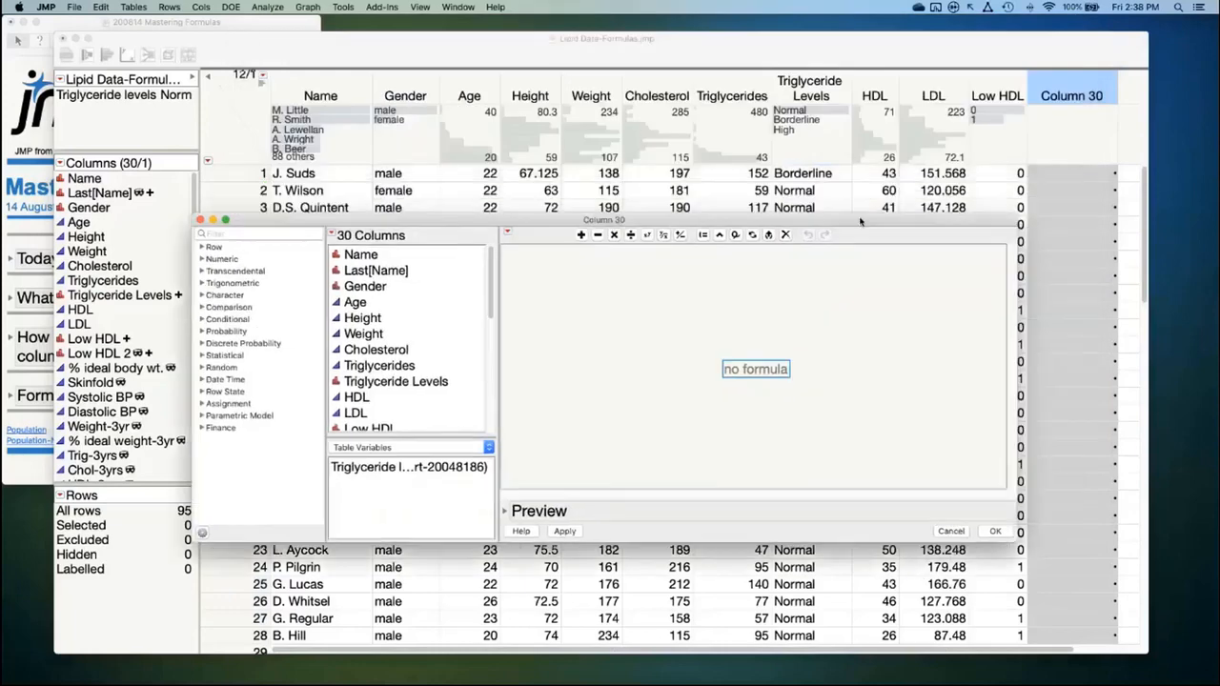
Build the comparison formula HDL < 40 for the new column and apply it
click(363, 400)
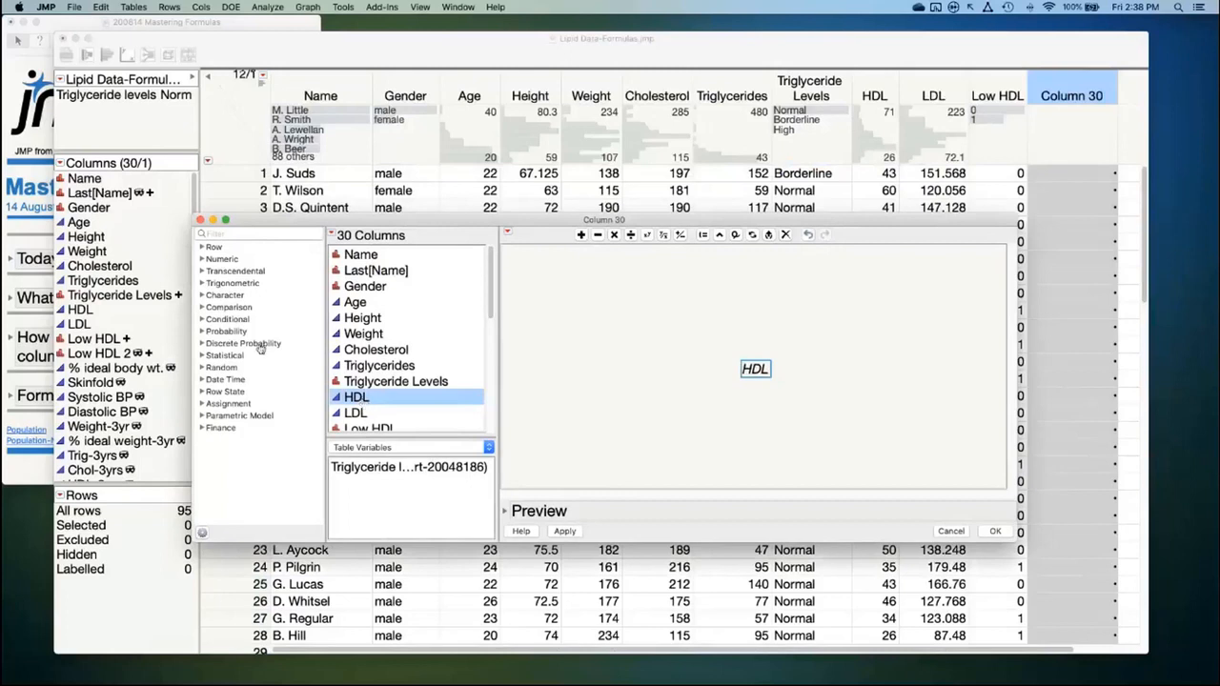
click(203, 310)
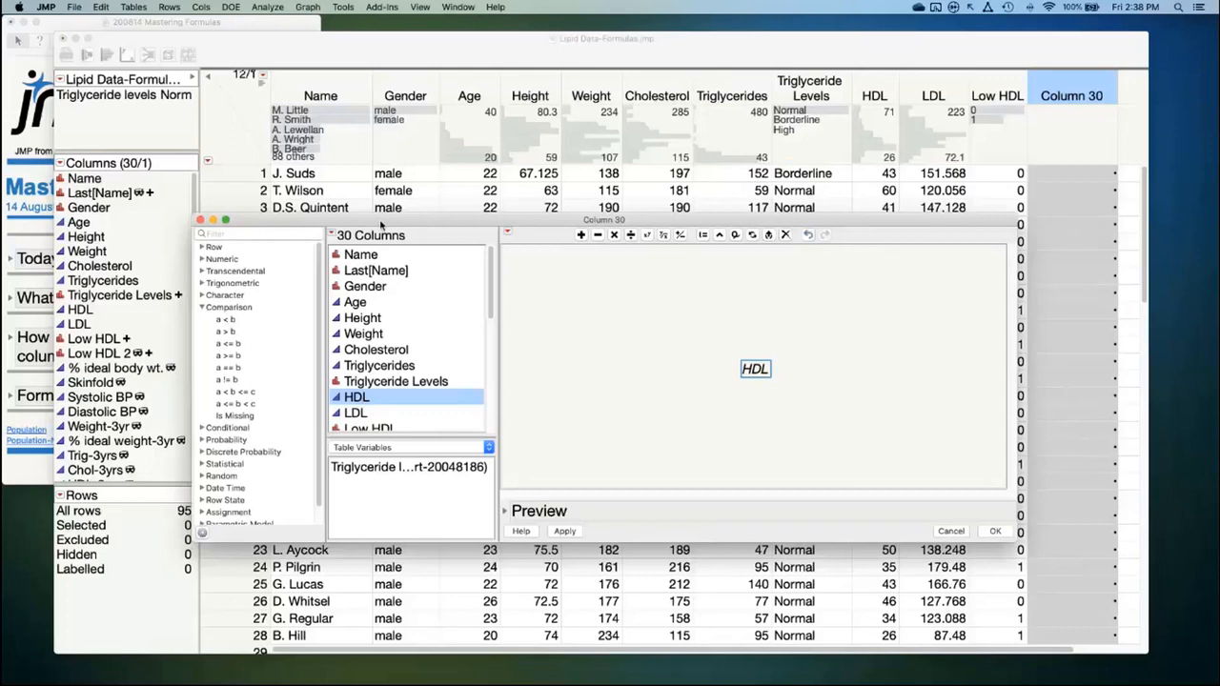
click(227, 320)
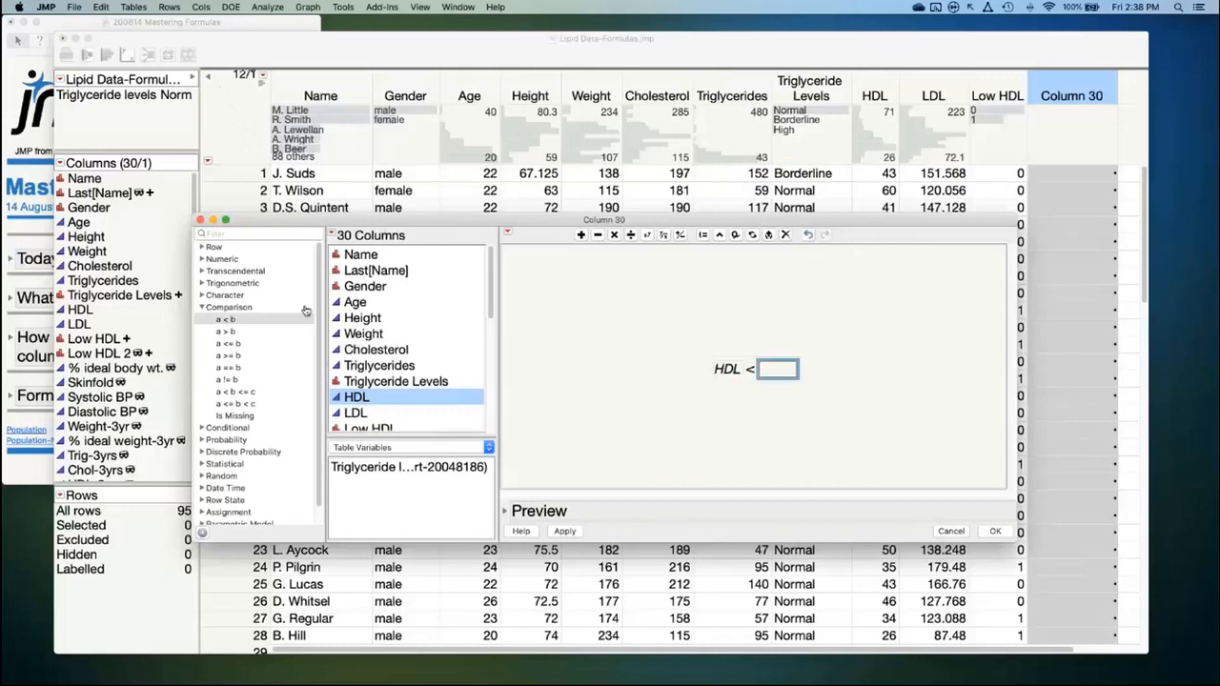
text(40)
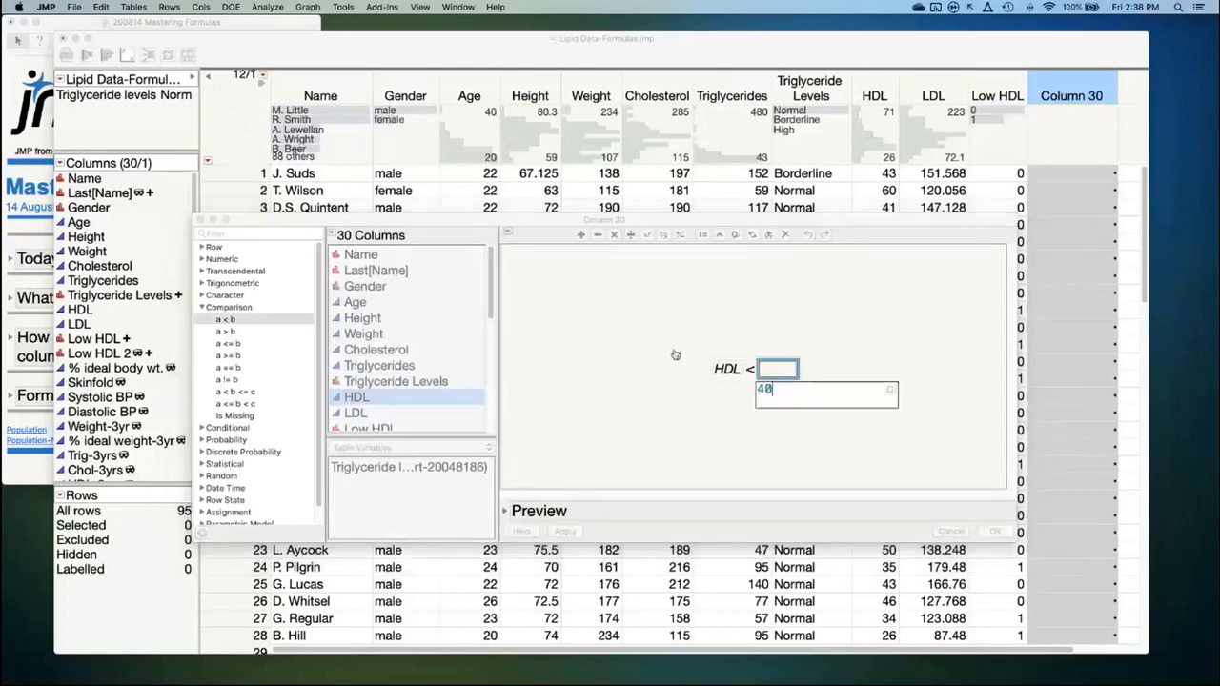
key(Return)
click(565, 532)
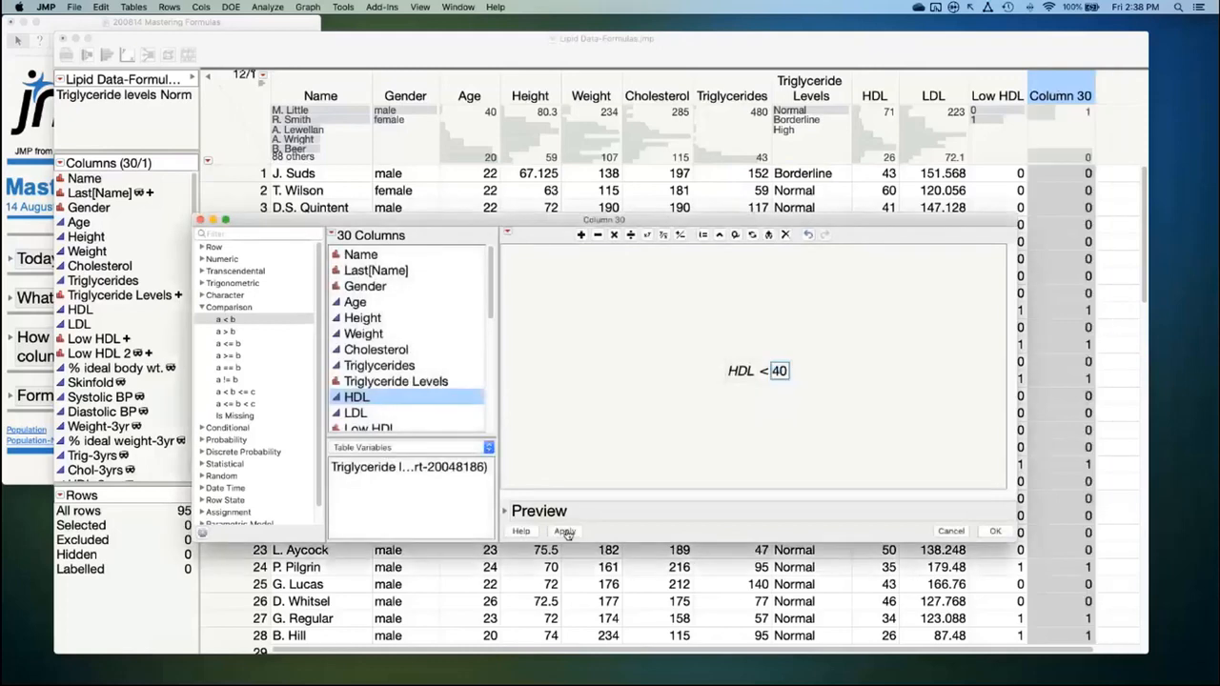
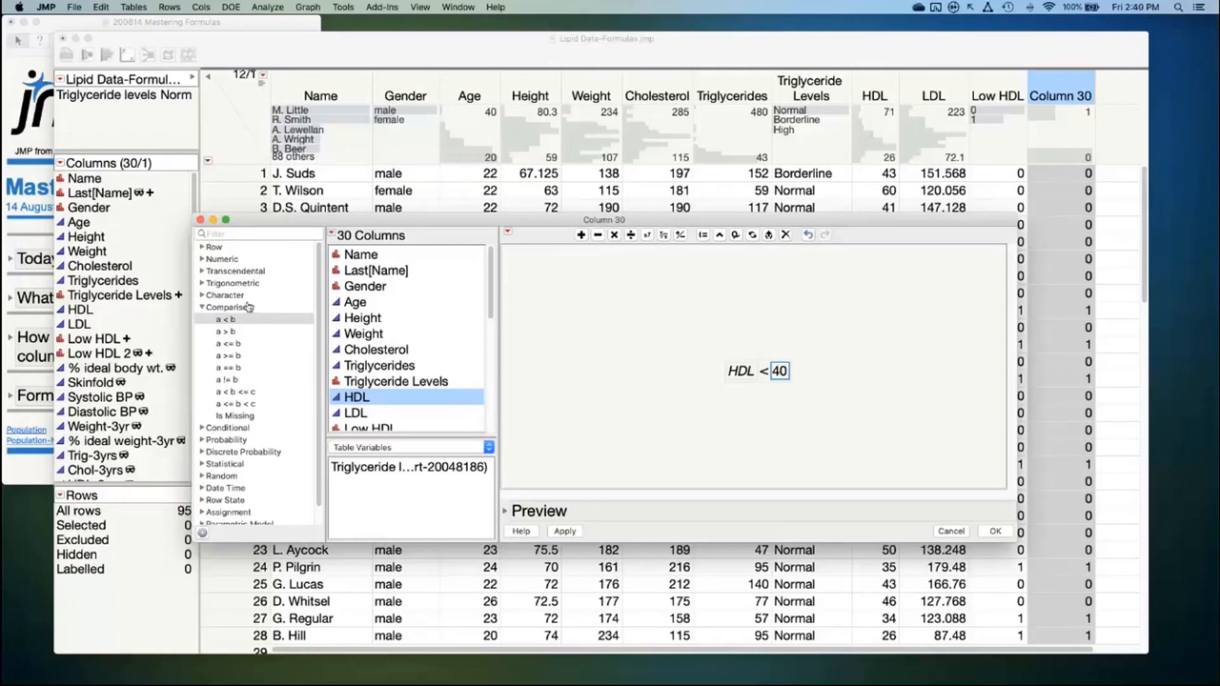
Delete the HDL < 40 formula and insert an empty Conditional If expression in its place
click(202, 308)
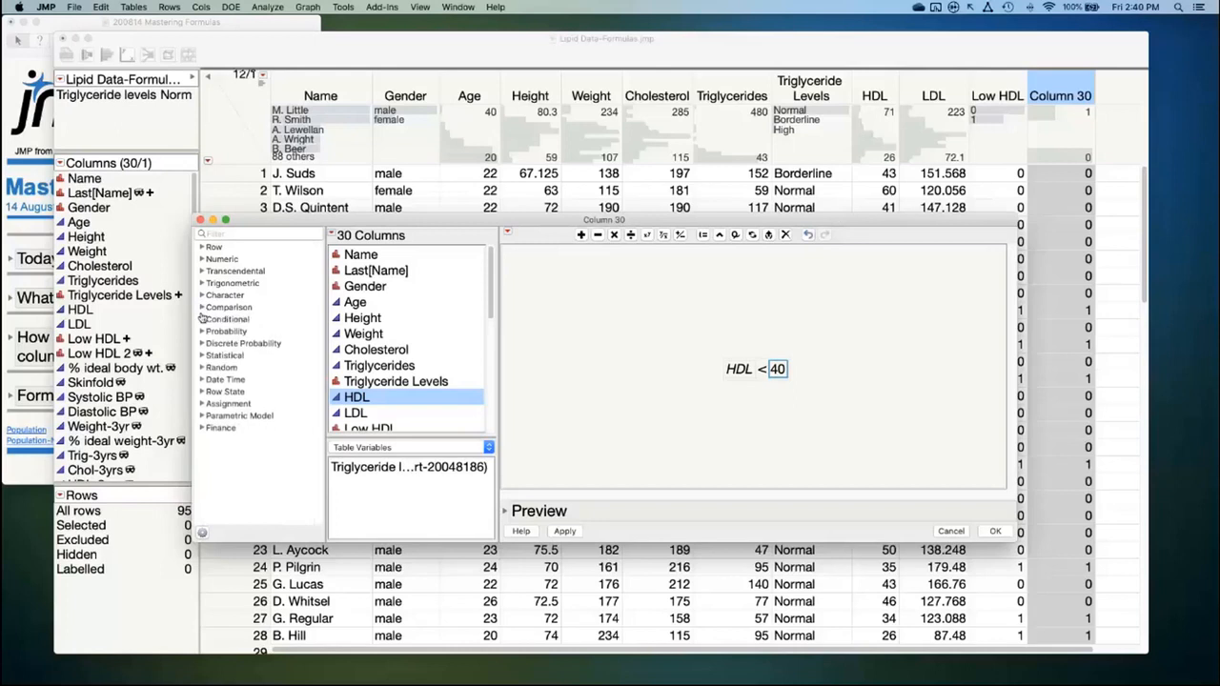
click(202, 320)
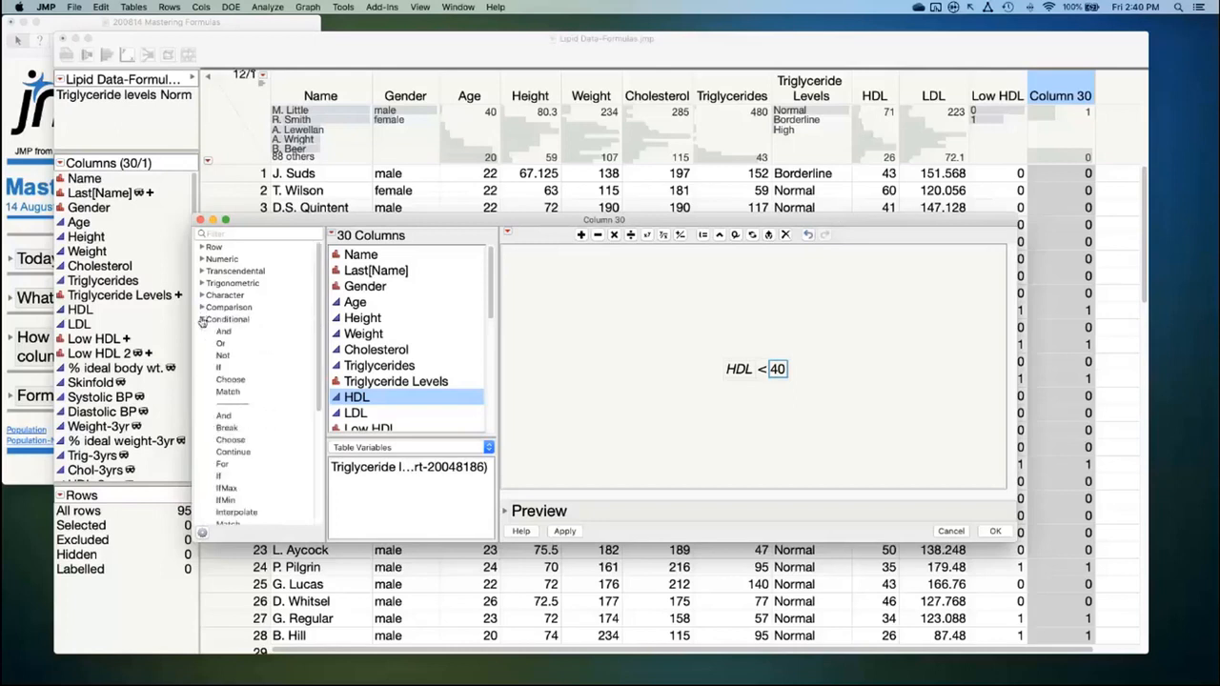
key(Return)
key(BackSpace)
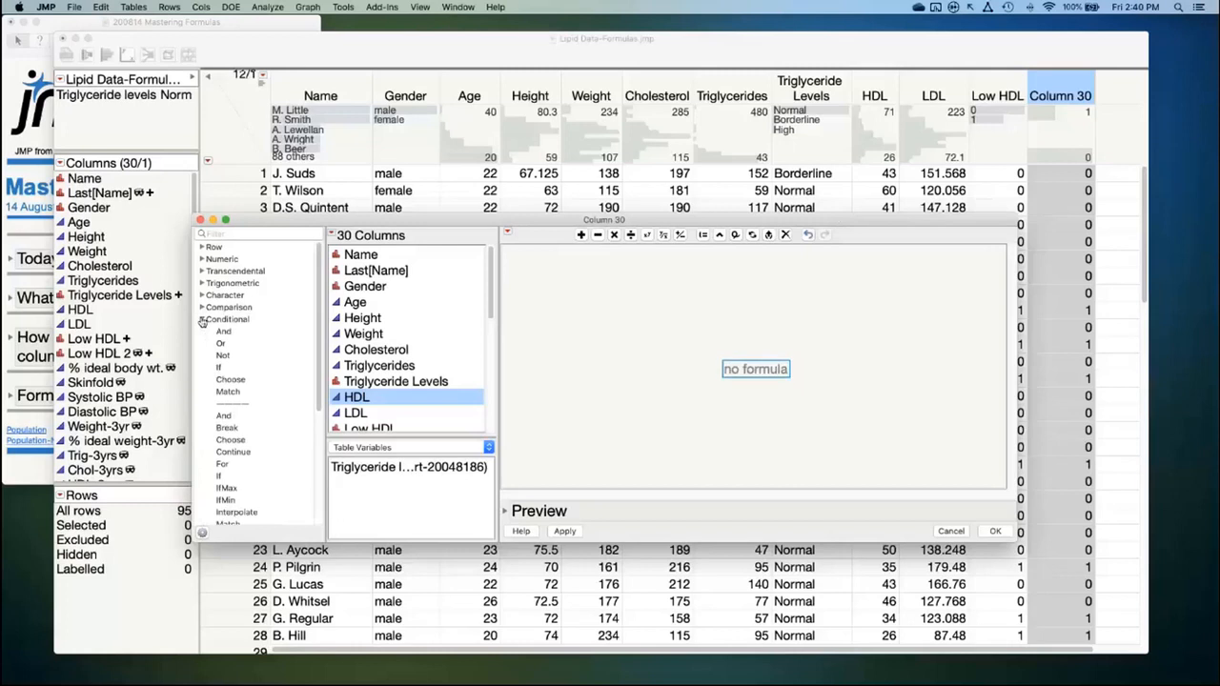
click(219, 369)
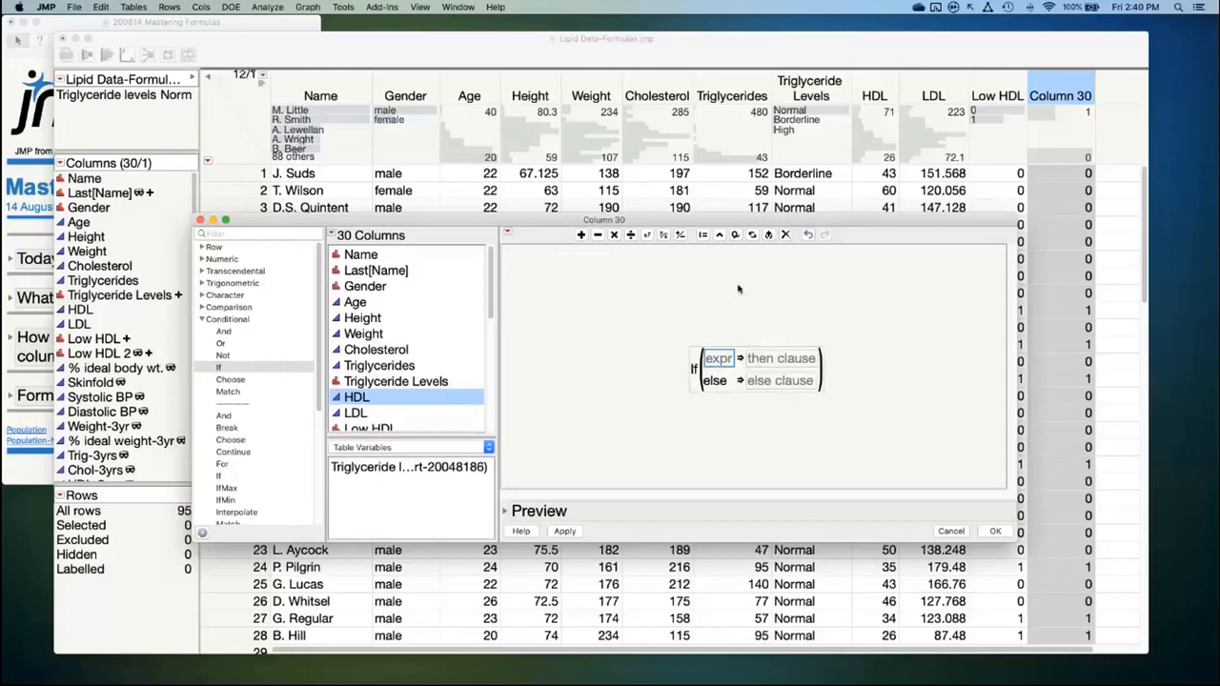
Set the If condition to Gender == "male" using the a == b comparison
click(381, 291)
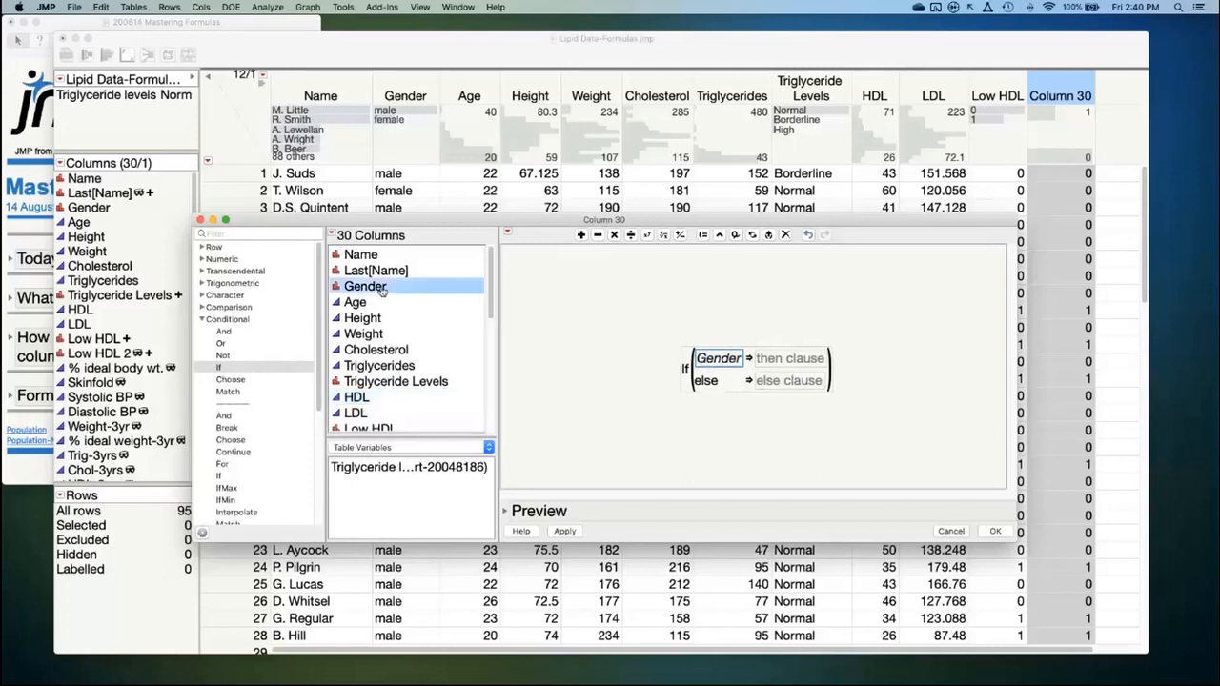
click(202, 318)
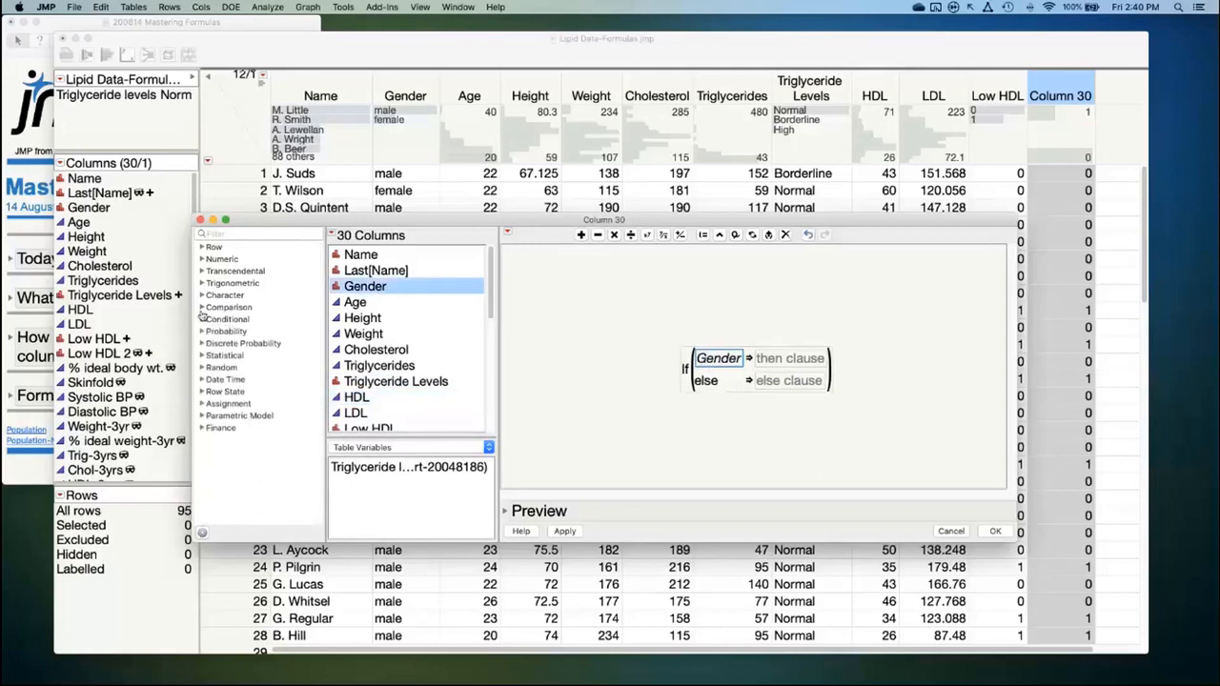
click(202, 307)
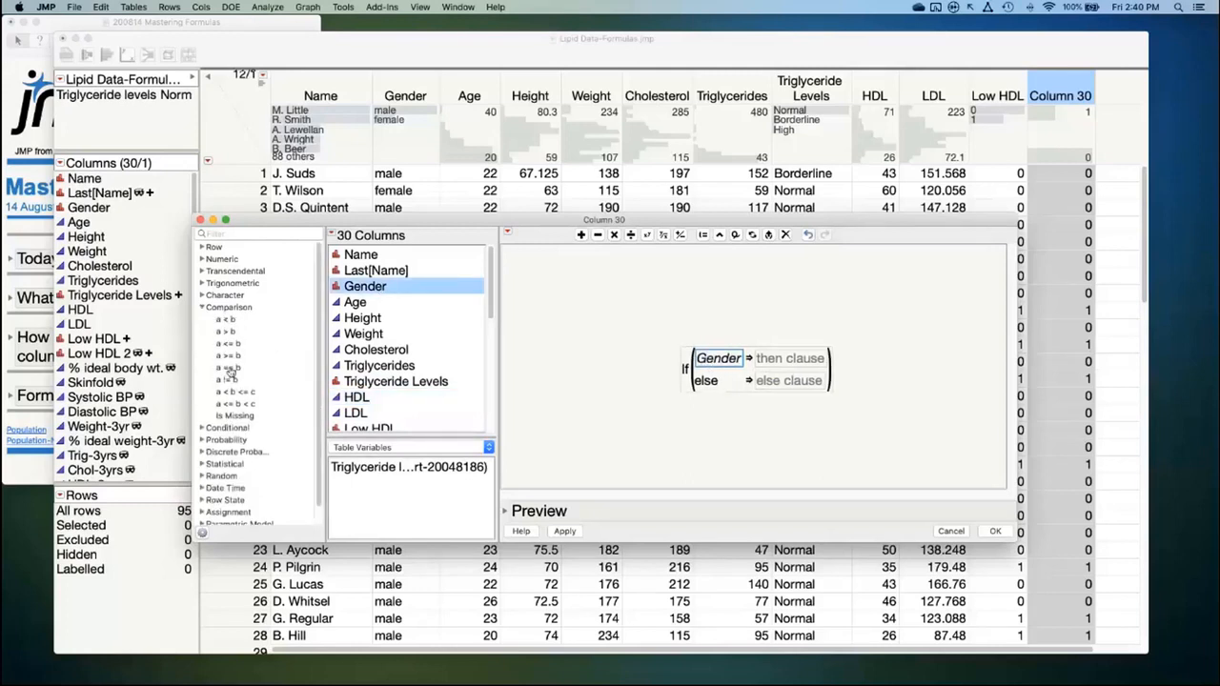
click(229, 369)
text("male")
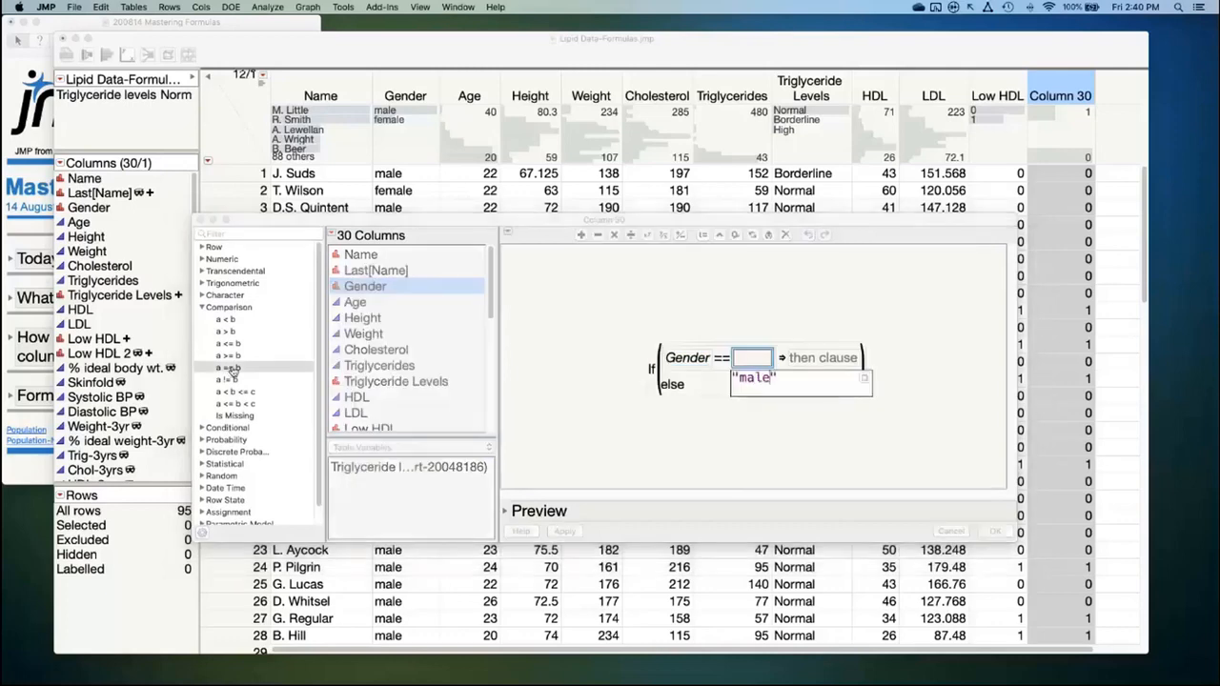
key(Return)
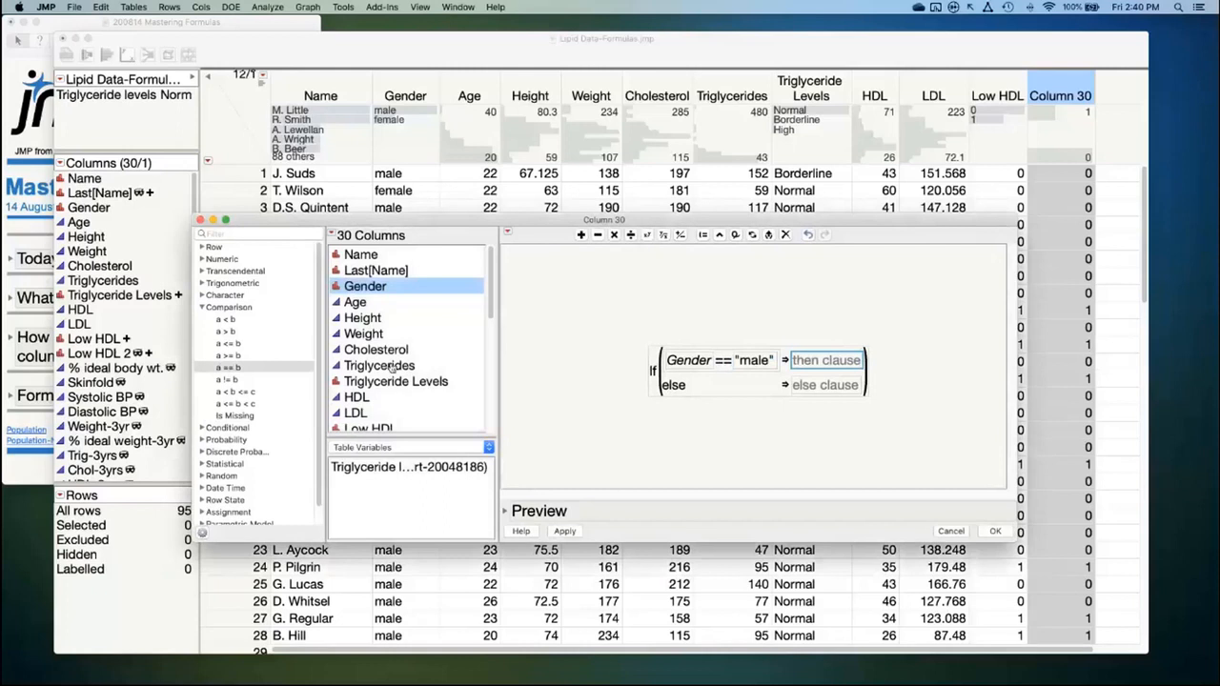
Fill the If expression's then clause with the comparison HDL < 40
click(381, 399)
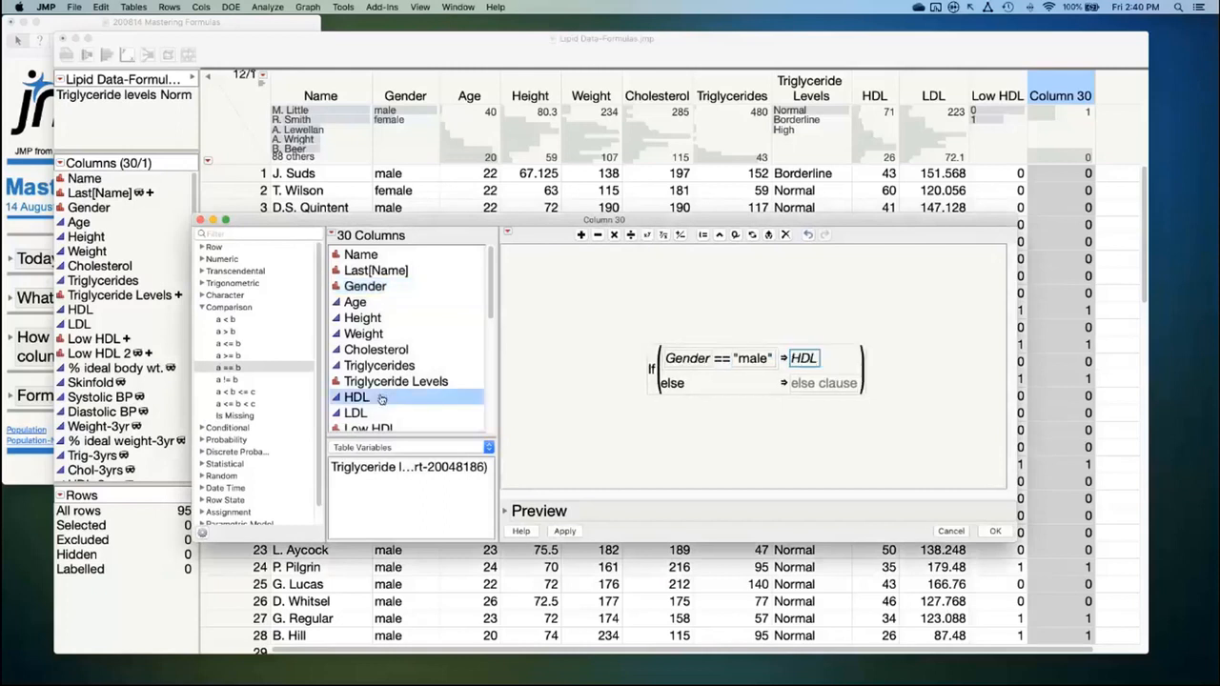
click(235, 323)
text(40)
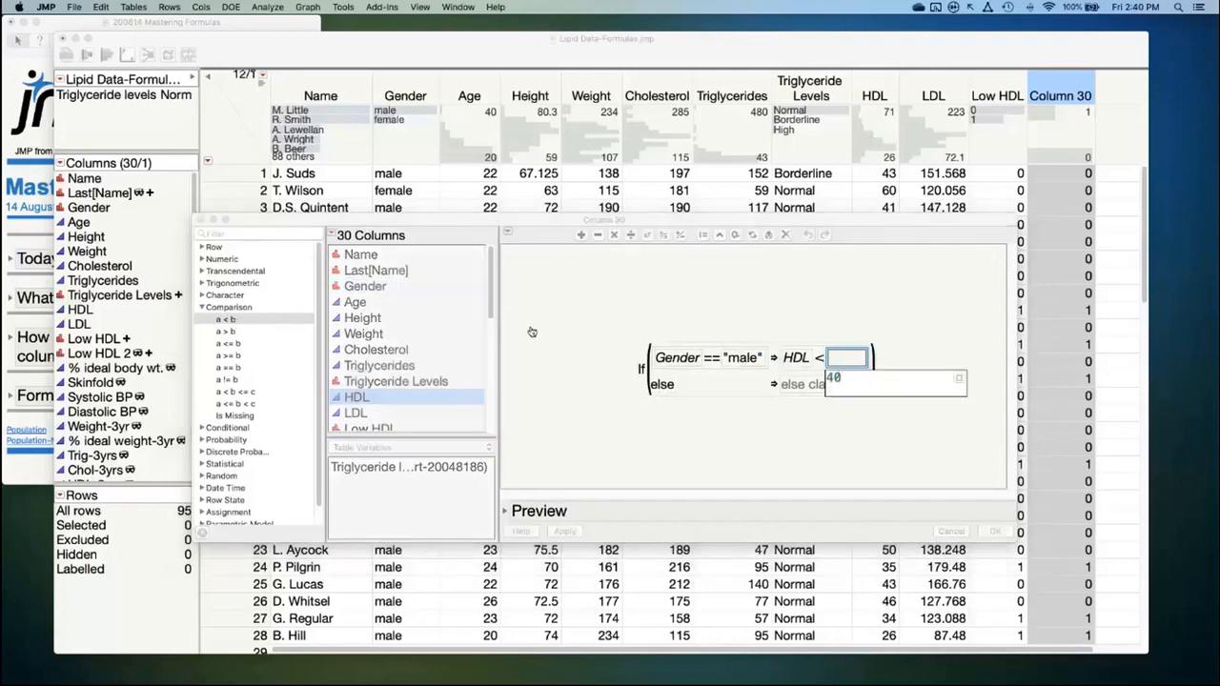
key(Return)
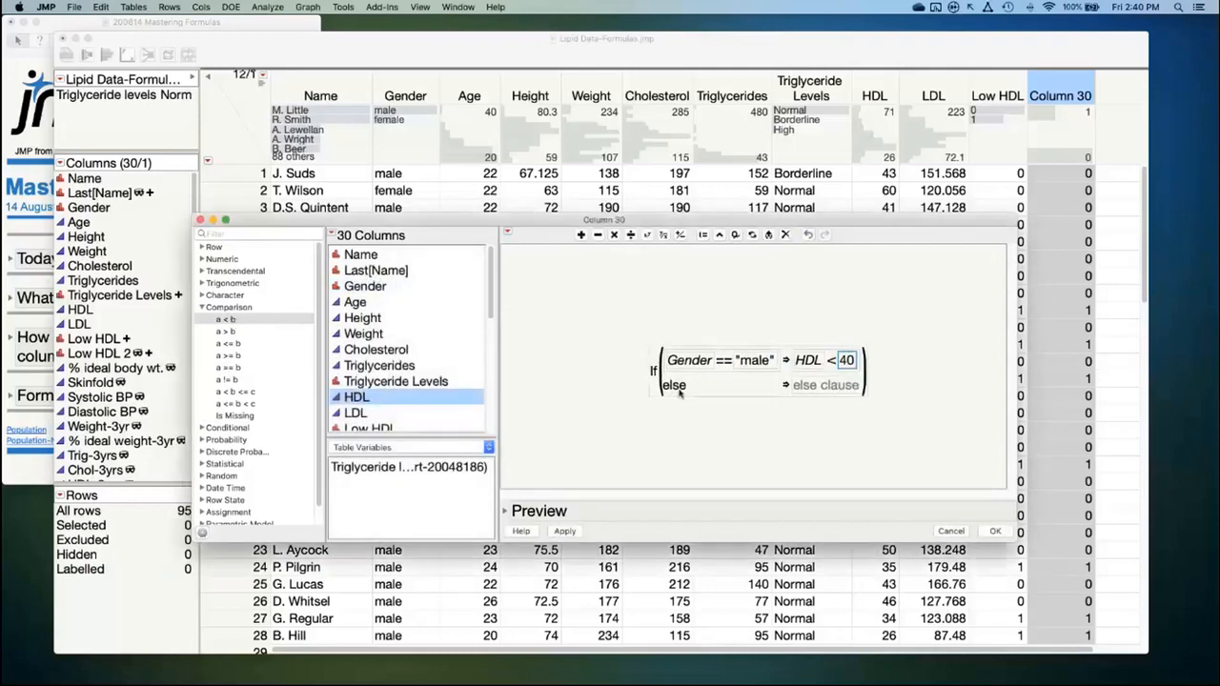
Fill the If expression's else clause with the comparison HDL < 50 and apply the formula
click(842, 388)
click(421, 399)
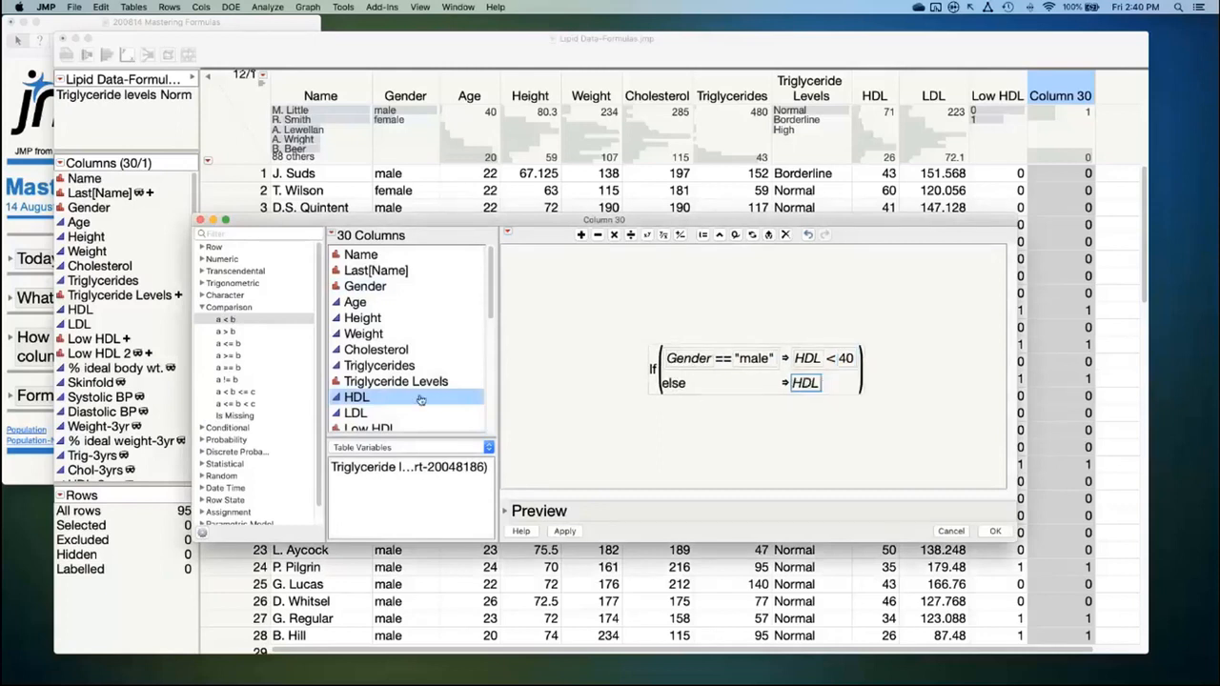
click(243, 322)
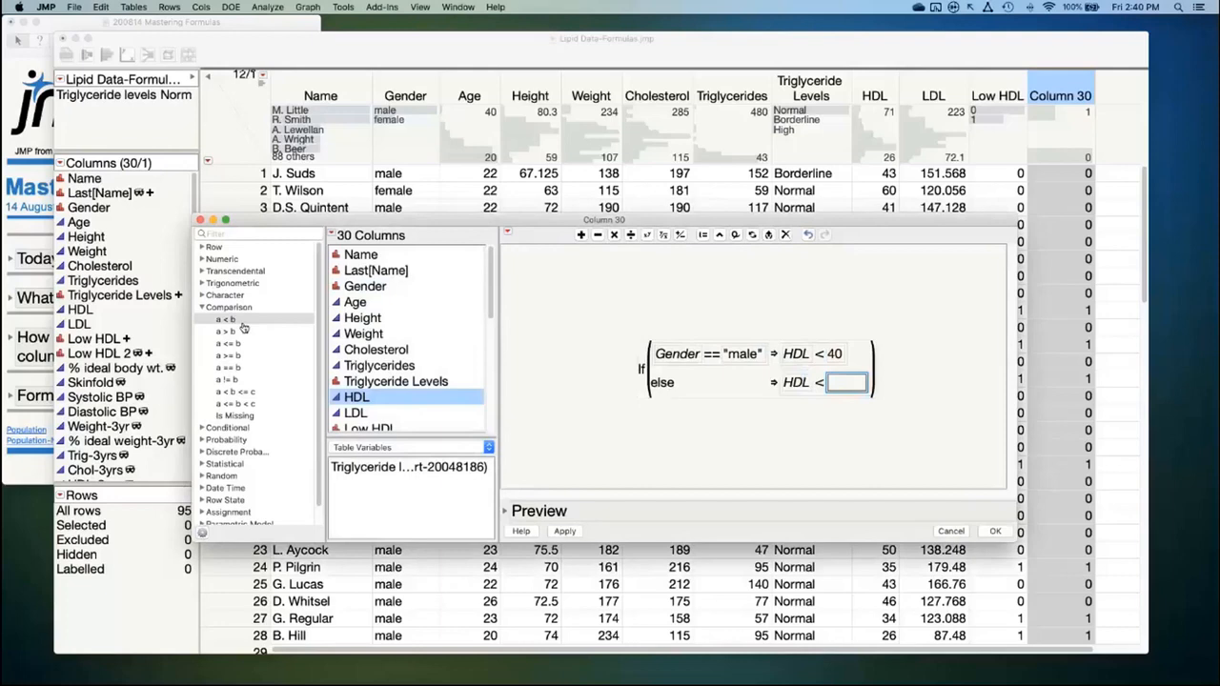
text(50)
key(Return)
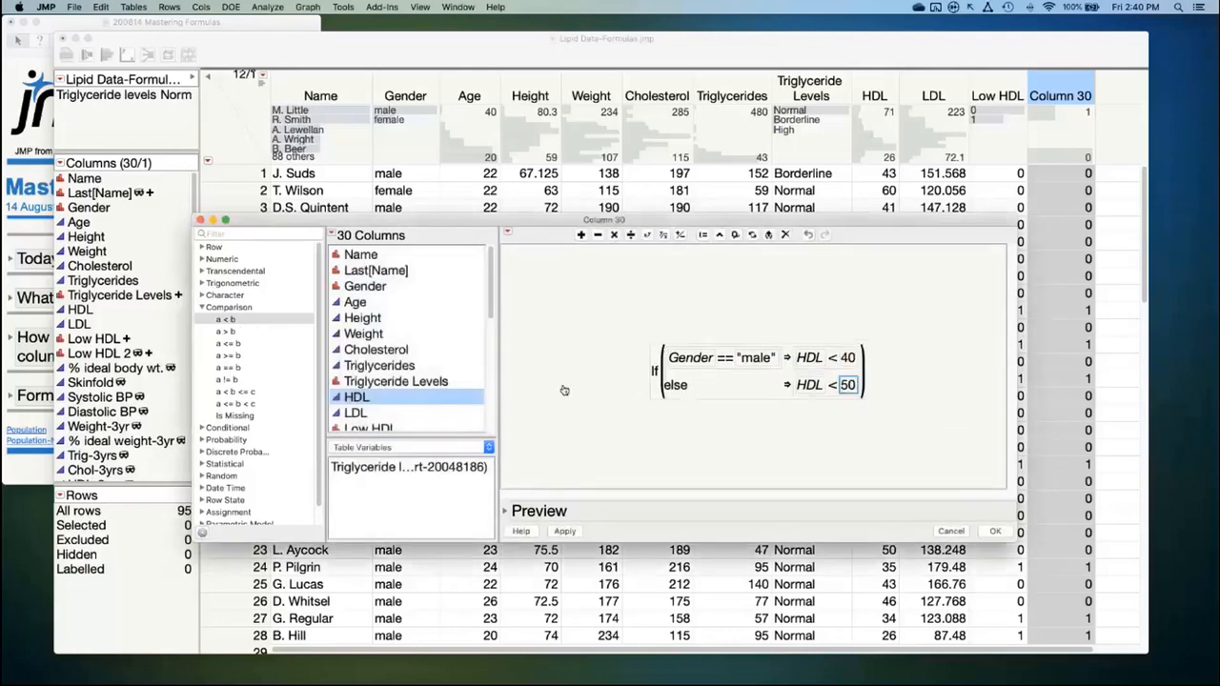
click(566, 532)
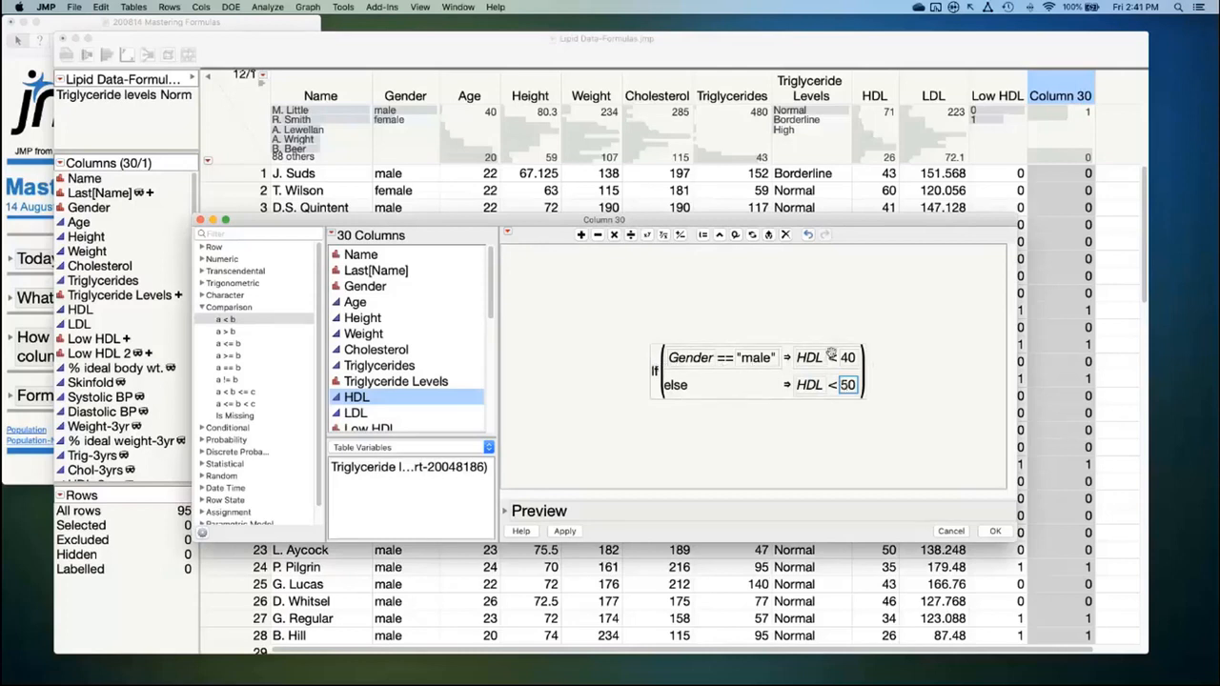
Insert additional clauses into the If expression from its else clause and delete HDL < 50 from the second condition
click(833, 384)
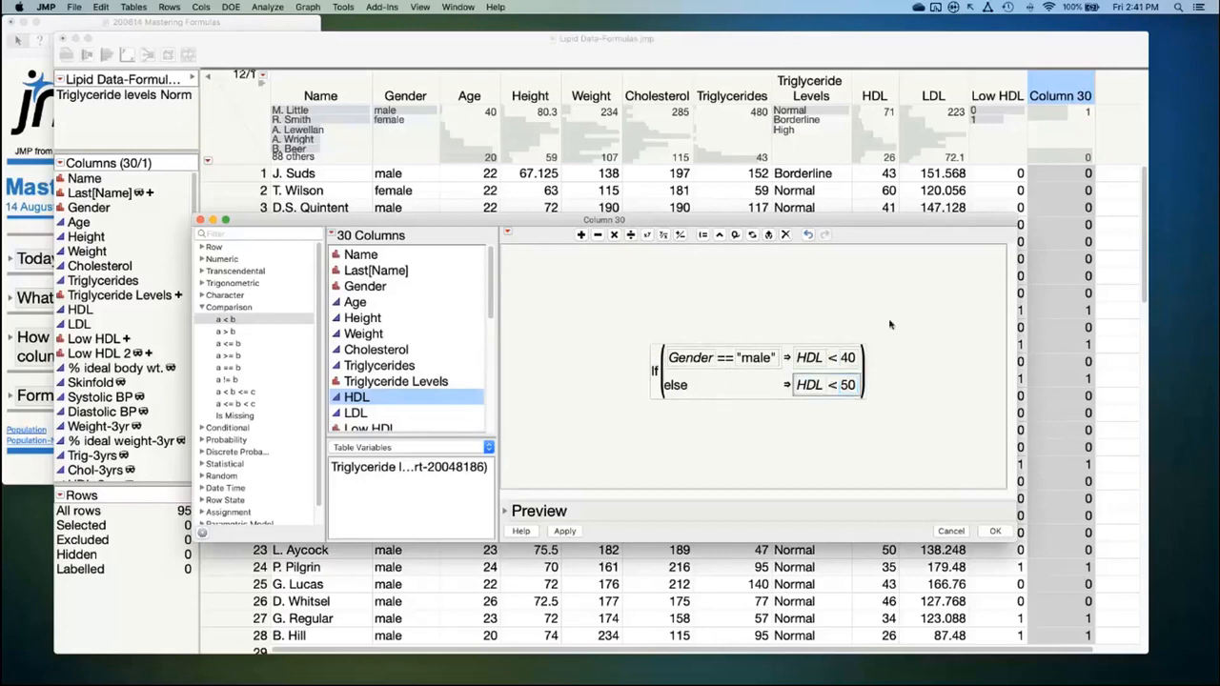
click(722, 236)
click(721, 237)
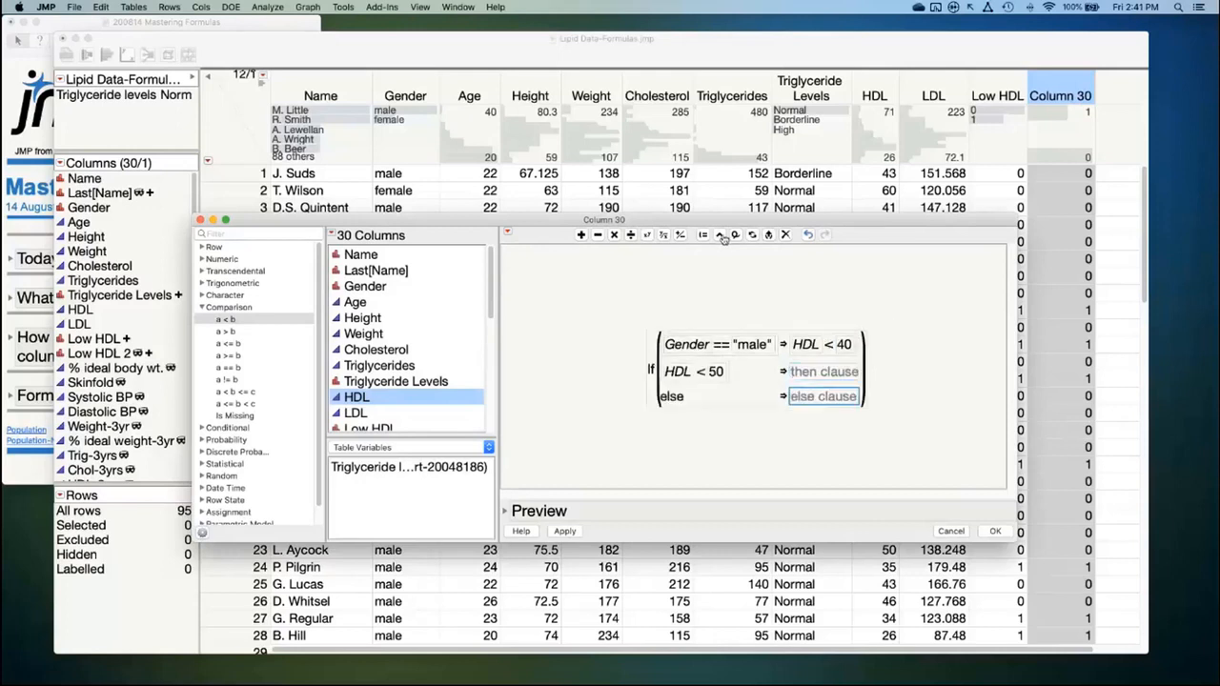
click(701, 371)
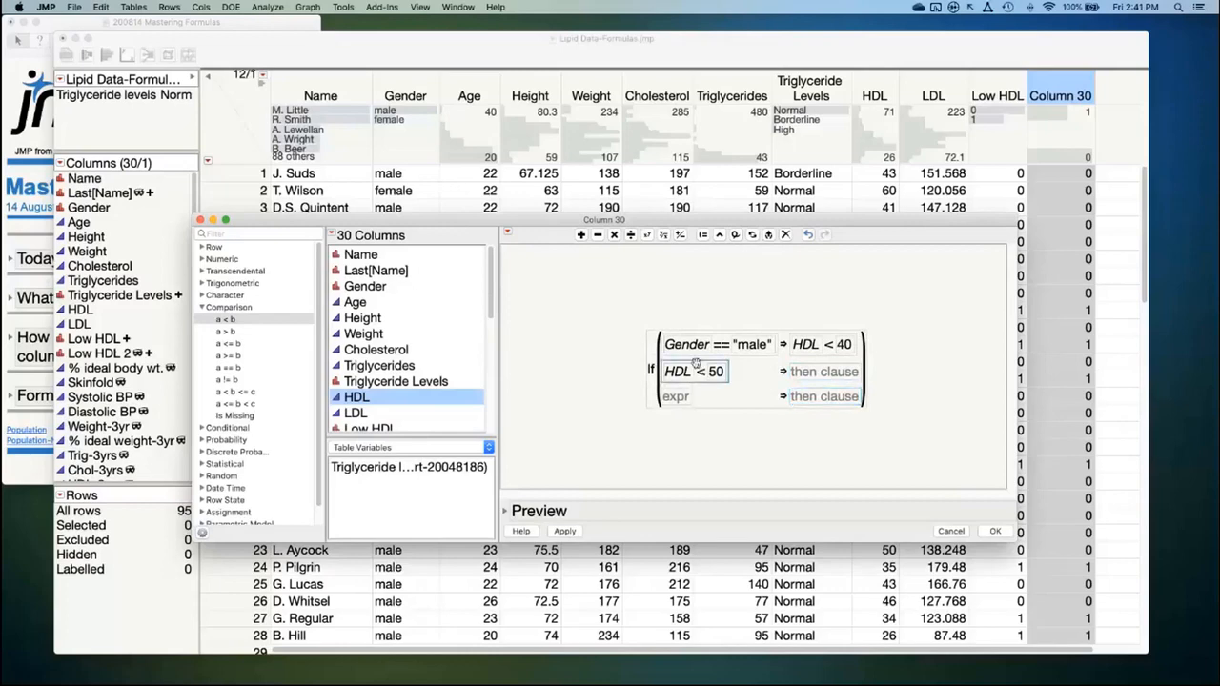
key(Delete)
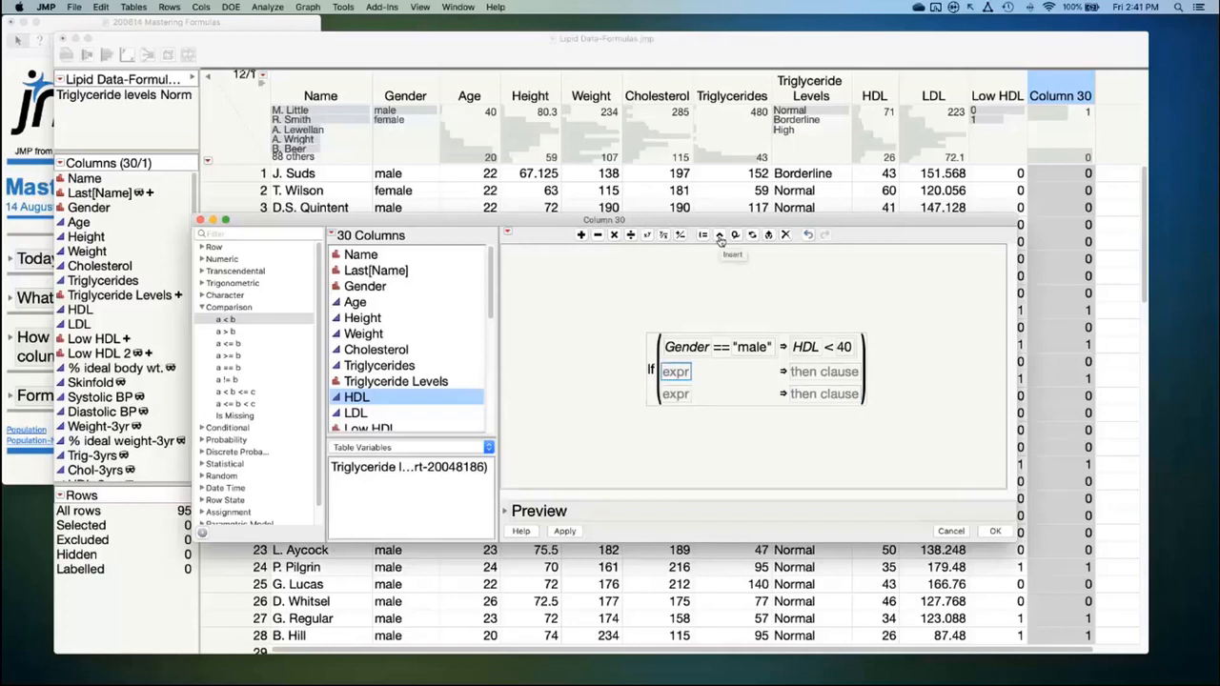
Discard the pending Column 30 formula edits and open the Low HDL column's formula
click(954, 532)
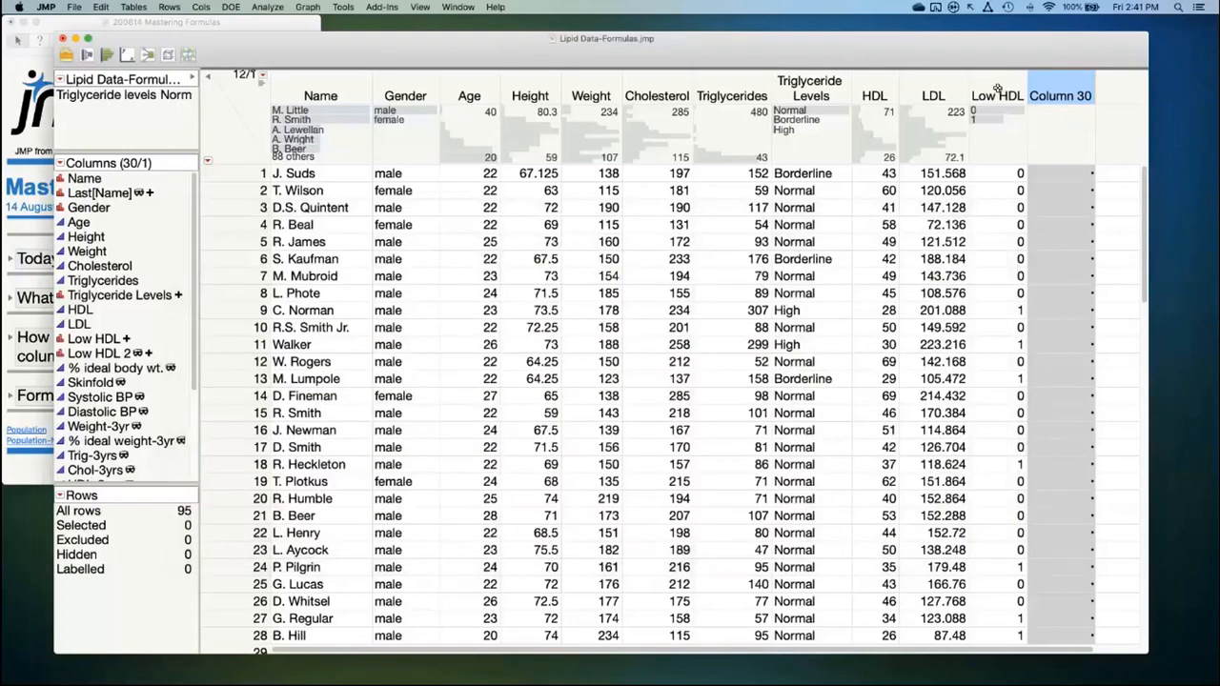
right_click(997, 89)
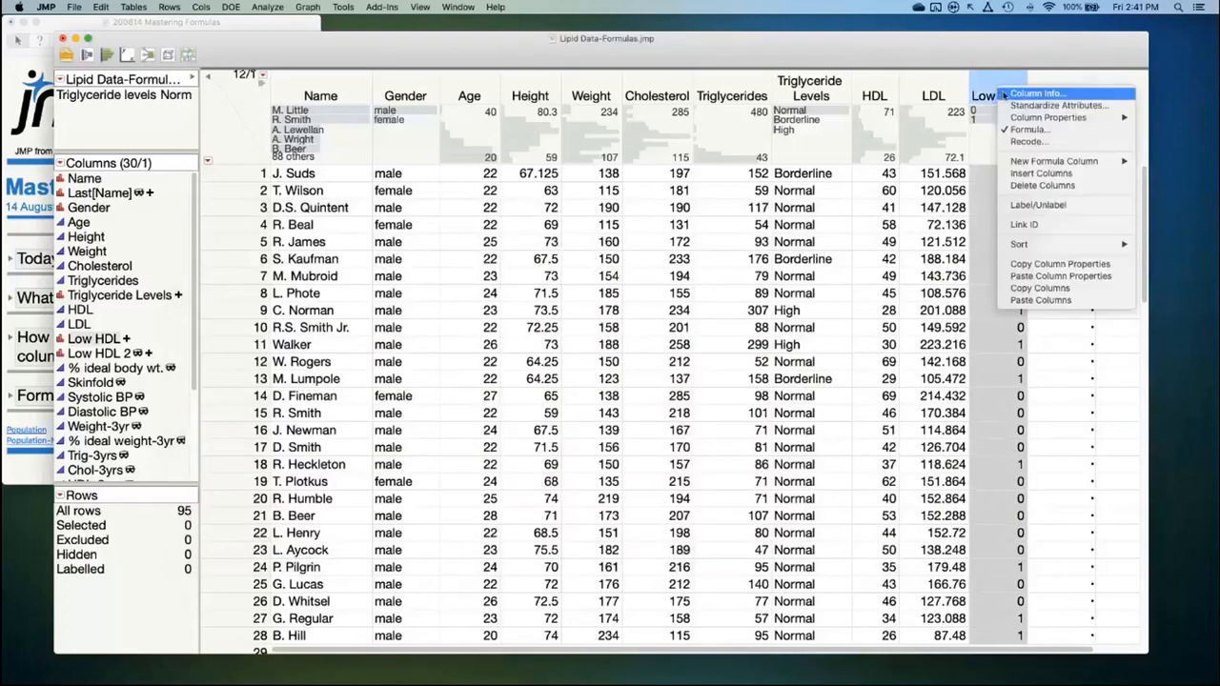
click(1041, 137)
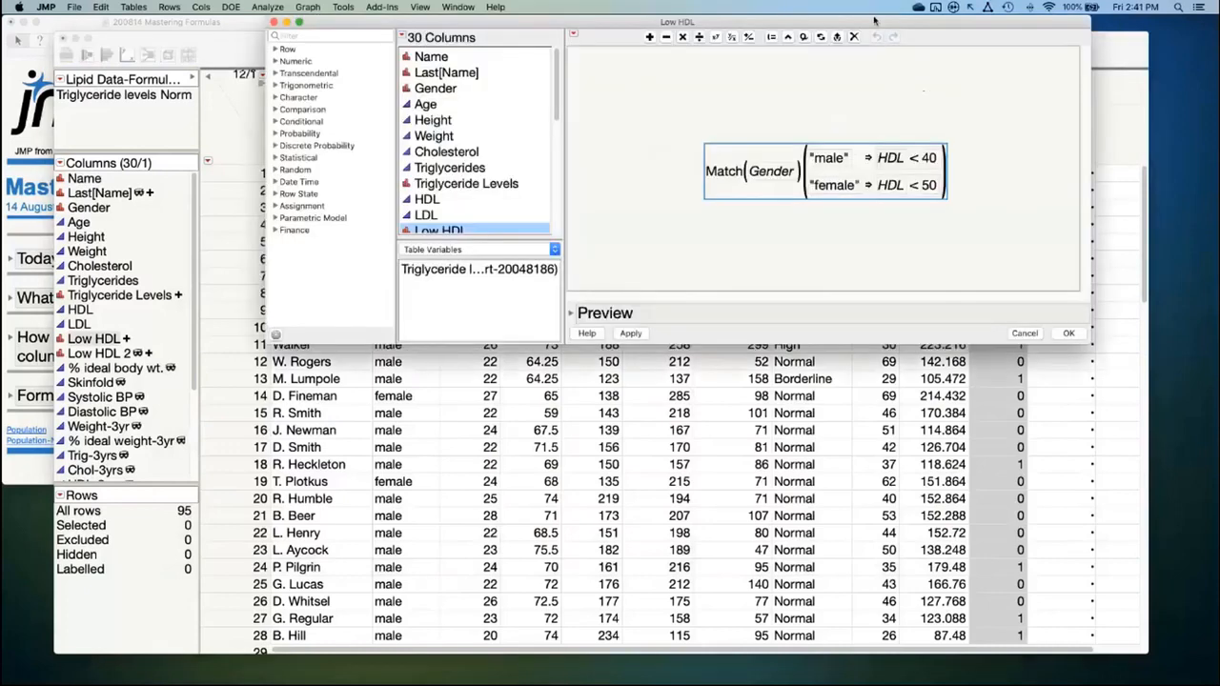
drag(874, 19, 804, 130)
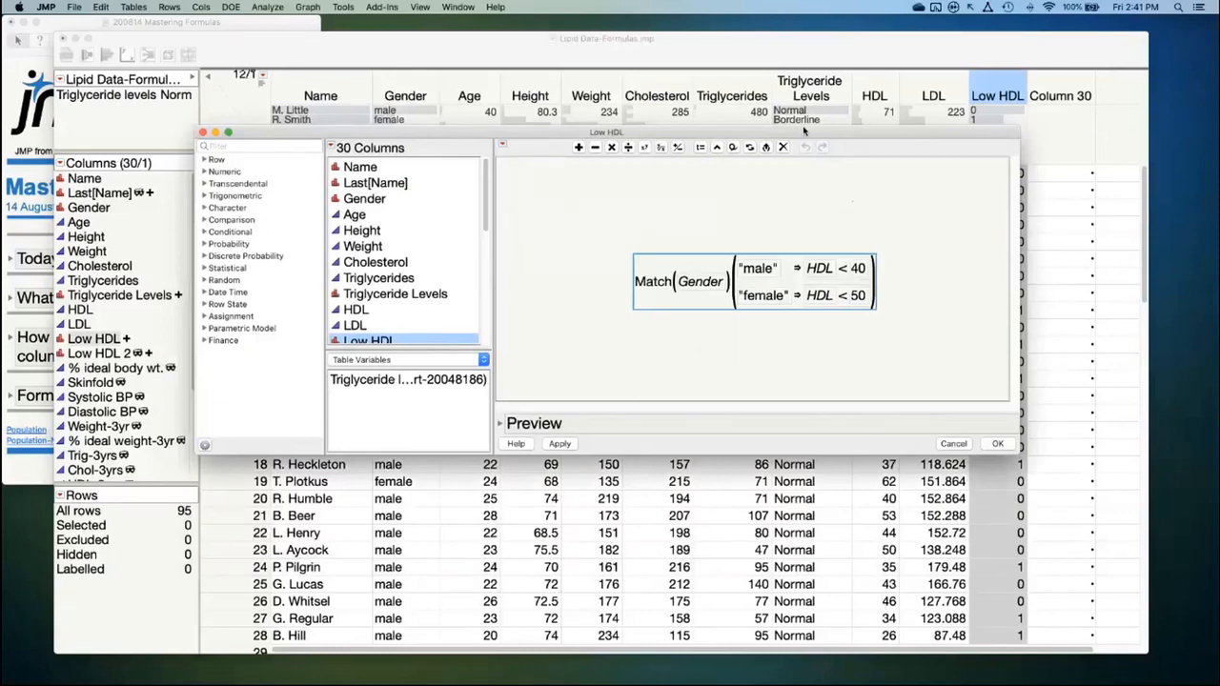
Examine the Match expression's Gender argument and its male and female clauses, then close the Low HDL formula without changes
click(700, 286)
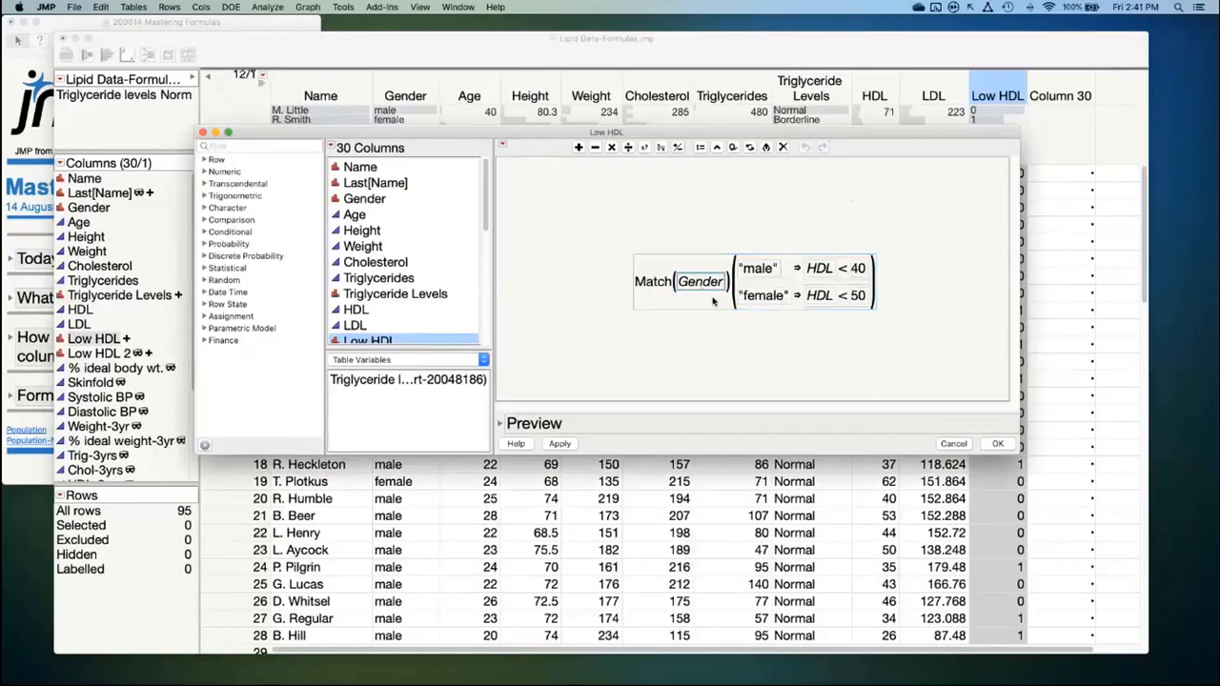
click(765, 270)
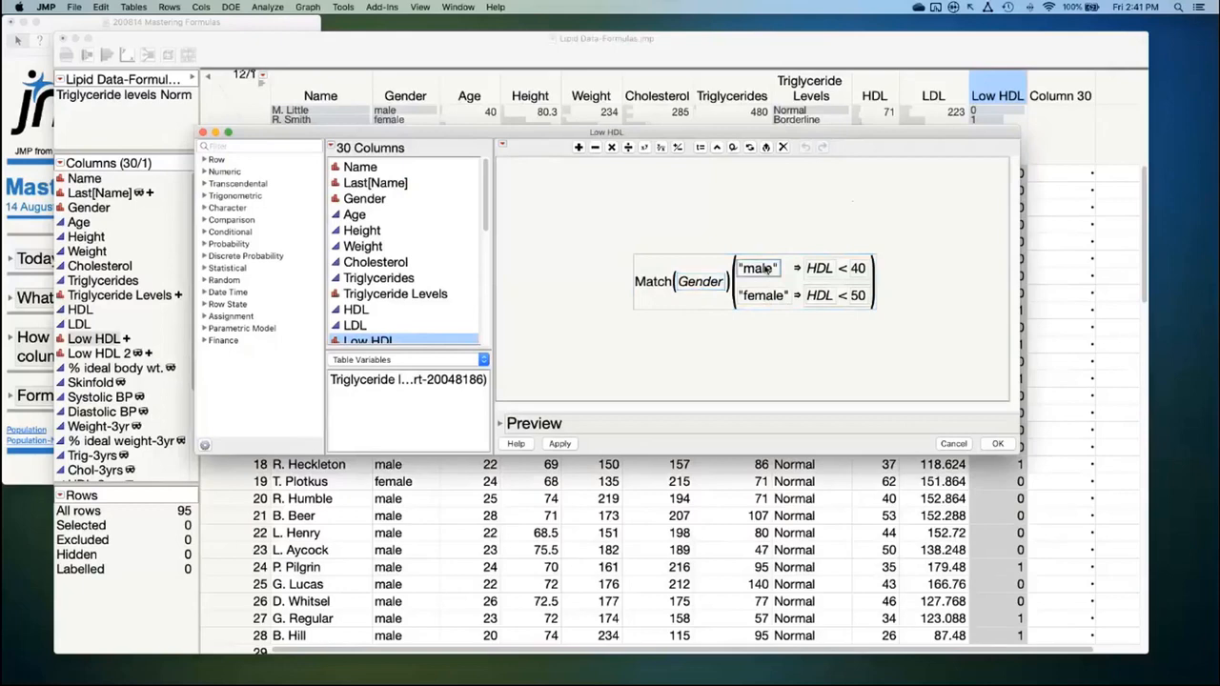
click(854, 271)
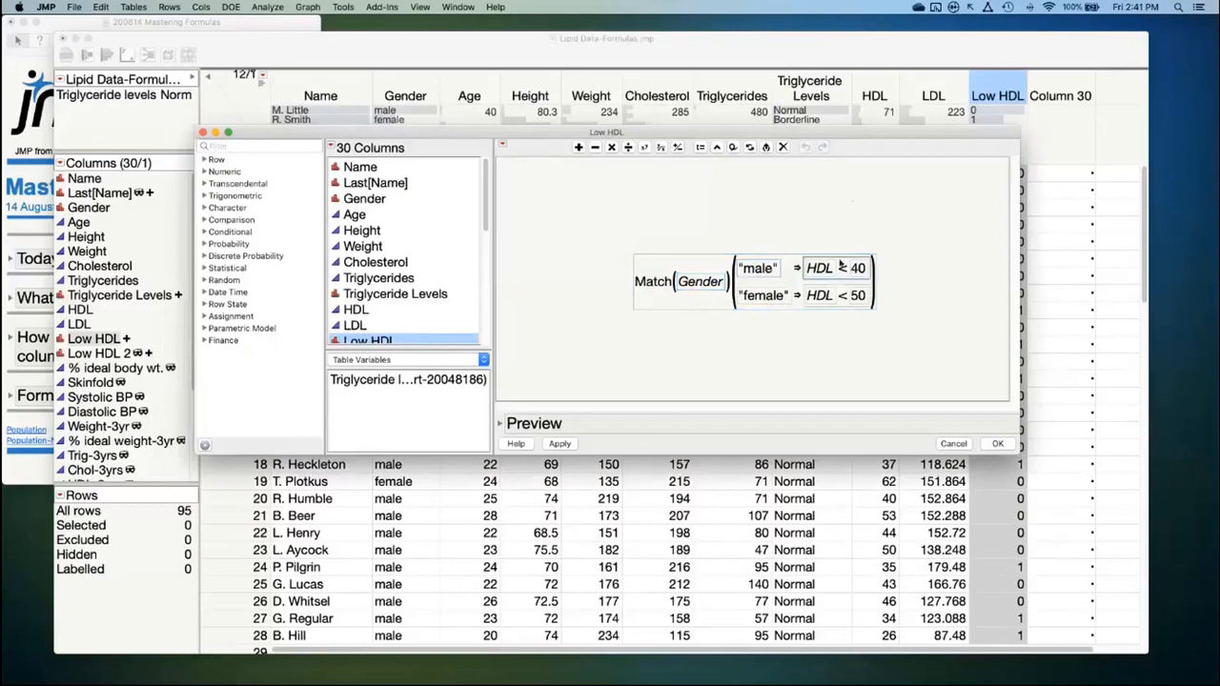
click(781, 297)
click(844, 296)
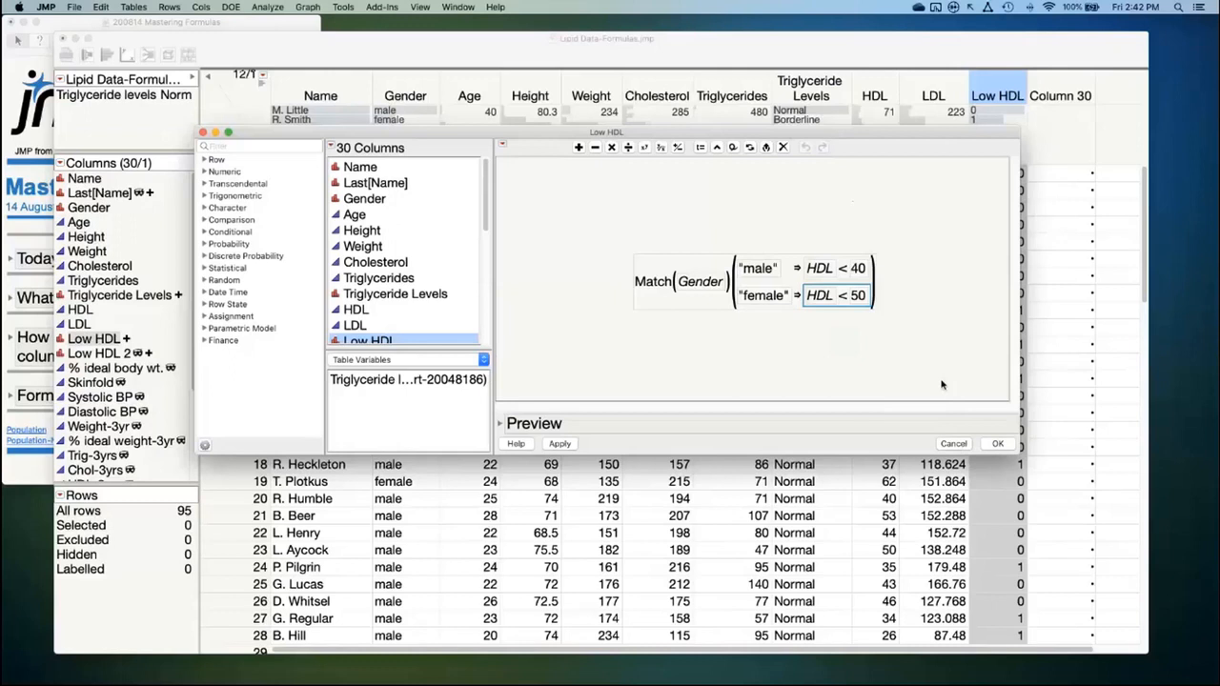
click(955, 444)
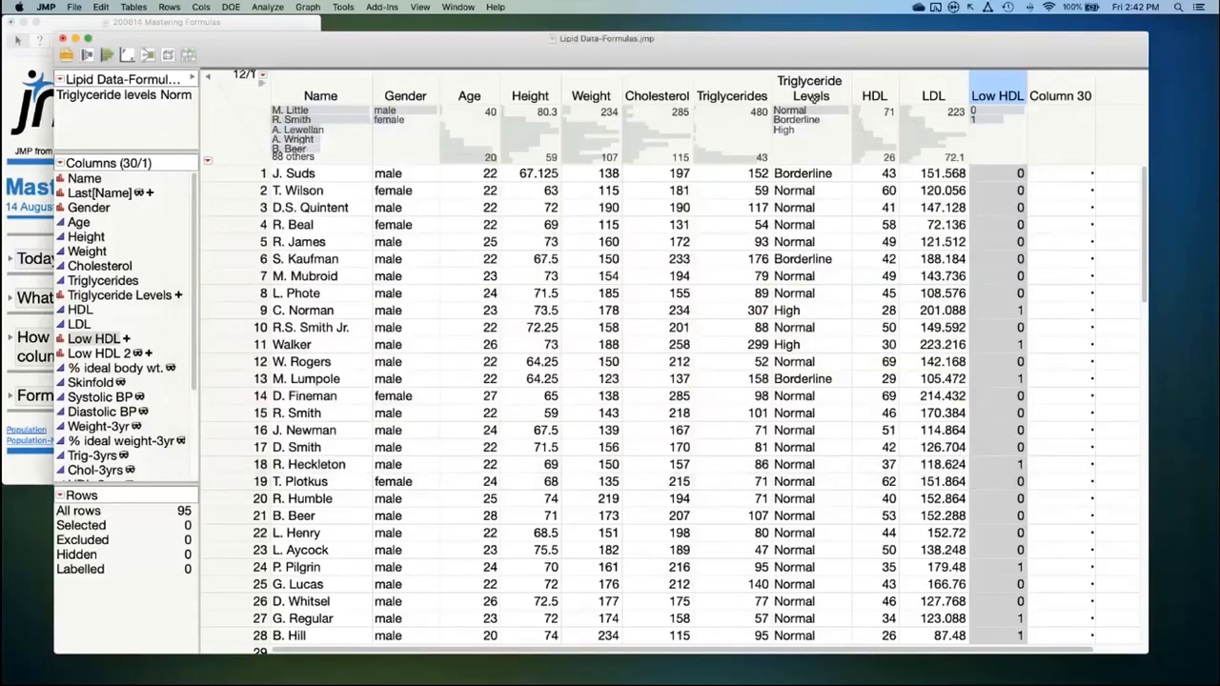
Start a binning formula for the Triglycerides column
click(811, 97)
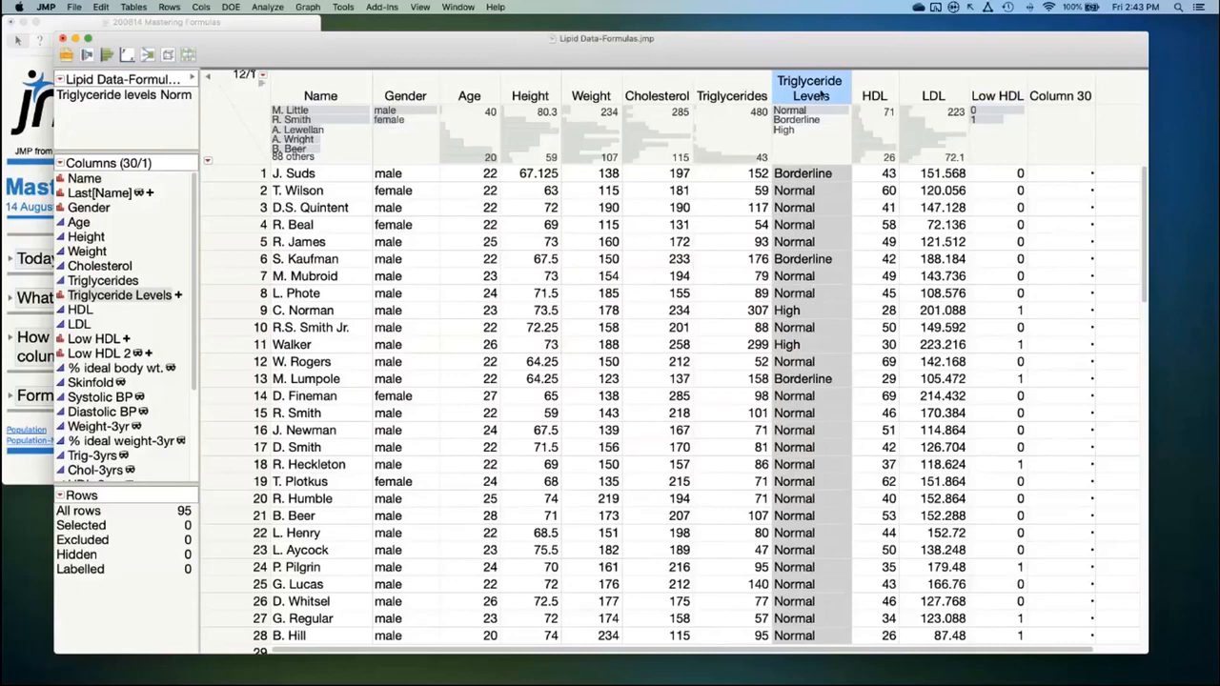
click(749, 84)
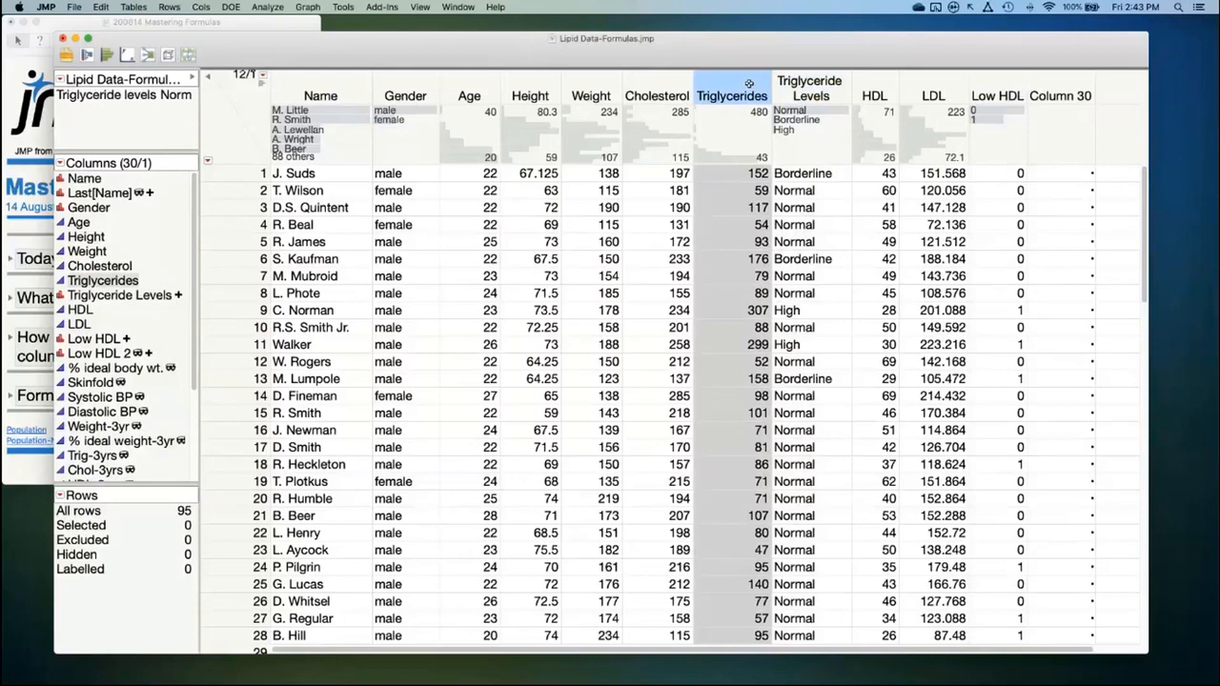
click(202, 8)
mouse_move(268, 219)
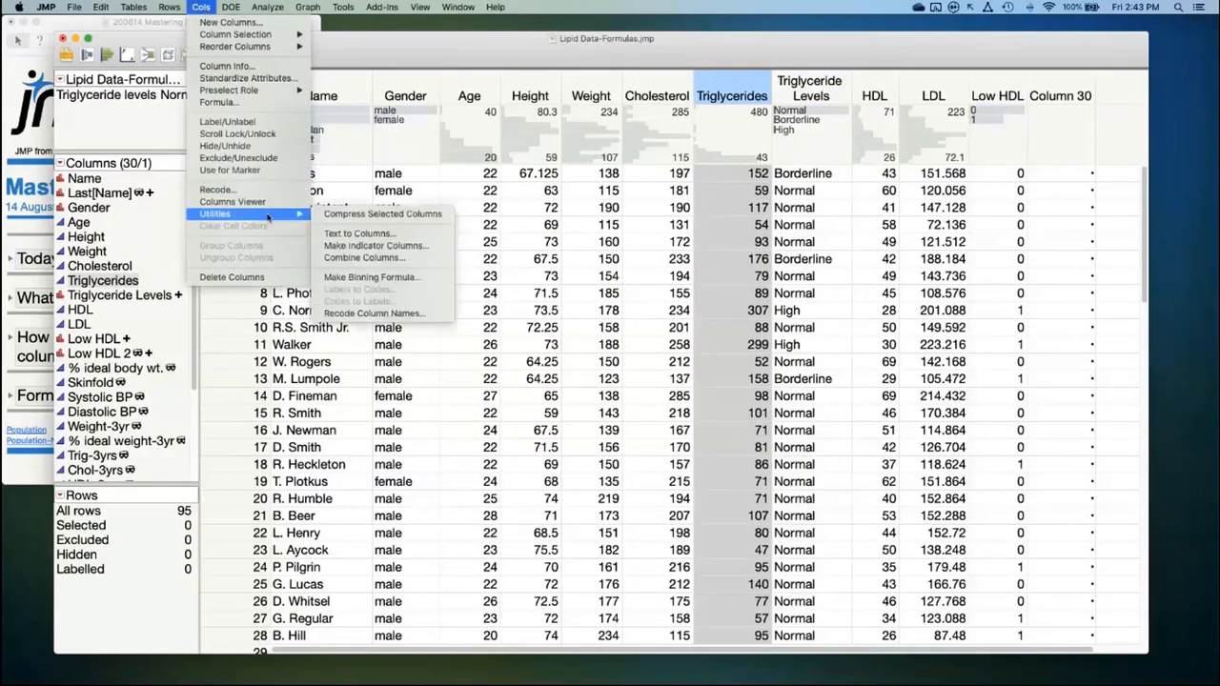
click(427, 282)
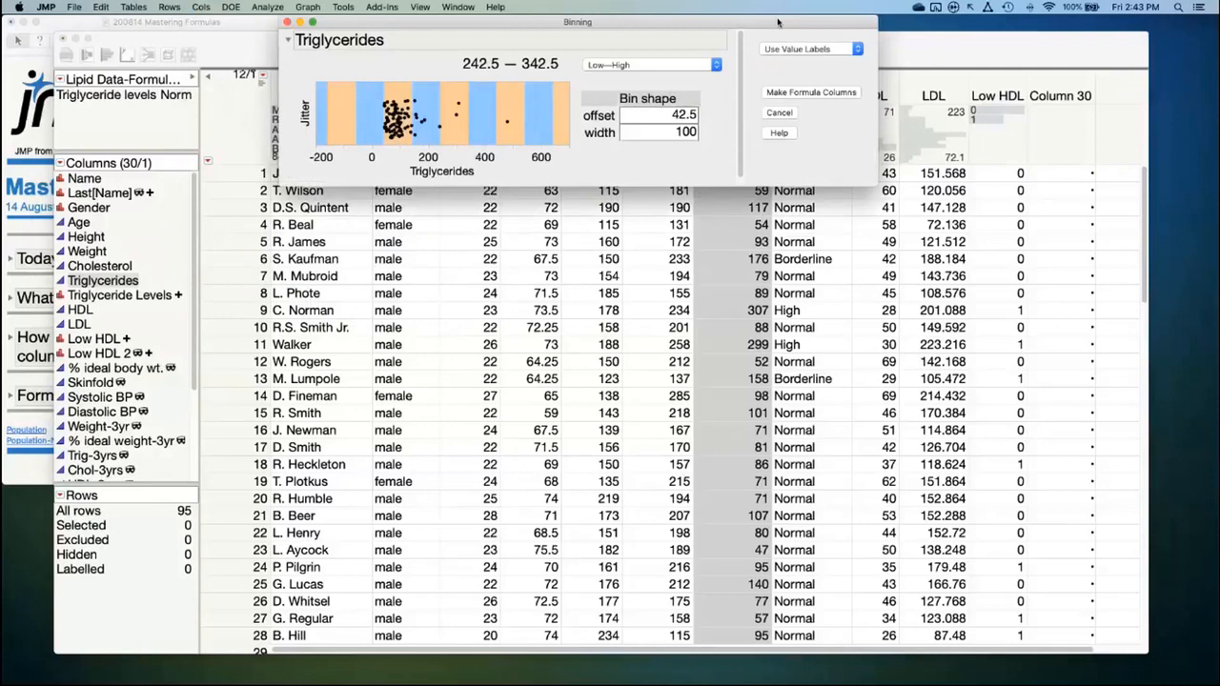
drag(778, 21, 728, 250)
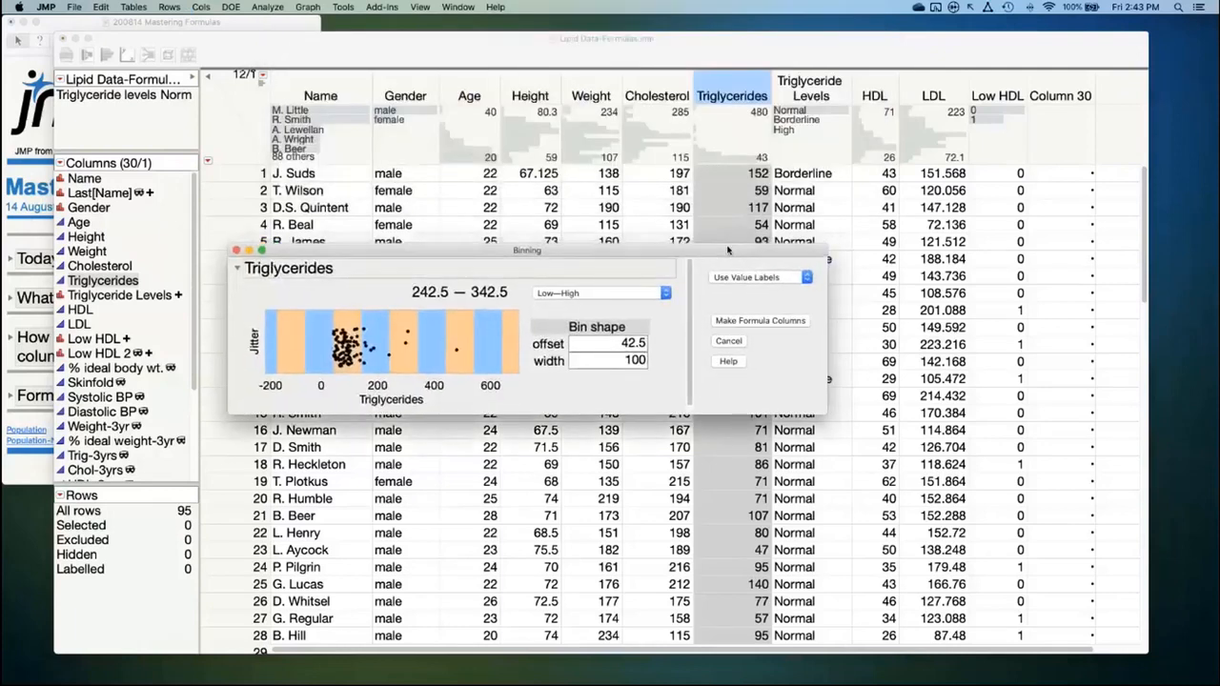
Set the Triglycerides bin offset to 0 and the bin width to 25
double_click(637, 343)
text(0)
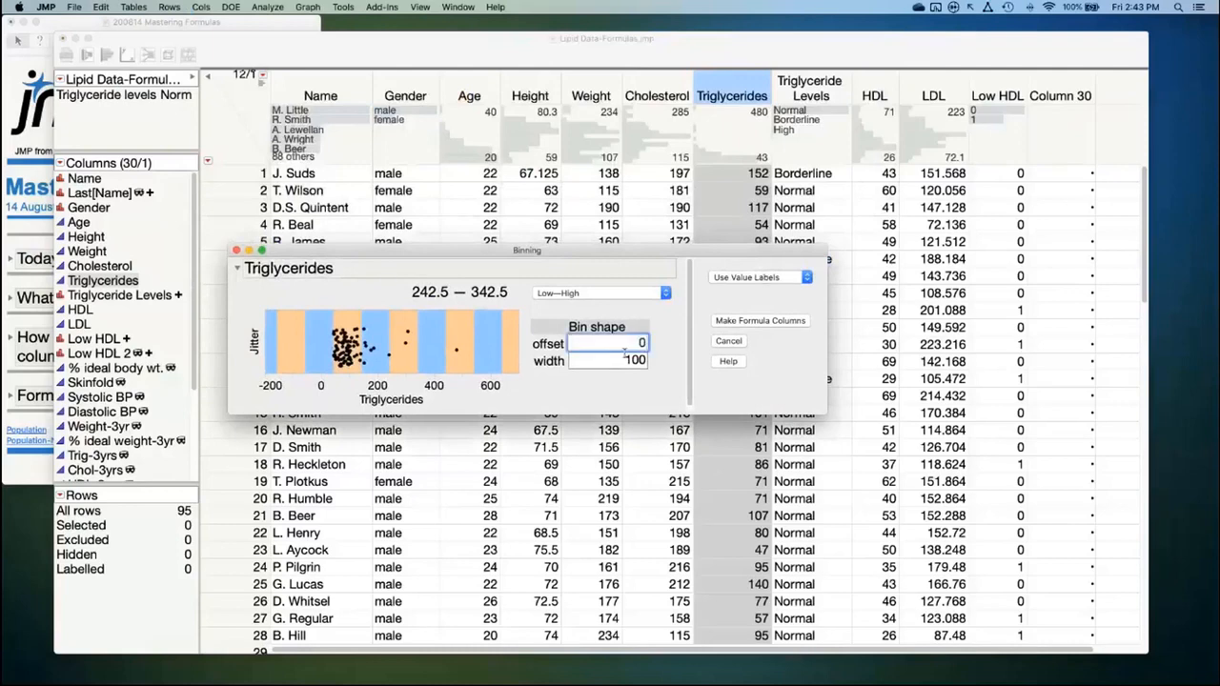
click(729, 341)
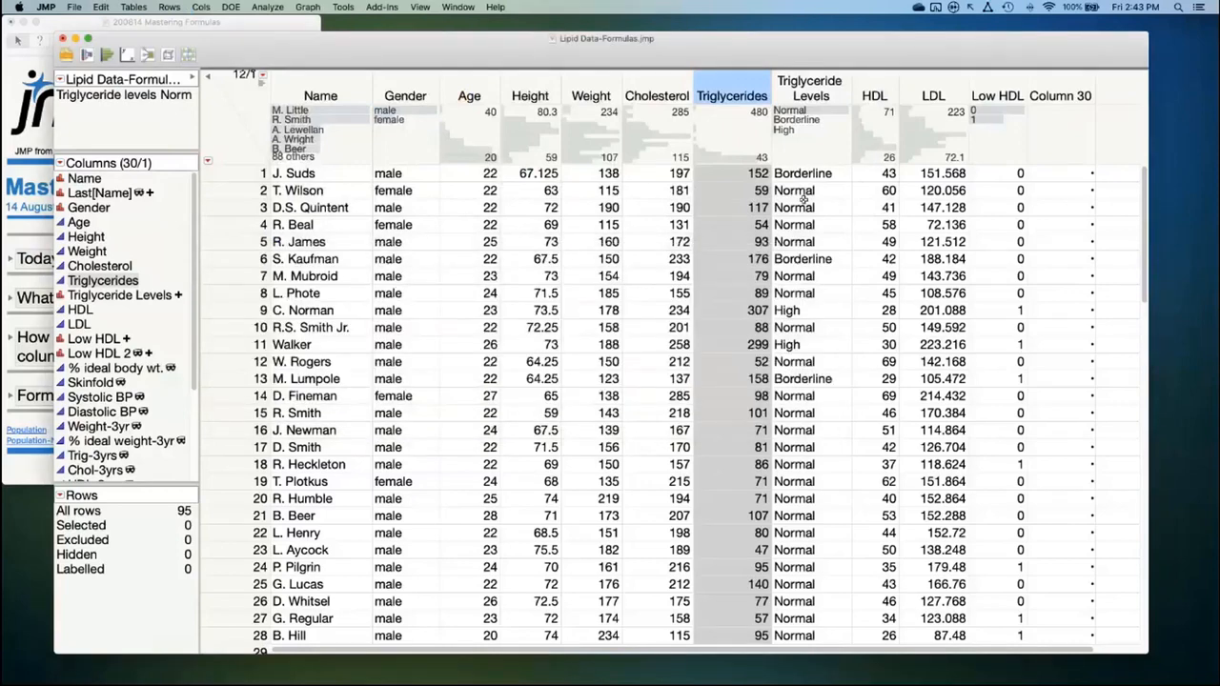
key(ctrl+Up)
click(675, 425)
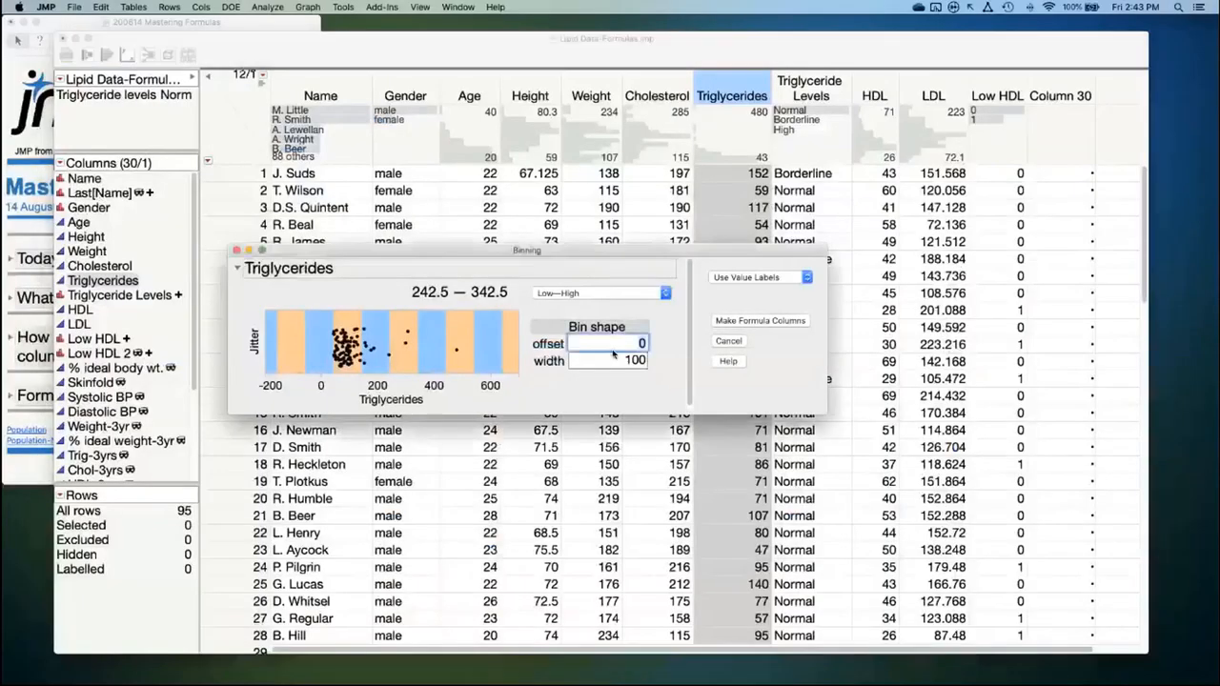
key(Tab)
text(25)
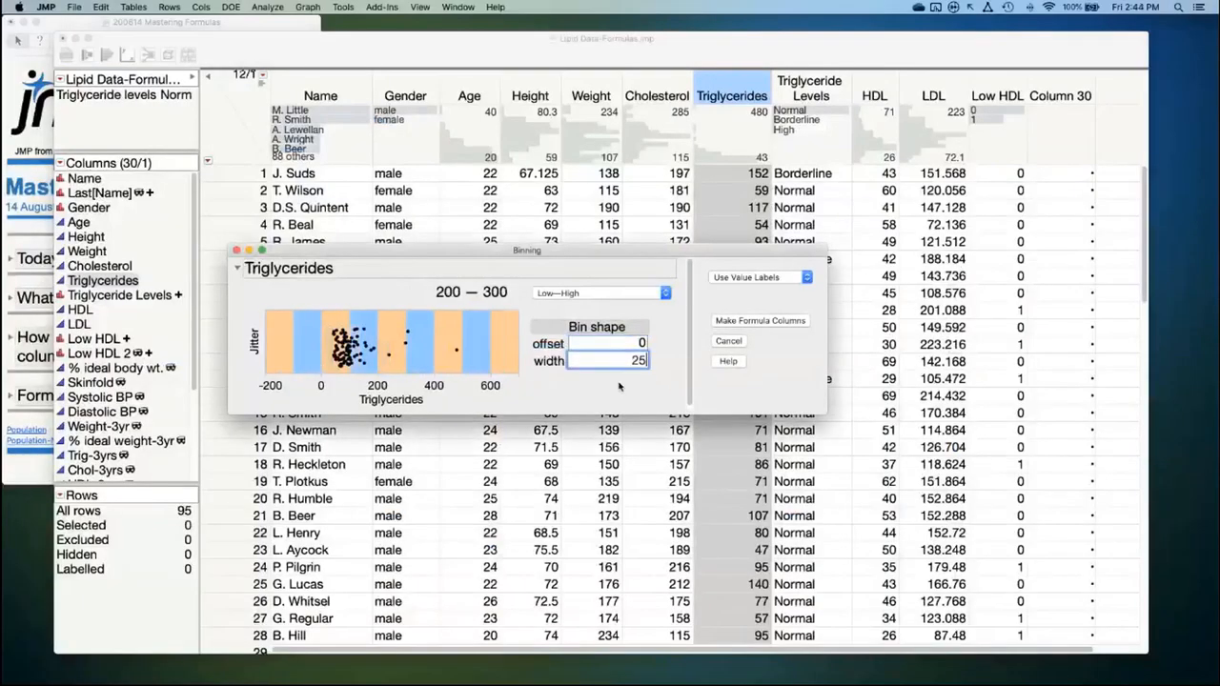
key(Return)
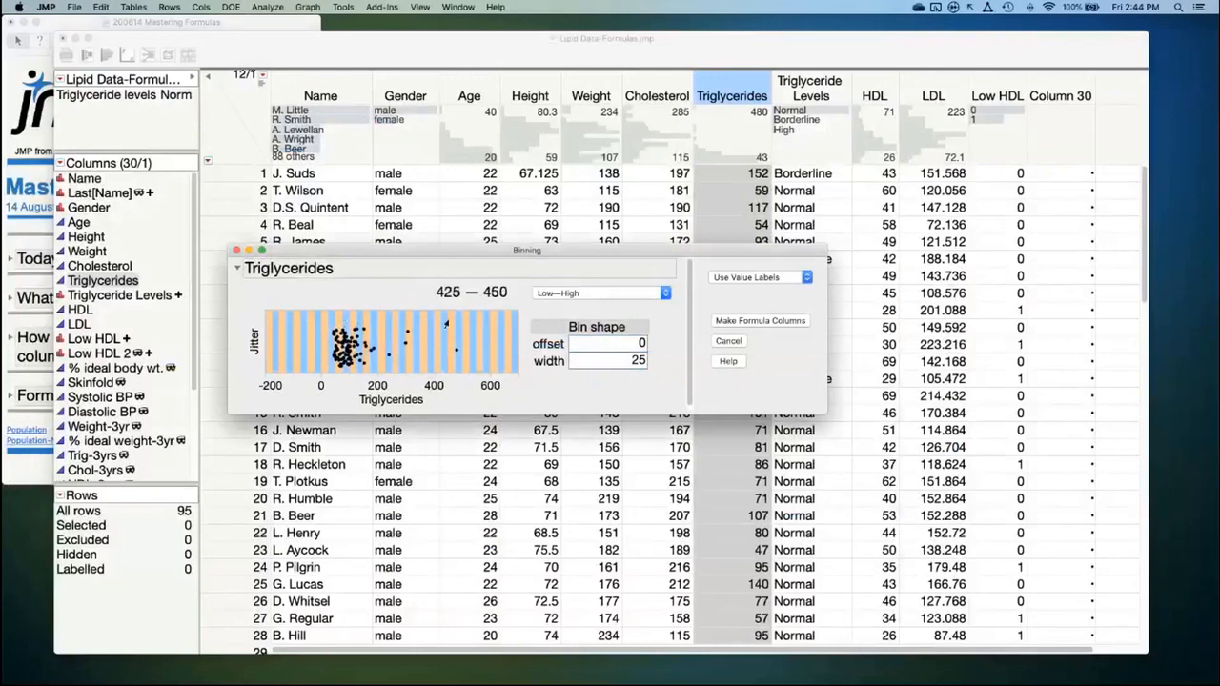
Generate the Triglycerides binning formula column with value labels and select the new column in the table
click(748, 322)
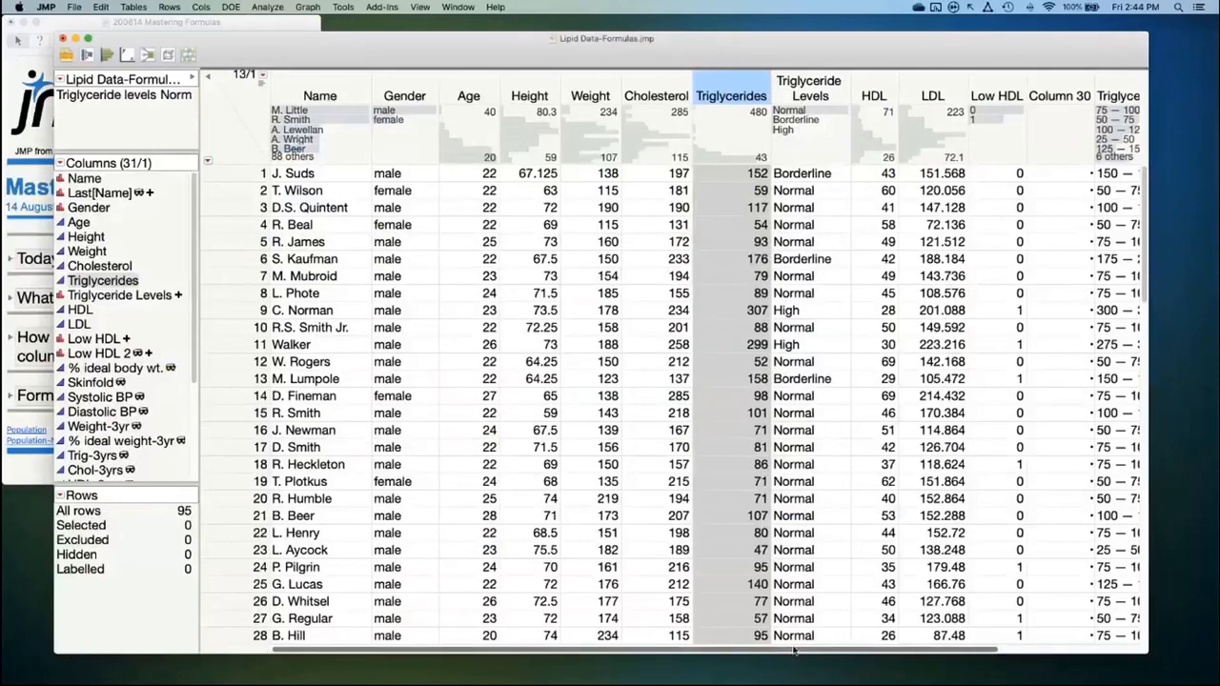
scroll(794, 651, right, 3)
click(999, 93)
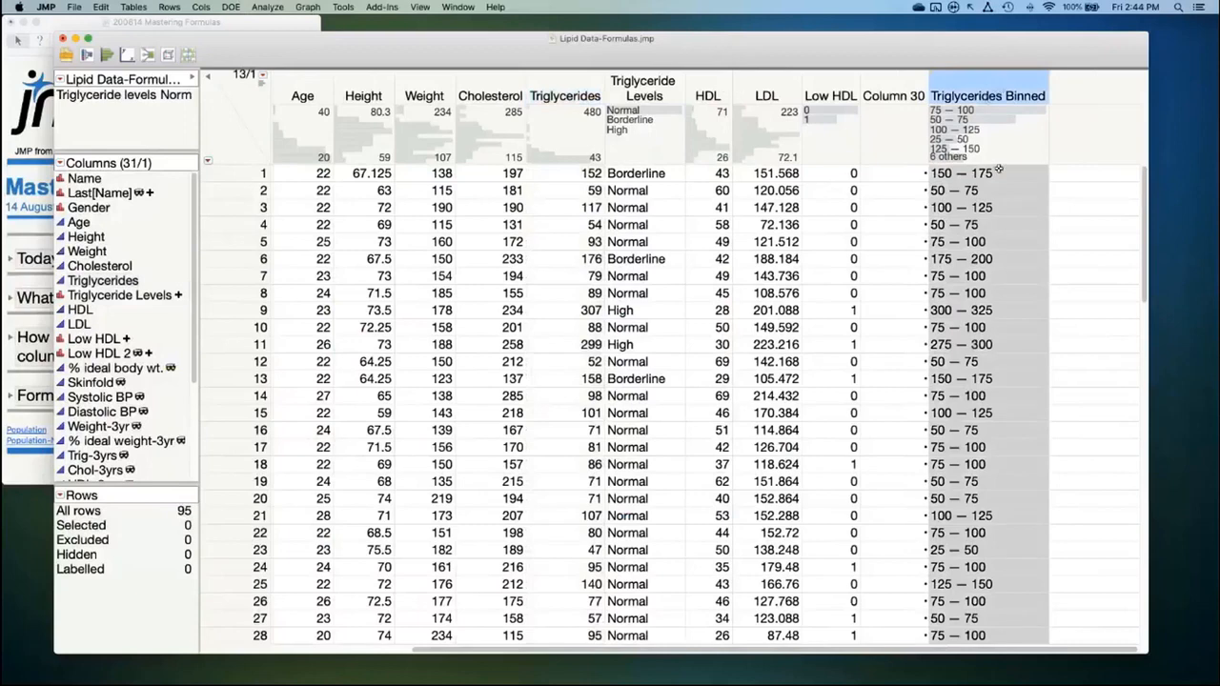
mouse_move(998, 180)
Open the formula of the Triglyceride Levels column
click(641, 93)
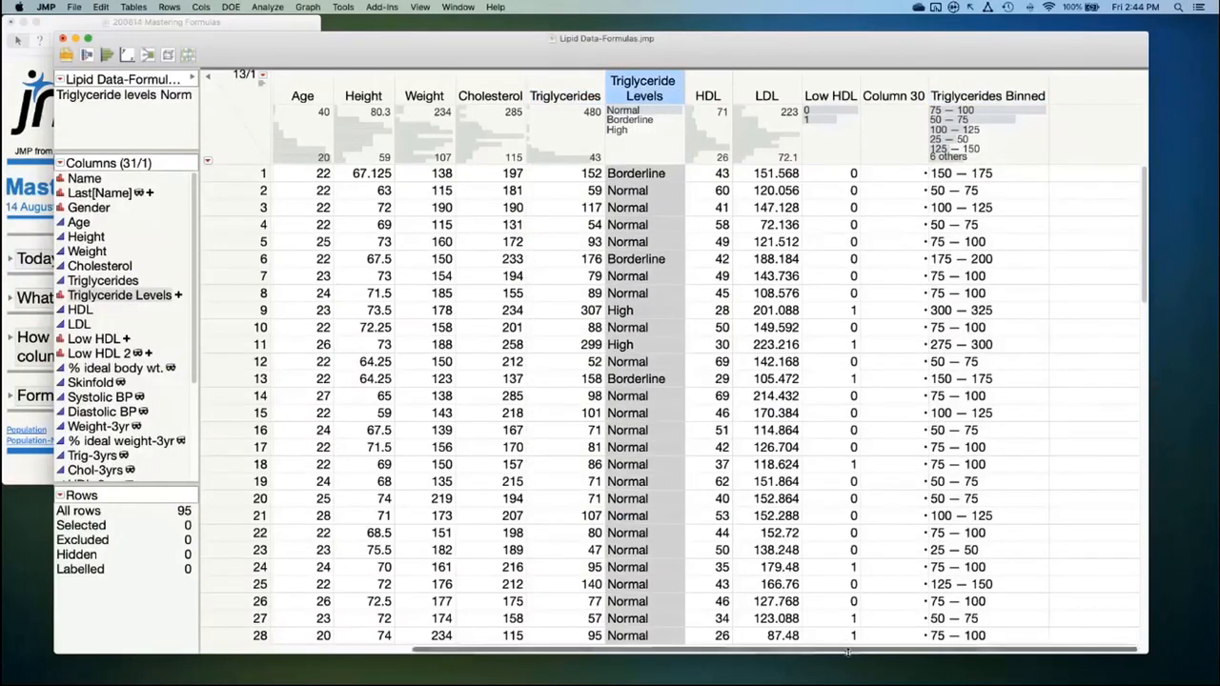
drag(836, 649, 696, 646)
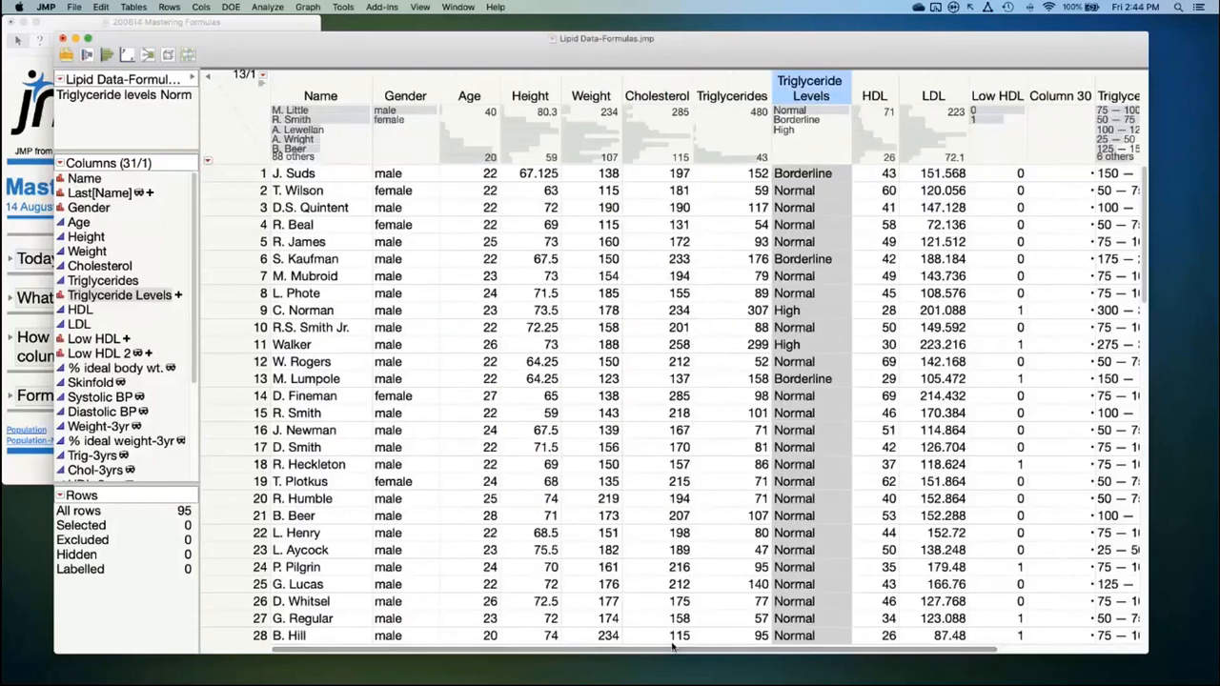
right_click(816, 95)
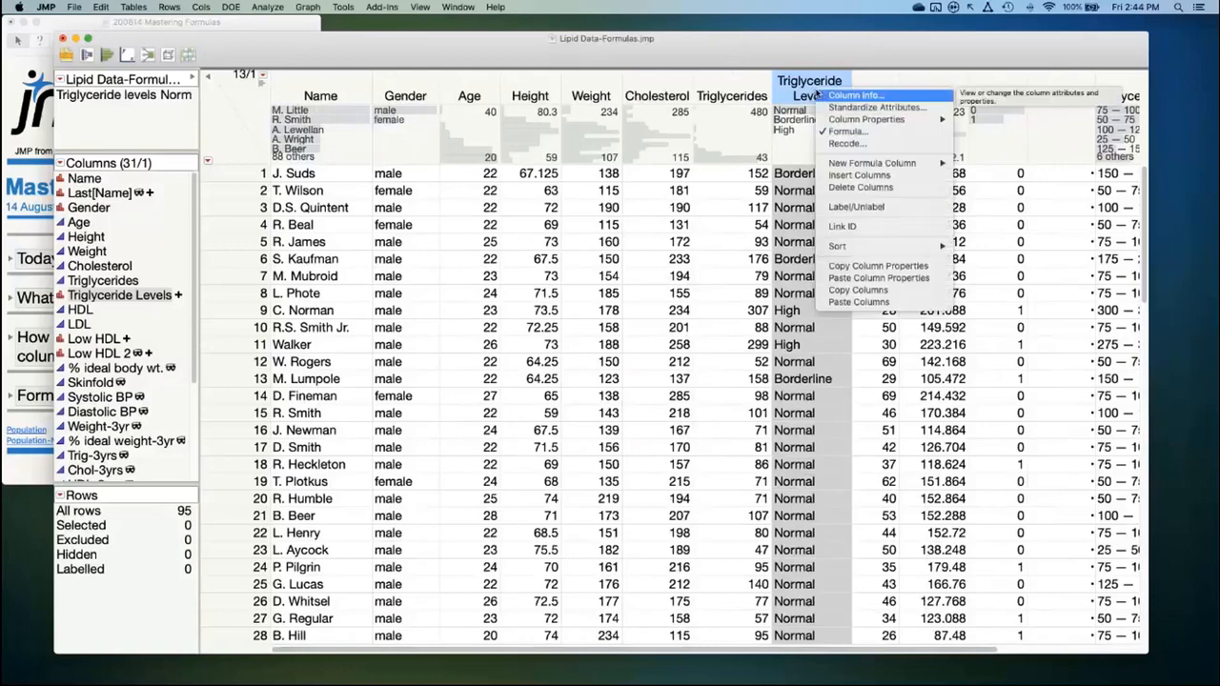
click(852, 133)
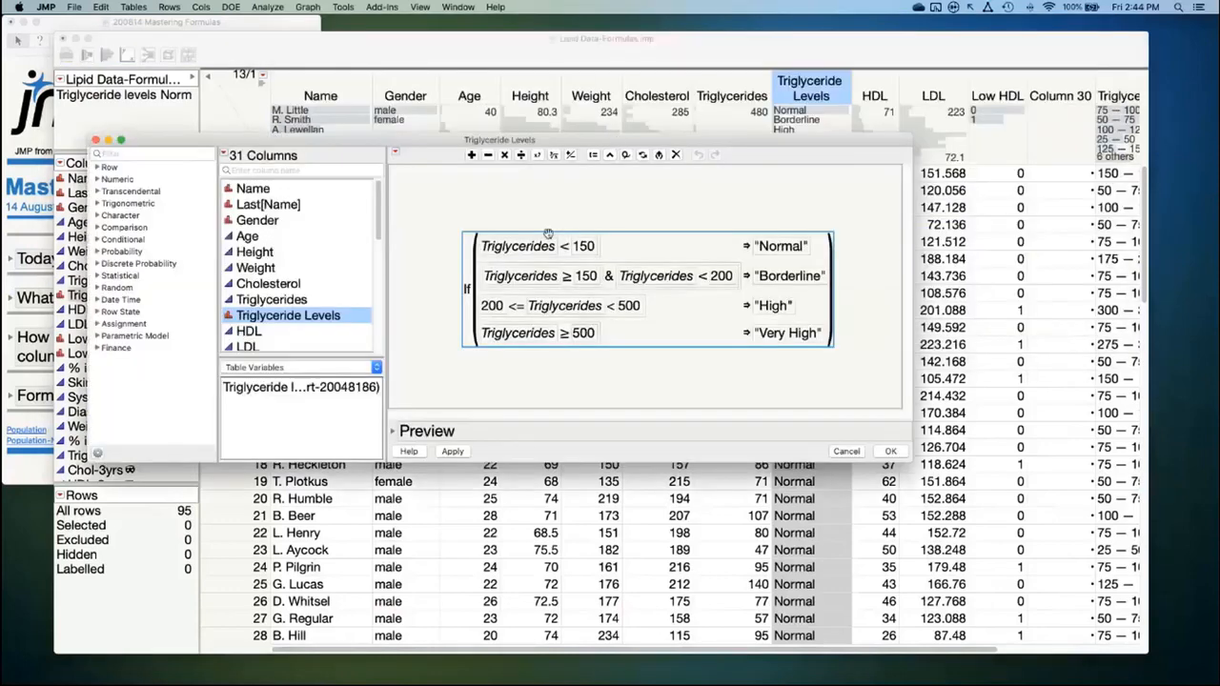
Examine the If clauses' comparisons and the available conditional functions, then close the Triglyceride Levels formula without changes
click(550, 238)
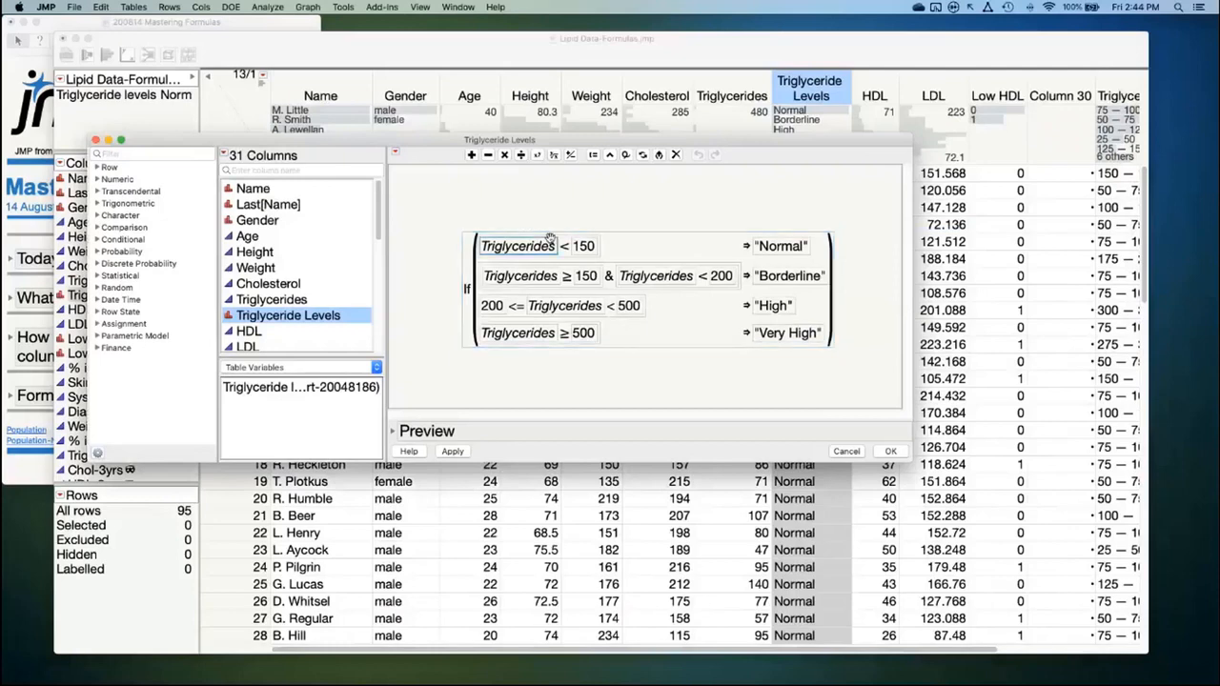
click(563, 240)
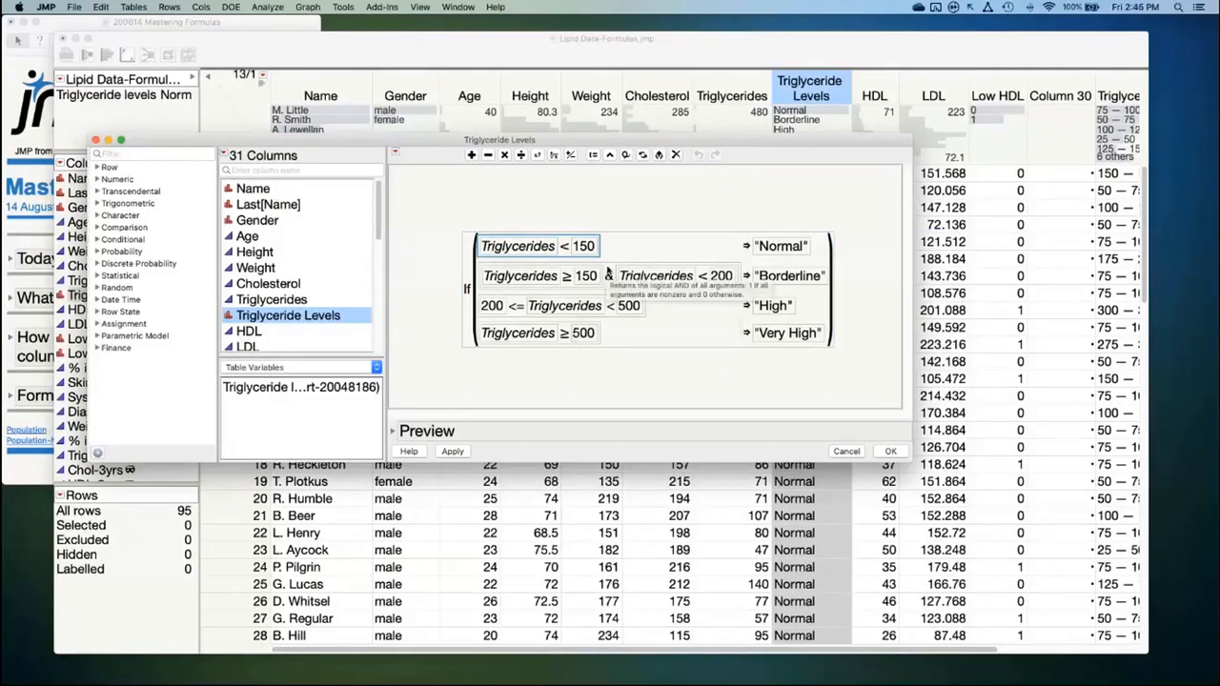
click(607, 273)
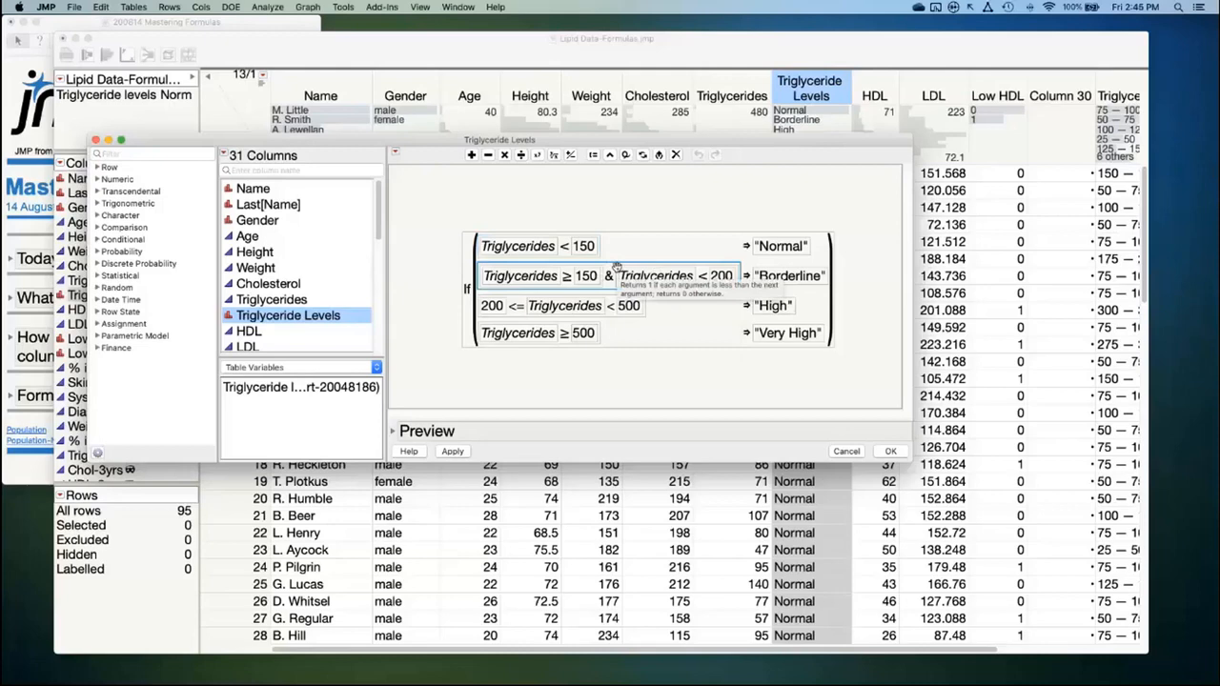
click(108, 239)
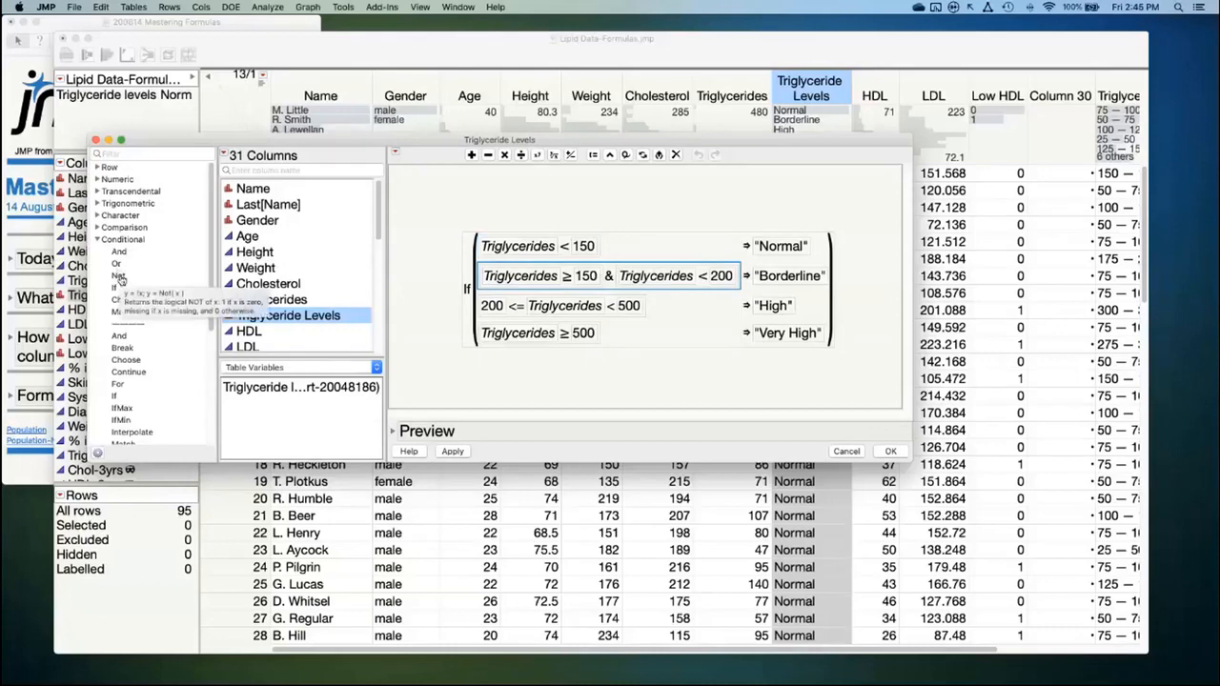
click(610, 301)
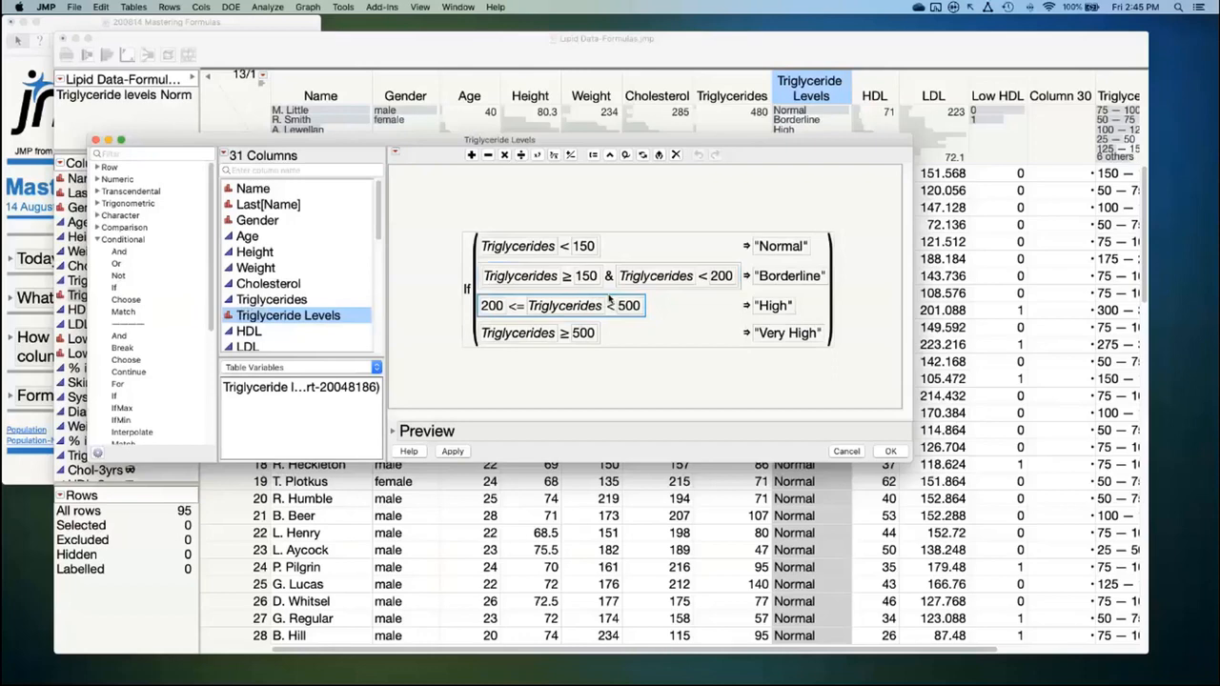
click(608, 272)
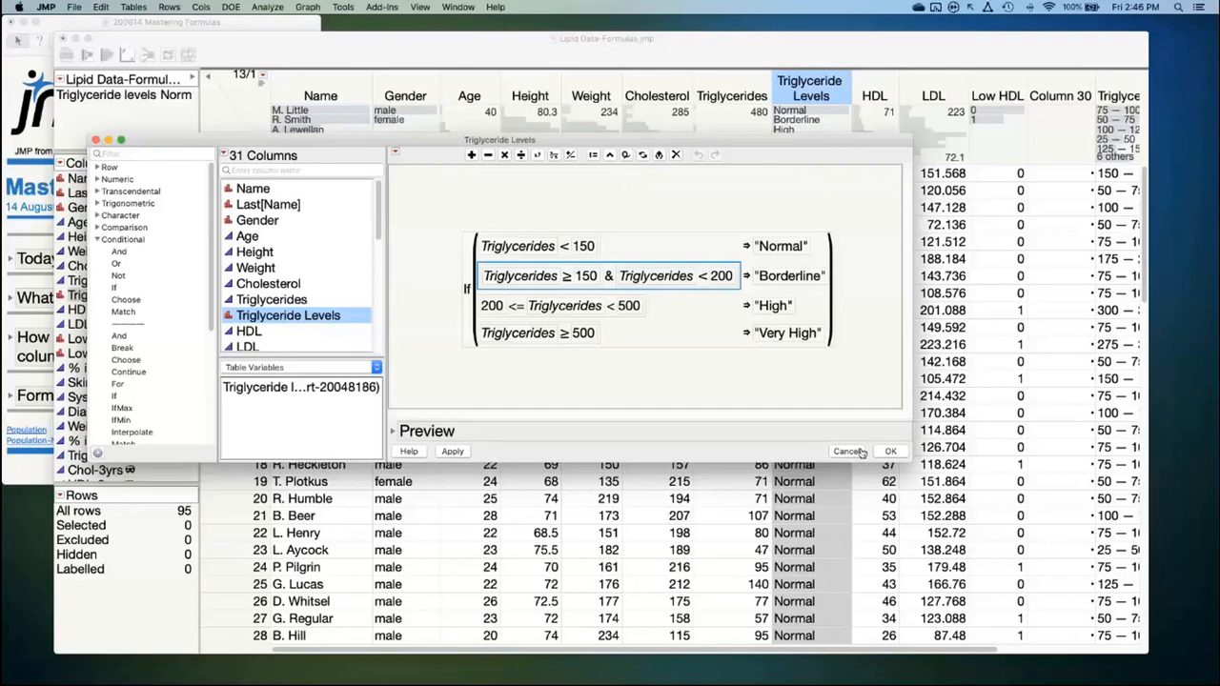
click(860, 452)
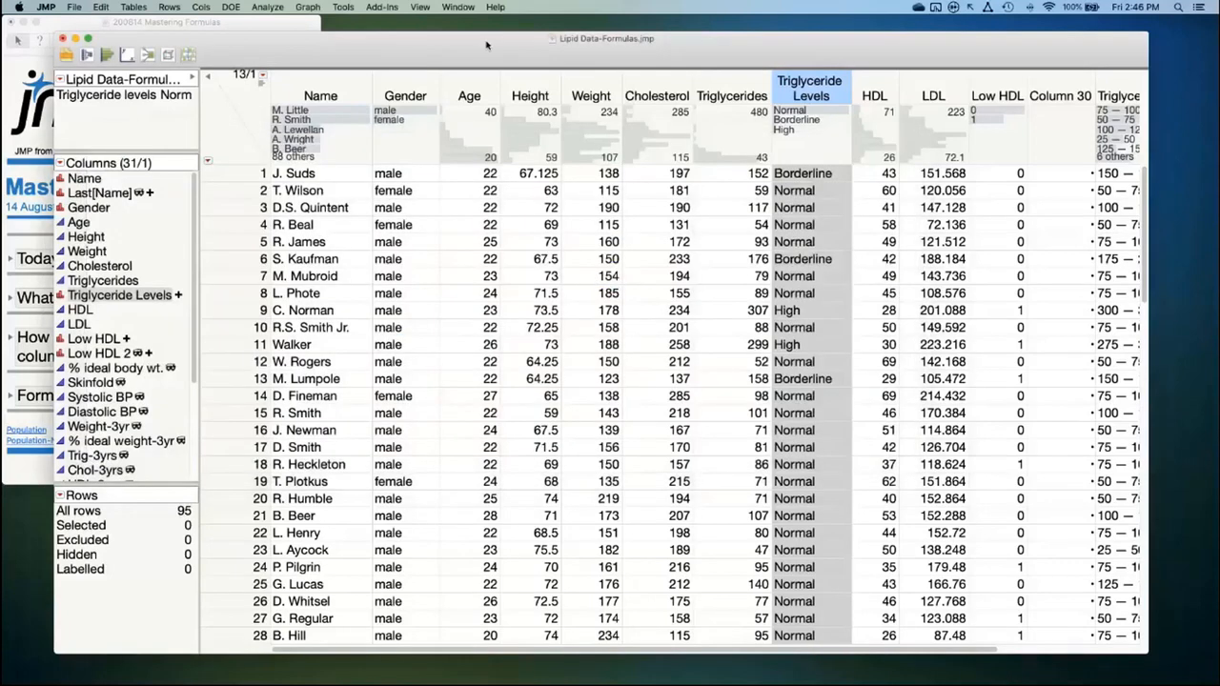
Create a new character formula column from the Name column that extracts the last word
drag(486, 46, 482, 40)
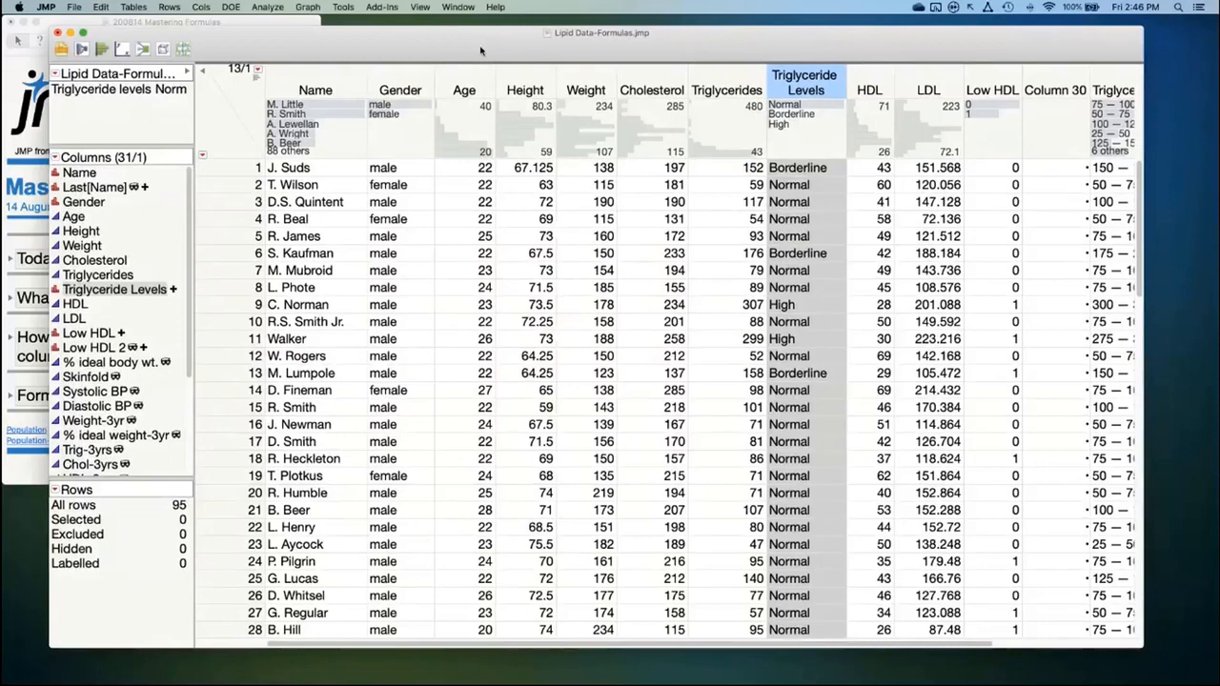
click(314, 84)
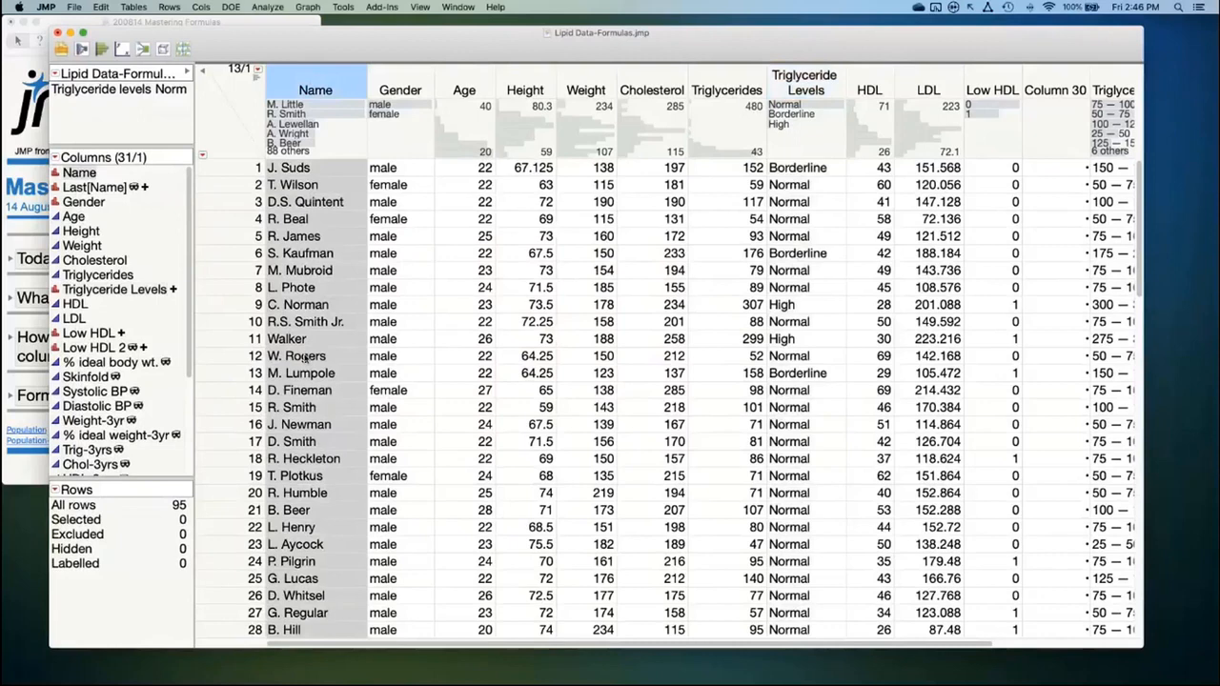
right_click(341, 82)
mouse_move(425, 155)
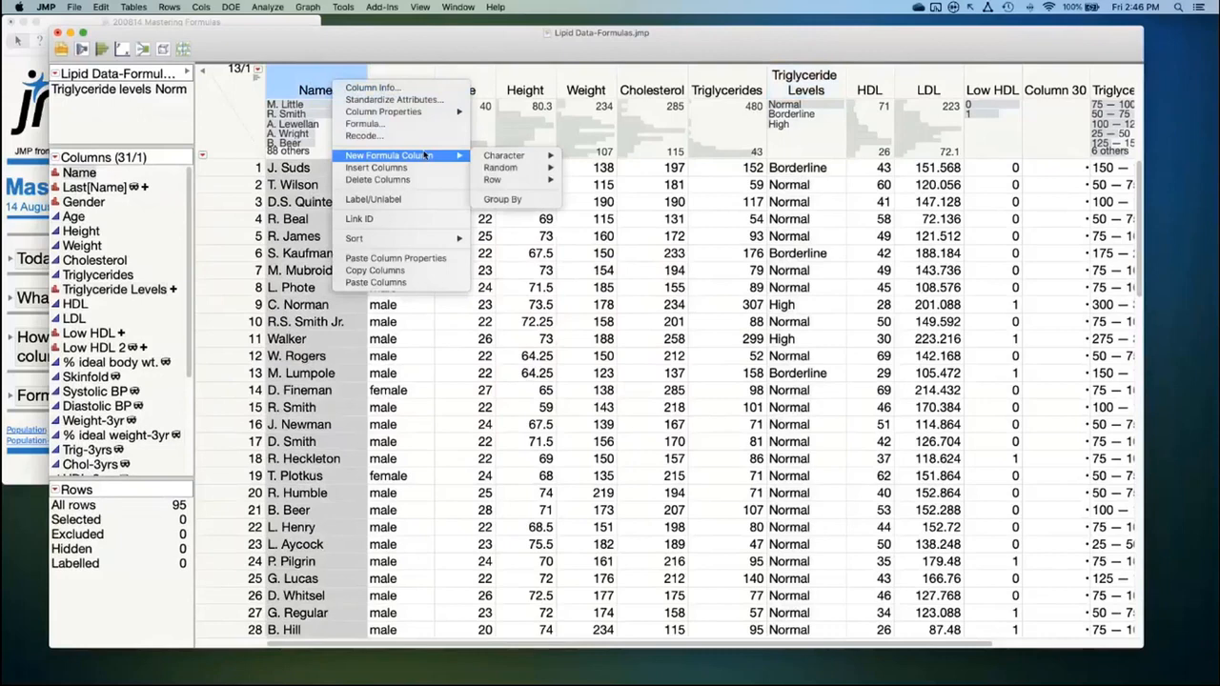
mouse_move(500, 161)
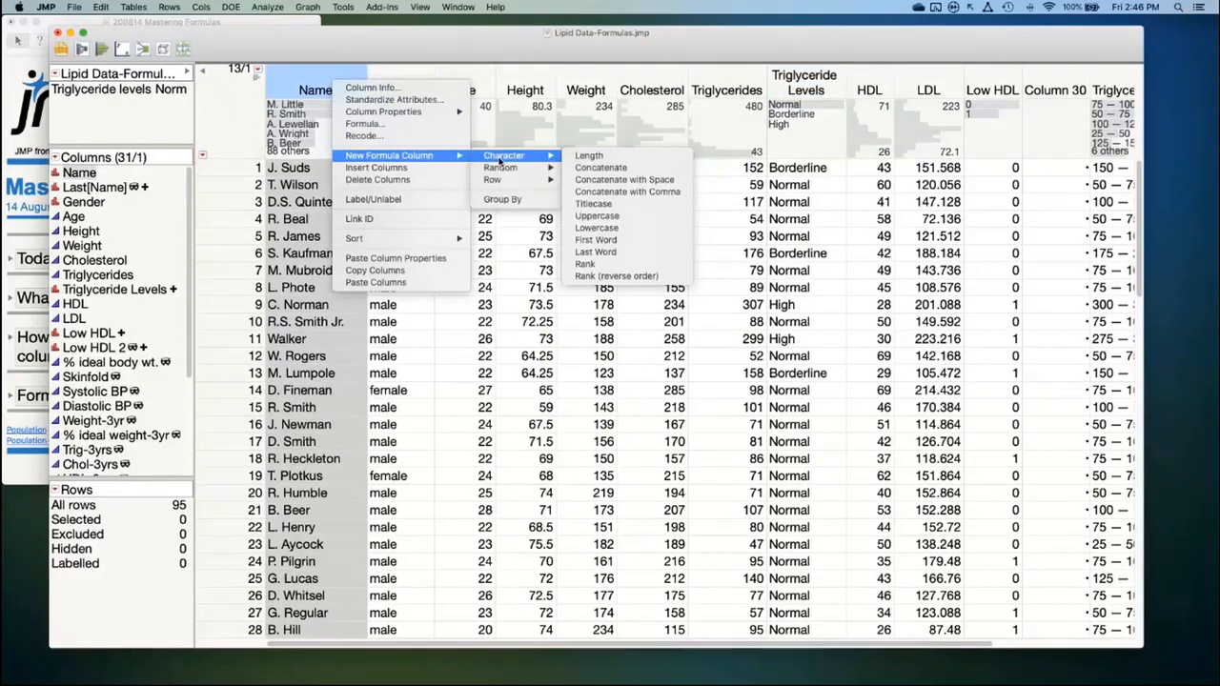
click(629, 253)
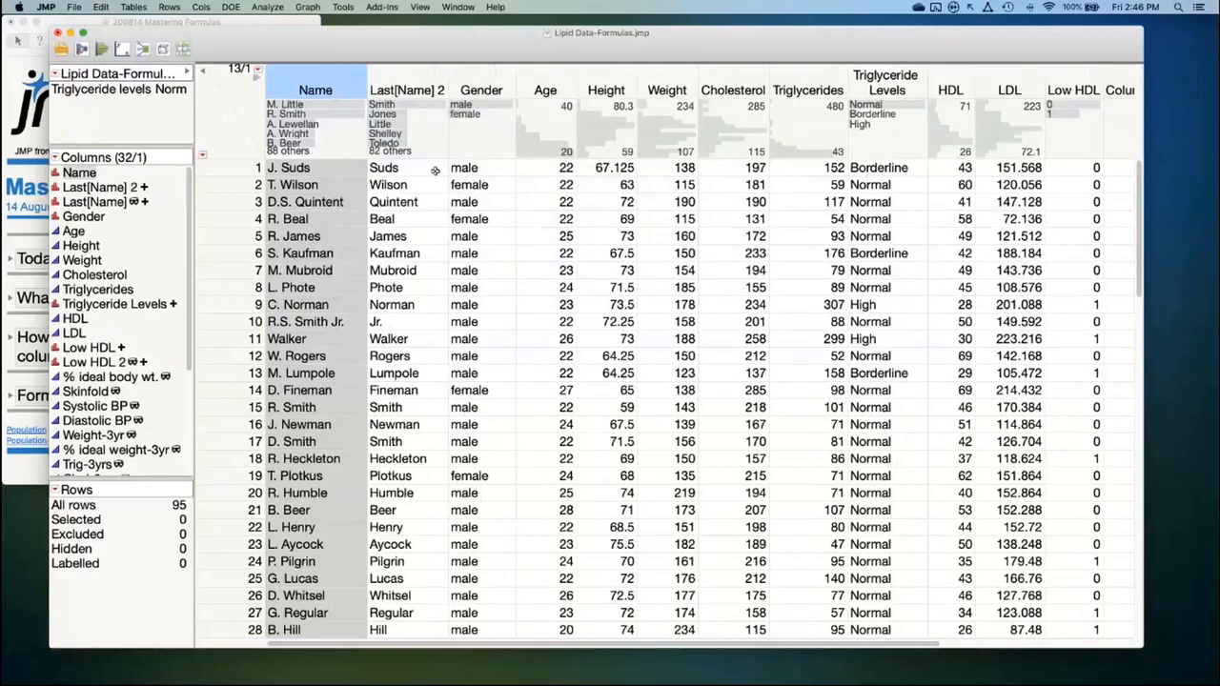
Select the new last-name column's value in row 10 and open the column's formula, keeping that row visible below the shortened editor
click(432, 169)
key(Down)
key(Down)
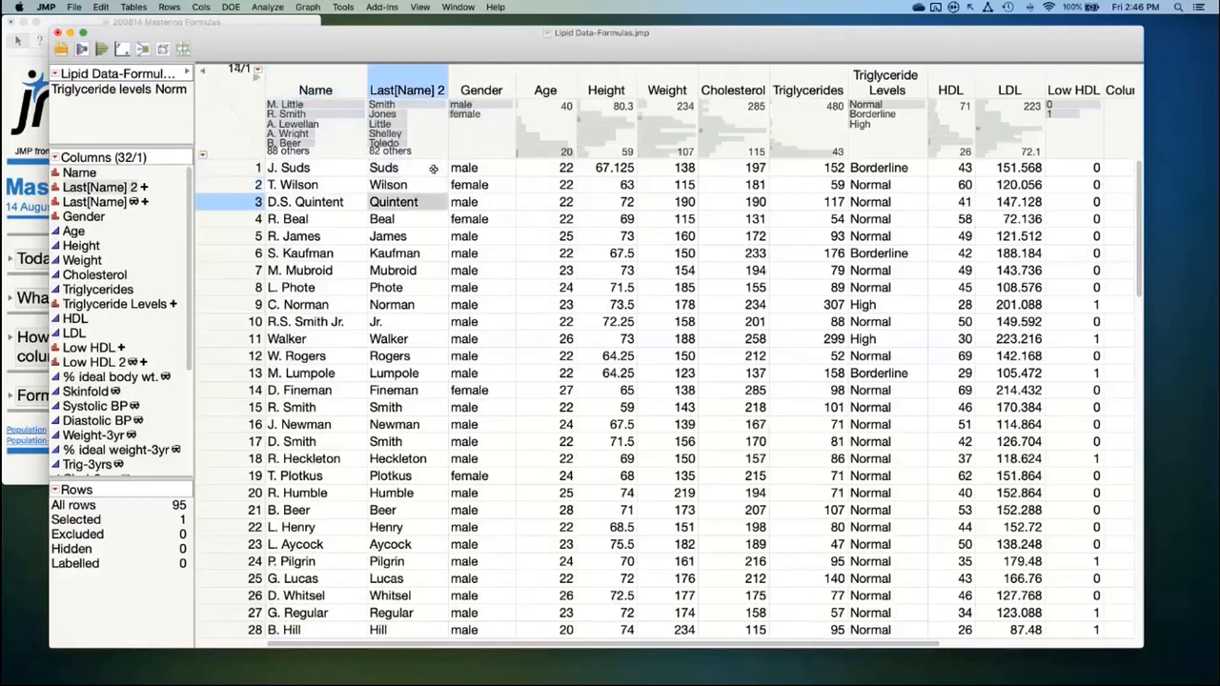
click(420, 322)
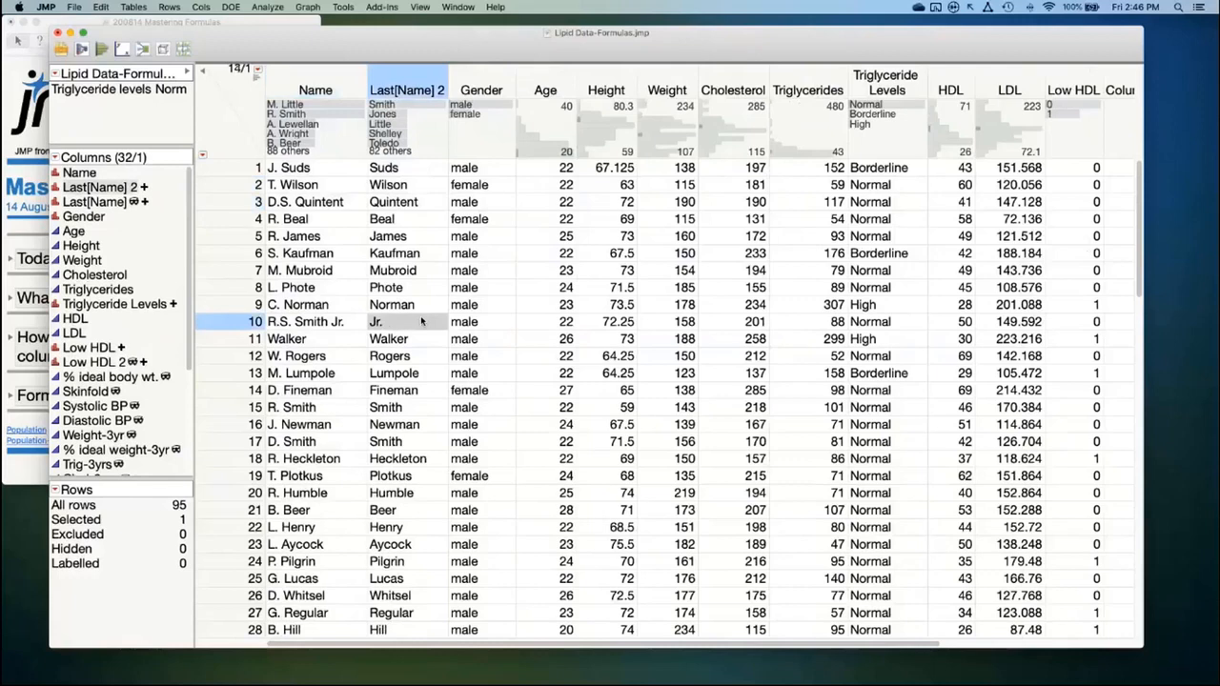
right_click(421, 85)
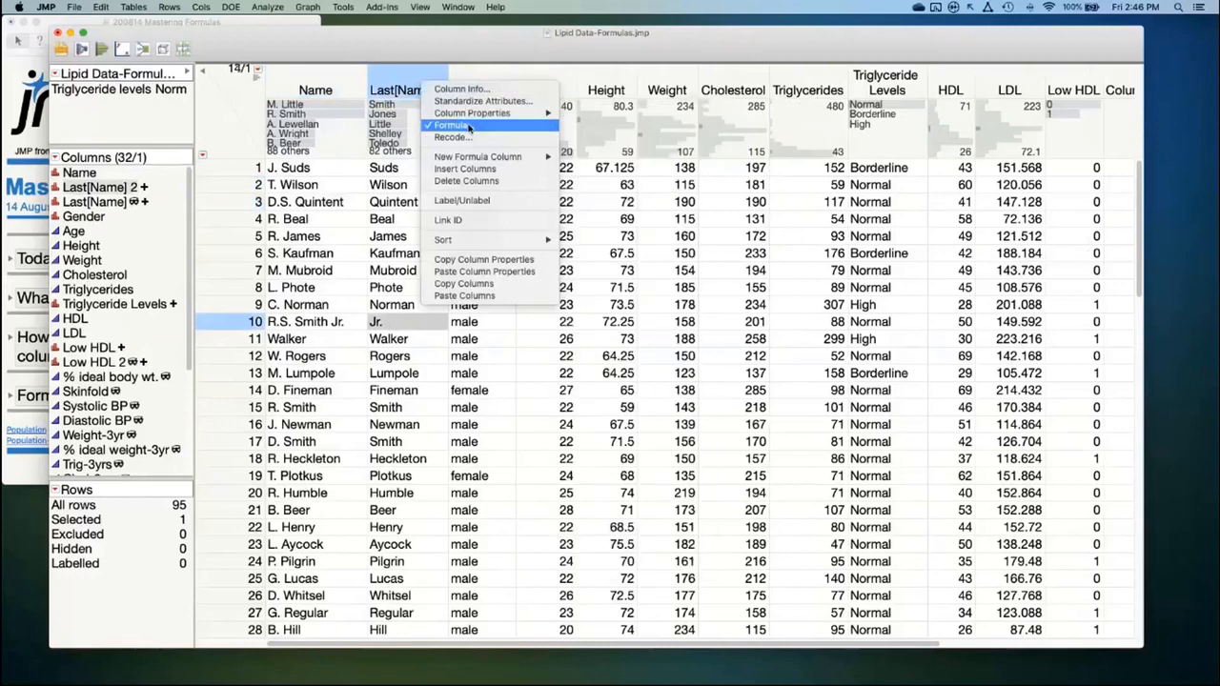
click(452, 125)
drag(762, 21, 618, 134)
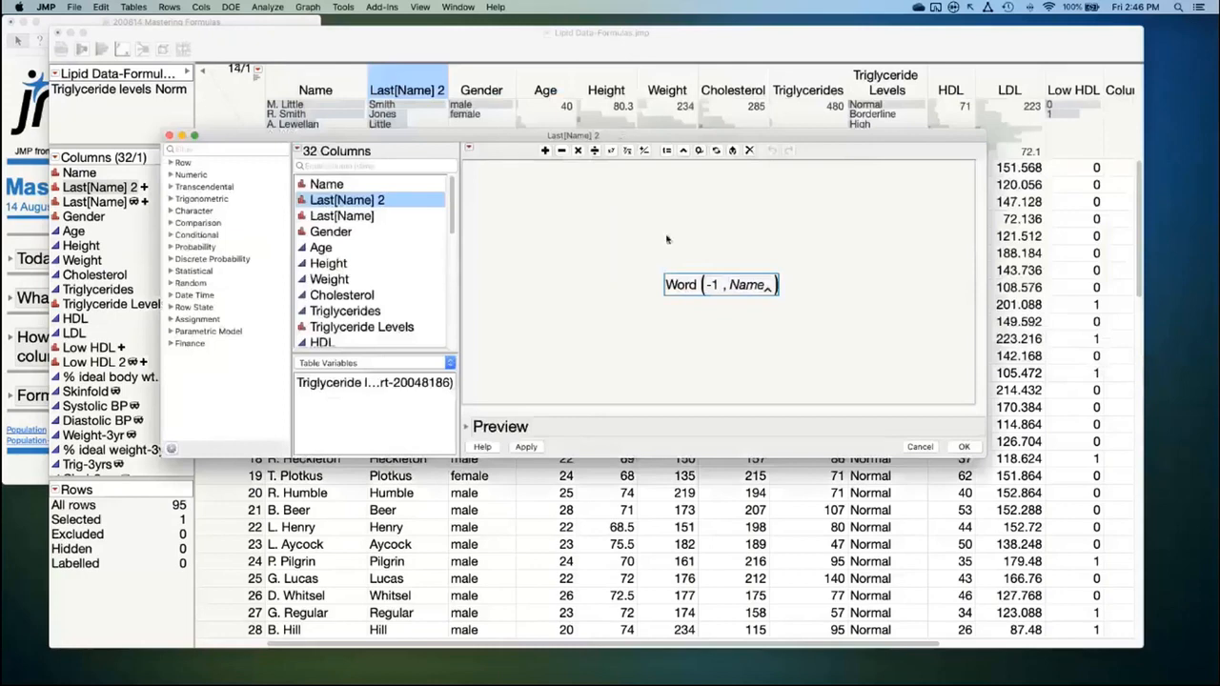
mouse_move(675, 284)
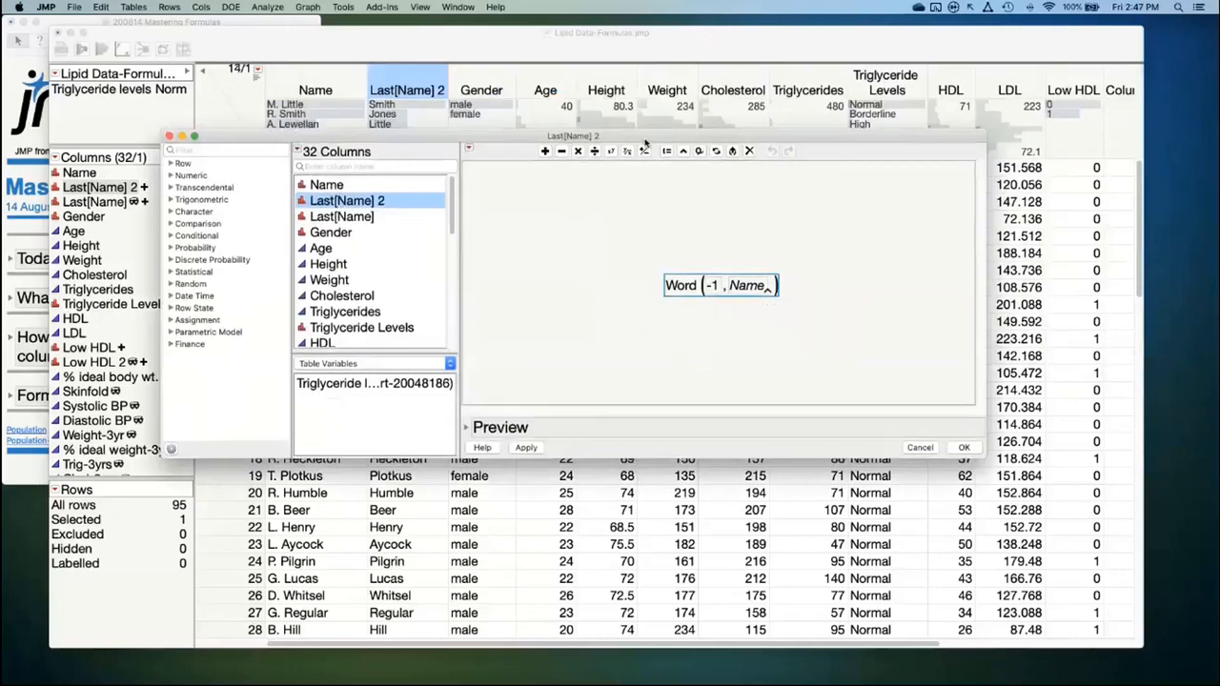
drag(645, 136, 795, 86)
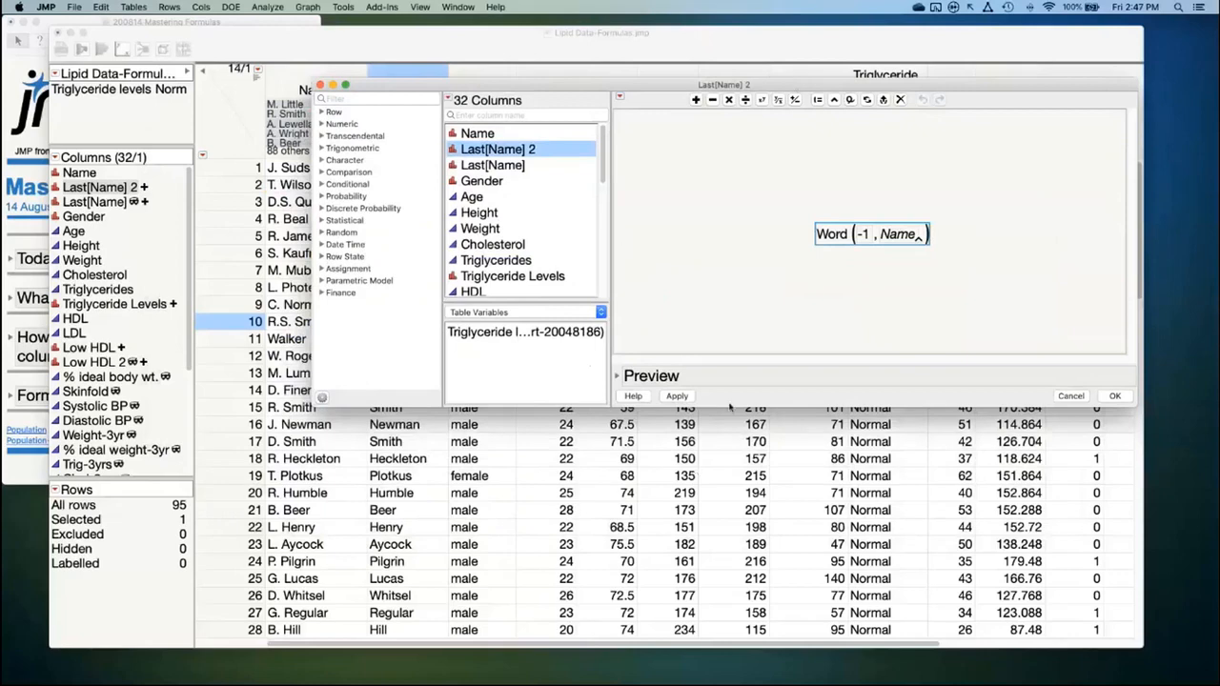
drag(733, 407, 737, 311)
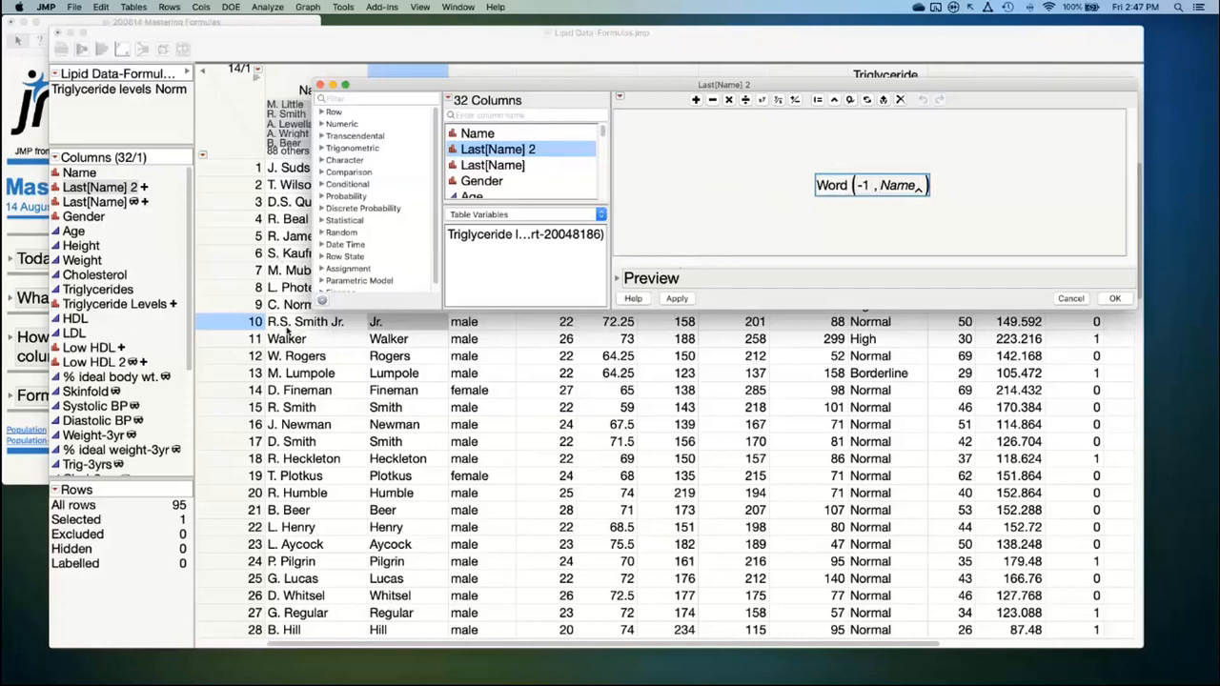
Add a delimiters argument to the Word function, set it to ".", and apply the formula
click(921, 186)
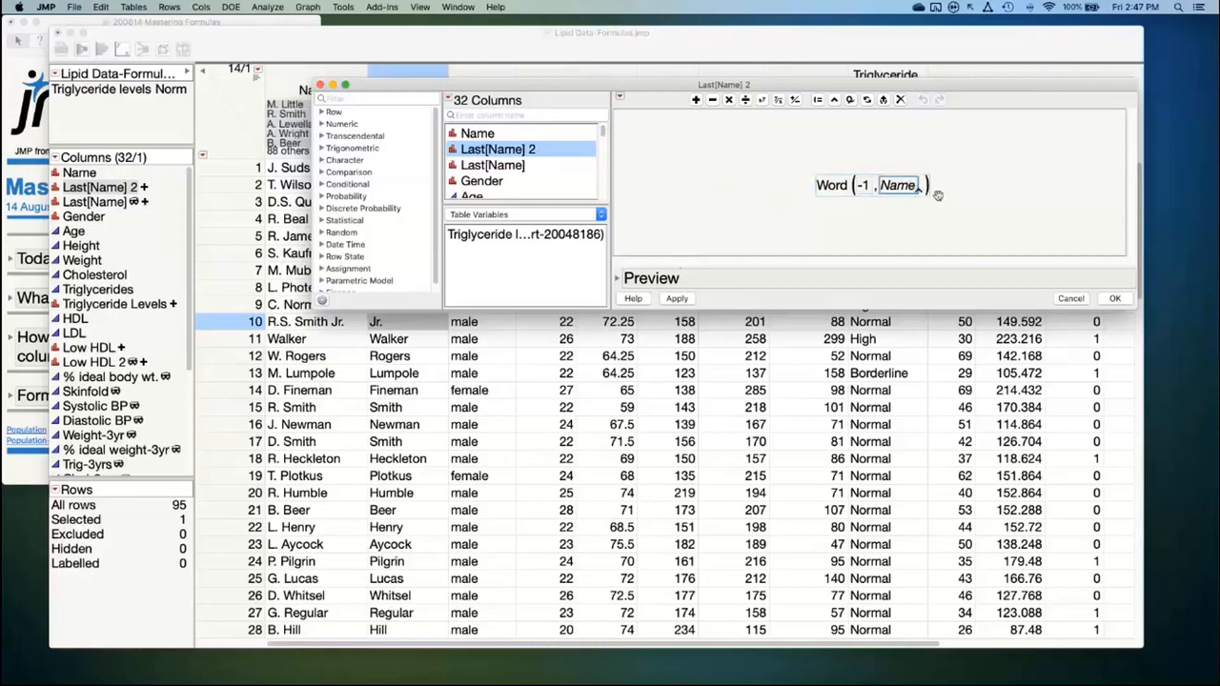
click(839, 100)
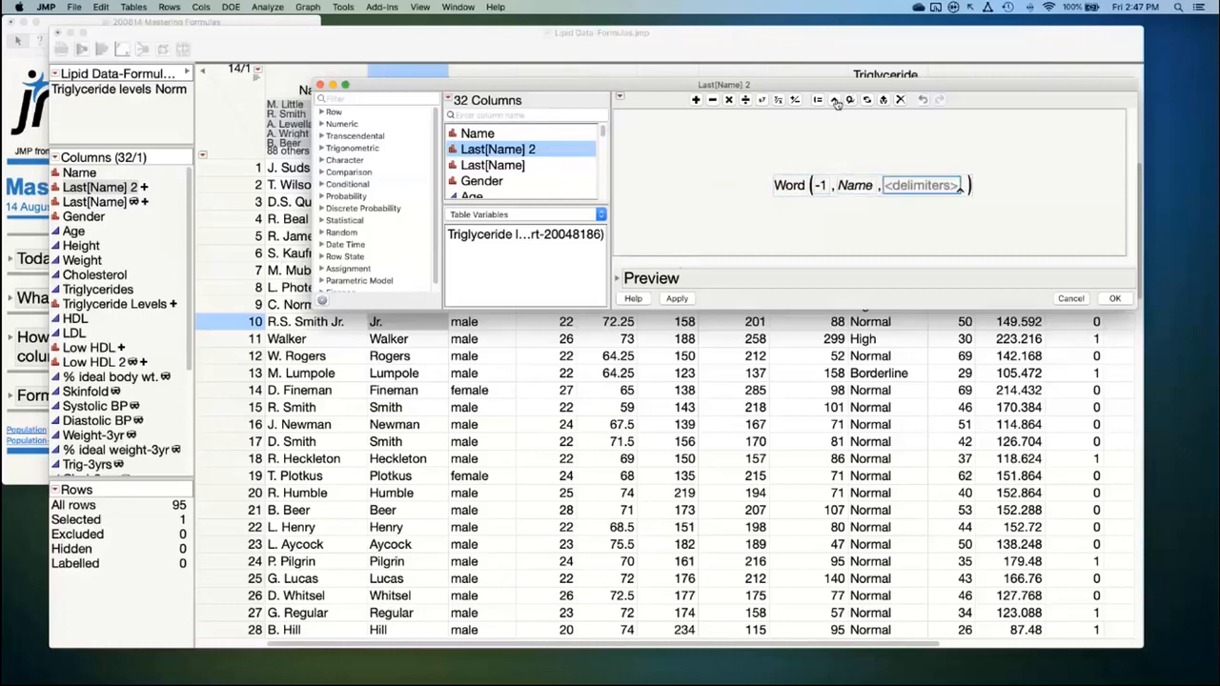
click(911, 186)
text(".")
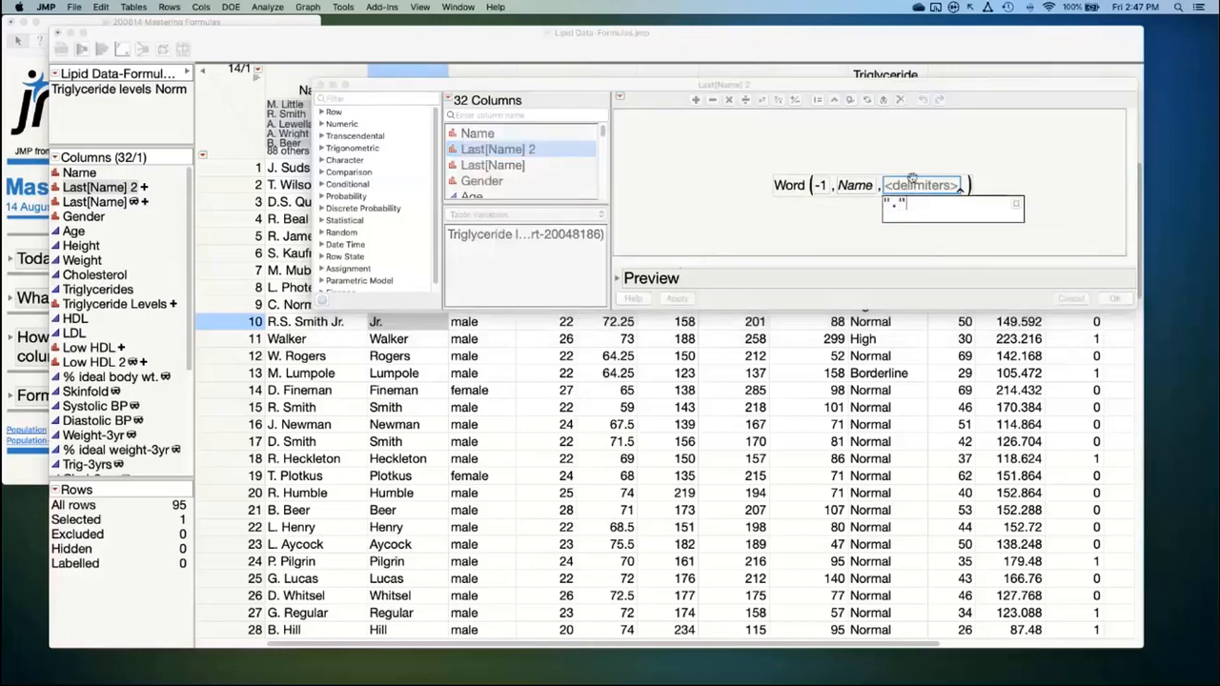
key(Return)
click(677, 298)
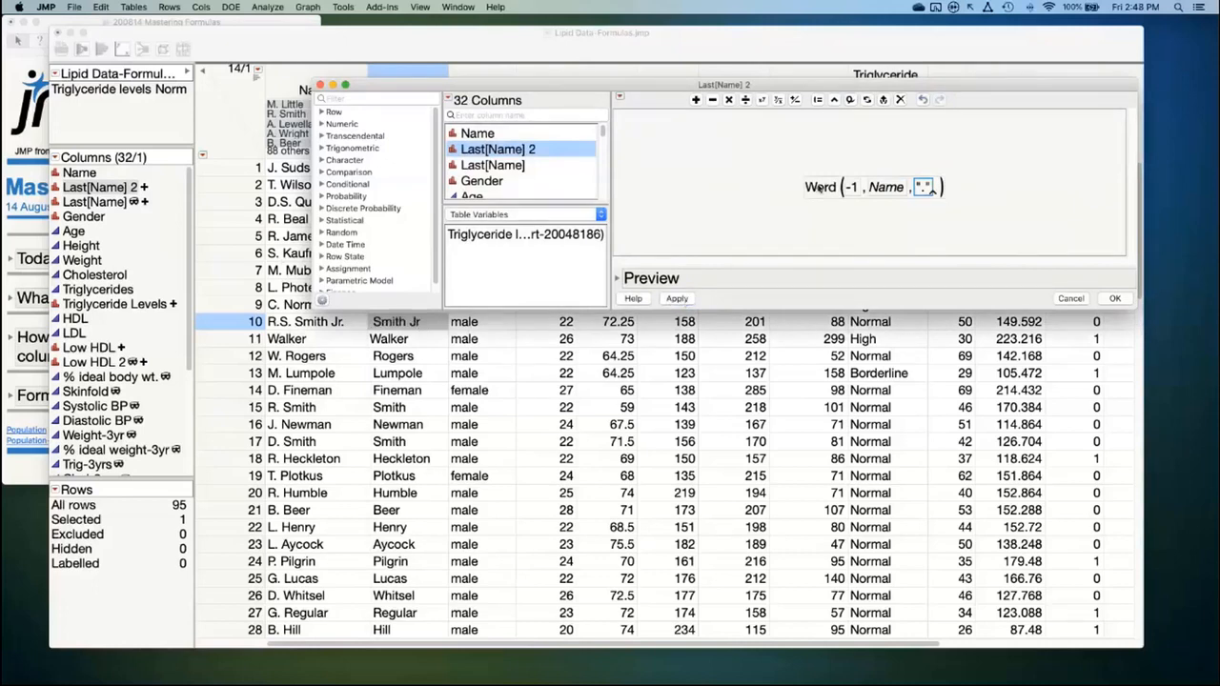
Wrap the whole Word expression in the Munger character function with offset 1 and find text " Jr"
click(879, 267)
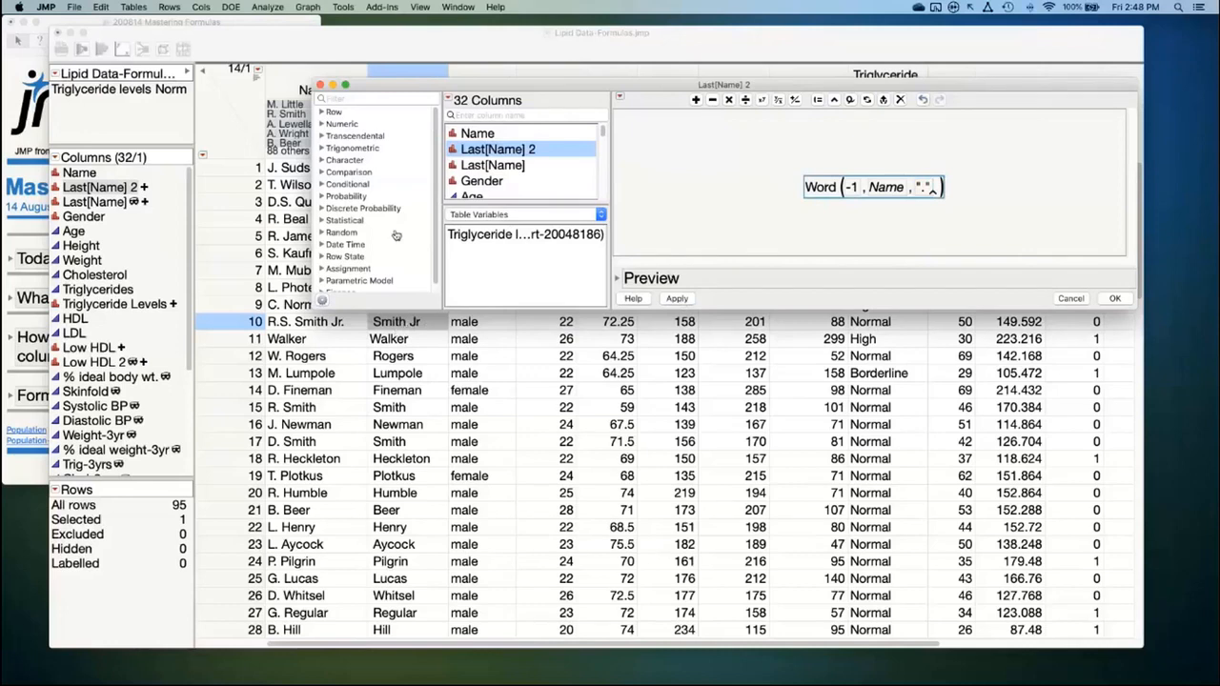
click(322, 160)
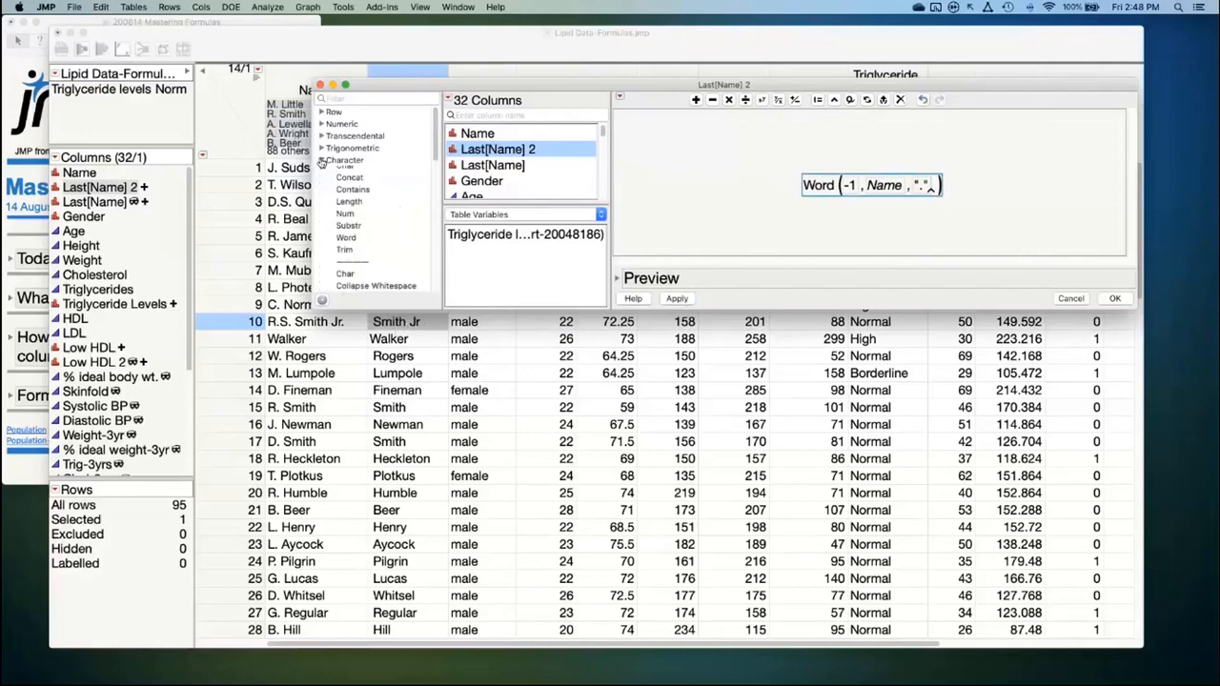
scroll(371, 223, down, 5)
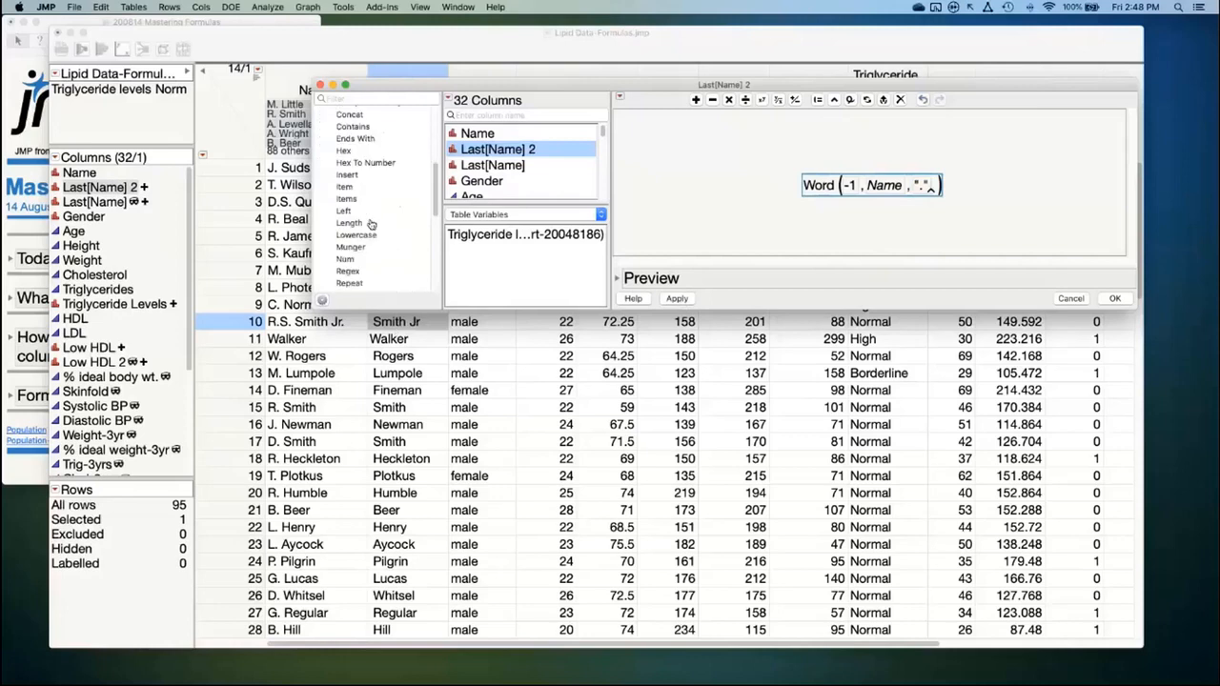
scroll(371, 223, down, 1)
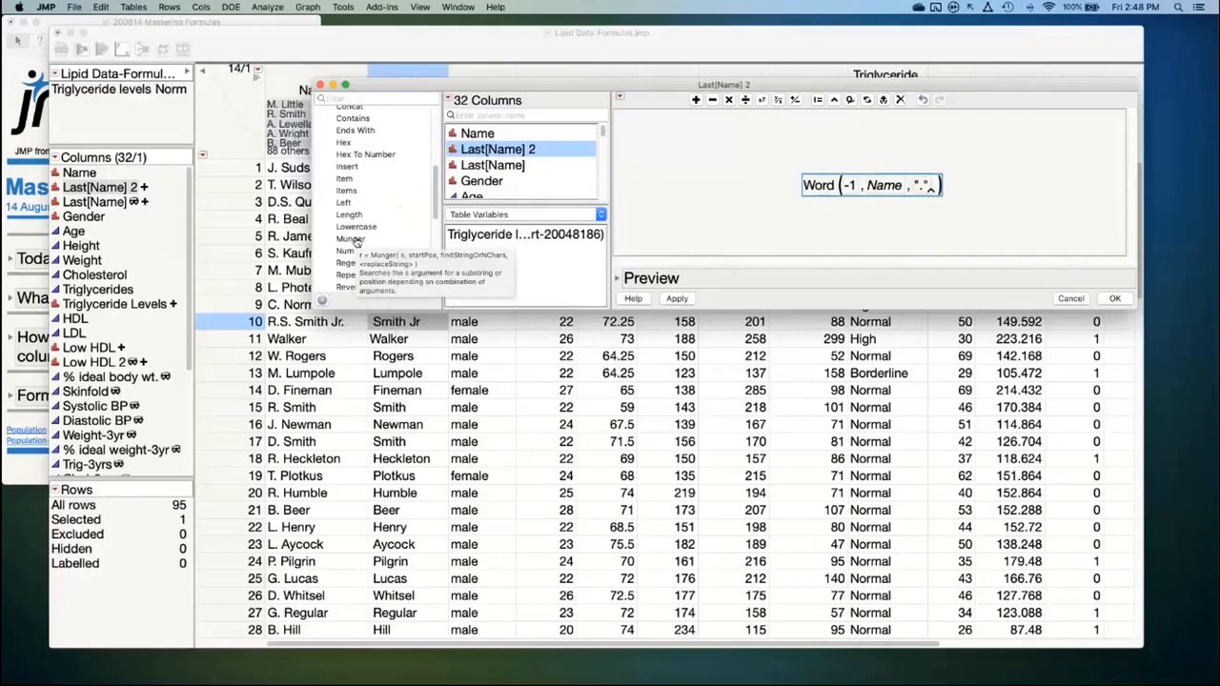
click(353, 240)
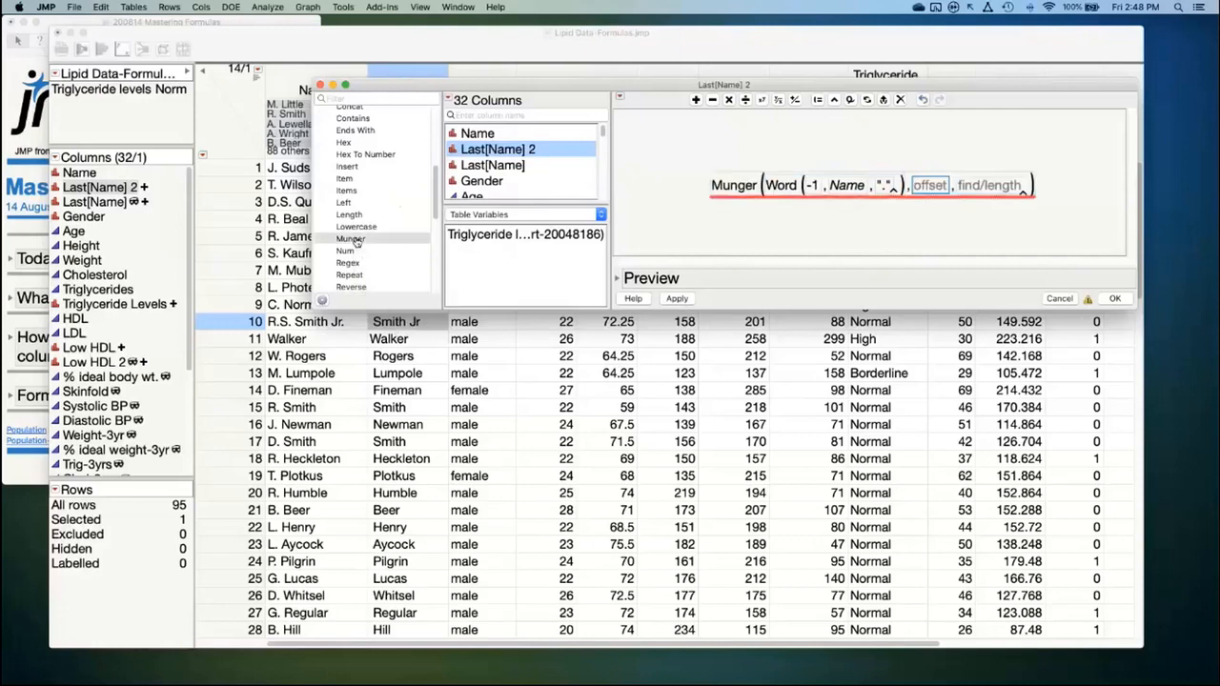
text(1)
key(Return)
click(952, 190)
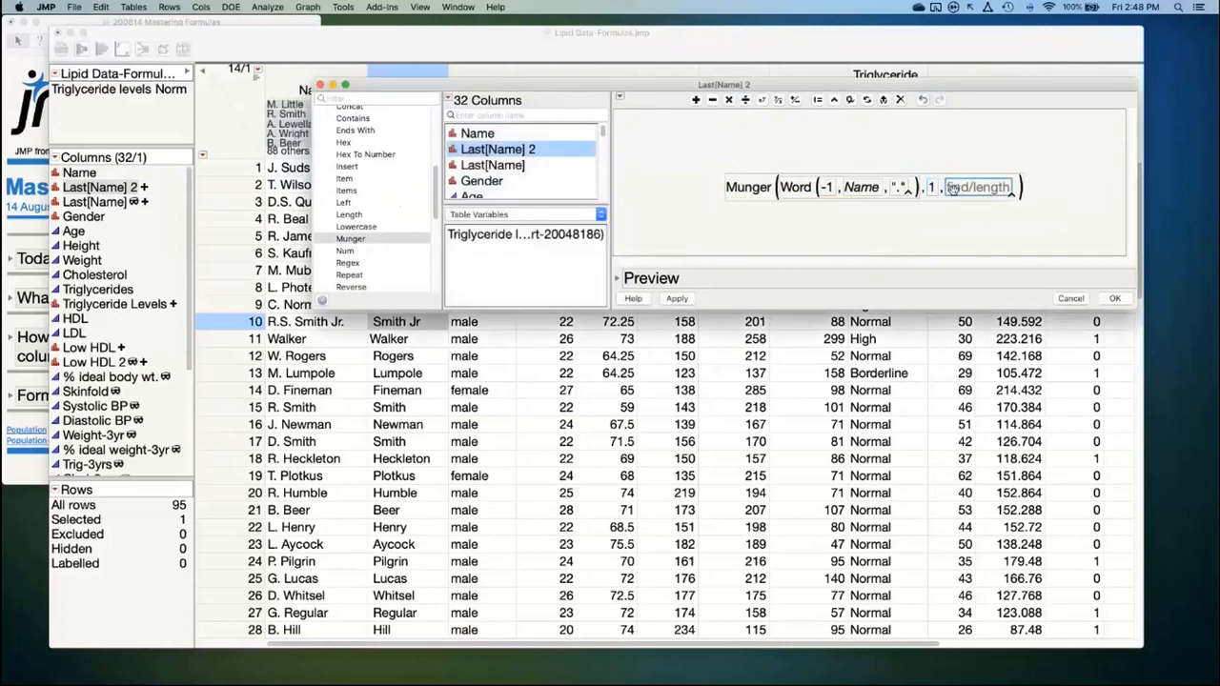
text(" Jr")
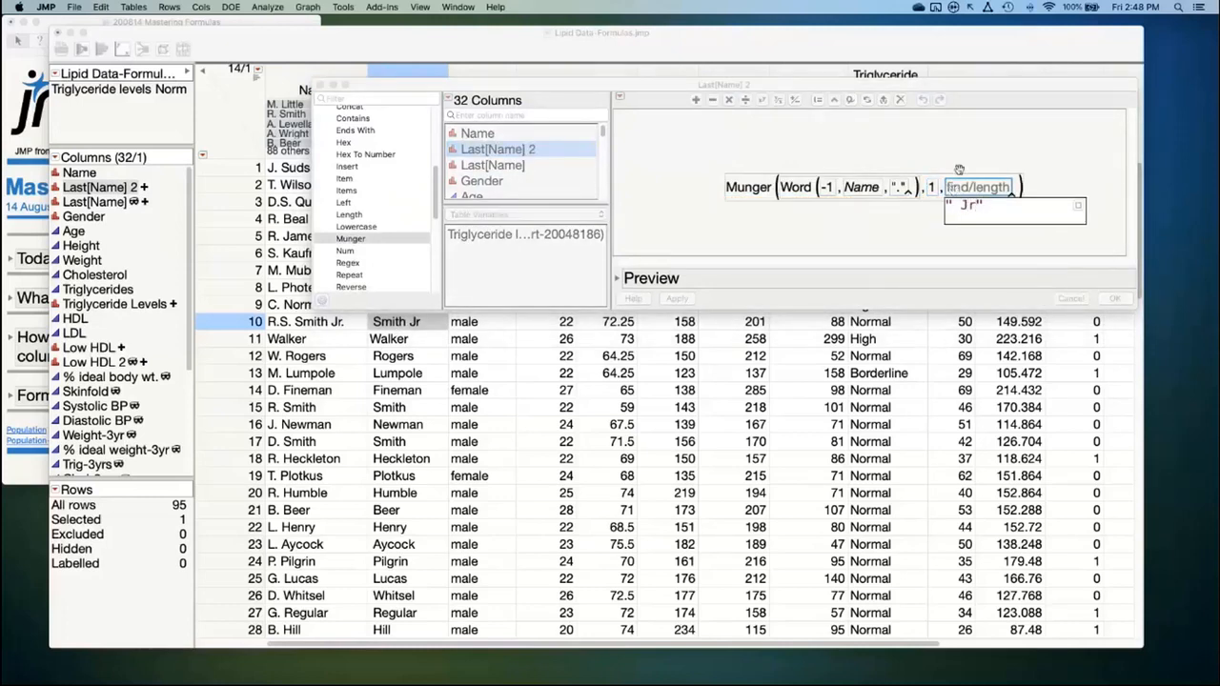
key(Return)
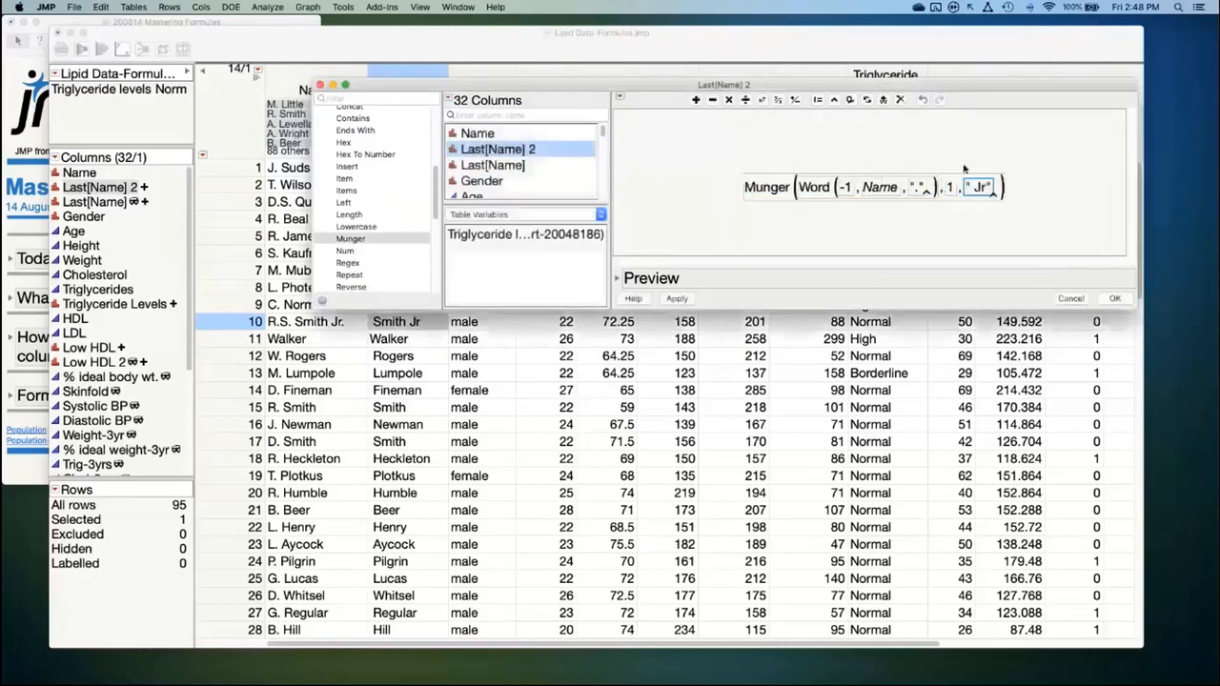
Add a replace argument to Munger, set it to the empty string "", and apply the formula
click(835, 102)
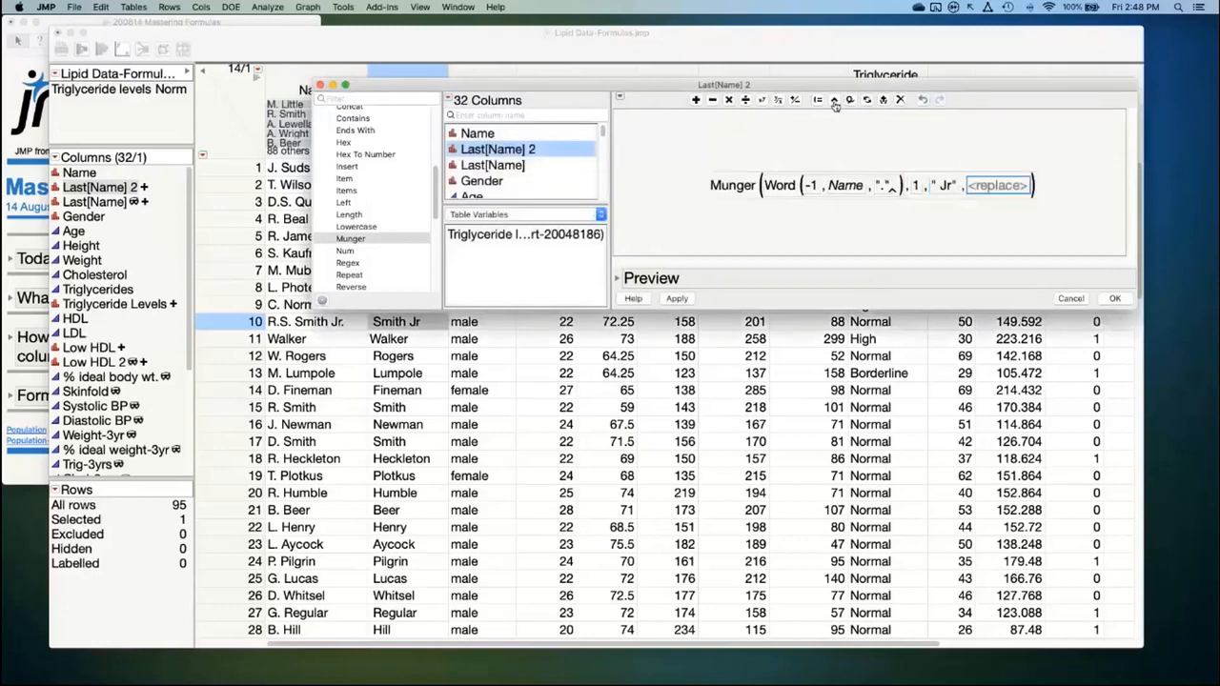
text("")
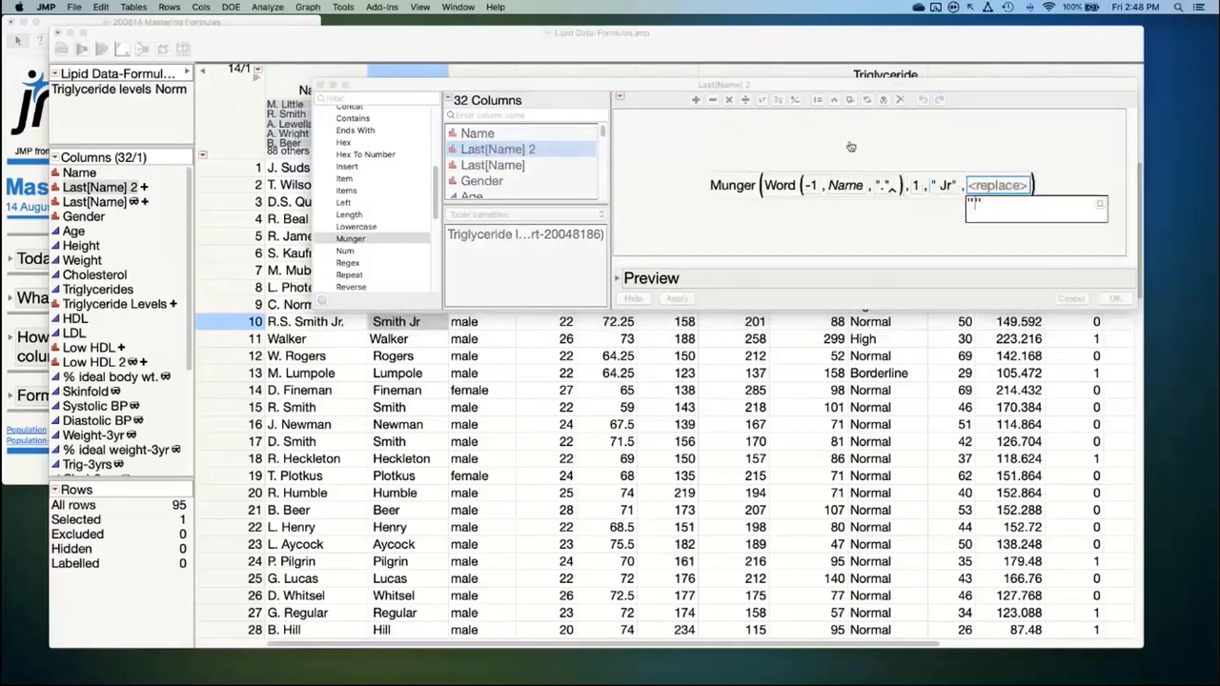
key(Return)
click(678, 299)
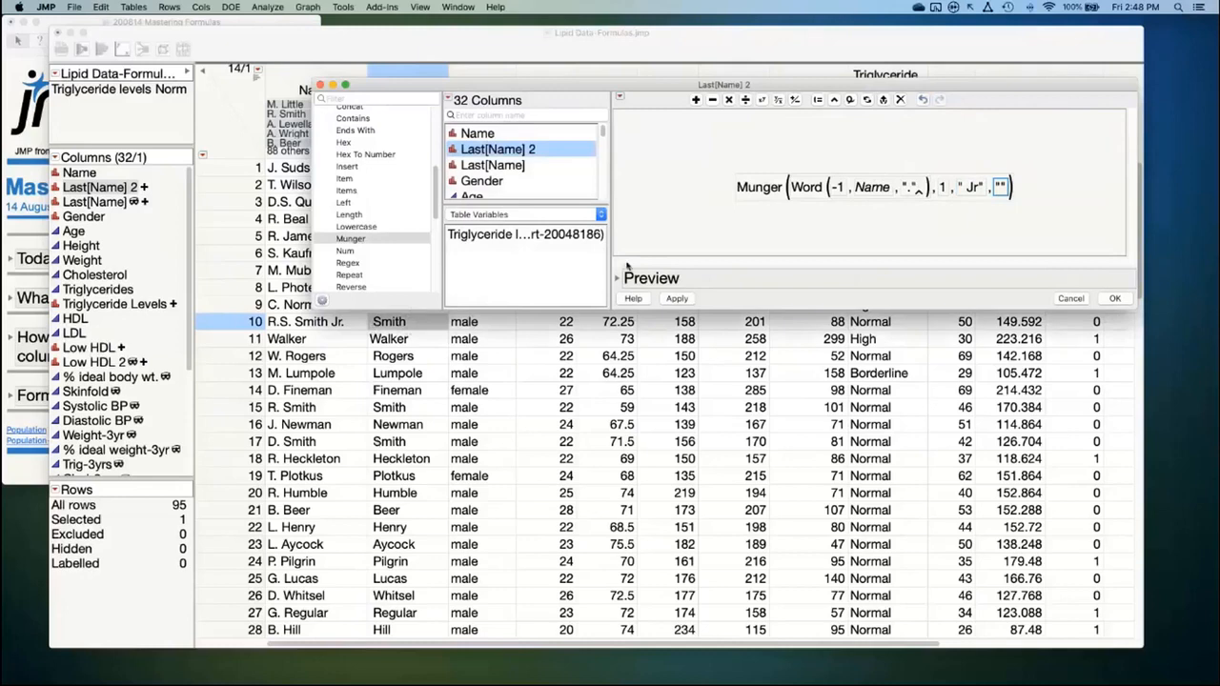
Wrap the entire Munger expression in the Trim function, then apply and accept the formula
click(770, 189)
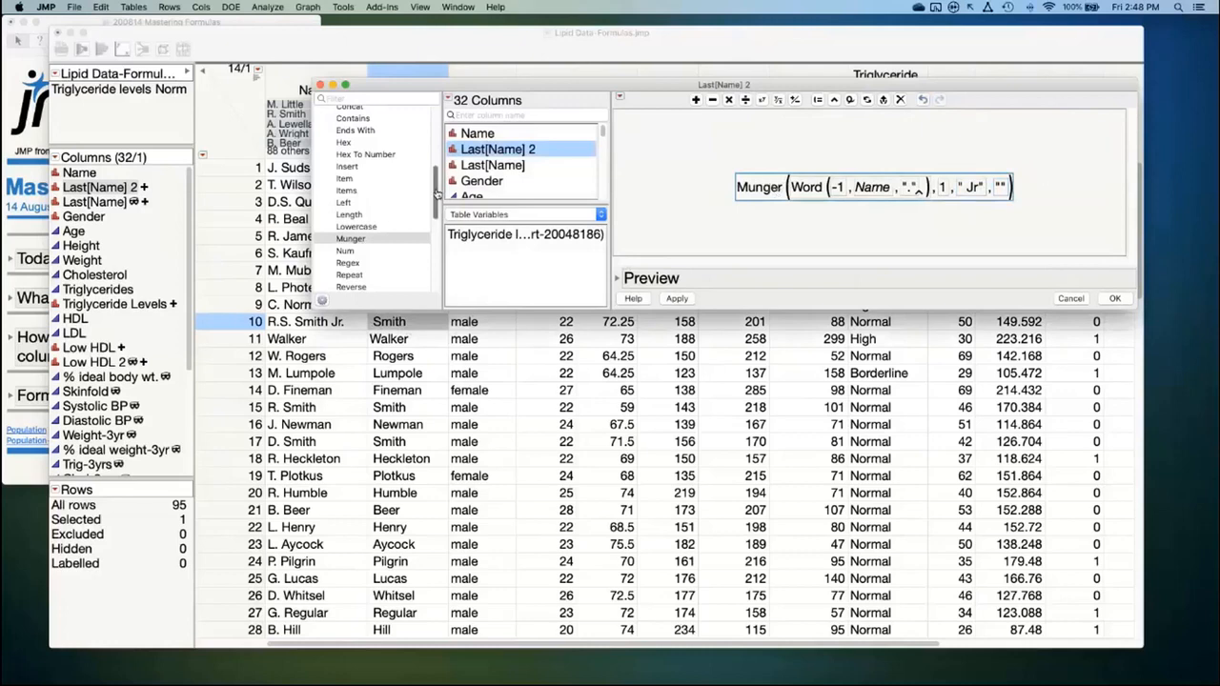
drag(430, 184, 432, 232)
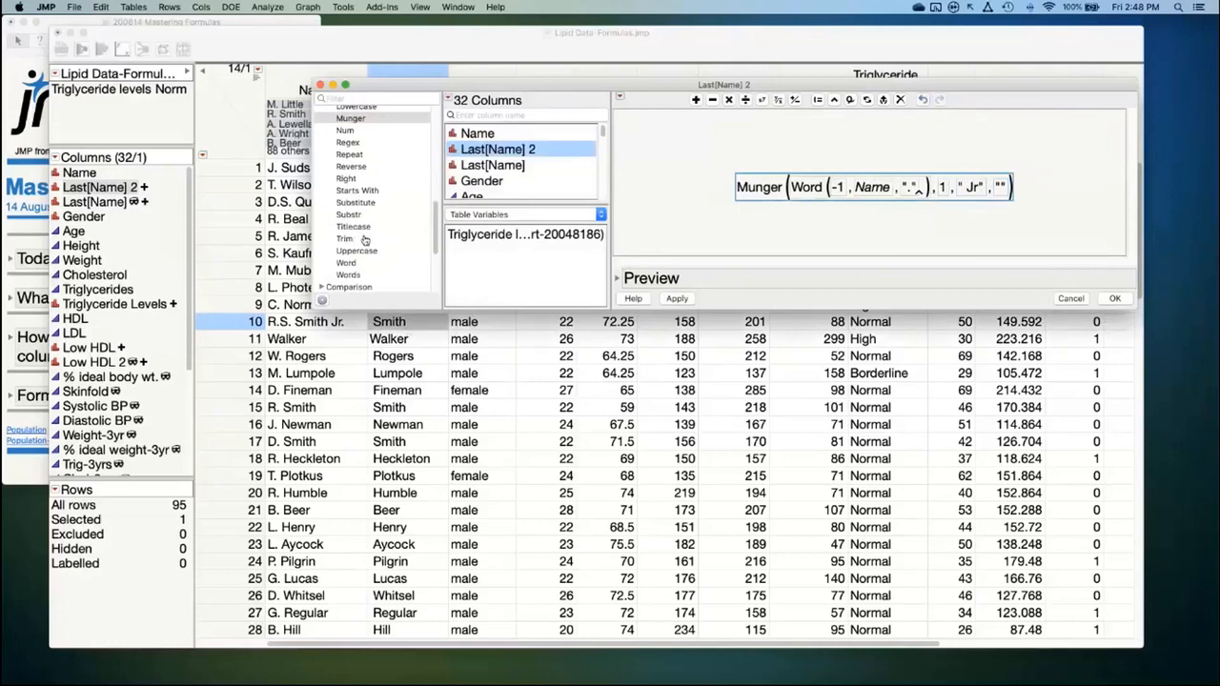
click(346, 240)
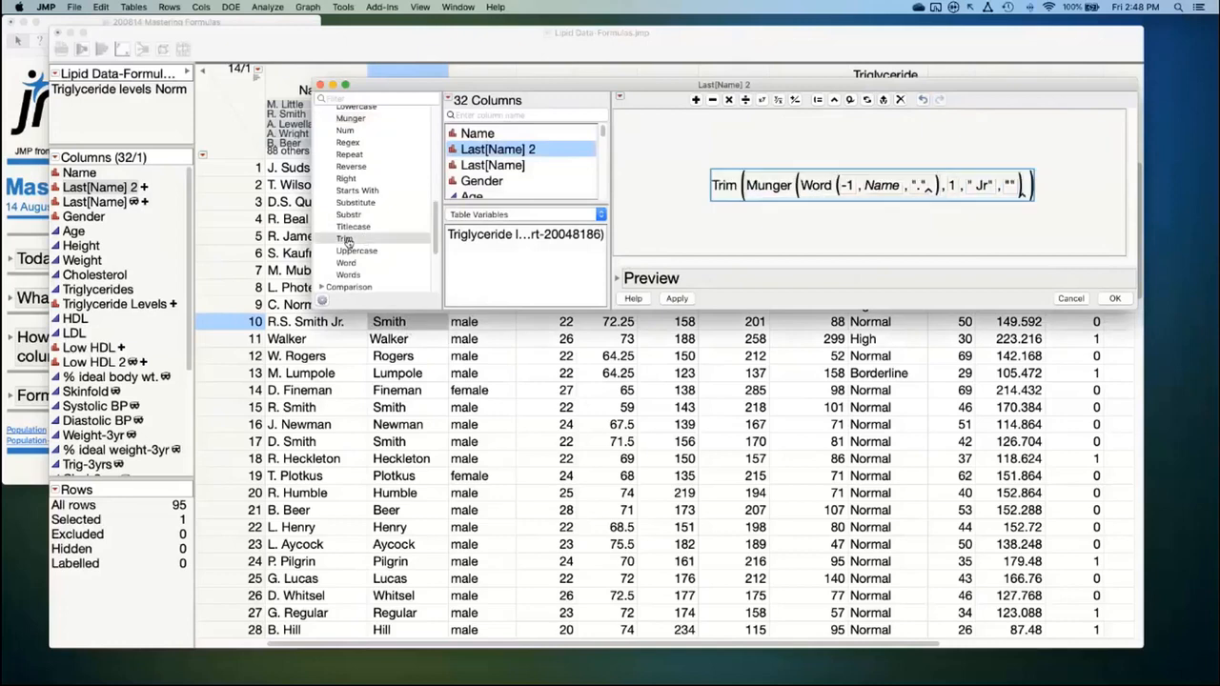
click(678, 298)
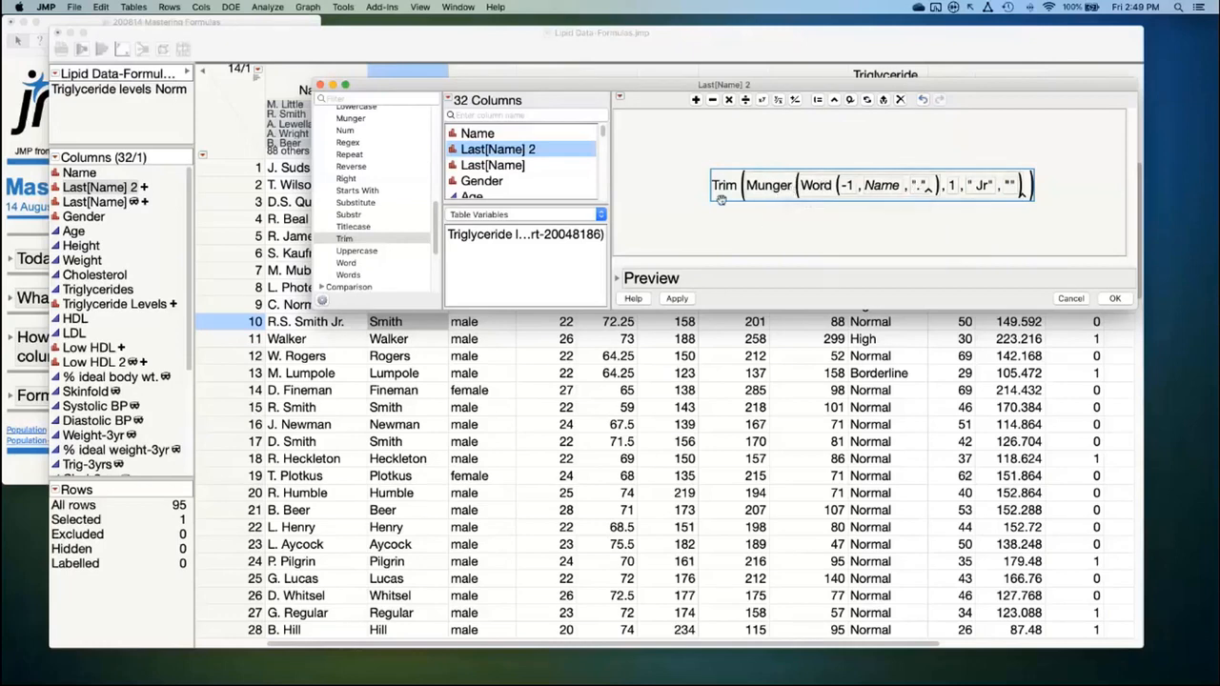
click(1113, 300)
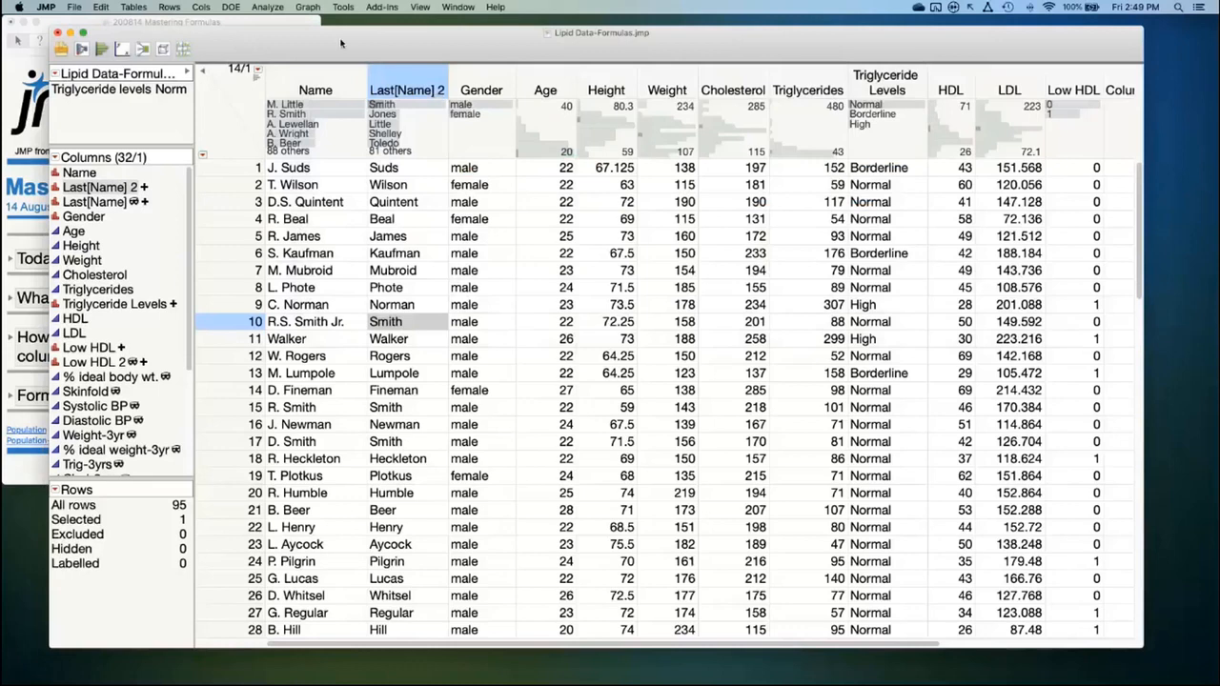
Close the Lipid Data-Formulas table and open the Monthly Sales-Formulas table from the journal's Sales link
click(57, 33)
click(553, 126)
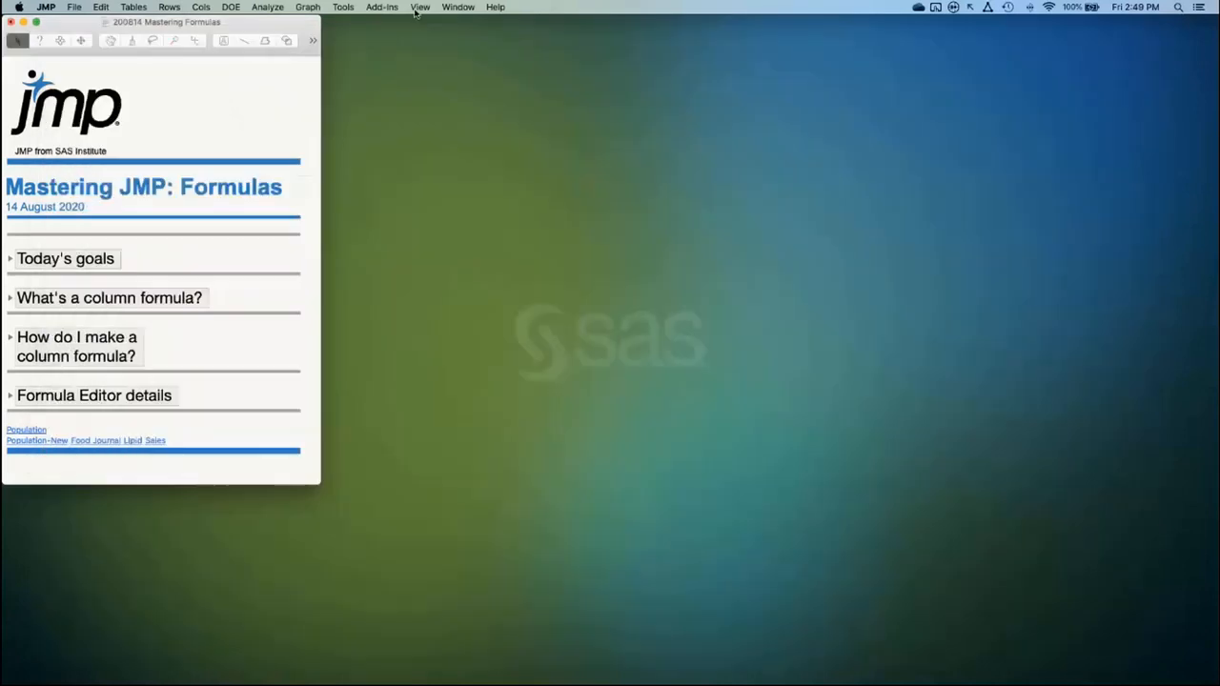
click(160, 441)
drag(764, 45, 730, 30)
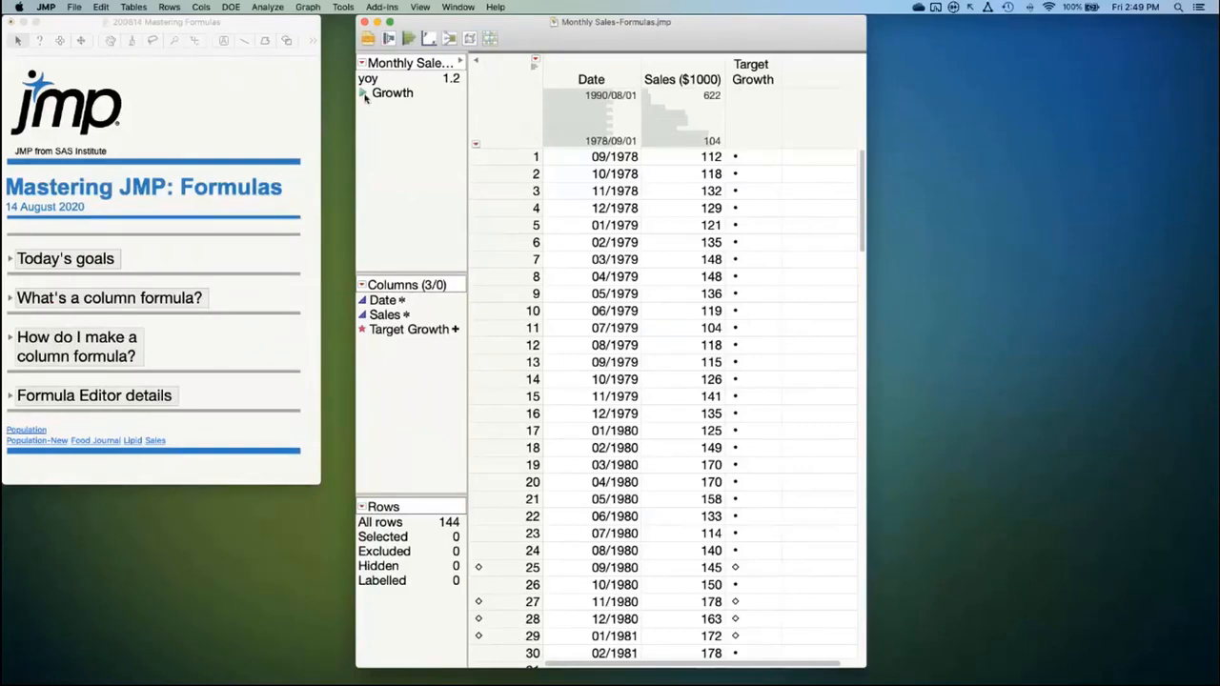
Run the table's saved Growth script to graph Sales vs. Date
click(363, 94)
drag(791, 52, 782, 77)
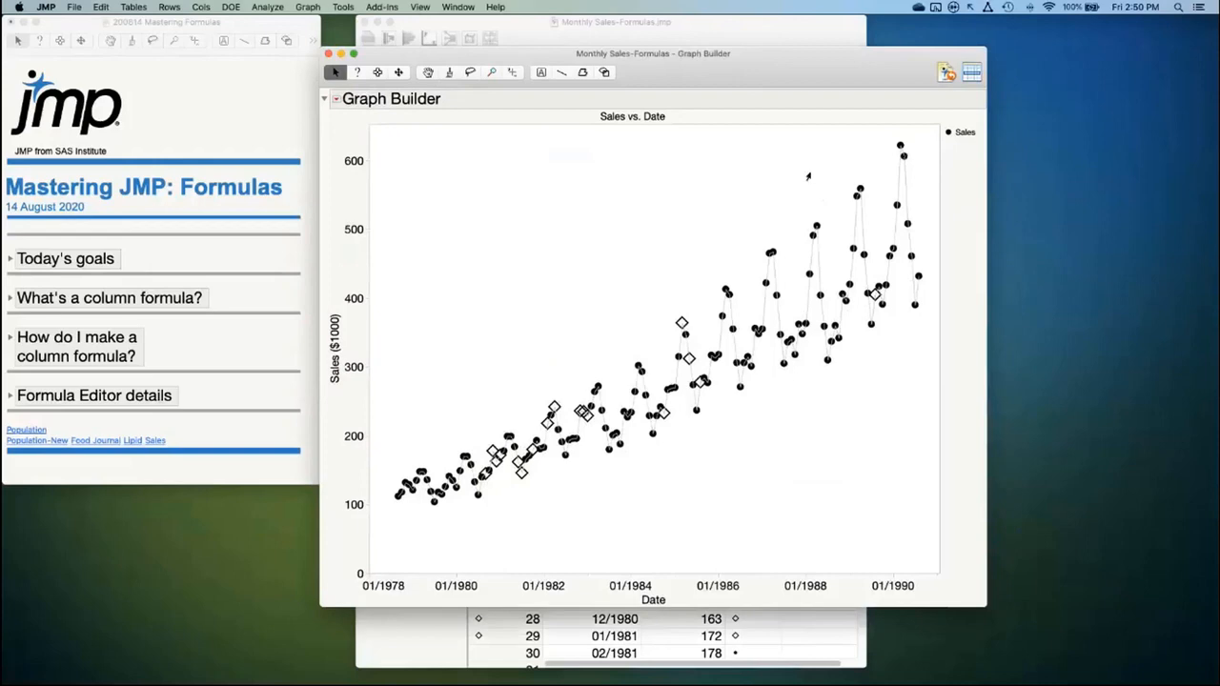
Move the graph aside so the data table is in view, and set the table variable yoy to 1.15
drag(702, 73, 857, 68)
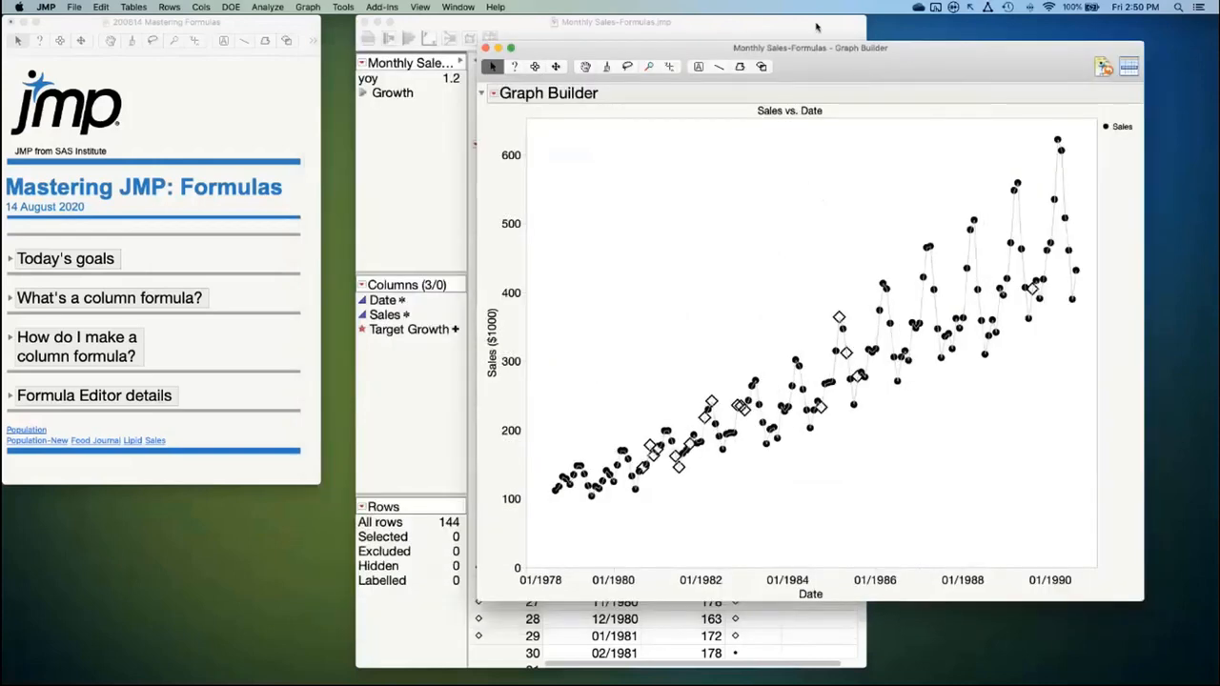
drag(817, 27, 664, 26)
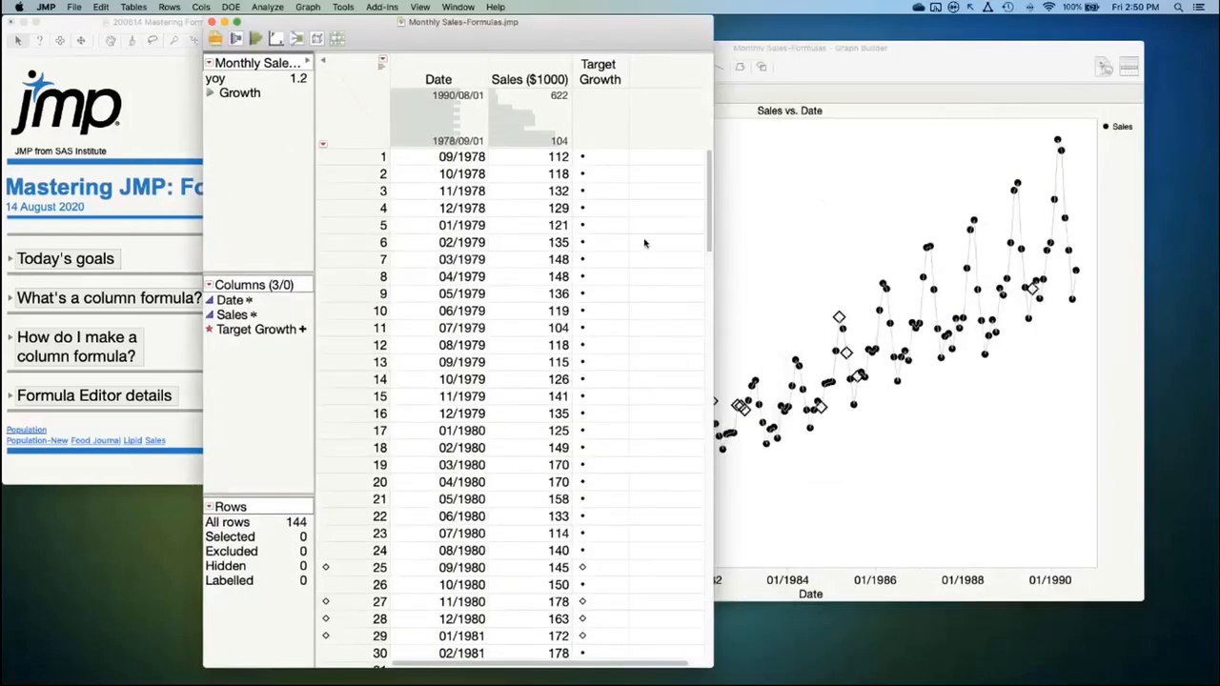
click(214, 80)
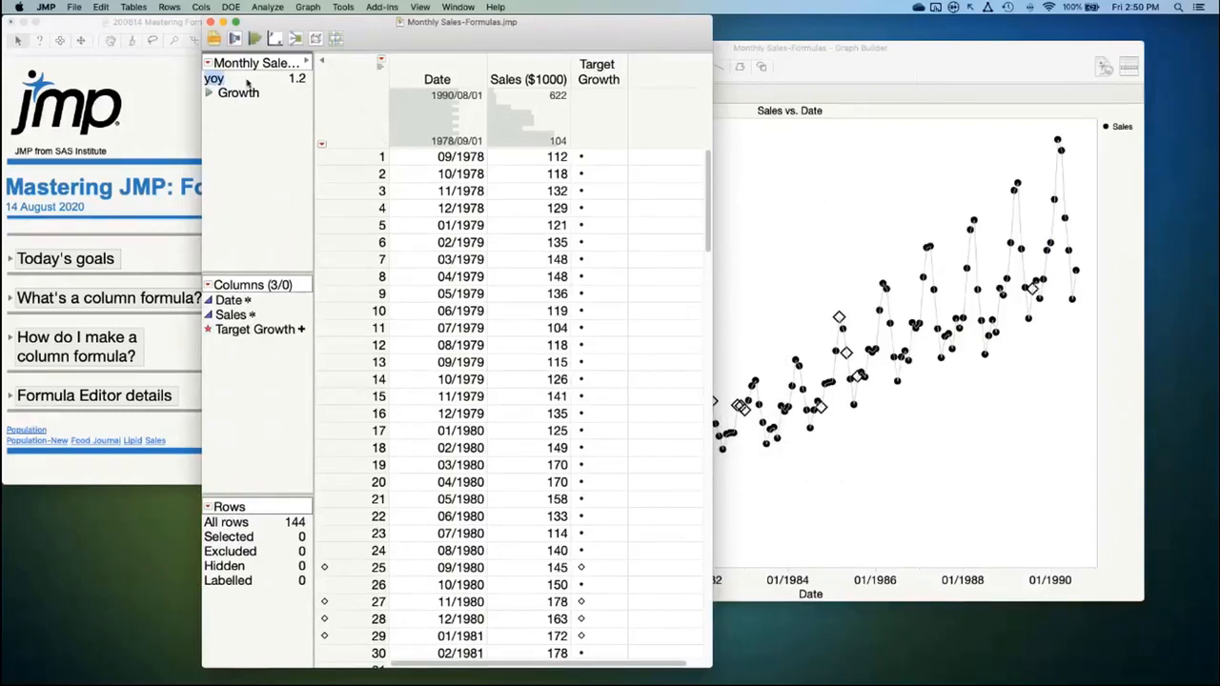
double_click(214, 80)
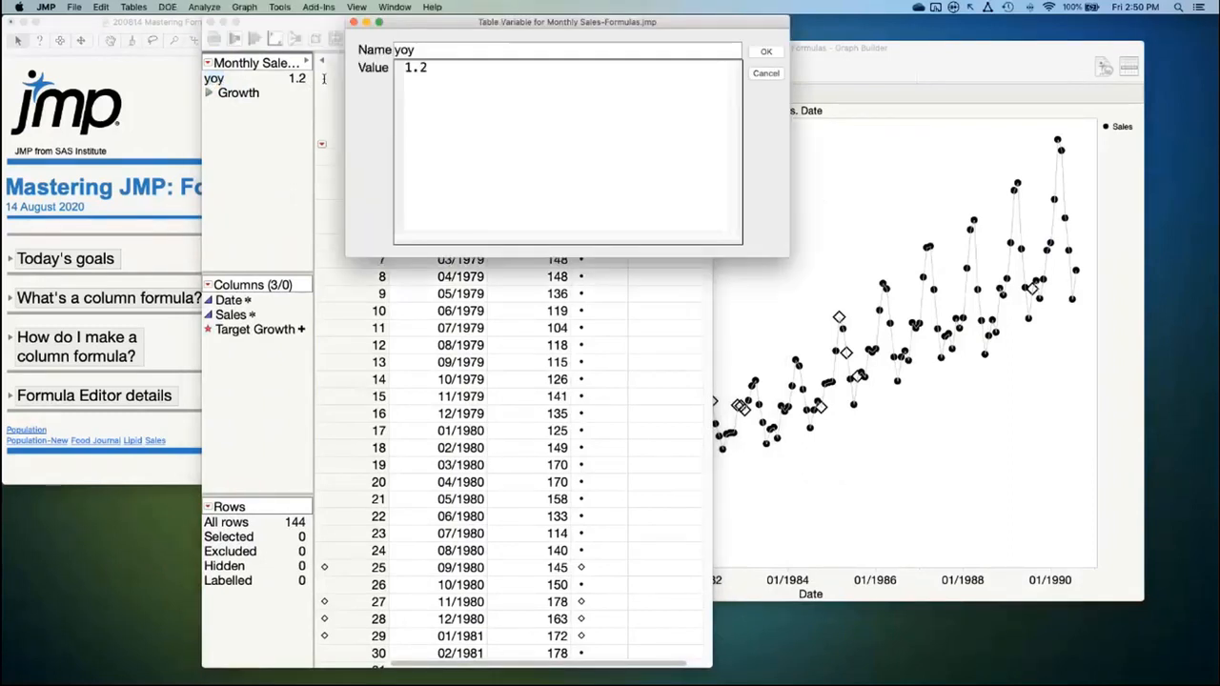
key(BackSpace)
text(15)
click(768, 54)
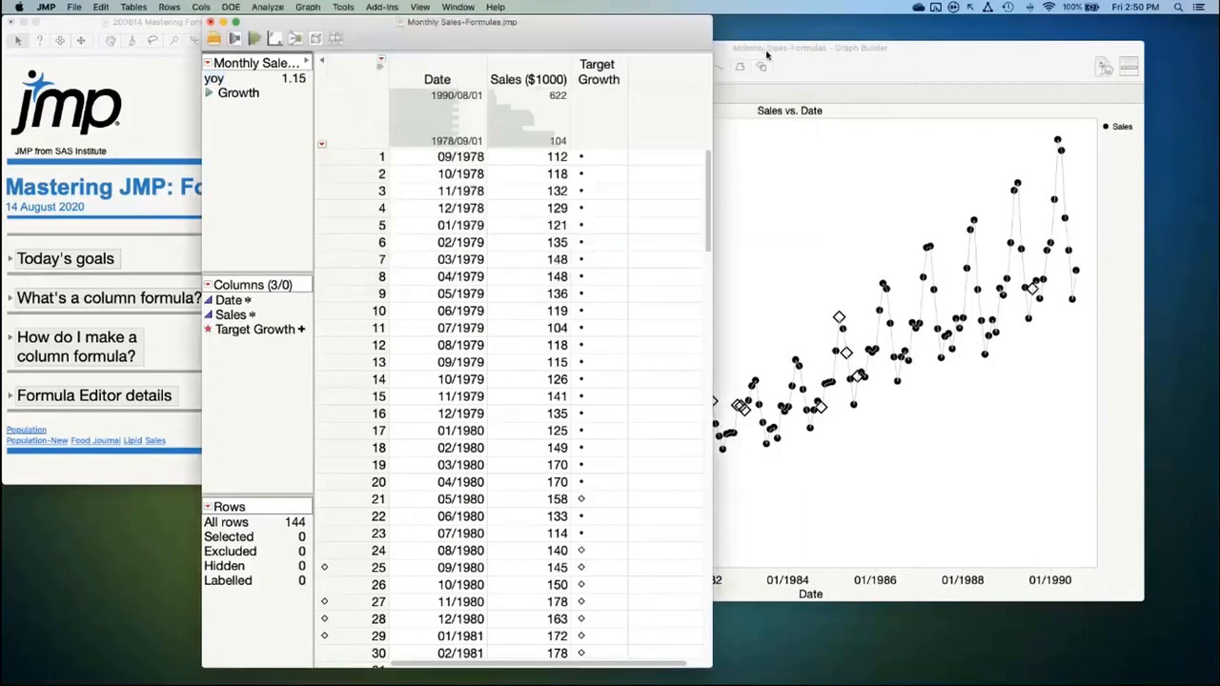
Clear the cell selection, add the Target Growth column's markers to the row states, and bring the Sales vs. Date graph forward
click(594, 502)
click(595, 549)
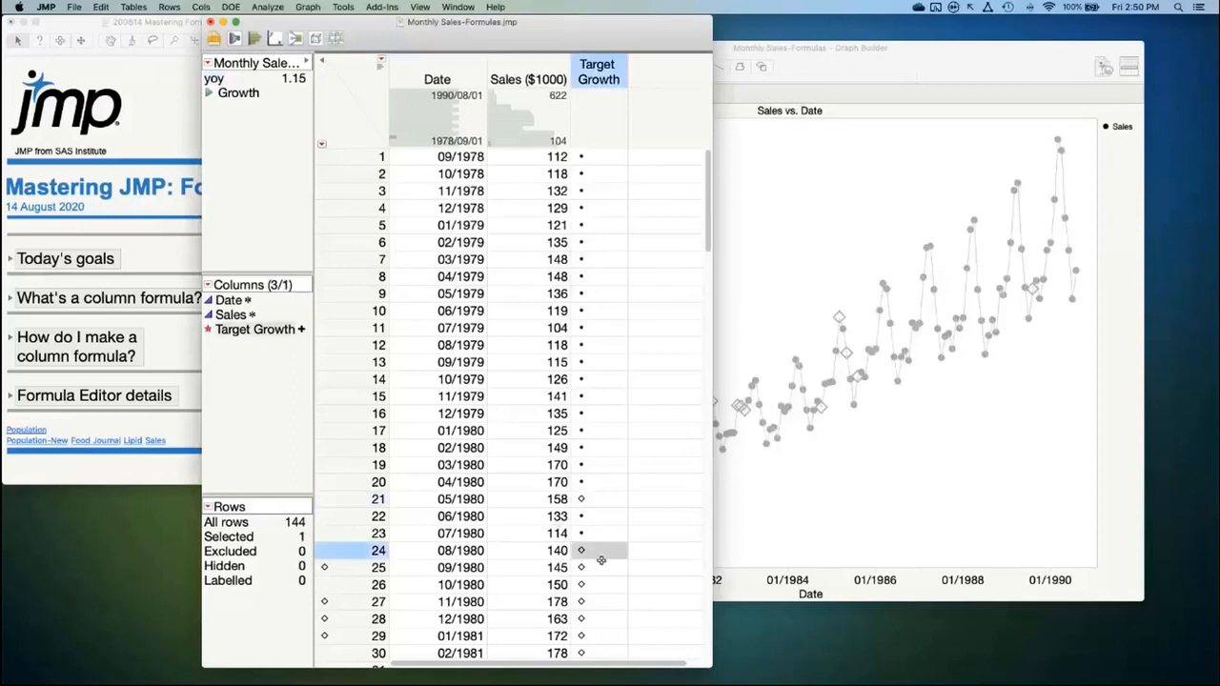
click(361, 108)
click(362, 107)
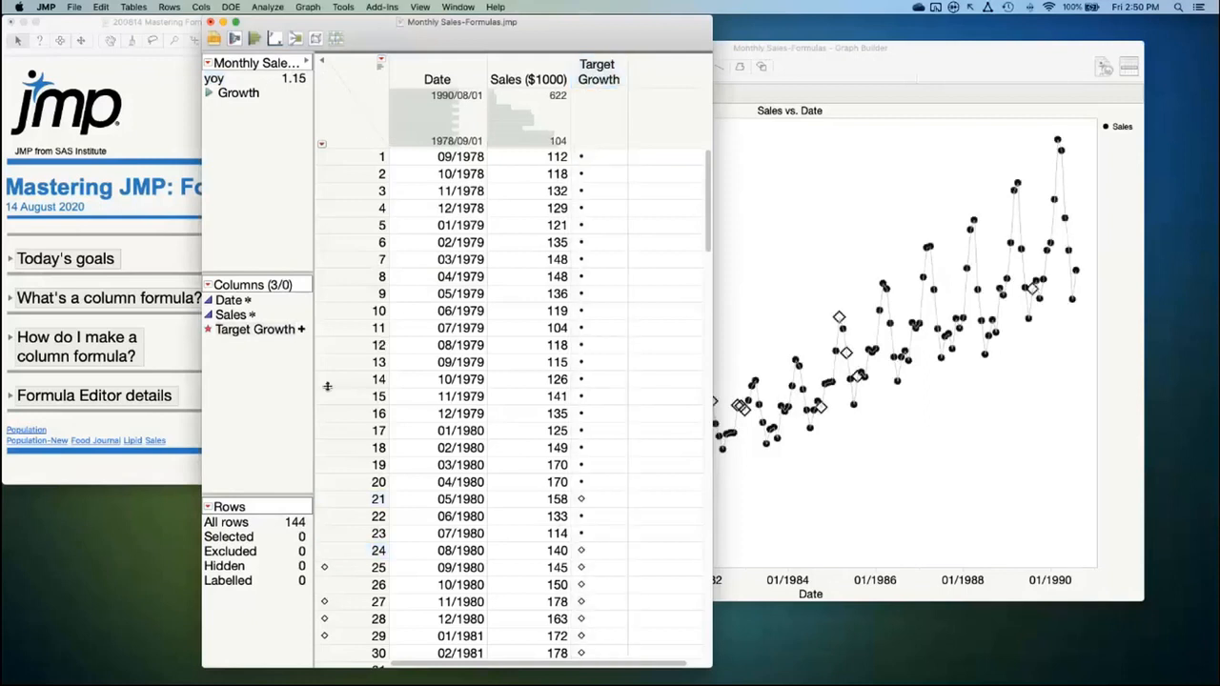
click(209, 330)
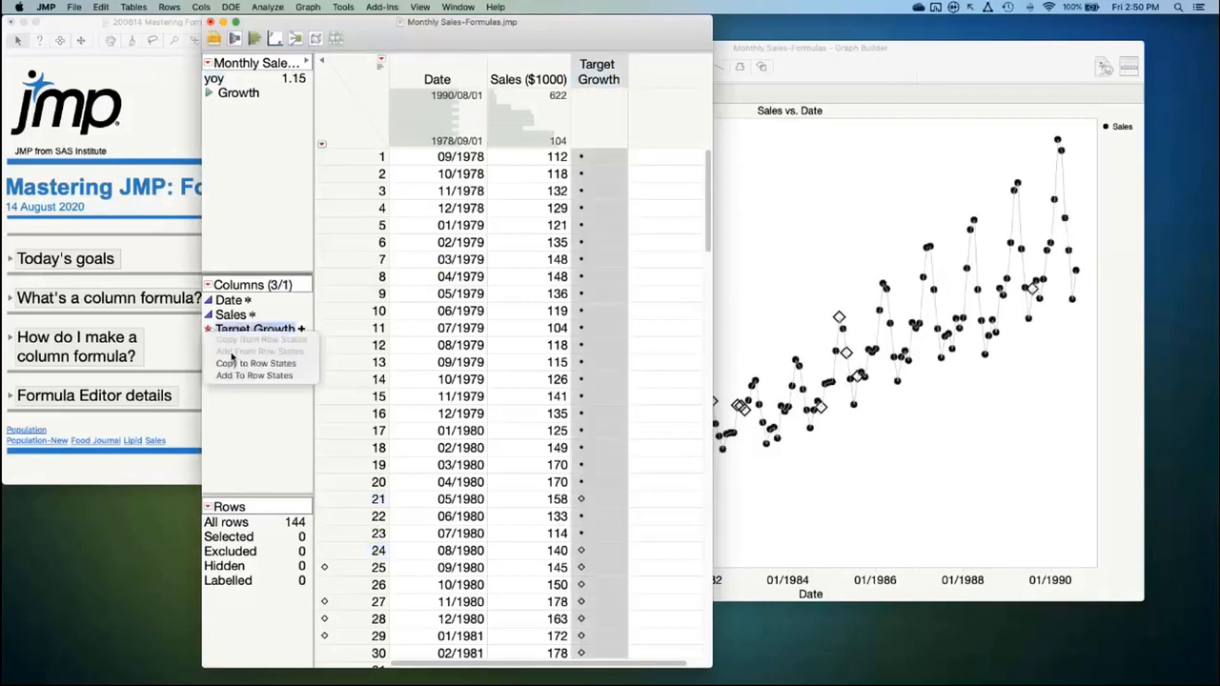
click(251, 376)
click(817, 183)
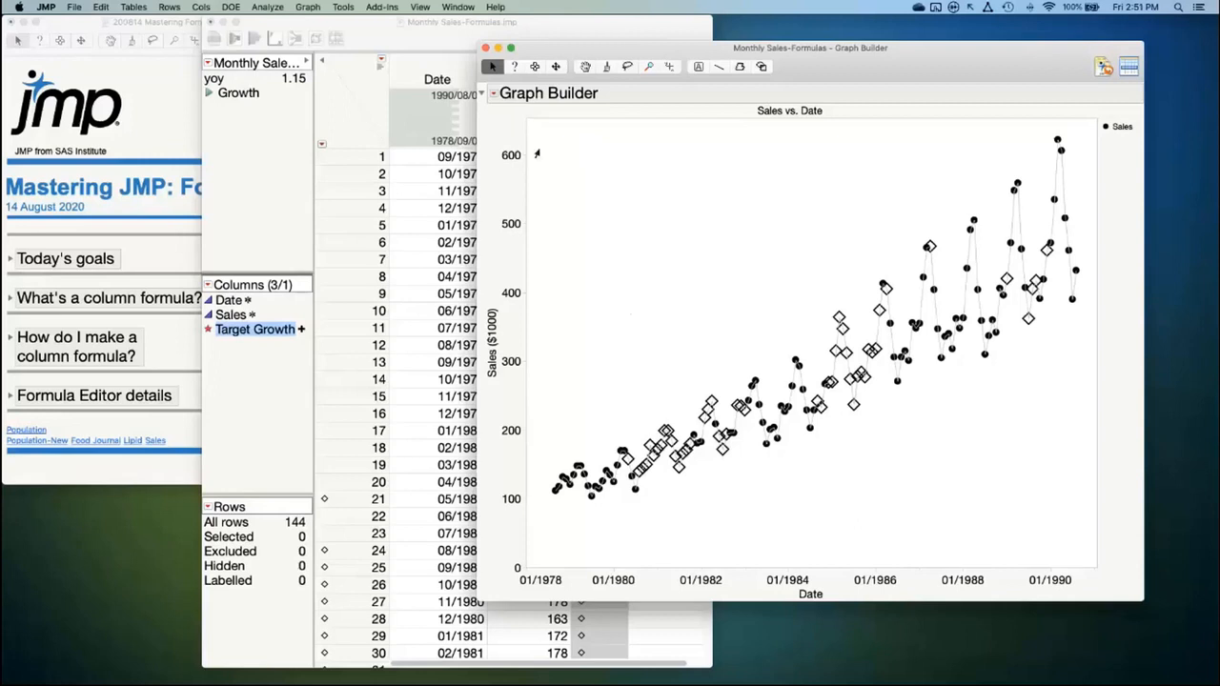
Open the Target Growth column's formula for editing, then reposition and enlarge the formula window
click(415, 35)
right_click(595, 67)
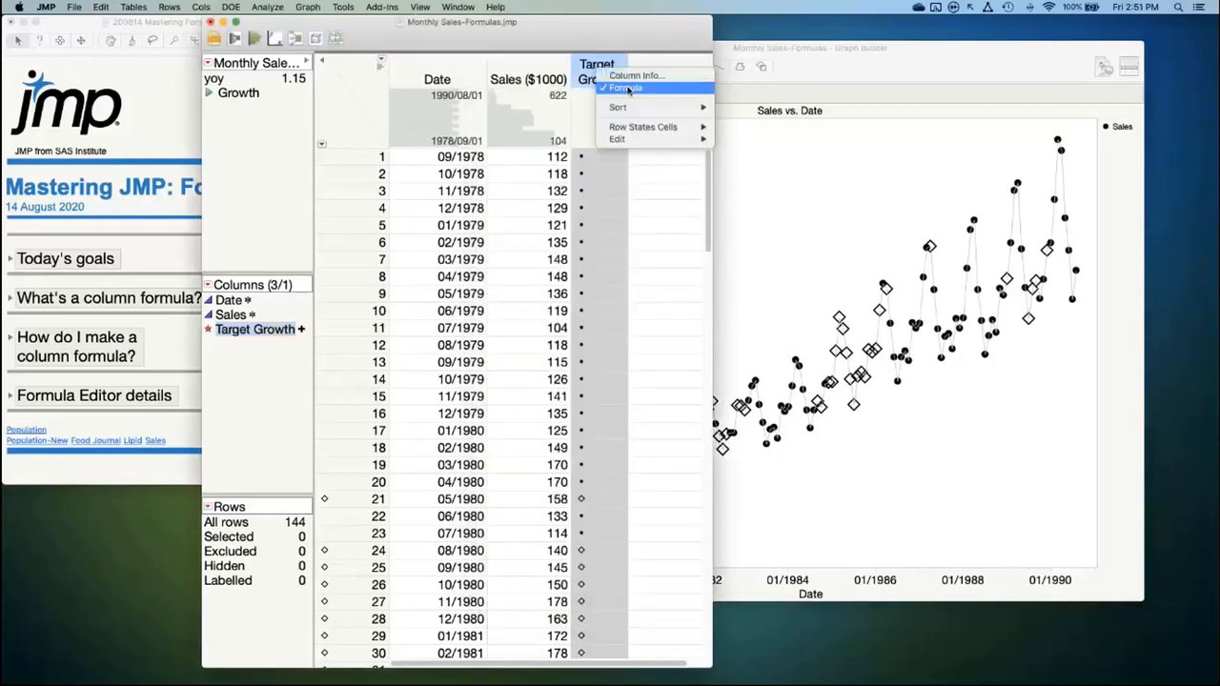
click(629, 90)
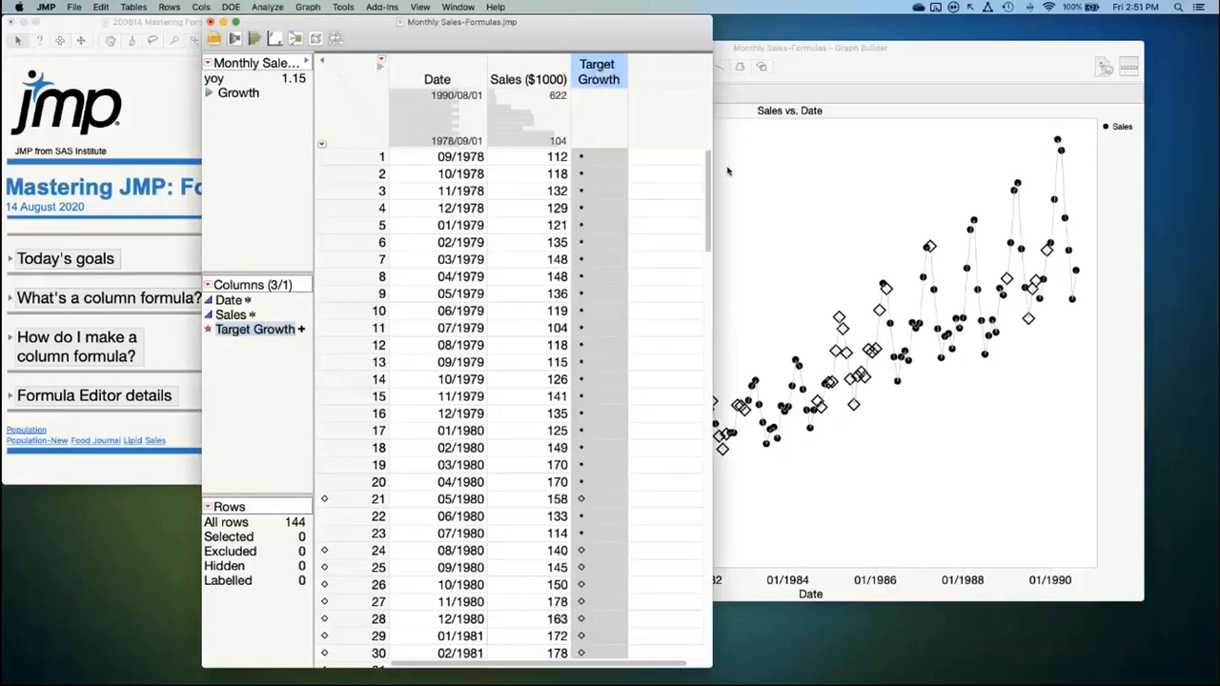
drag(821, 24, 649, 96)
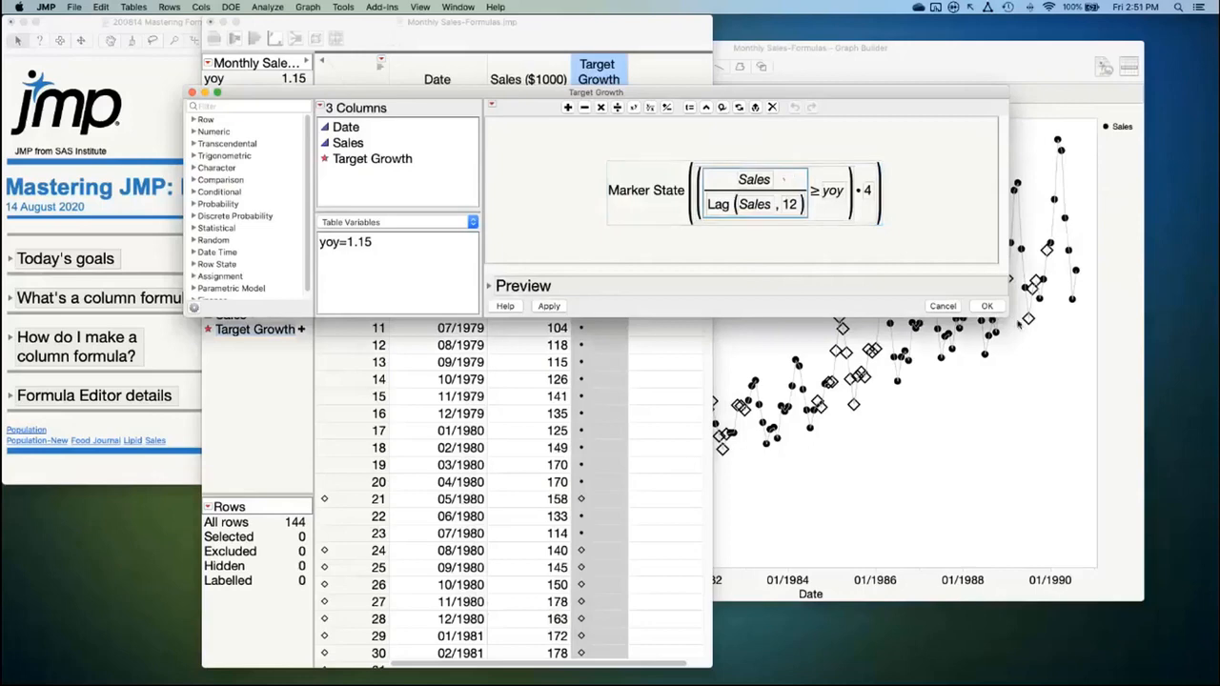
drag(1006, 317, 1043, 386)
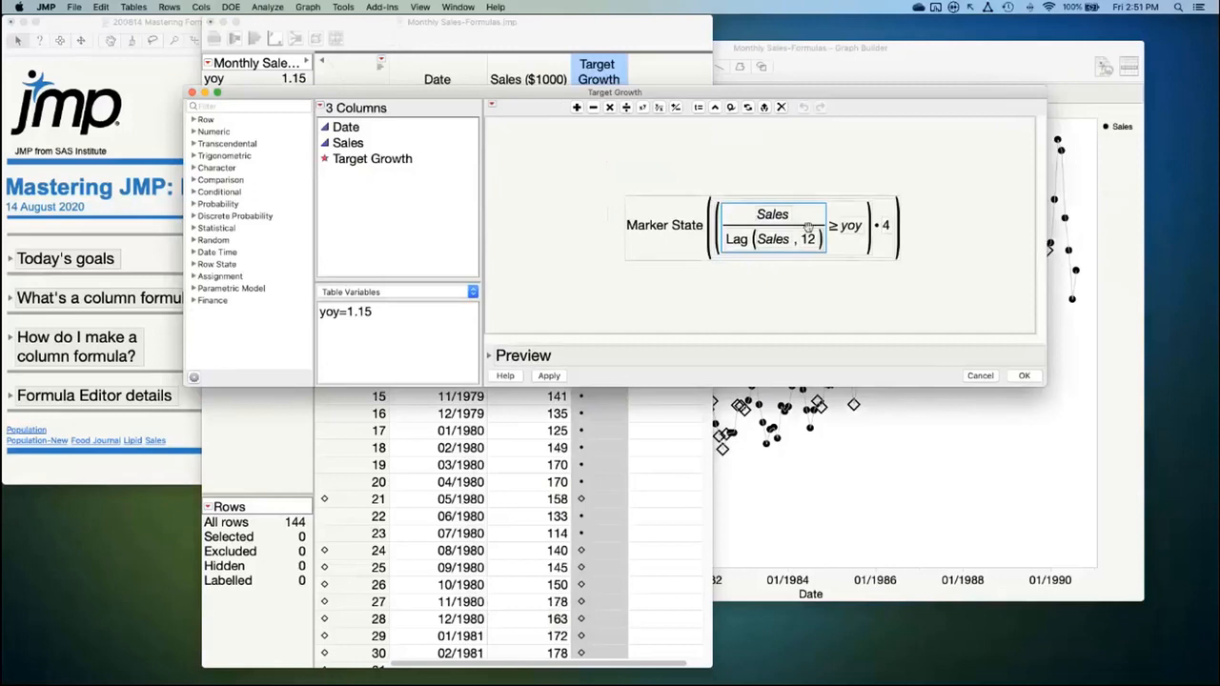
Examine the Target Growth formula's Lag term with its 12-row offset, the available Row functions, and the comparison with yoy
click(743, 231)
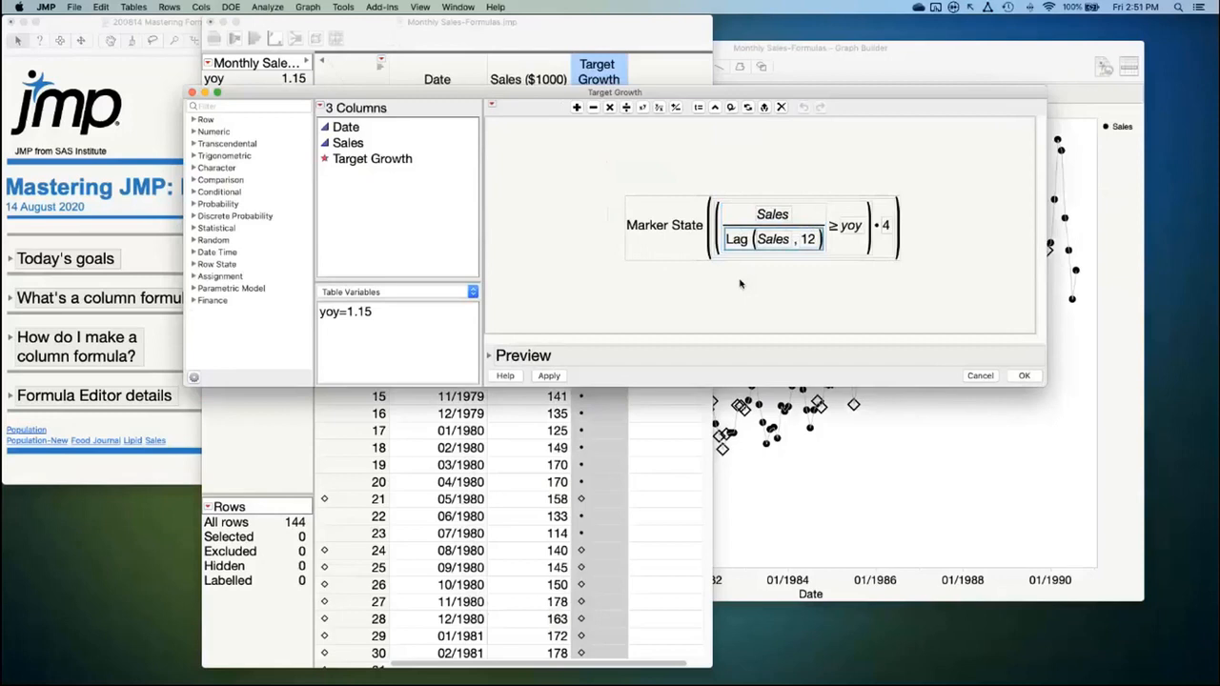
click(808, 239)
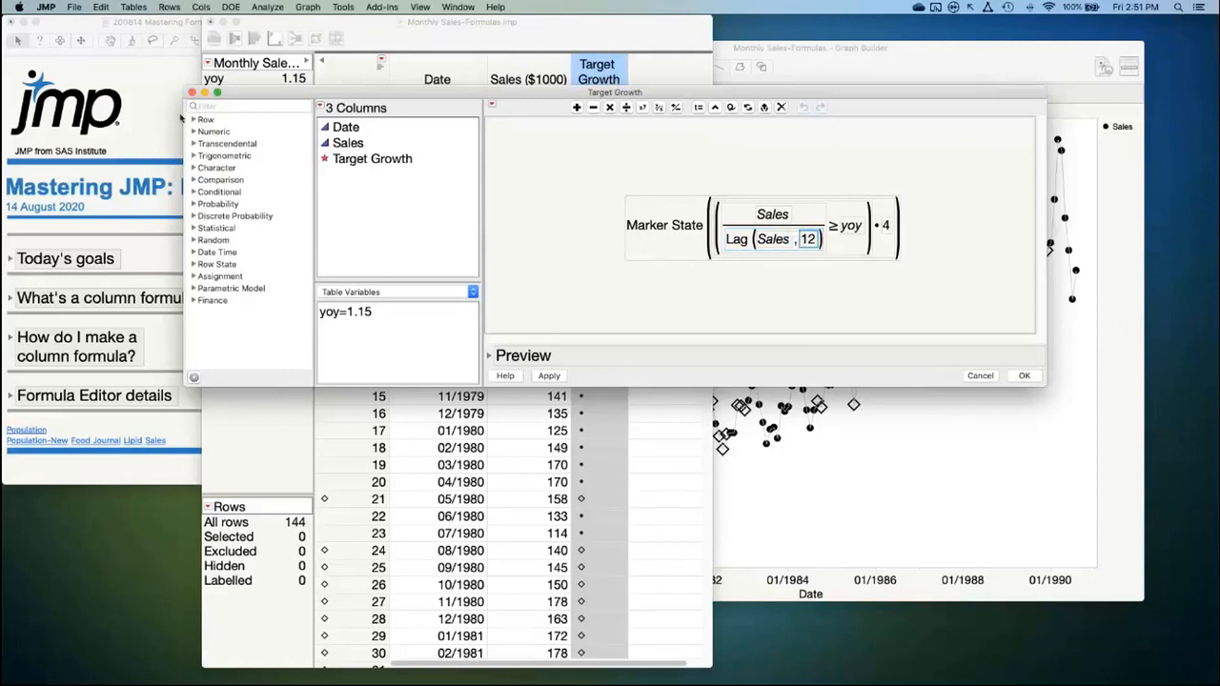
click(195, 120)
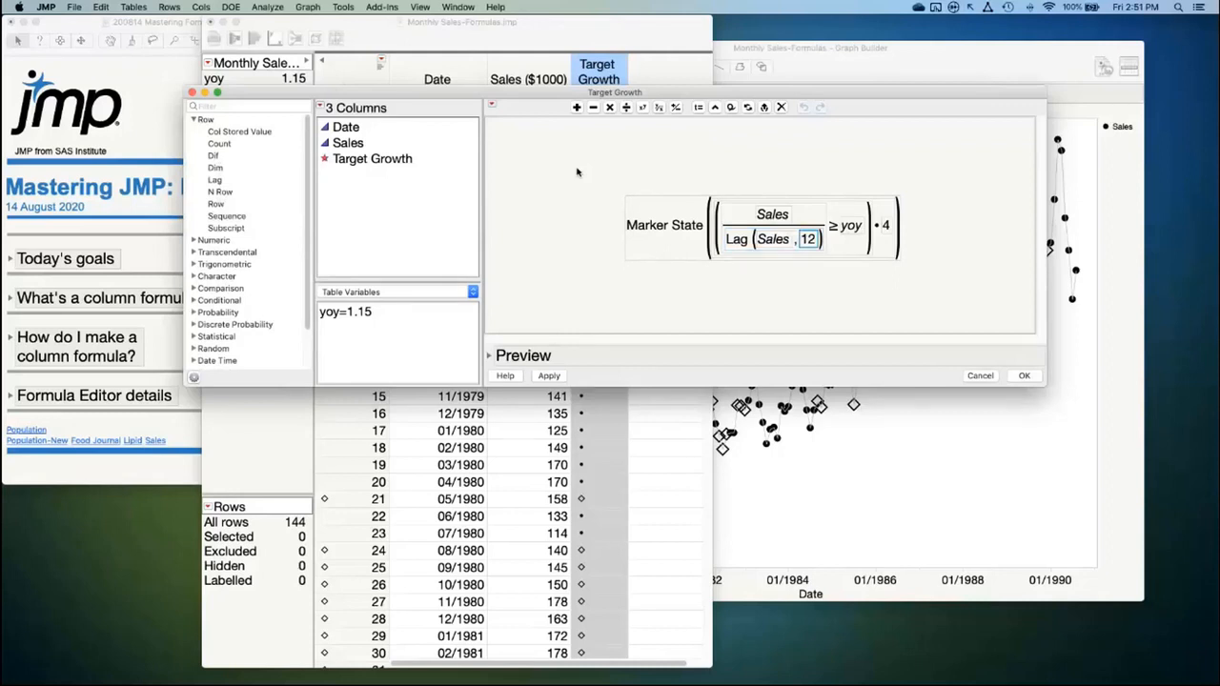
click(809, 211)
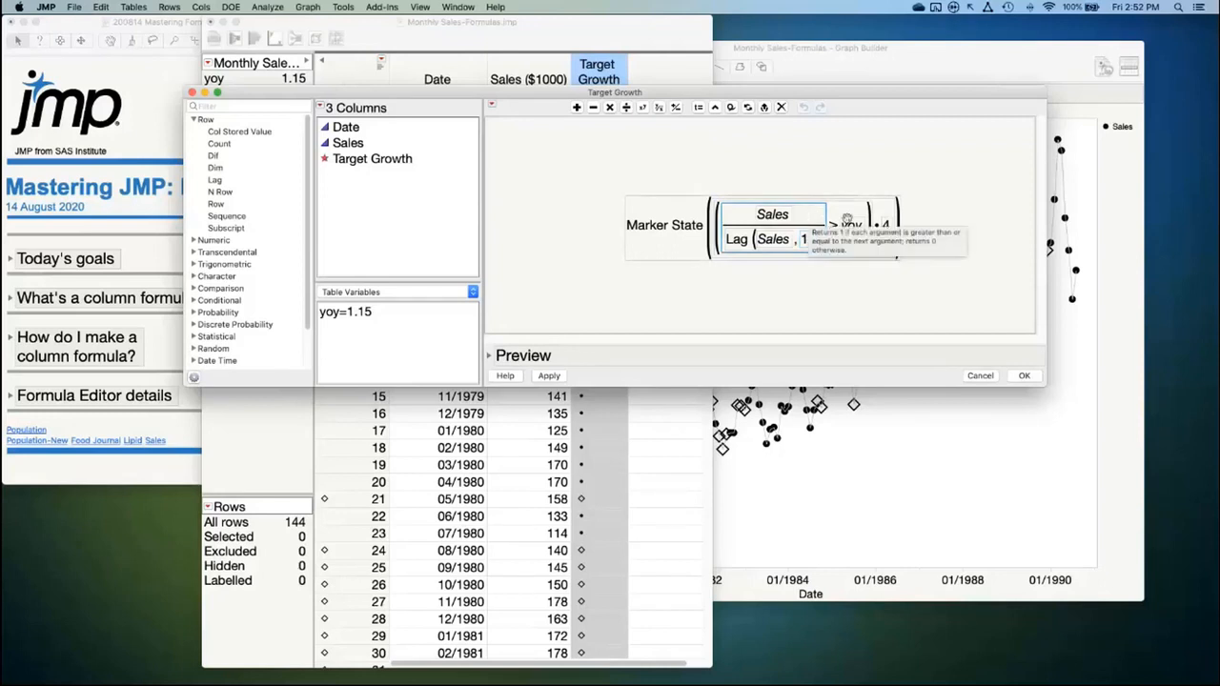
click(849, 222)
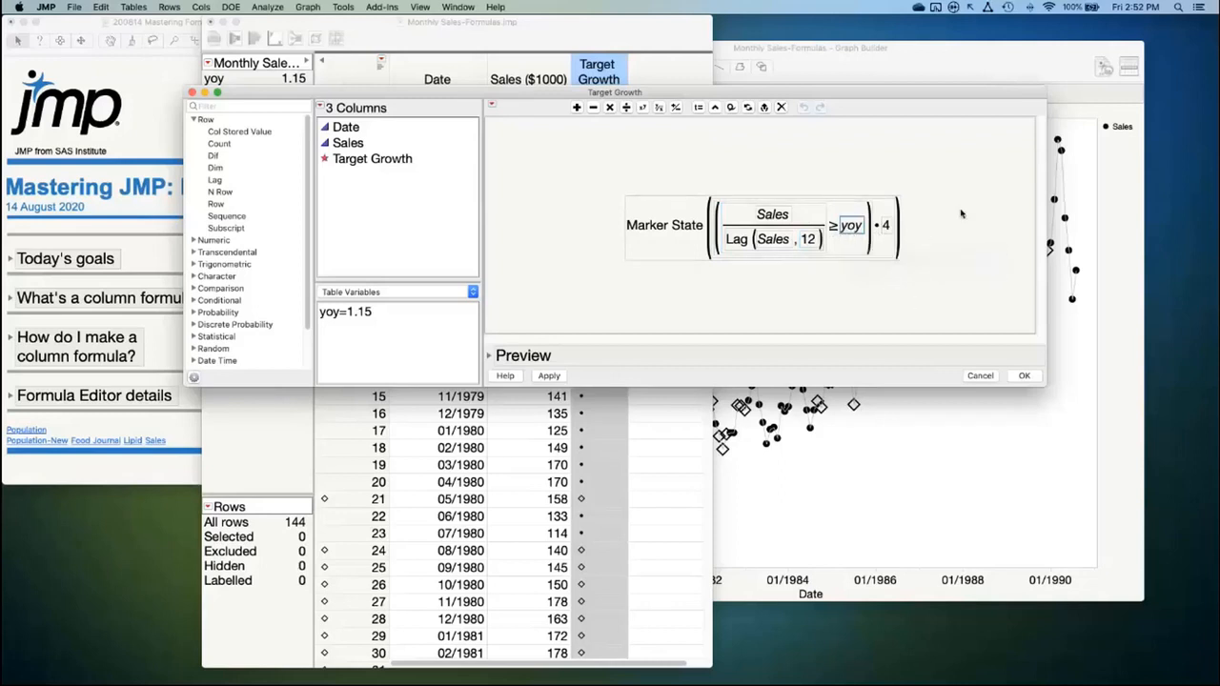
Look up the data table's command for creating a new table variable, then return to the Target Growth formula
drag(910, 98, 989, 192)
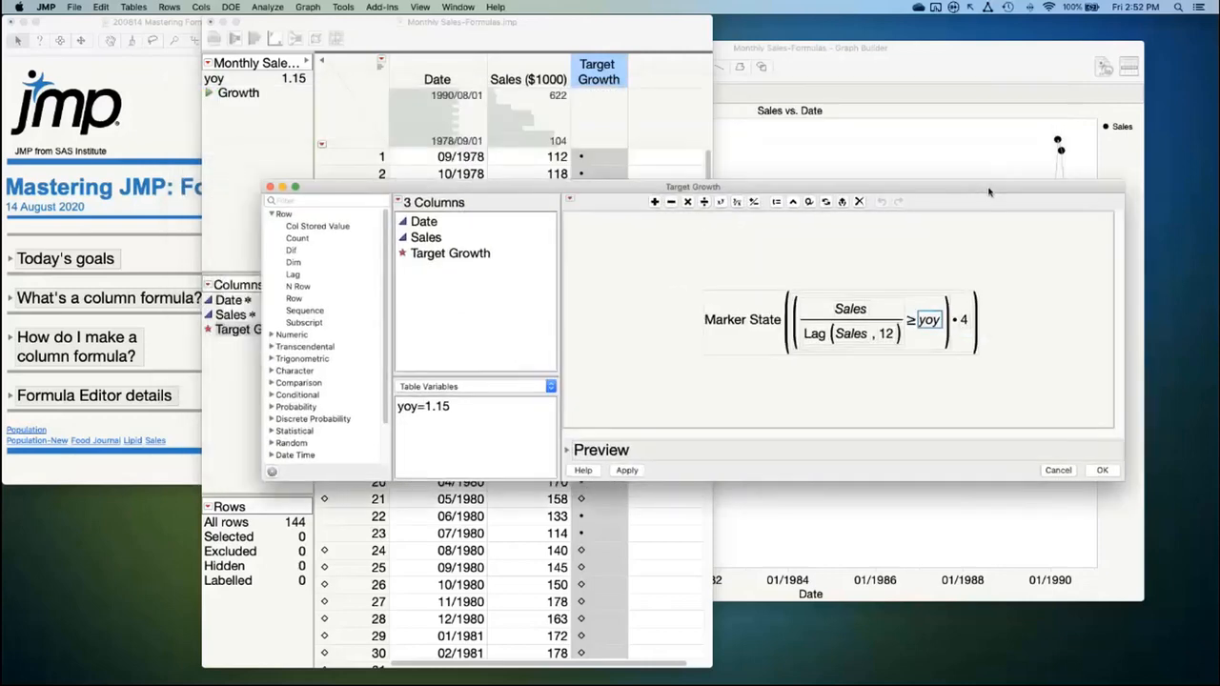
drag(479, 48, 393, 48)
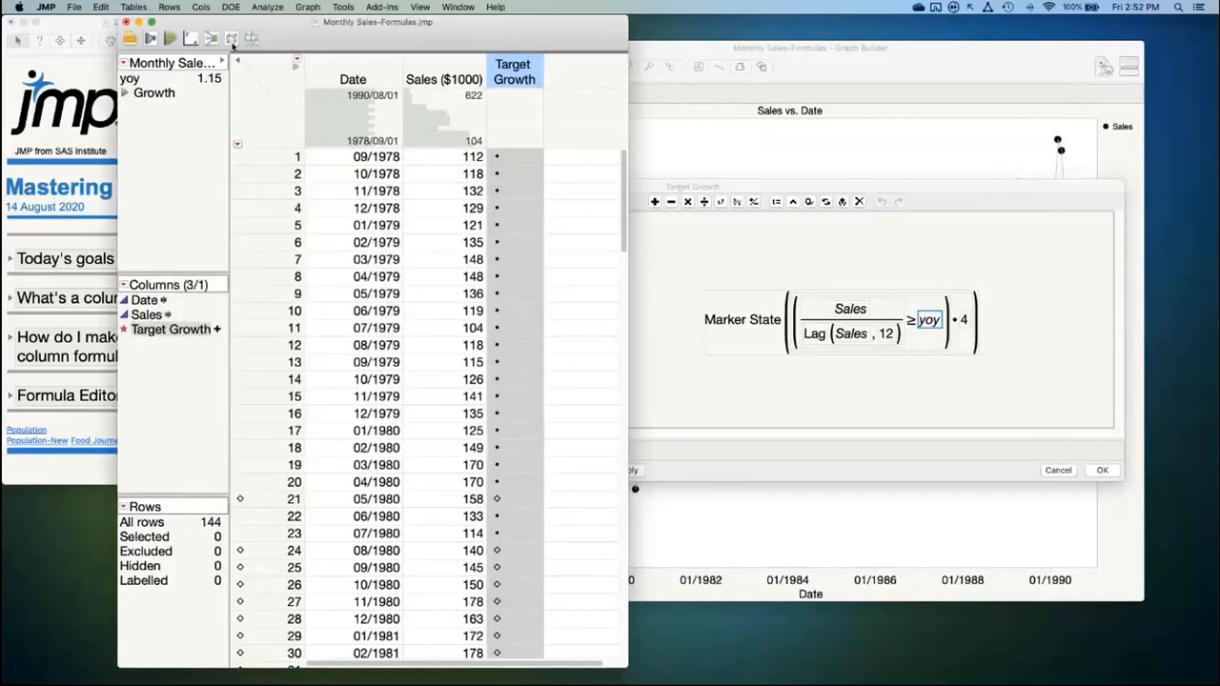
click(124, 64)
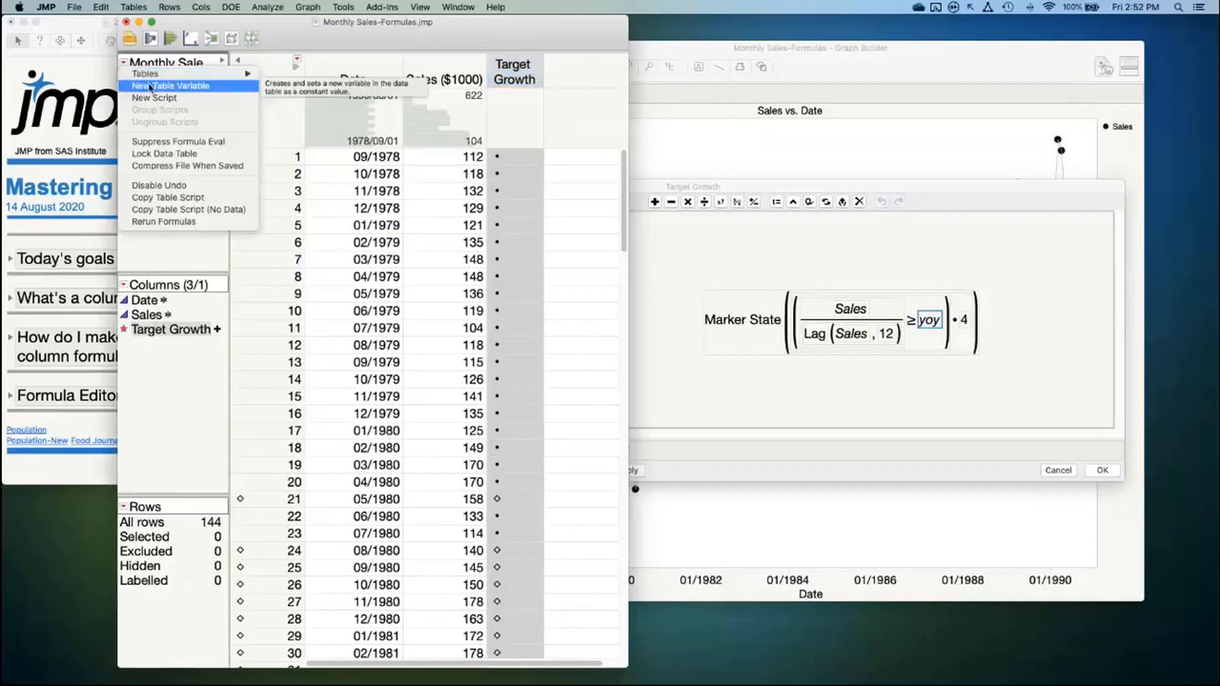
click(171, 268)
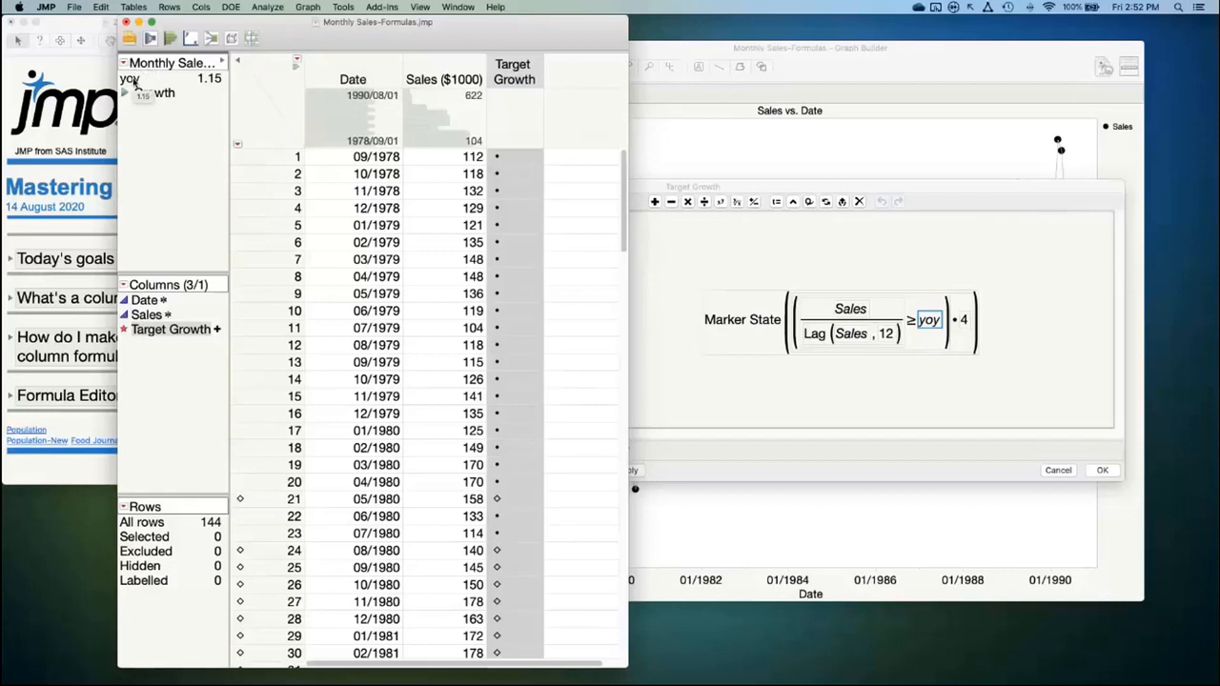
click(911, 193)
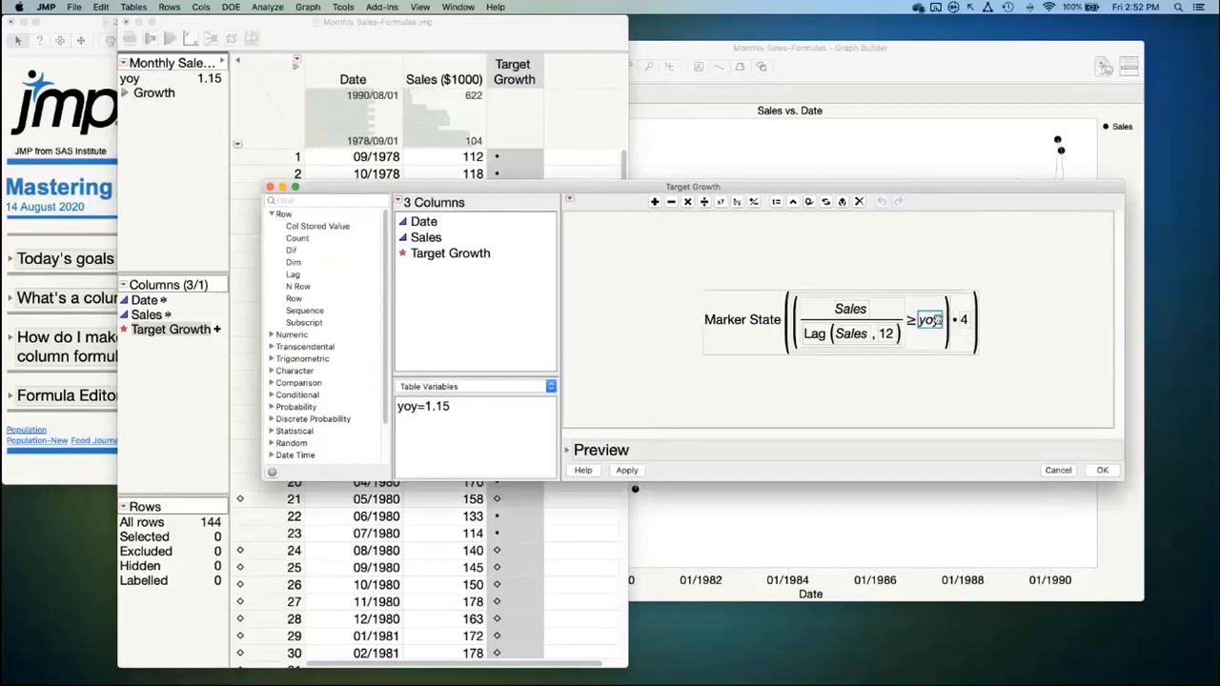
Show the Constants available for the formula in place of the Table Variables, and review the other element categories
drag(868, 186, 815, 56)
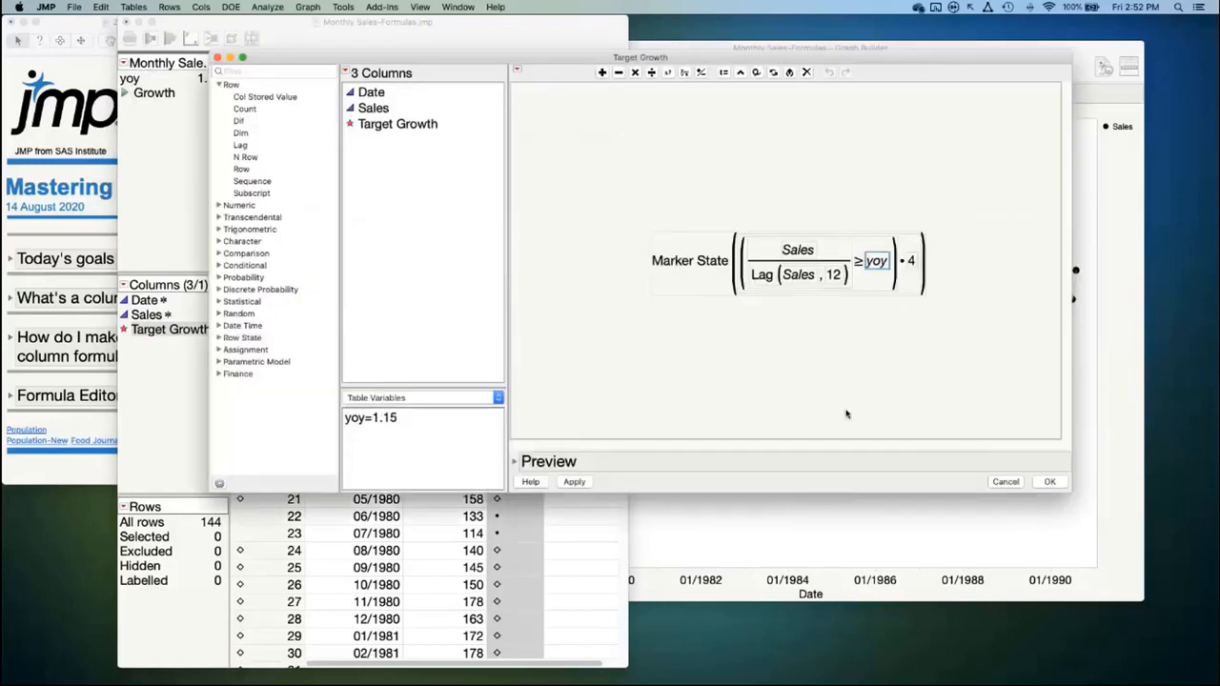
click(479, 400)
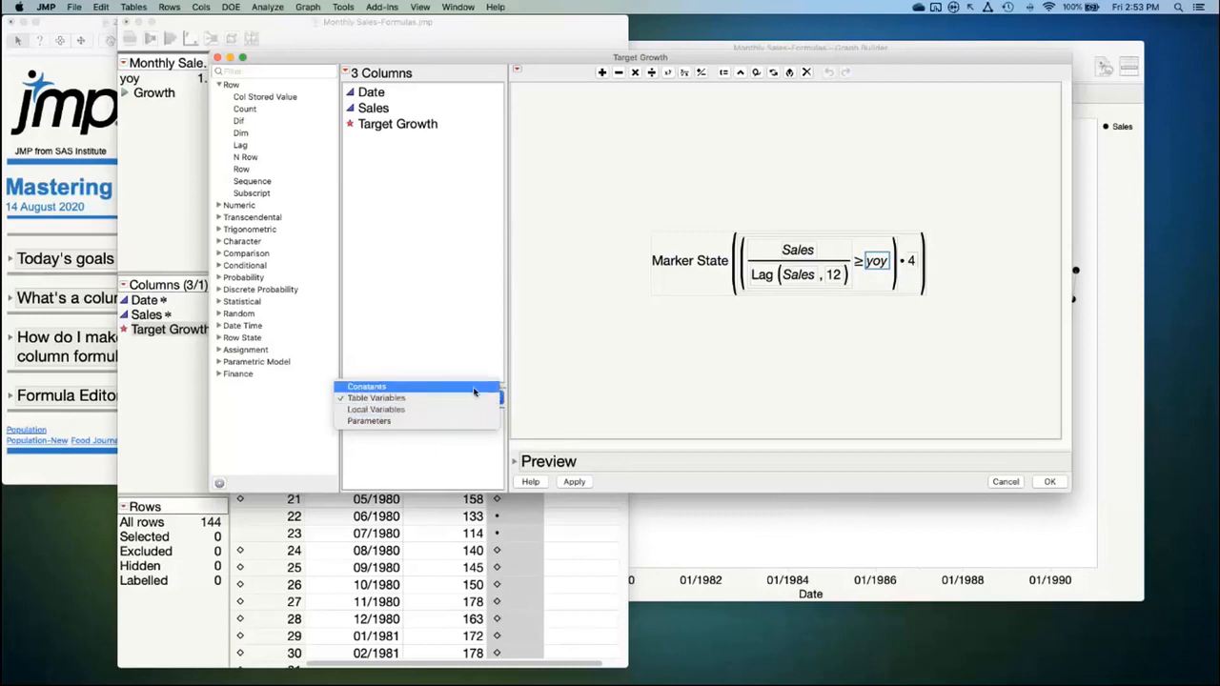
click(474, 389)
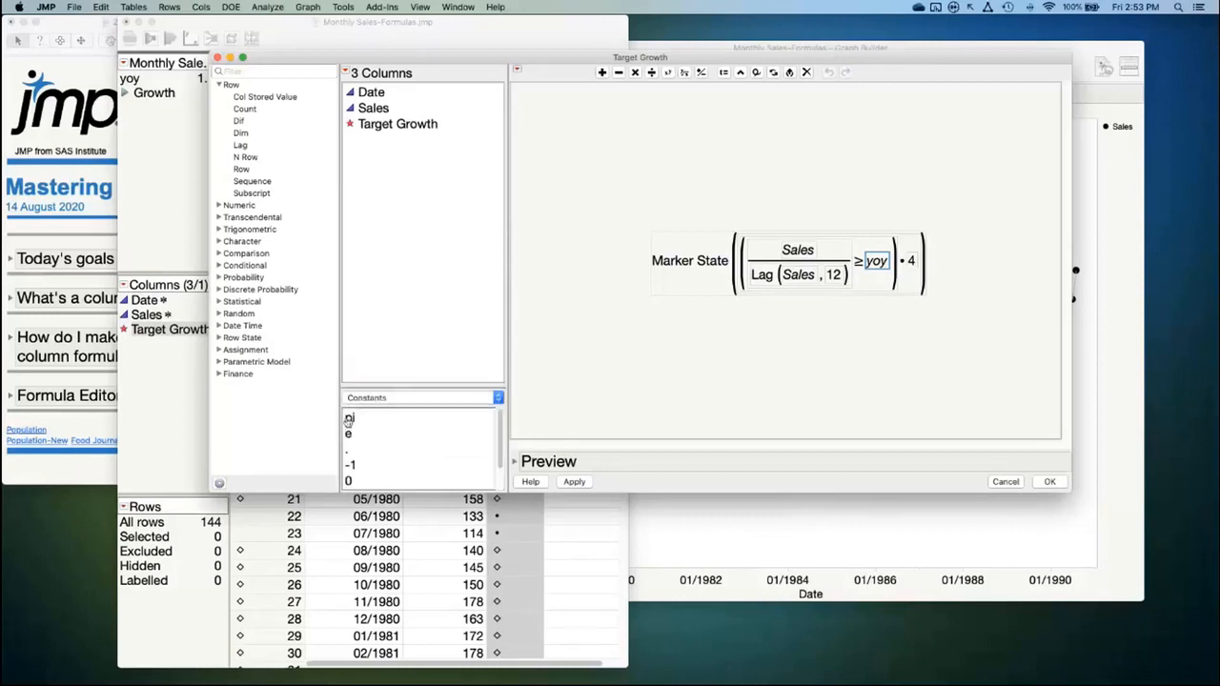
click(473, 398)
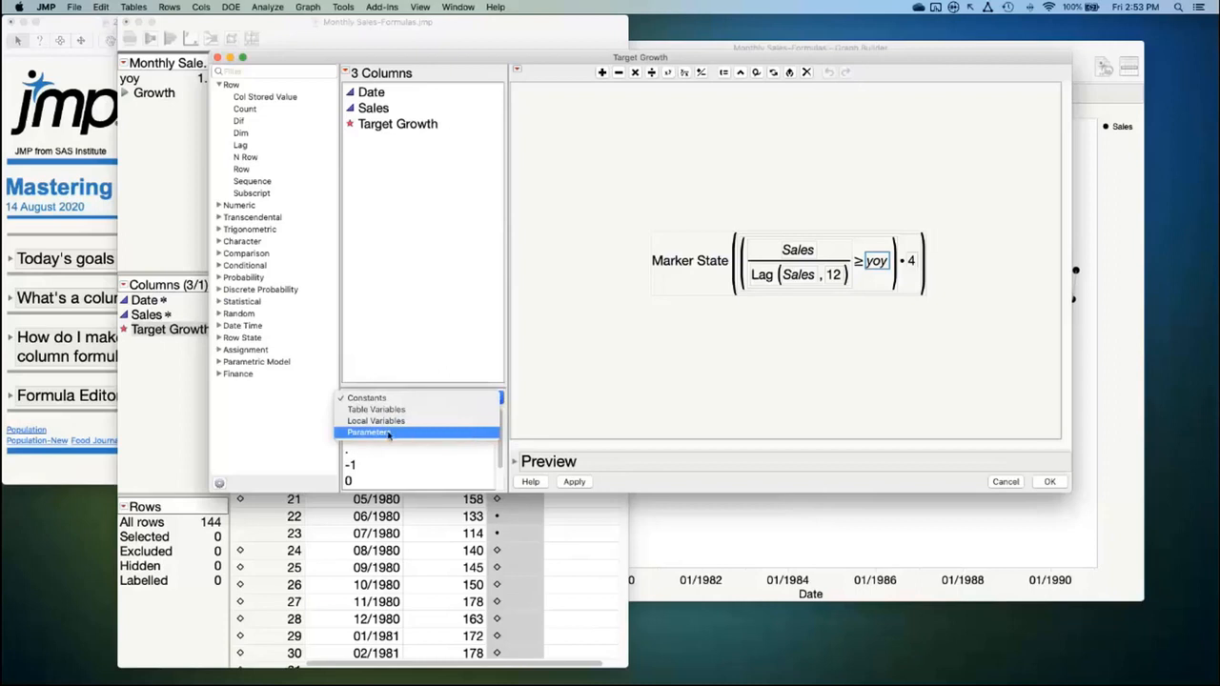
click(712, 389)
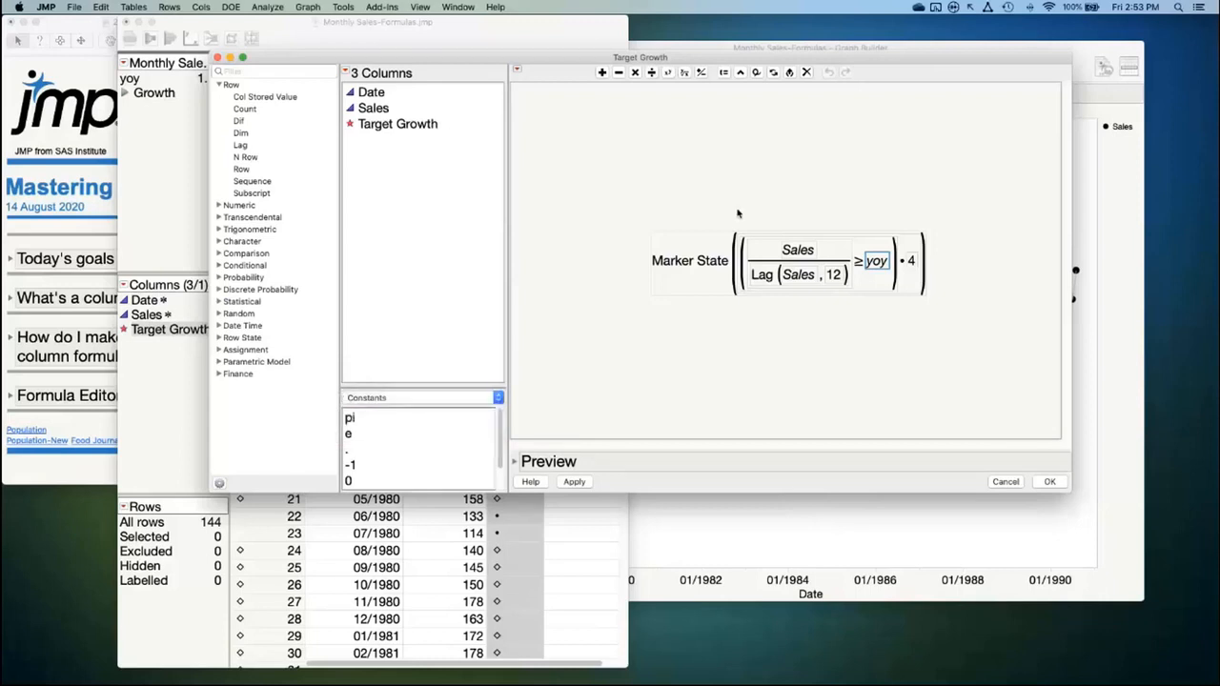
Examine the Marker State function and its argument multiplied by 4, comparing them with the row markers in the table
click(673, 261)
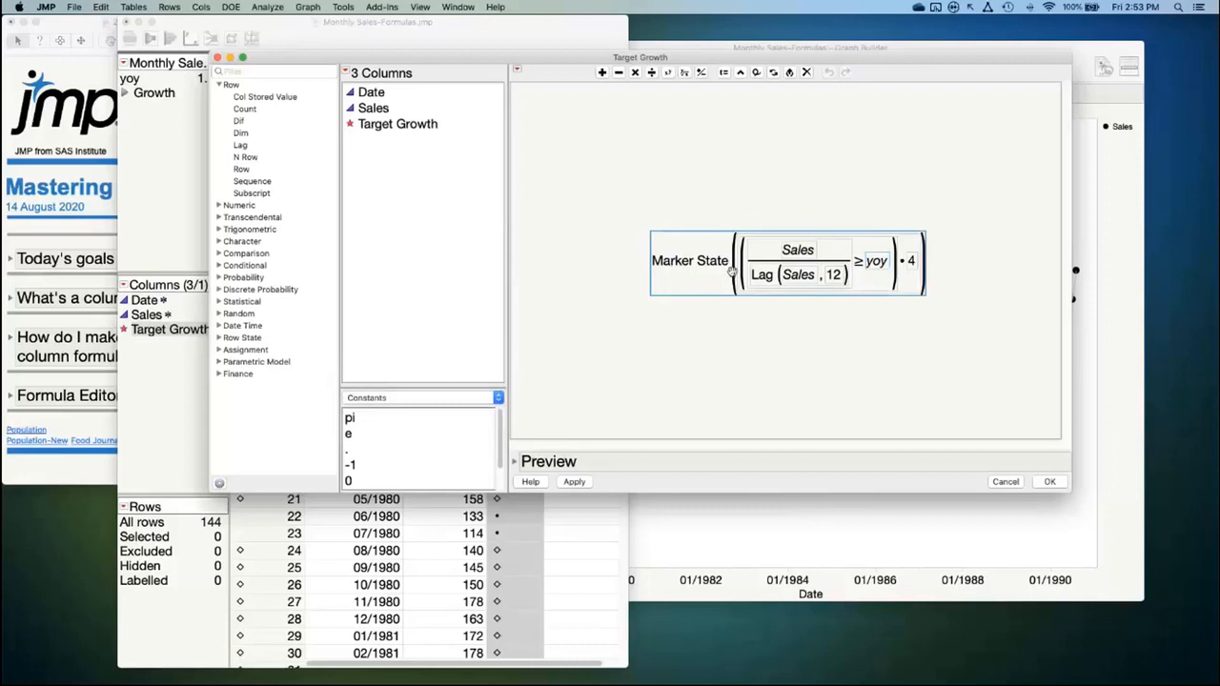
click(467, 41)
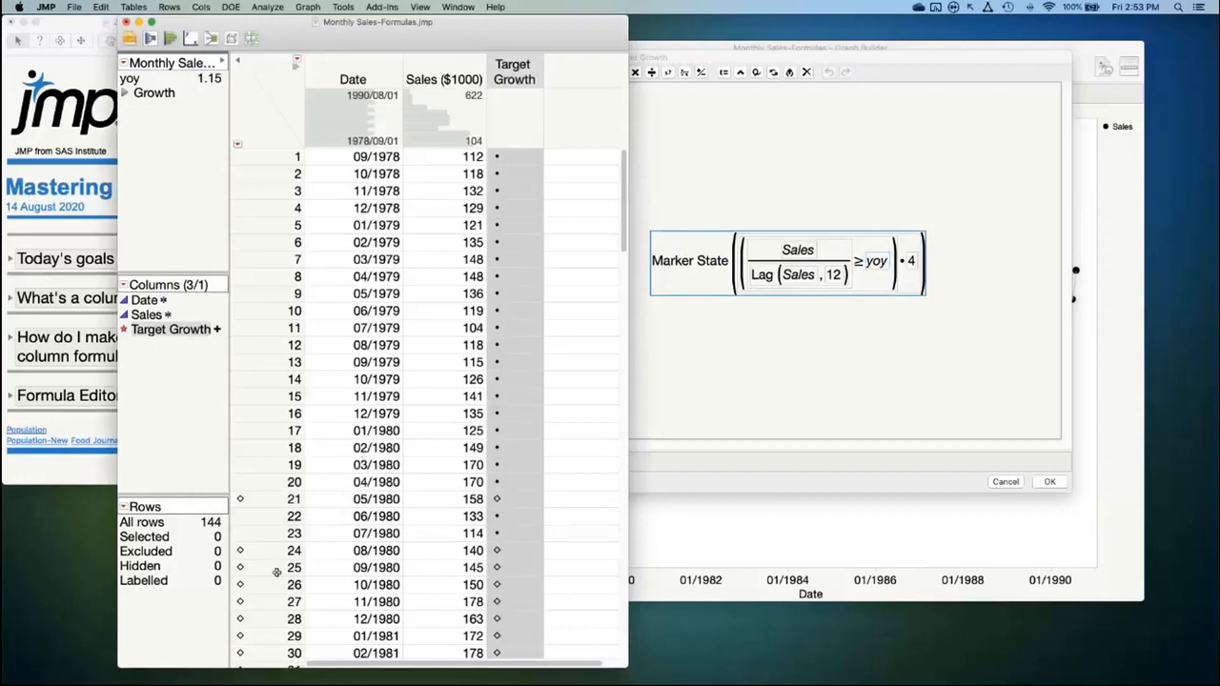
click(812, 408)
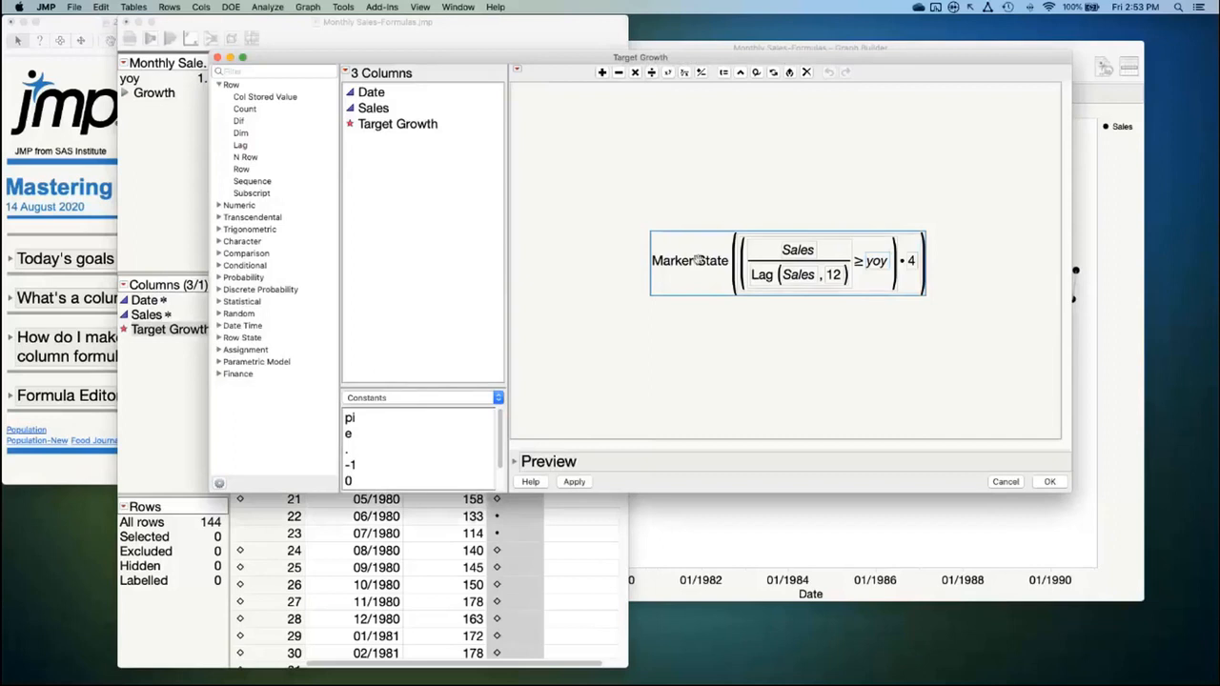
mouse_move(699, 260)
click(908, 243)
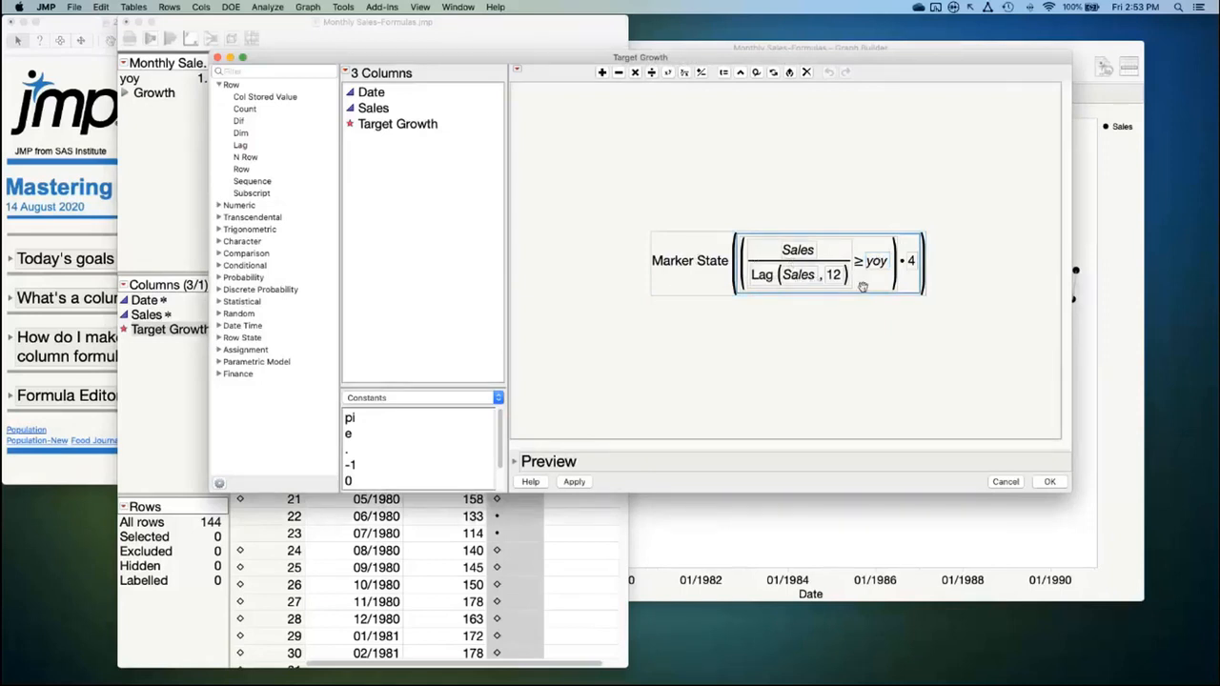
drag(780, 59, 837, 249)
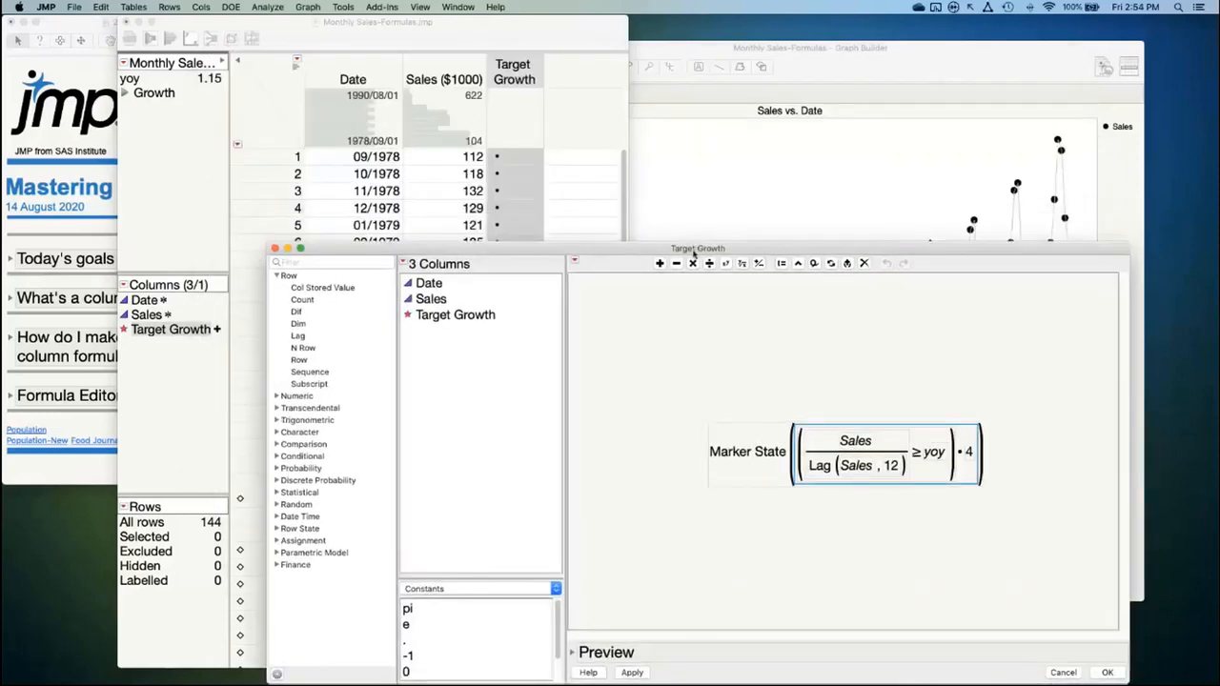
drag(694, 252, 693, 77)
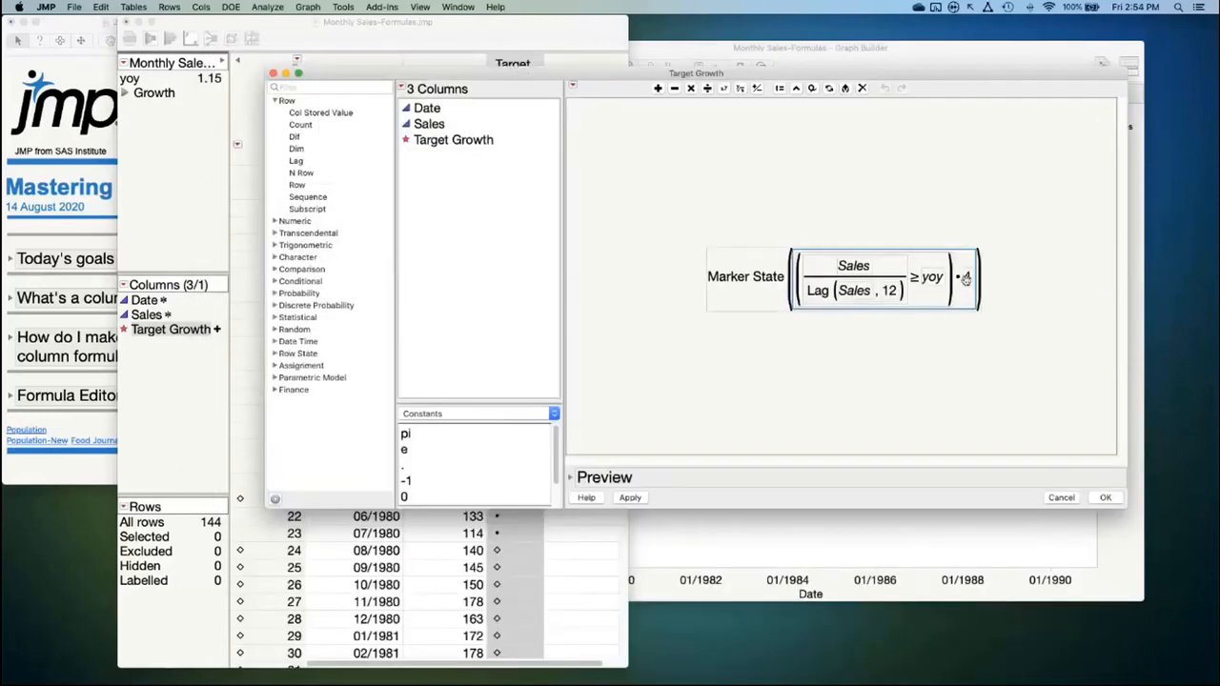
mouse_move(967, 277)
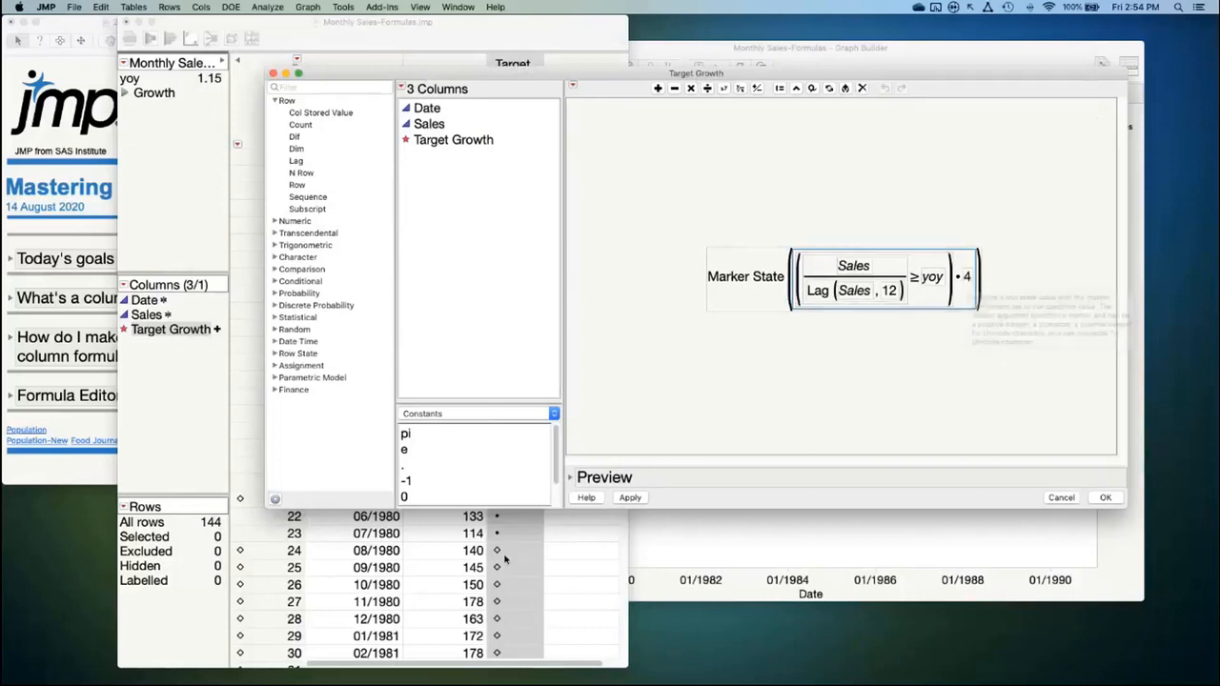
Replace the multiplier 4 in the Target Growth Marker State formula with 11 and apply it to the row markers
click(969, 276)
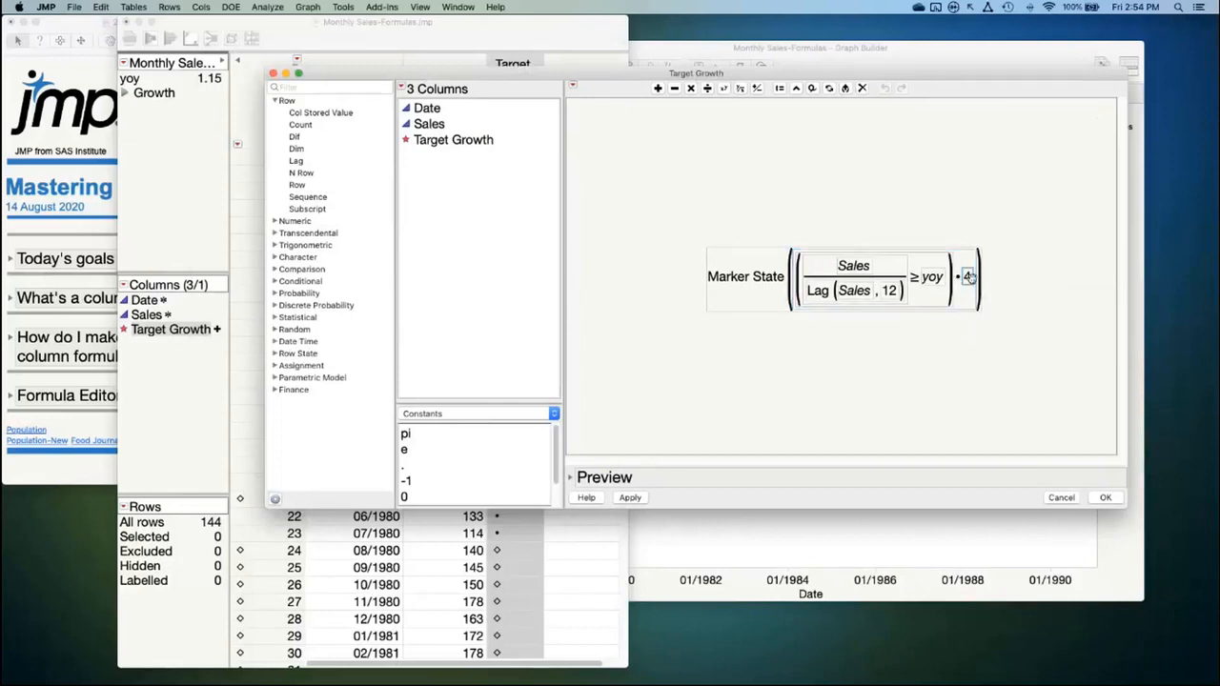
key(Delete)
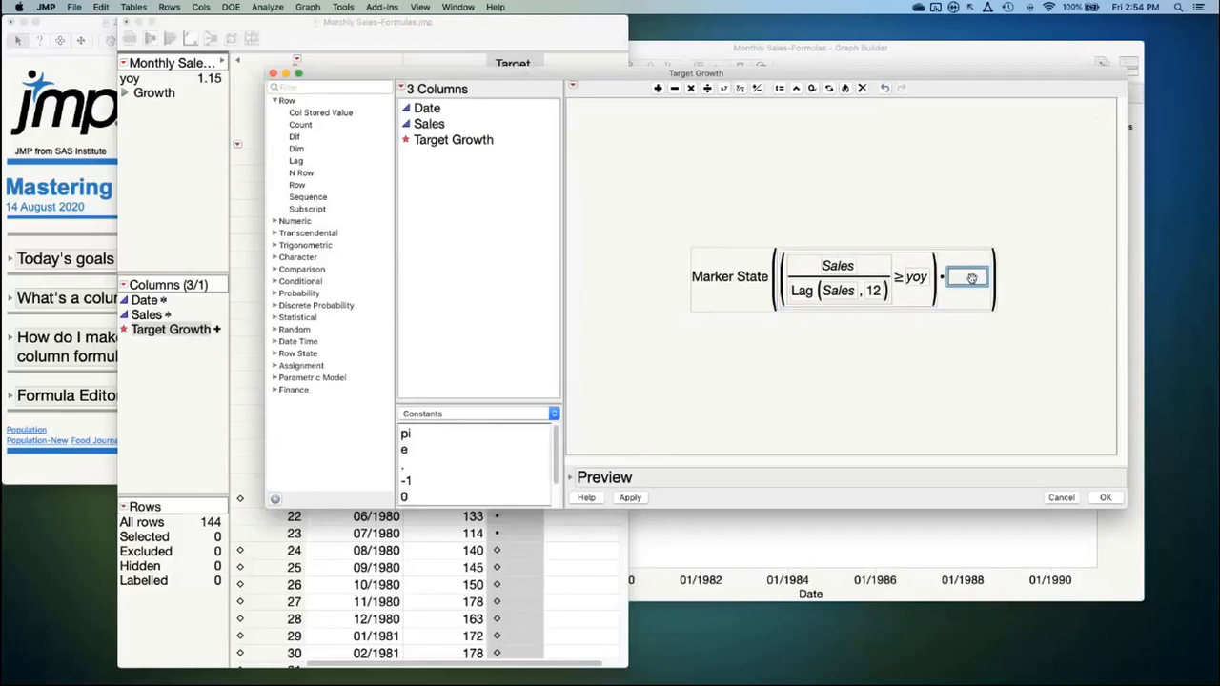
text(11)
key(Return)
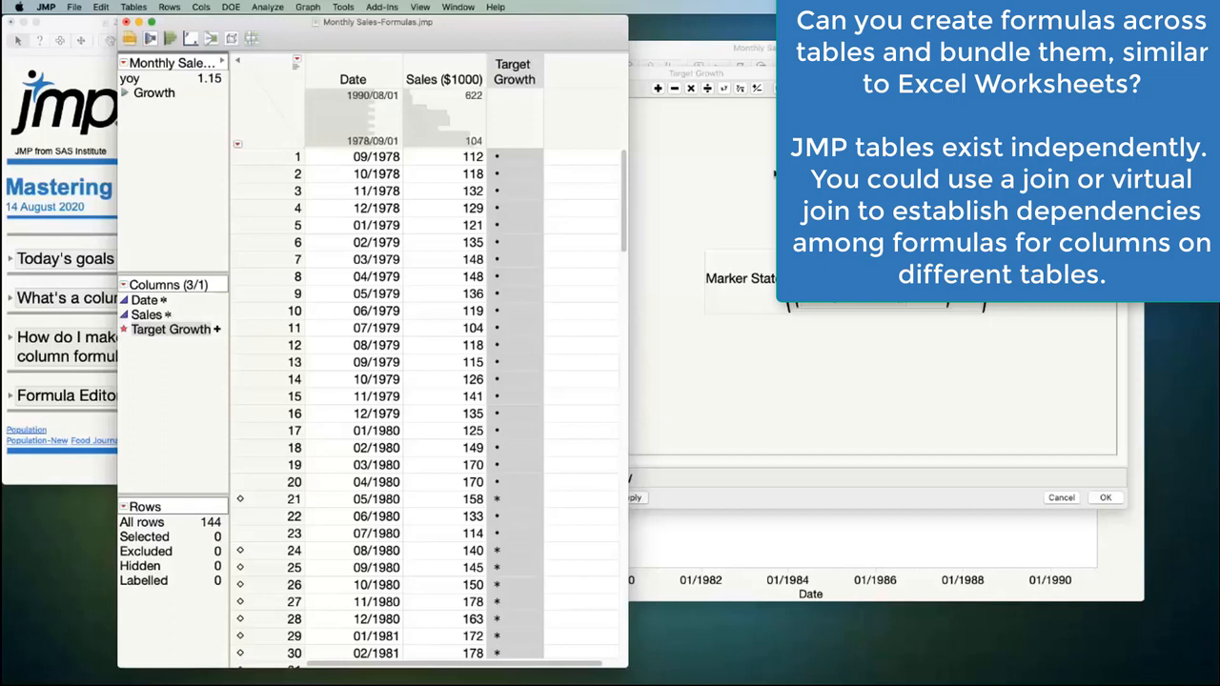
Look up the command for creating a new project, and check the Target Growth formula editor's options for taking a derivative
click(76, 8)
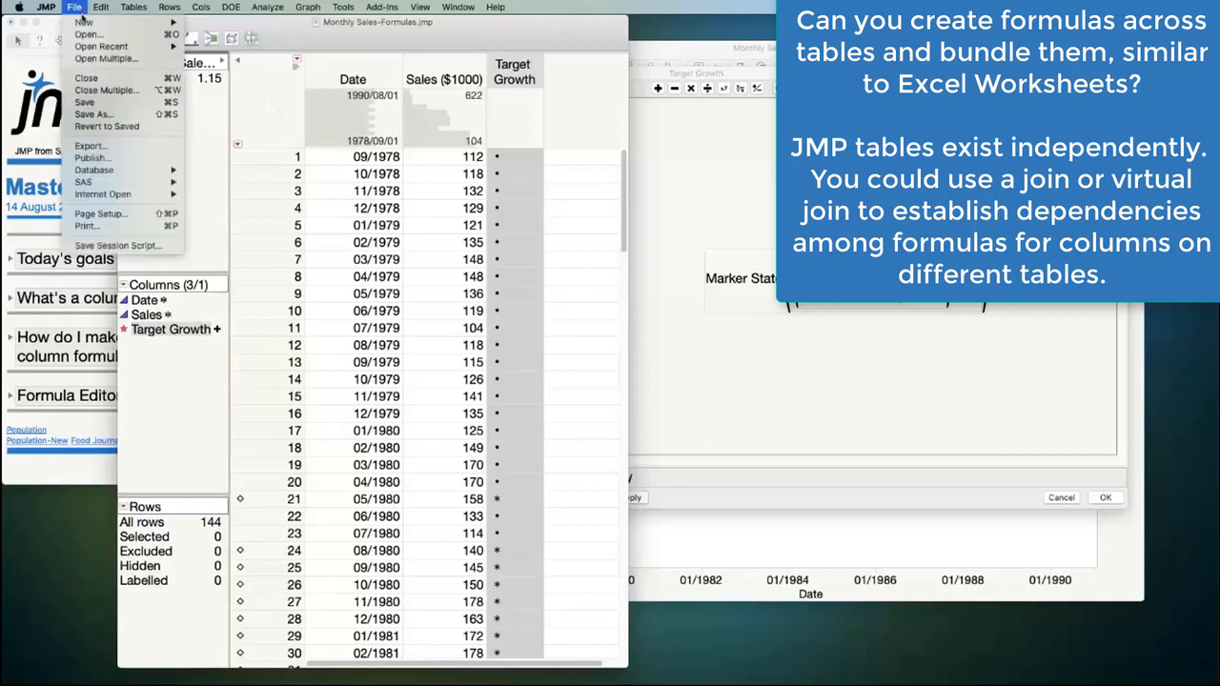
mouse_move(86, 22)
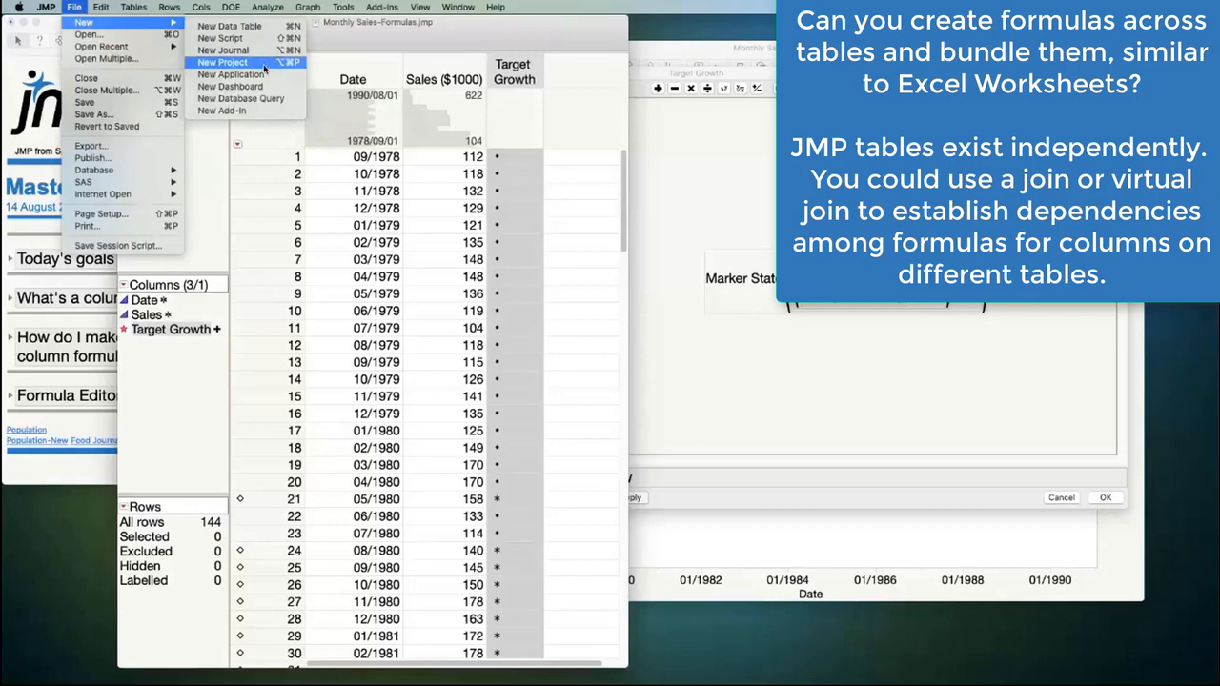
click(428, 43)
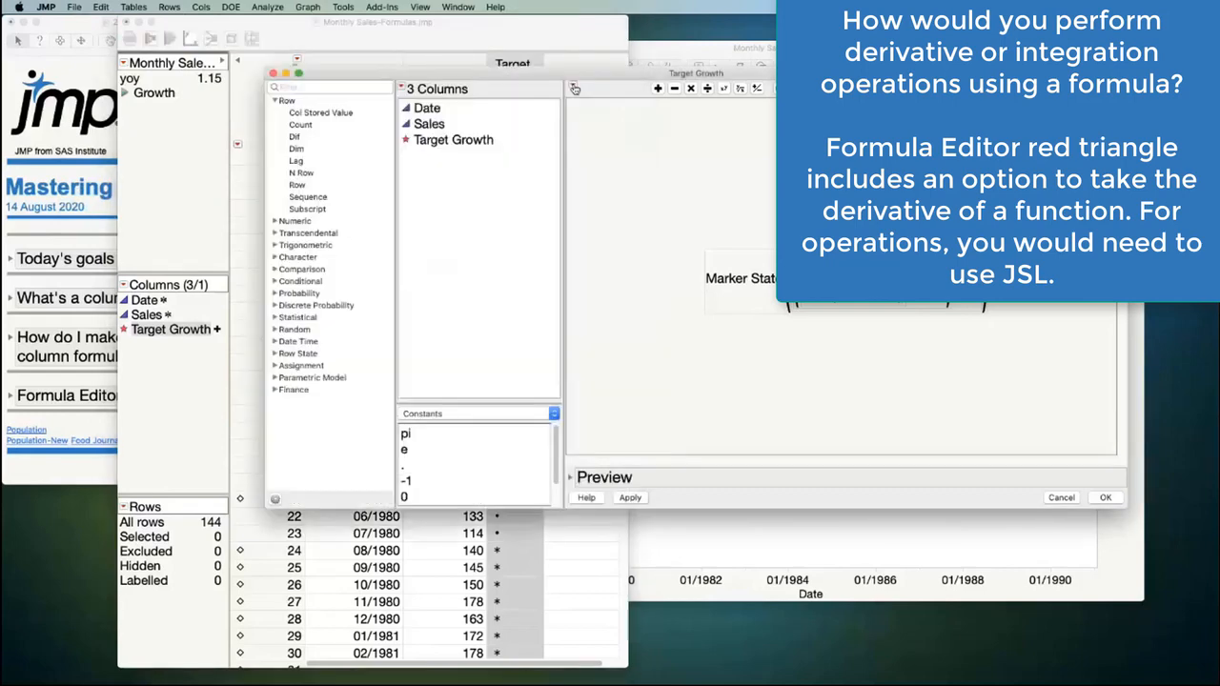
click(574, 88)
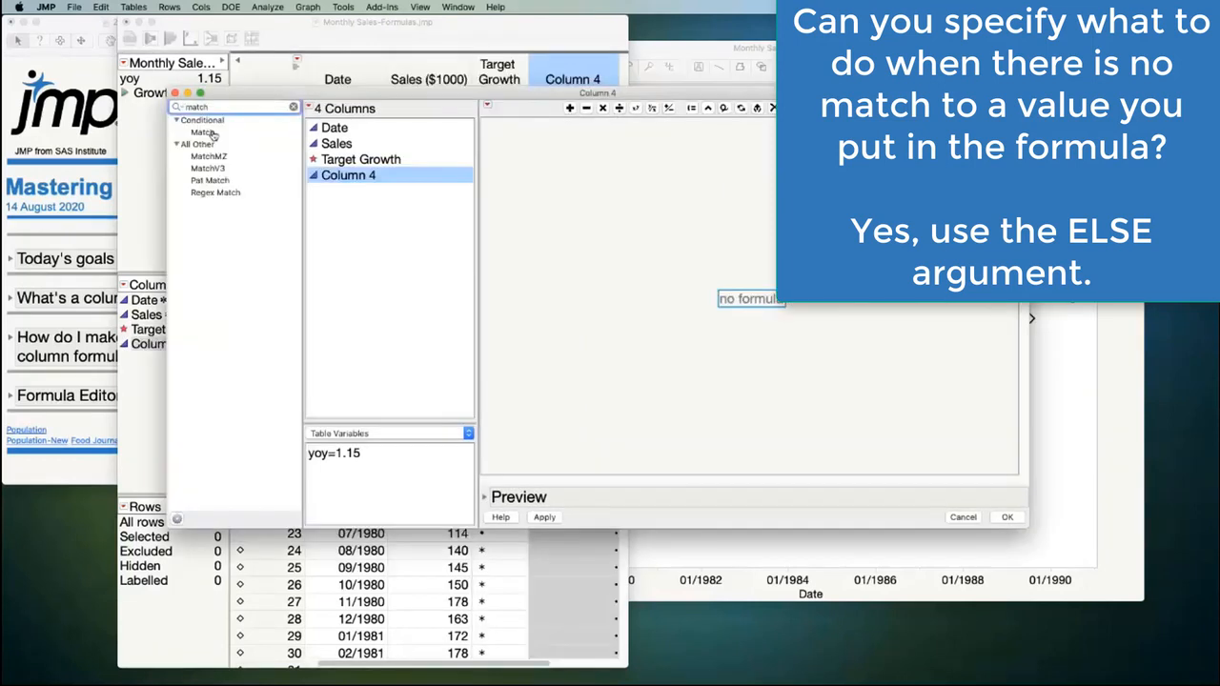
Try a Match formula for Column 4 with Sales as its expression, and add a further clause after the then clause
click(211, 134)
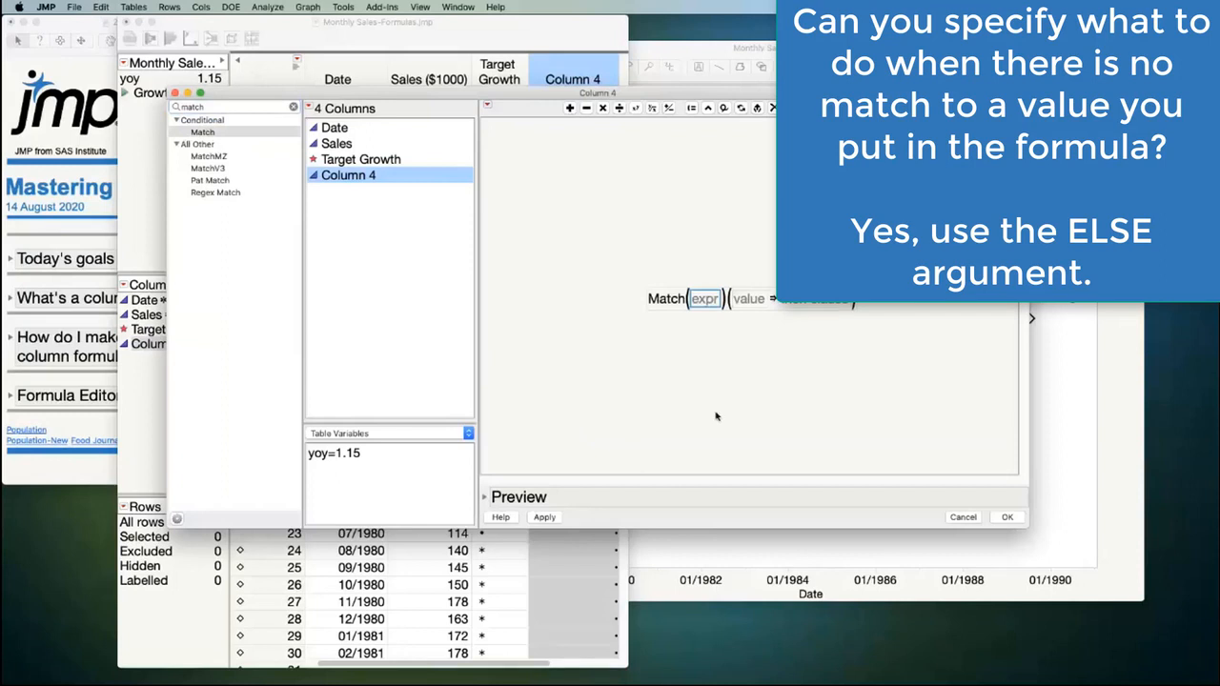
click(335, 145)
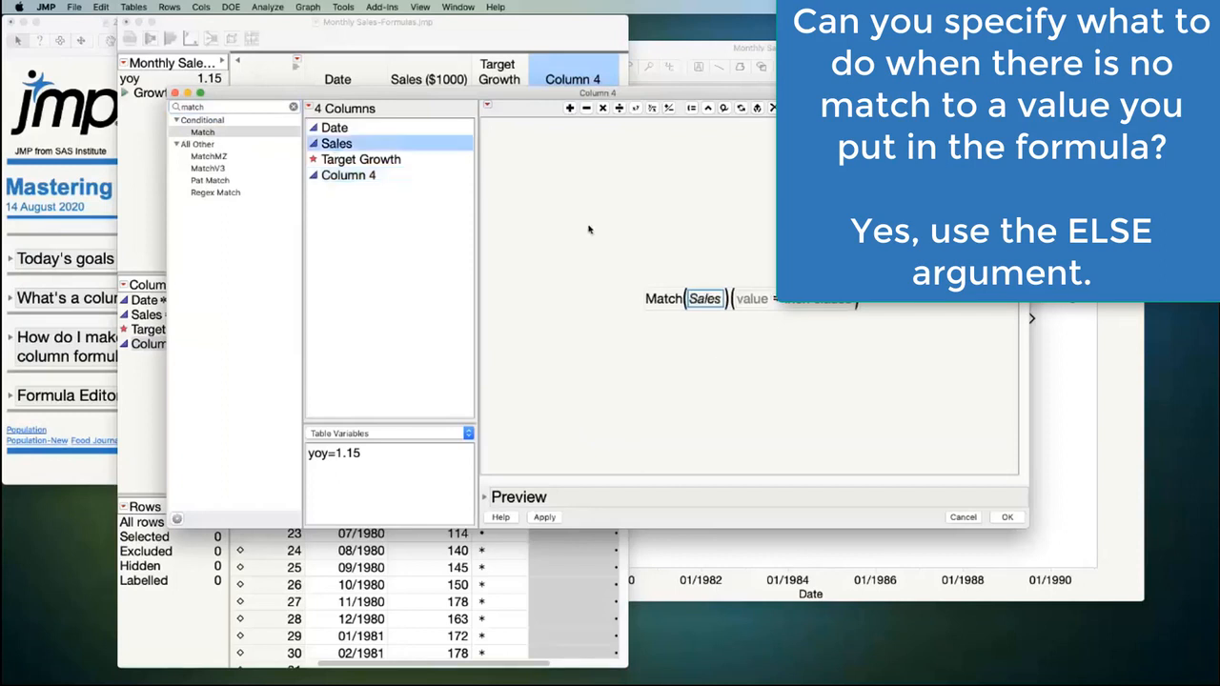
click(753, 300)
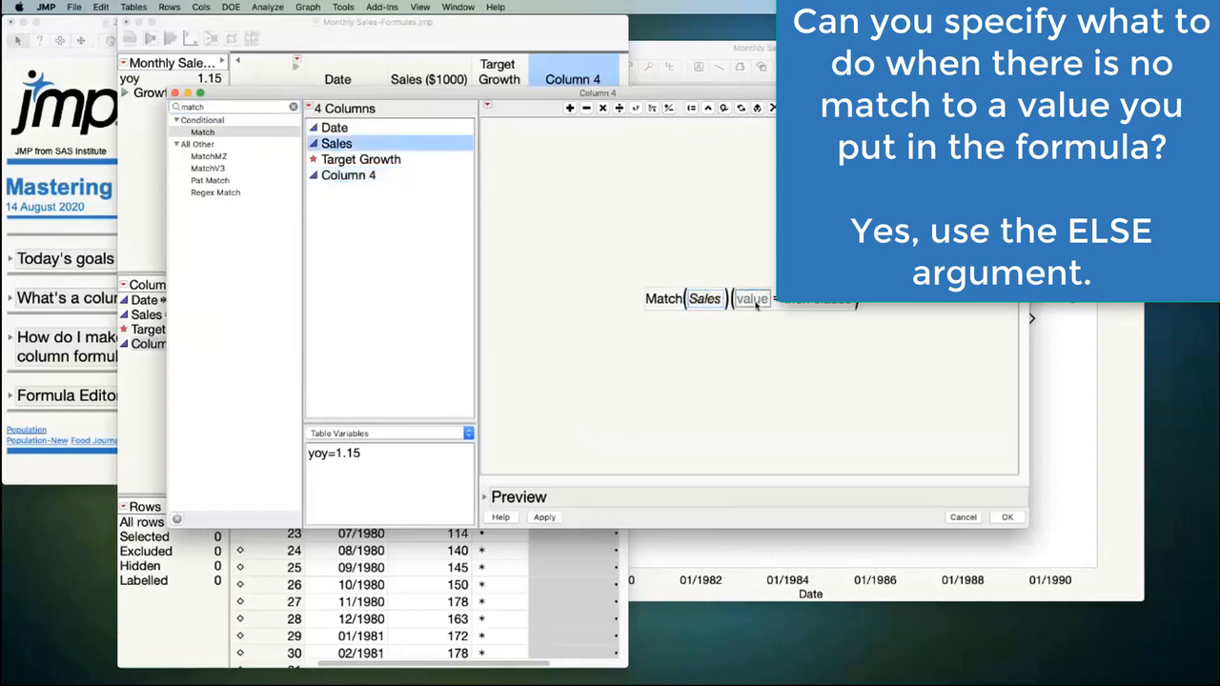
click(805, 305)
click(708, 109)
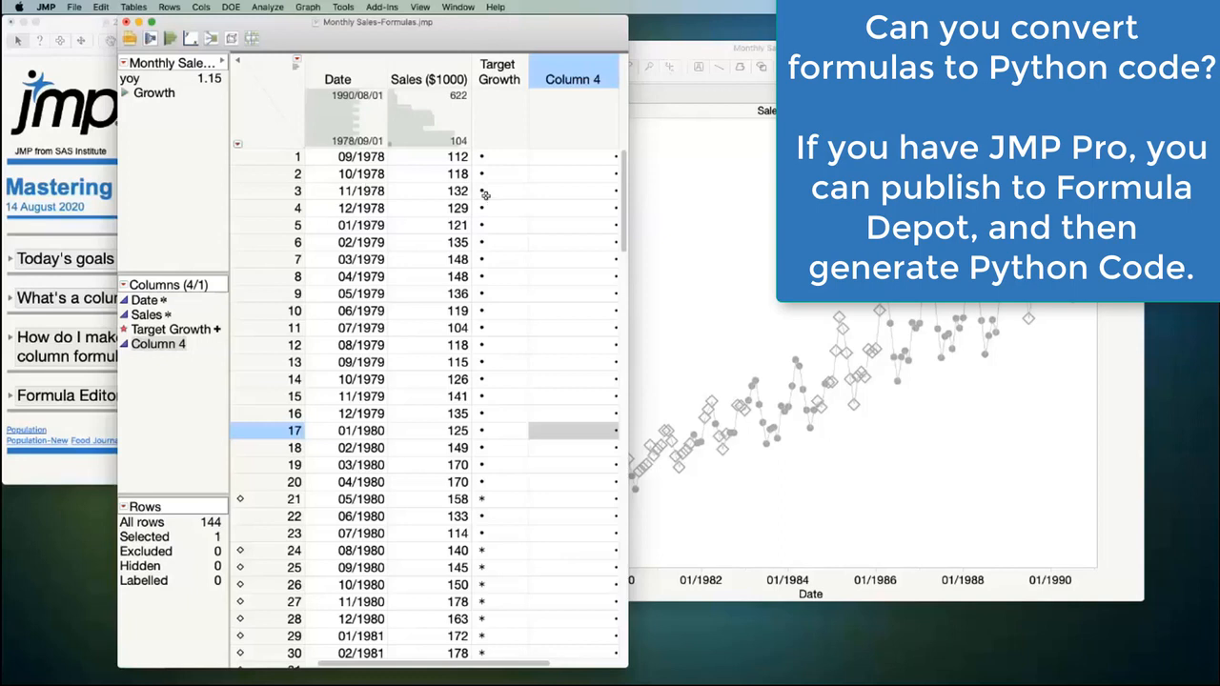
Open the Population data table from the Mastering Formulas journal and display the formula of its Population Change column
click(76, 26)
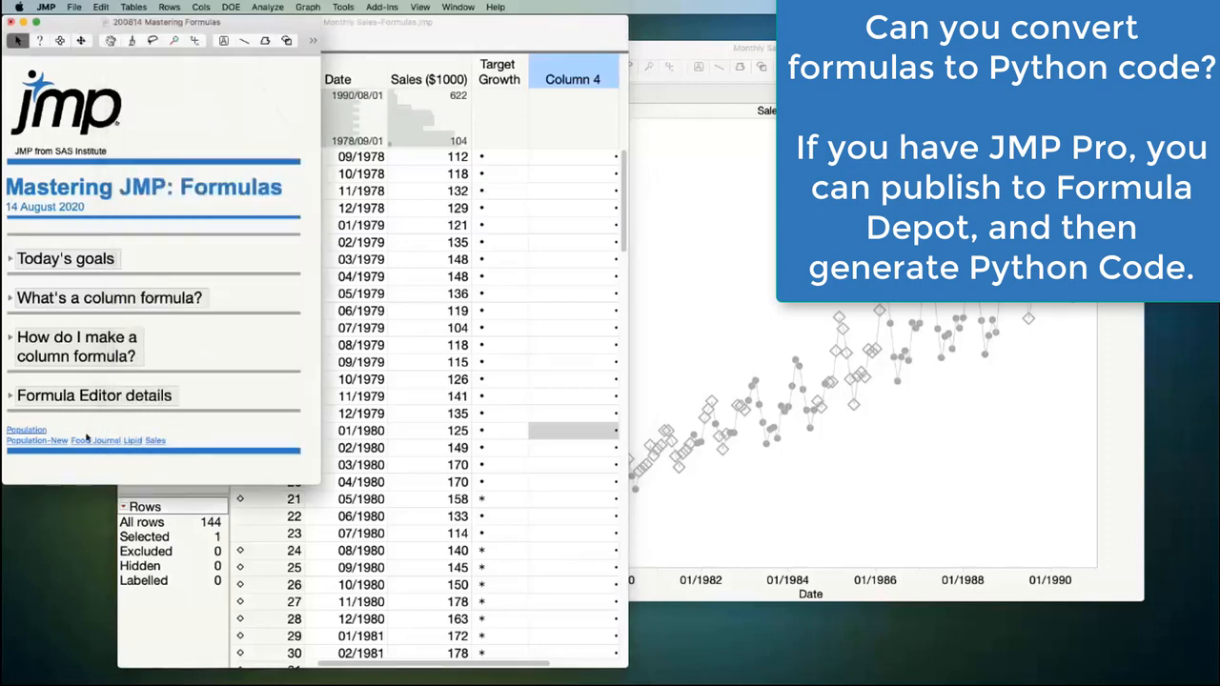
click(28, 430)
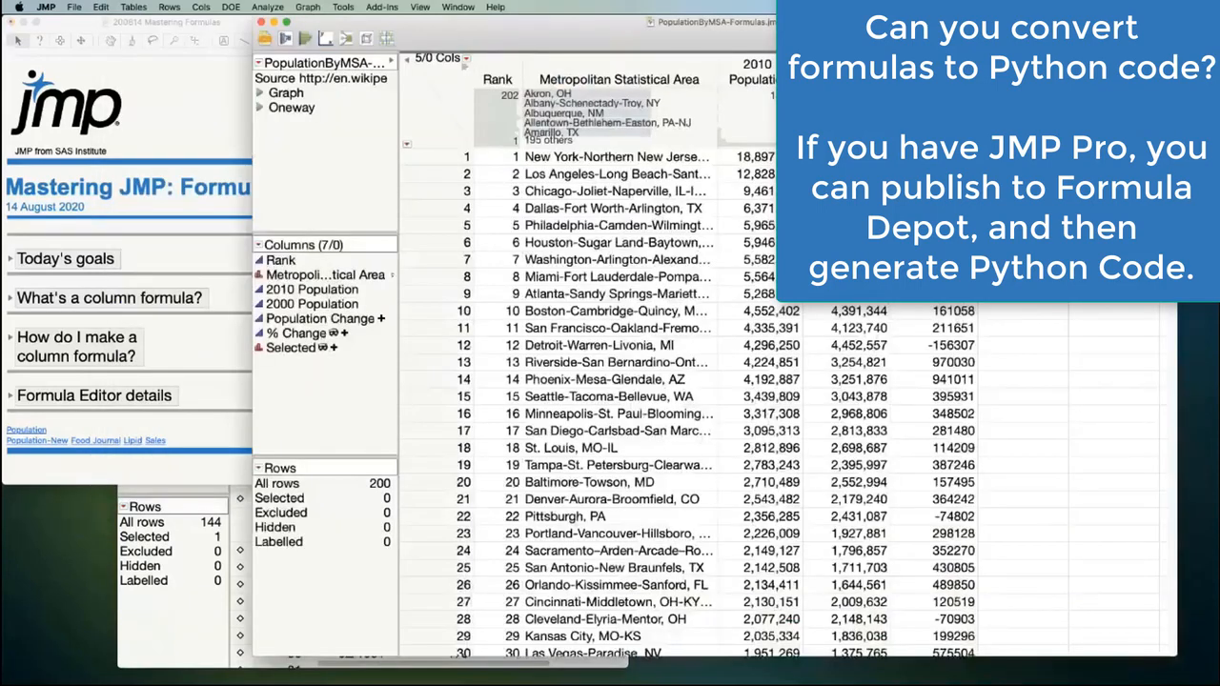
click(934, 75)
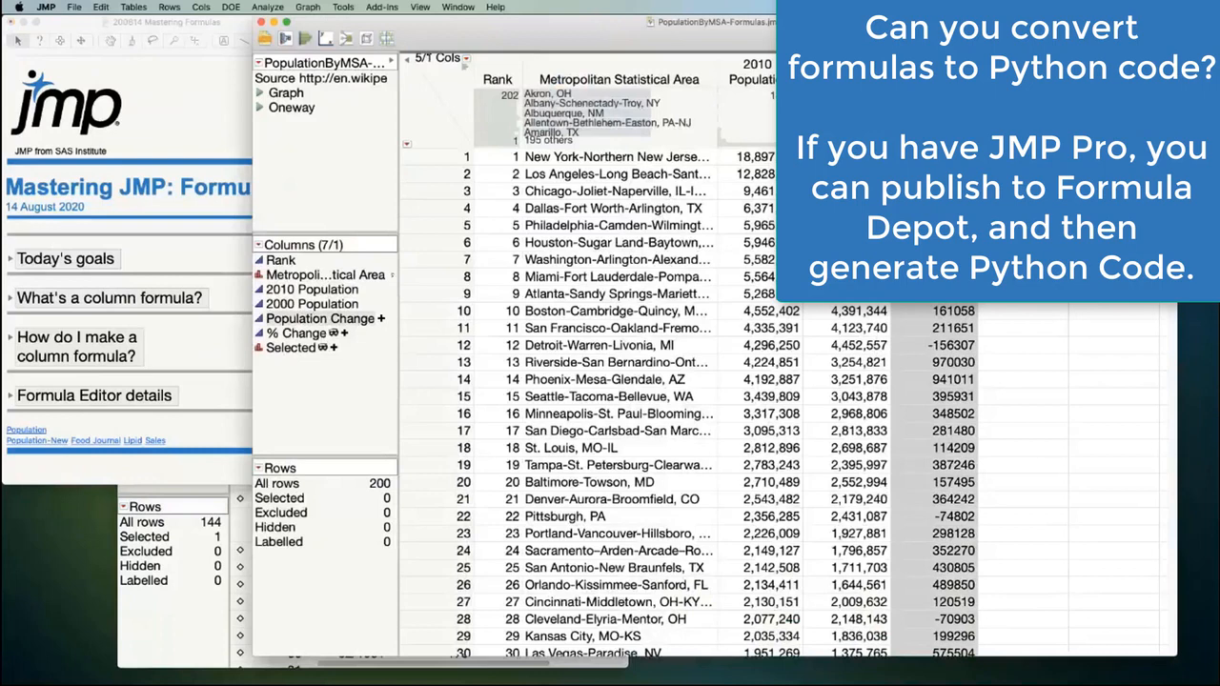
click(963, 134)
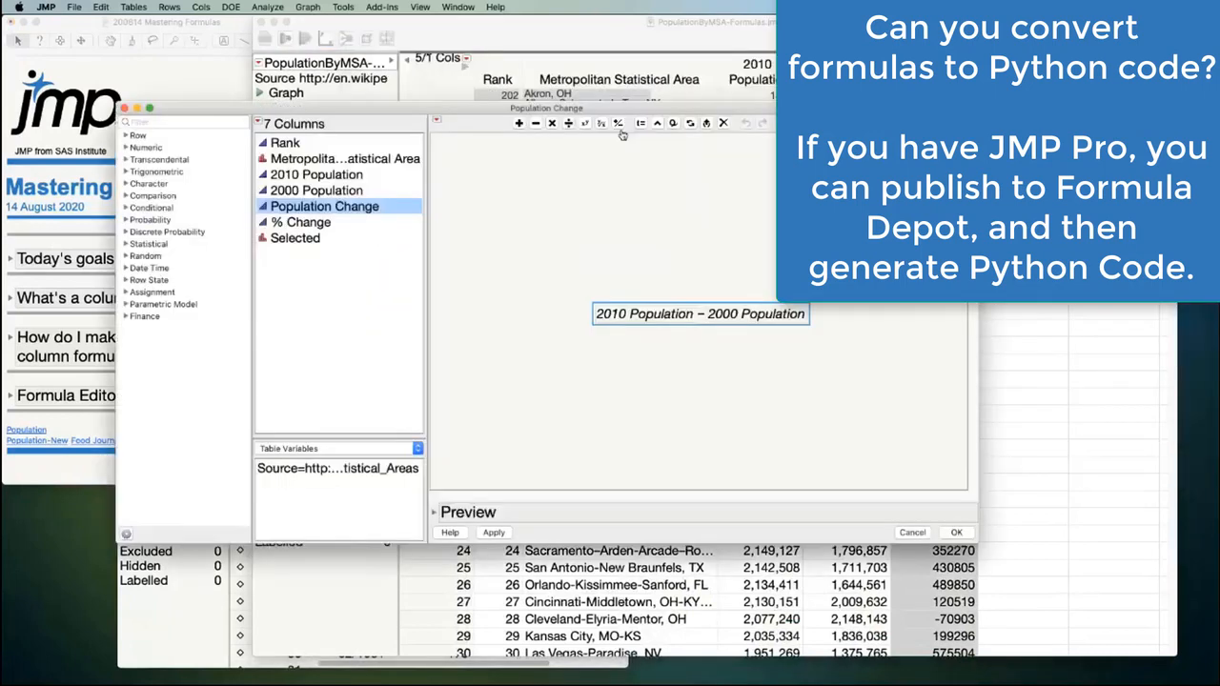
Publish the 2010 Population − 2000 Population formula to the Formula Depot and look up its Generate Python Code option
right_click(699, 309)
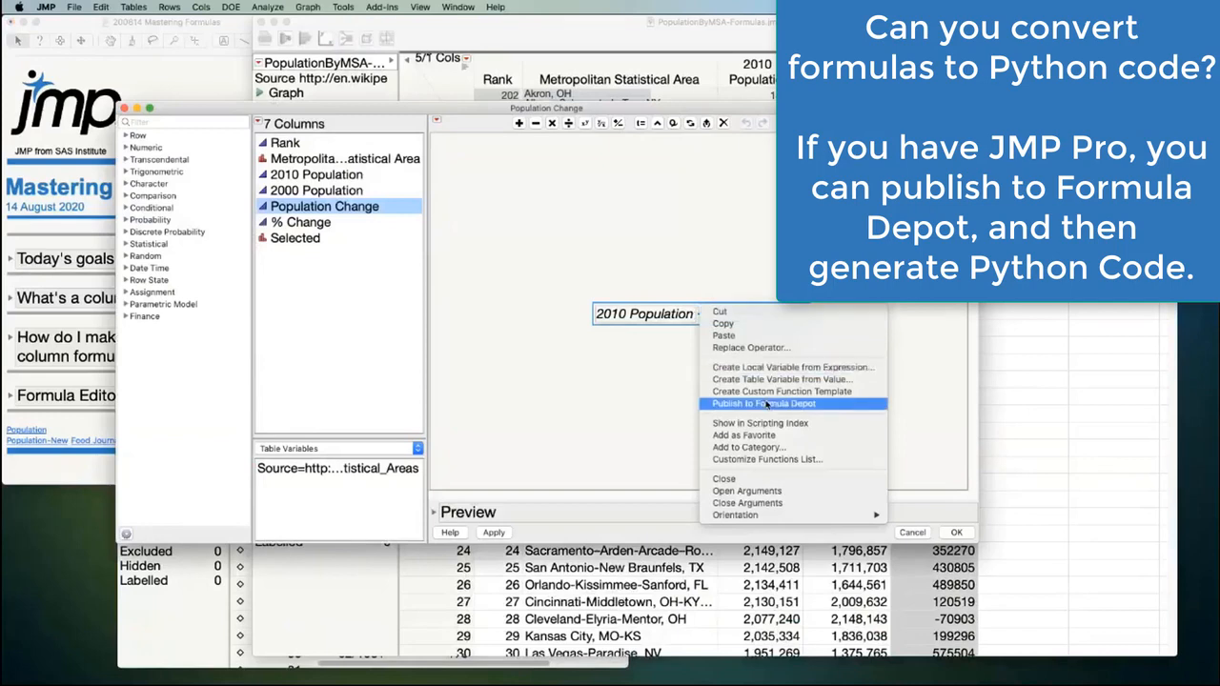
click(823, 408)
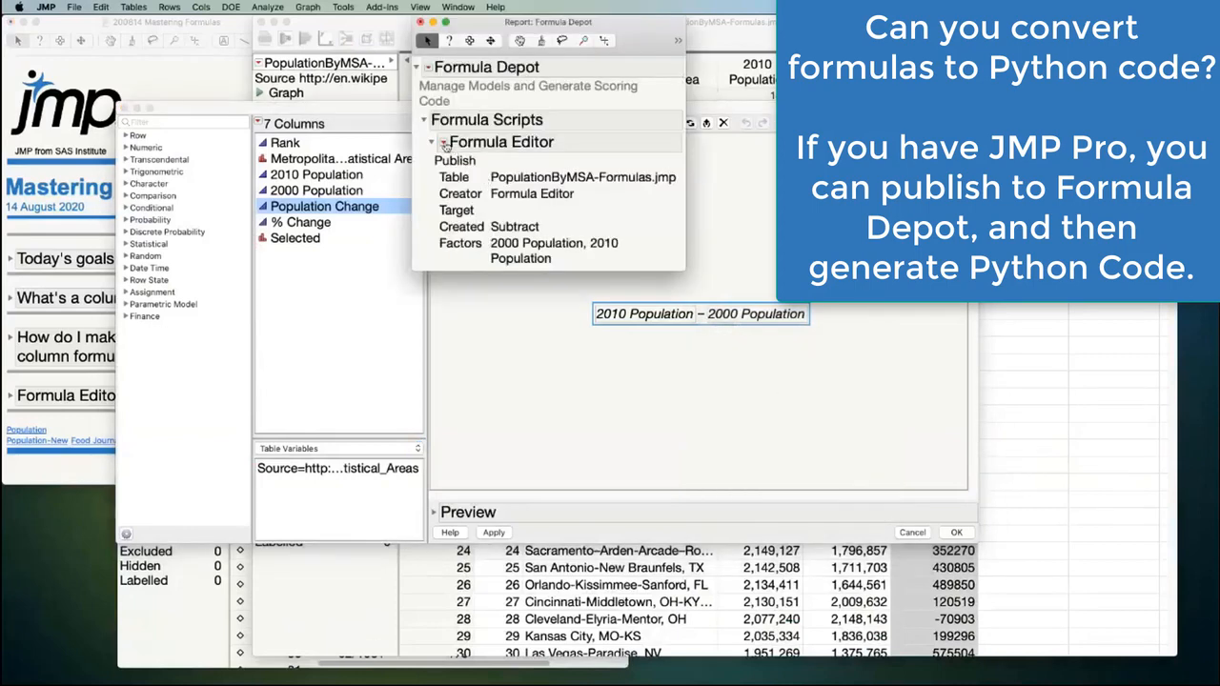
click(443, 142)
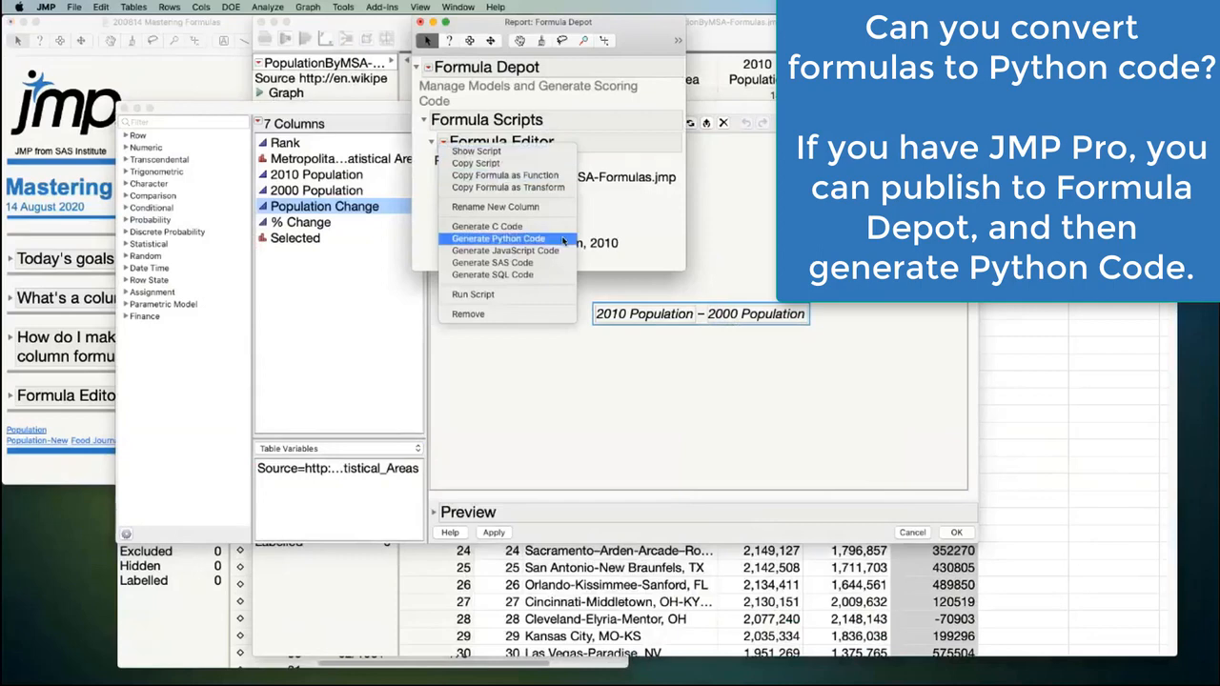
drag(793, 112, 803, 153)
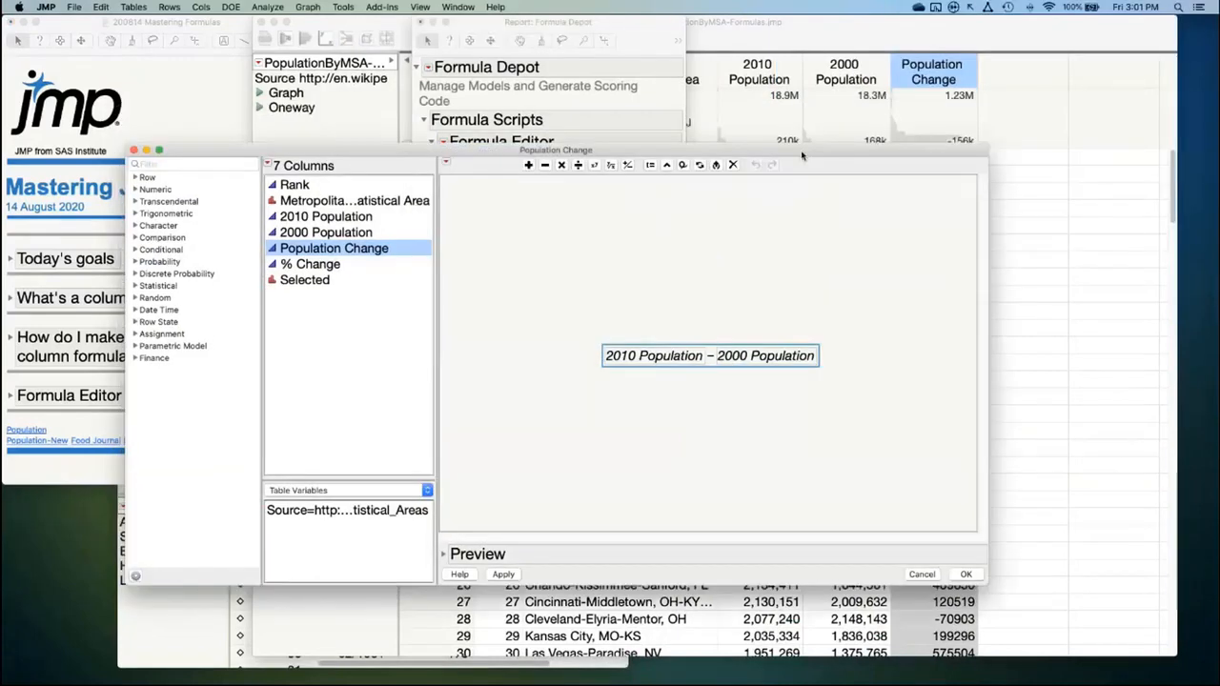